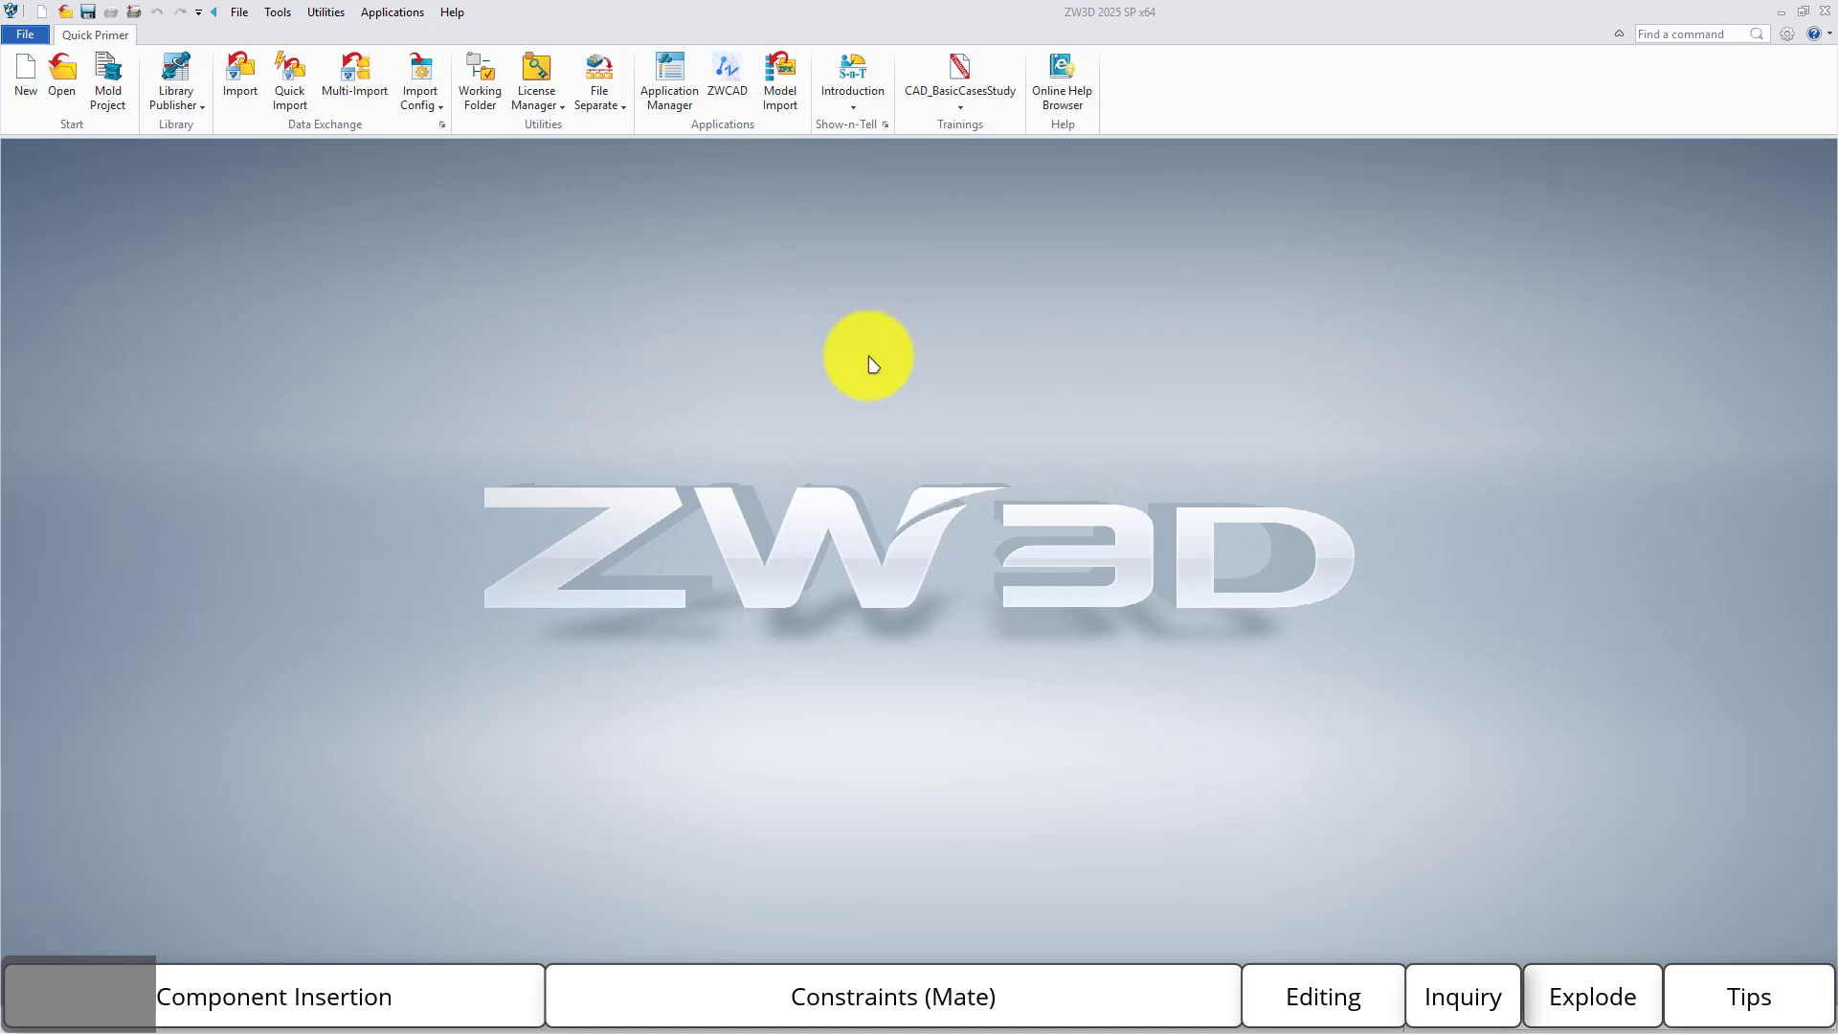
Create a blank standard assembly file named Sample and save it as Sample.Z3ASM in the Demo folder.
left_click(24, 101)
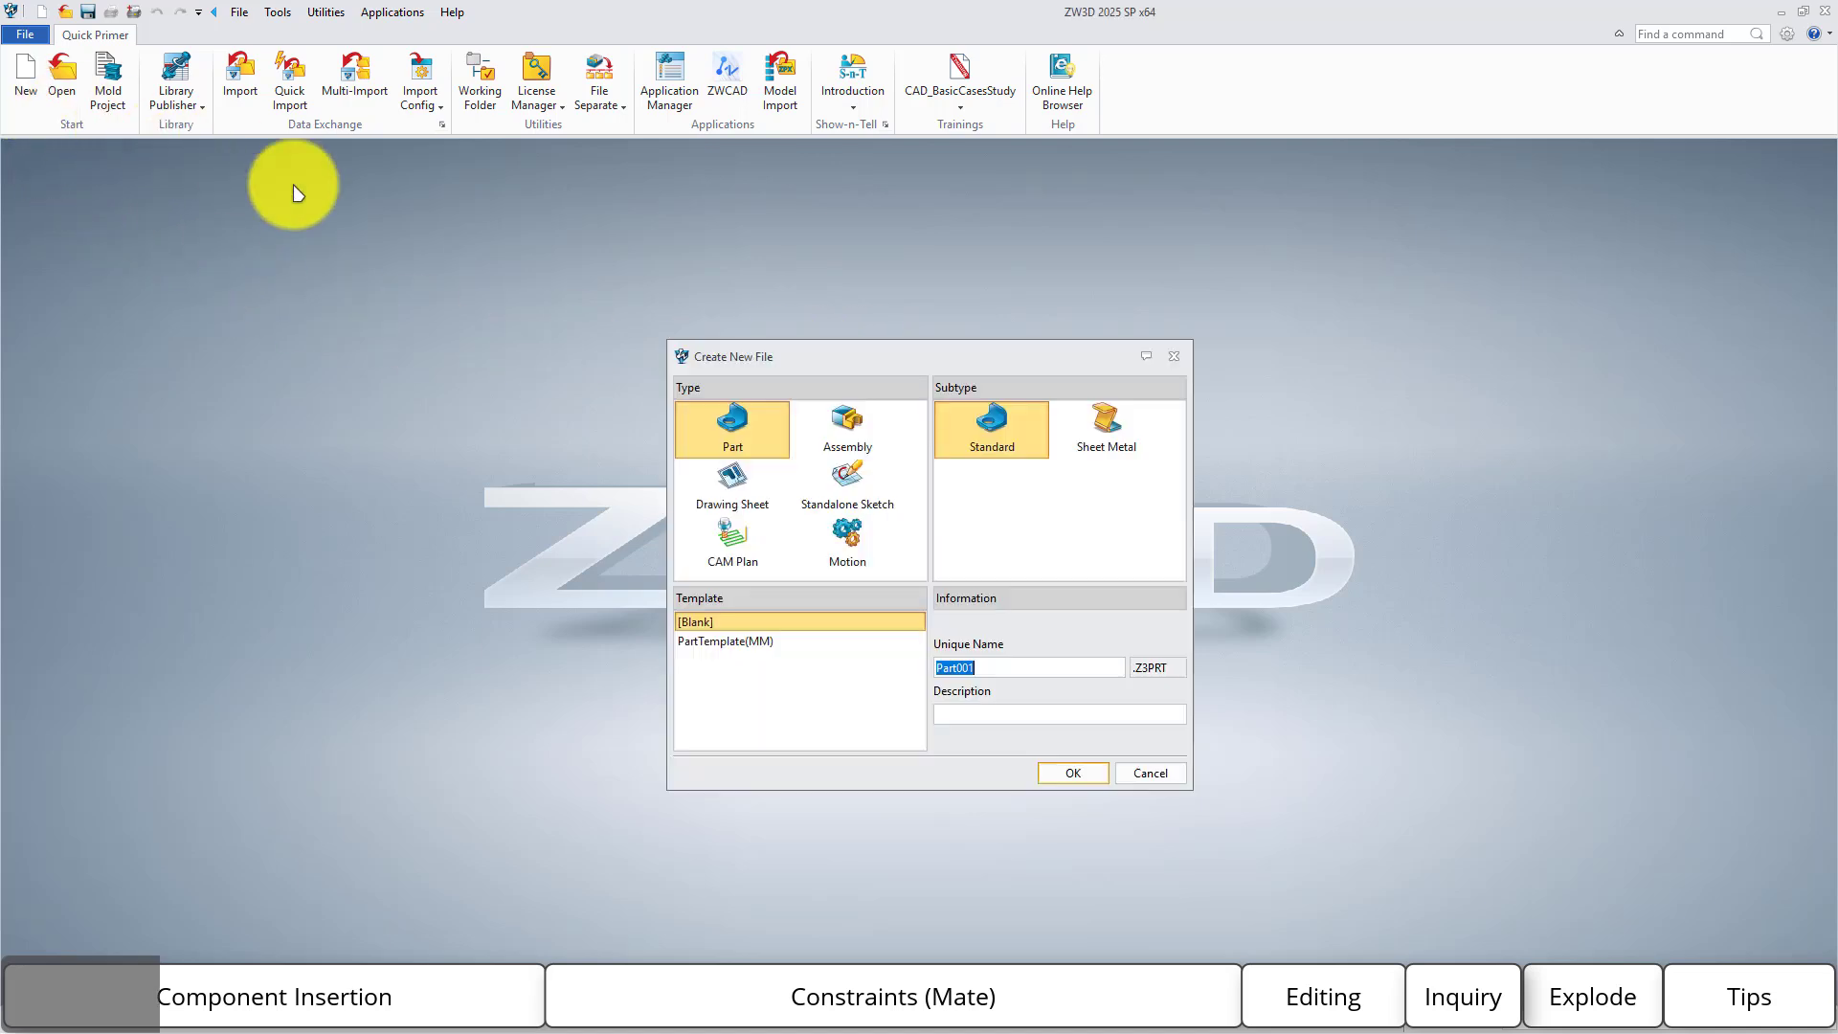
left_click(843, 428)
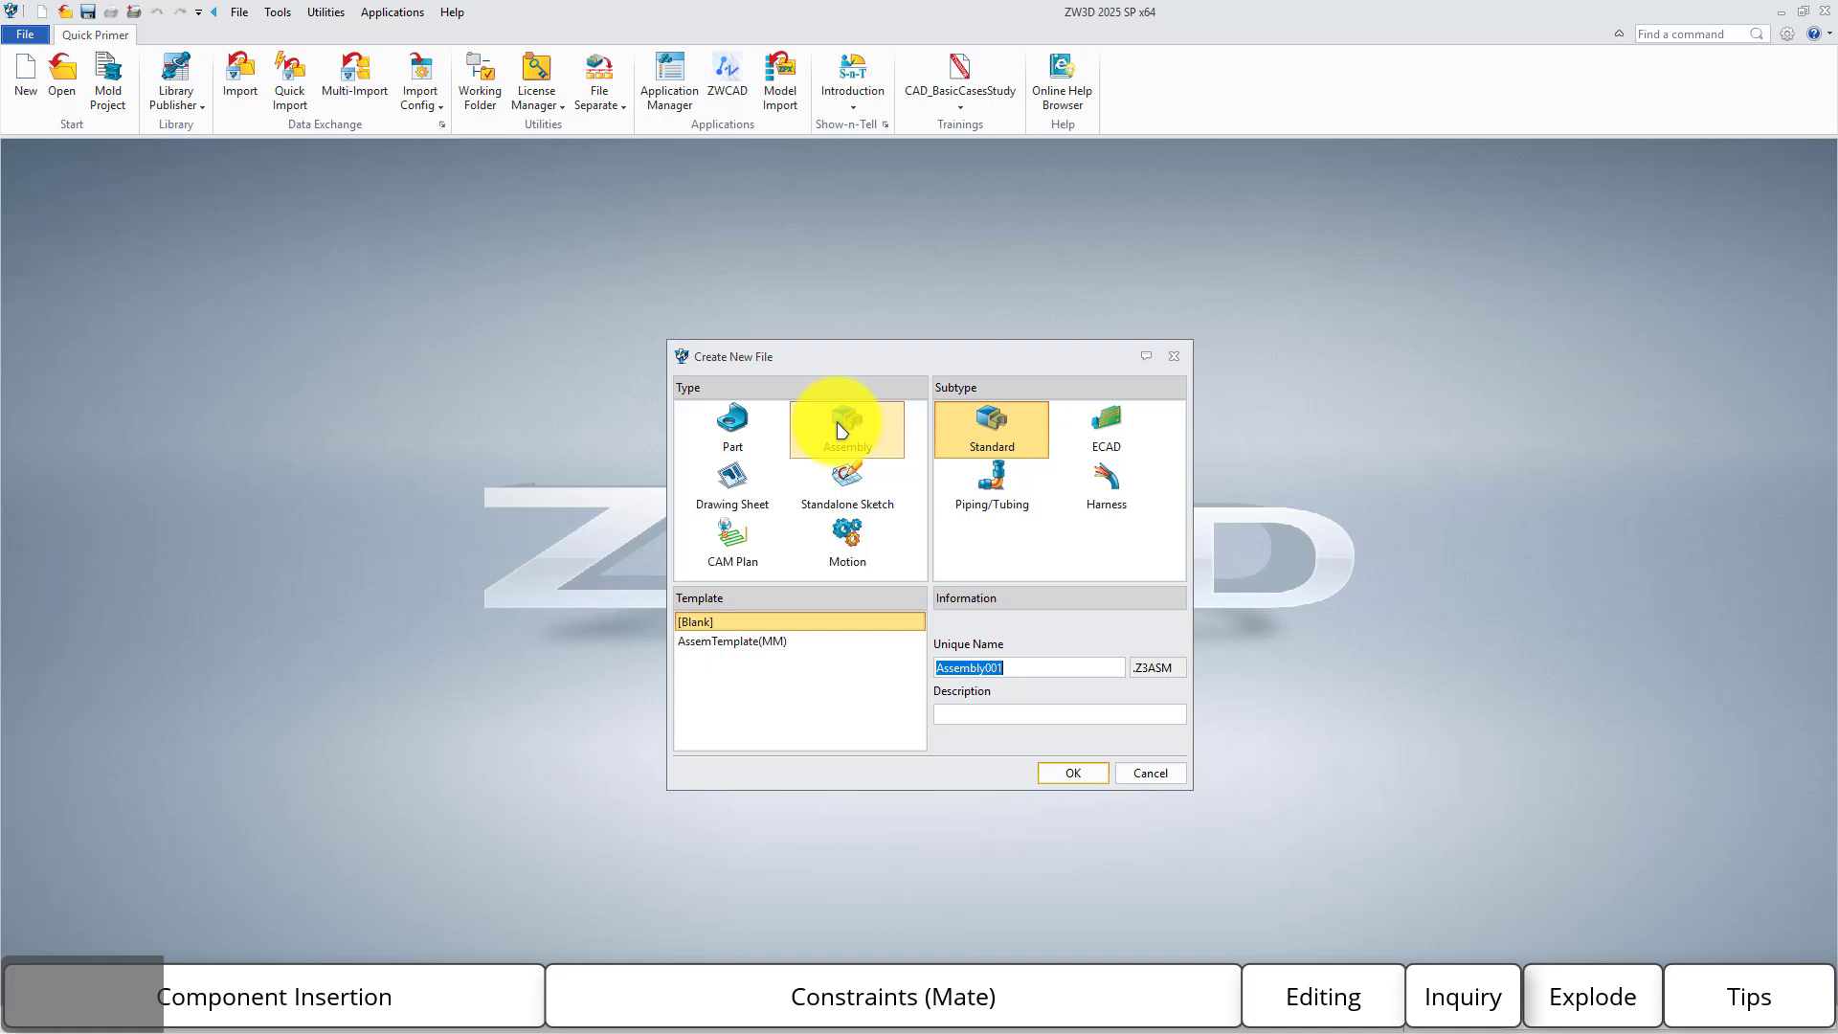
left_click(1025, 667)
double_click(1013, 667)
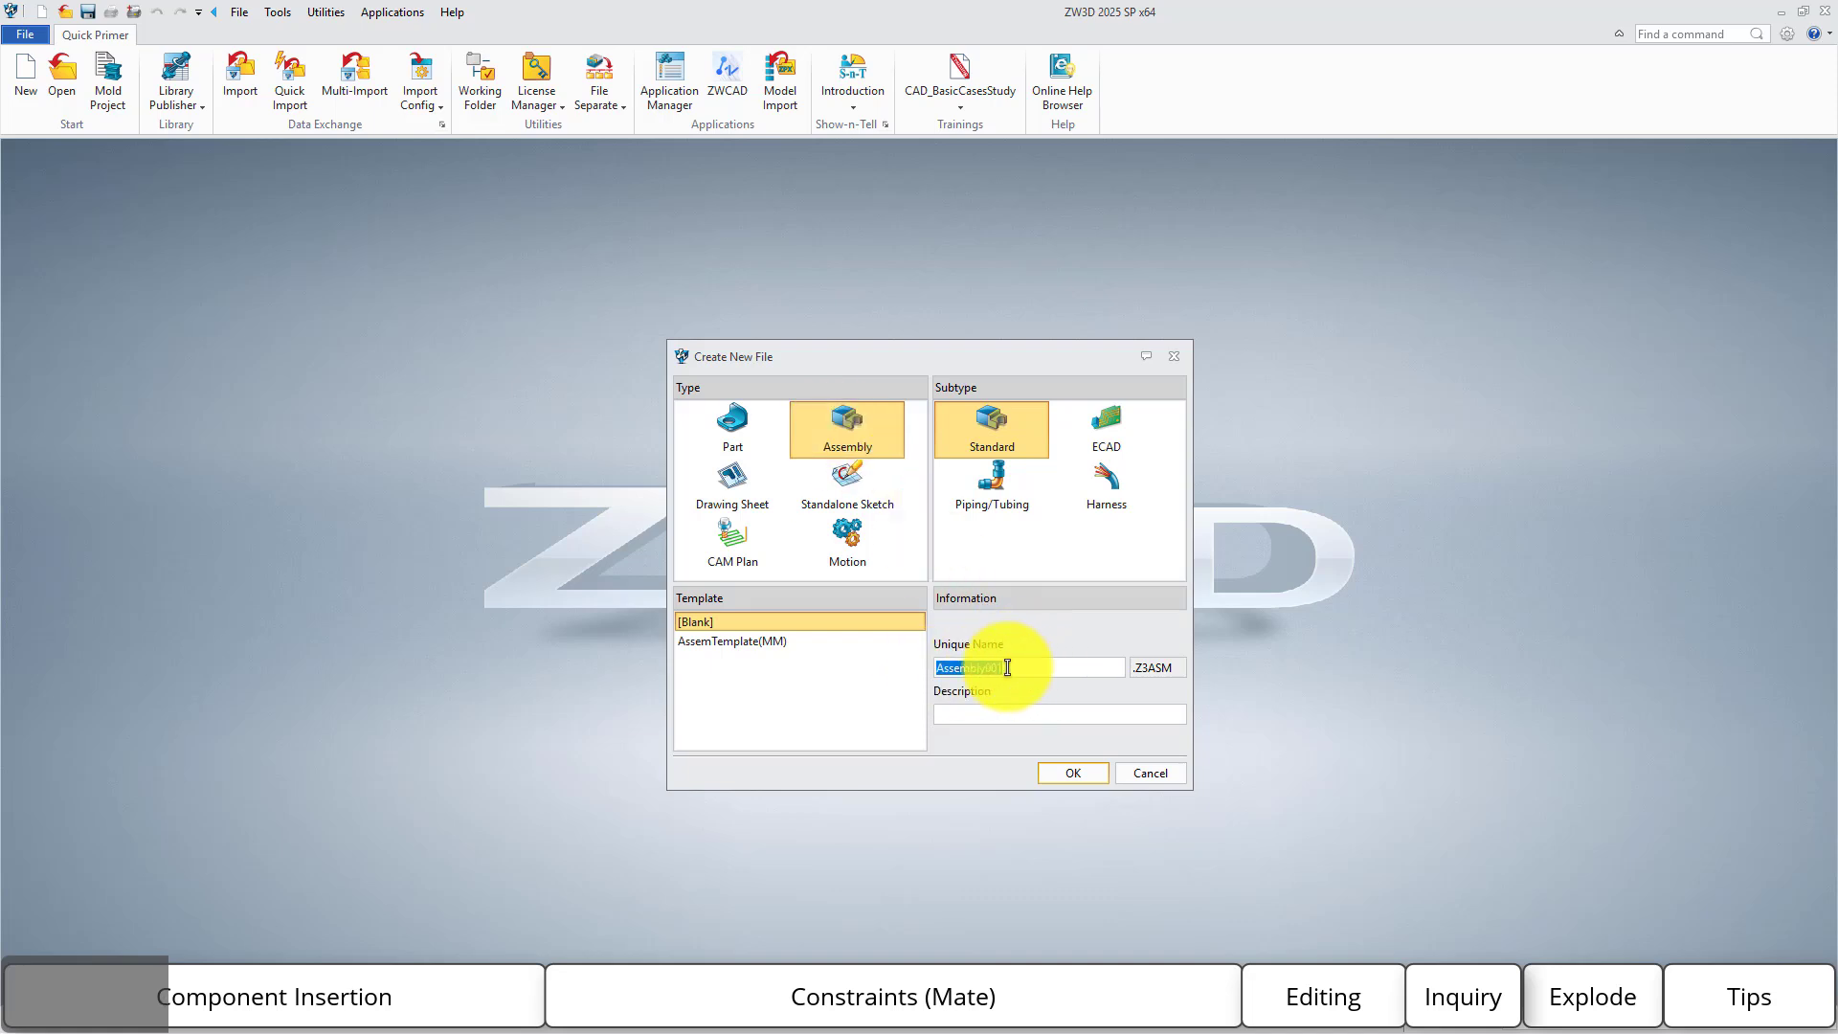
type("S")
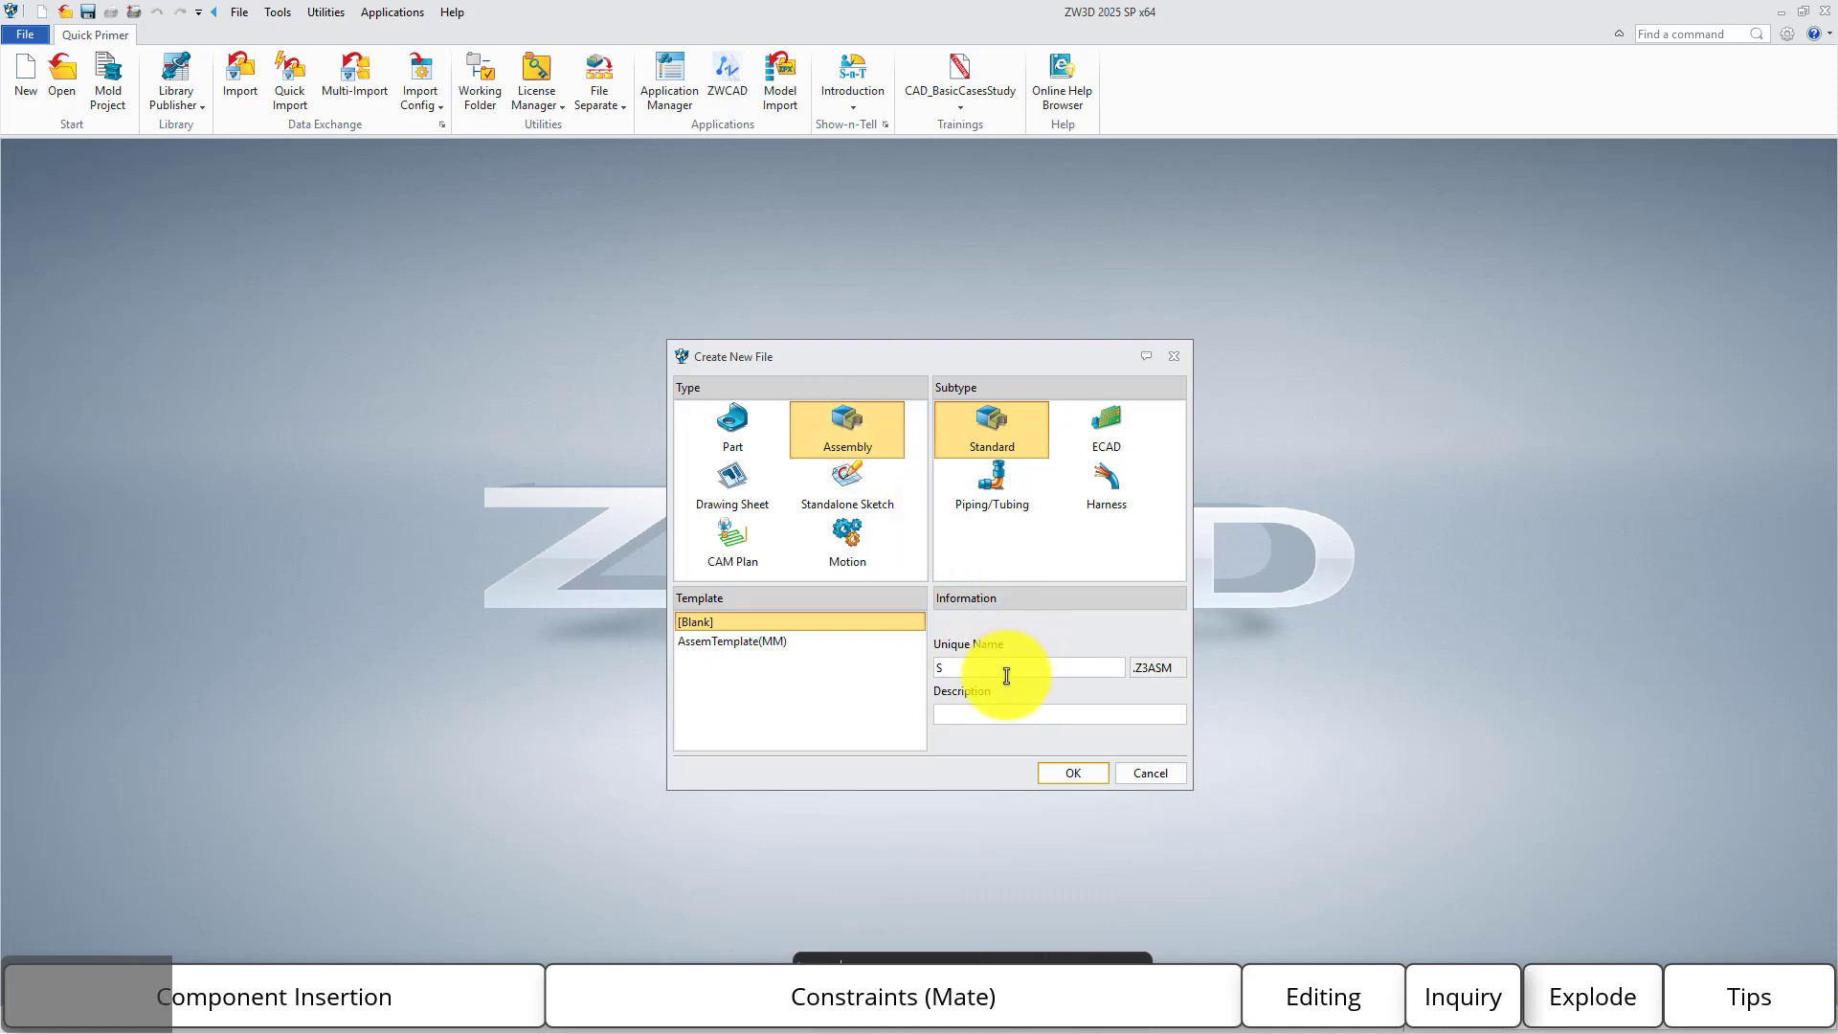
type("ample")
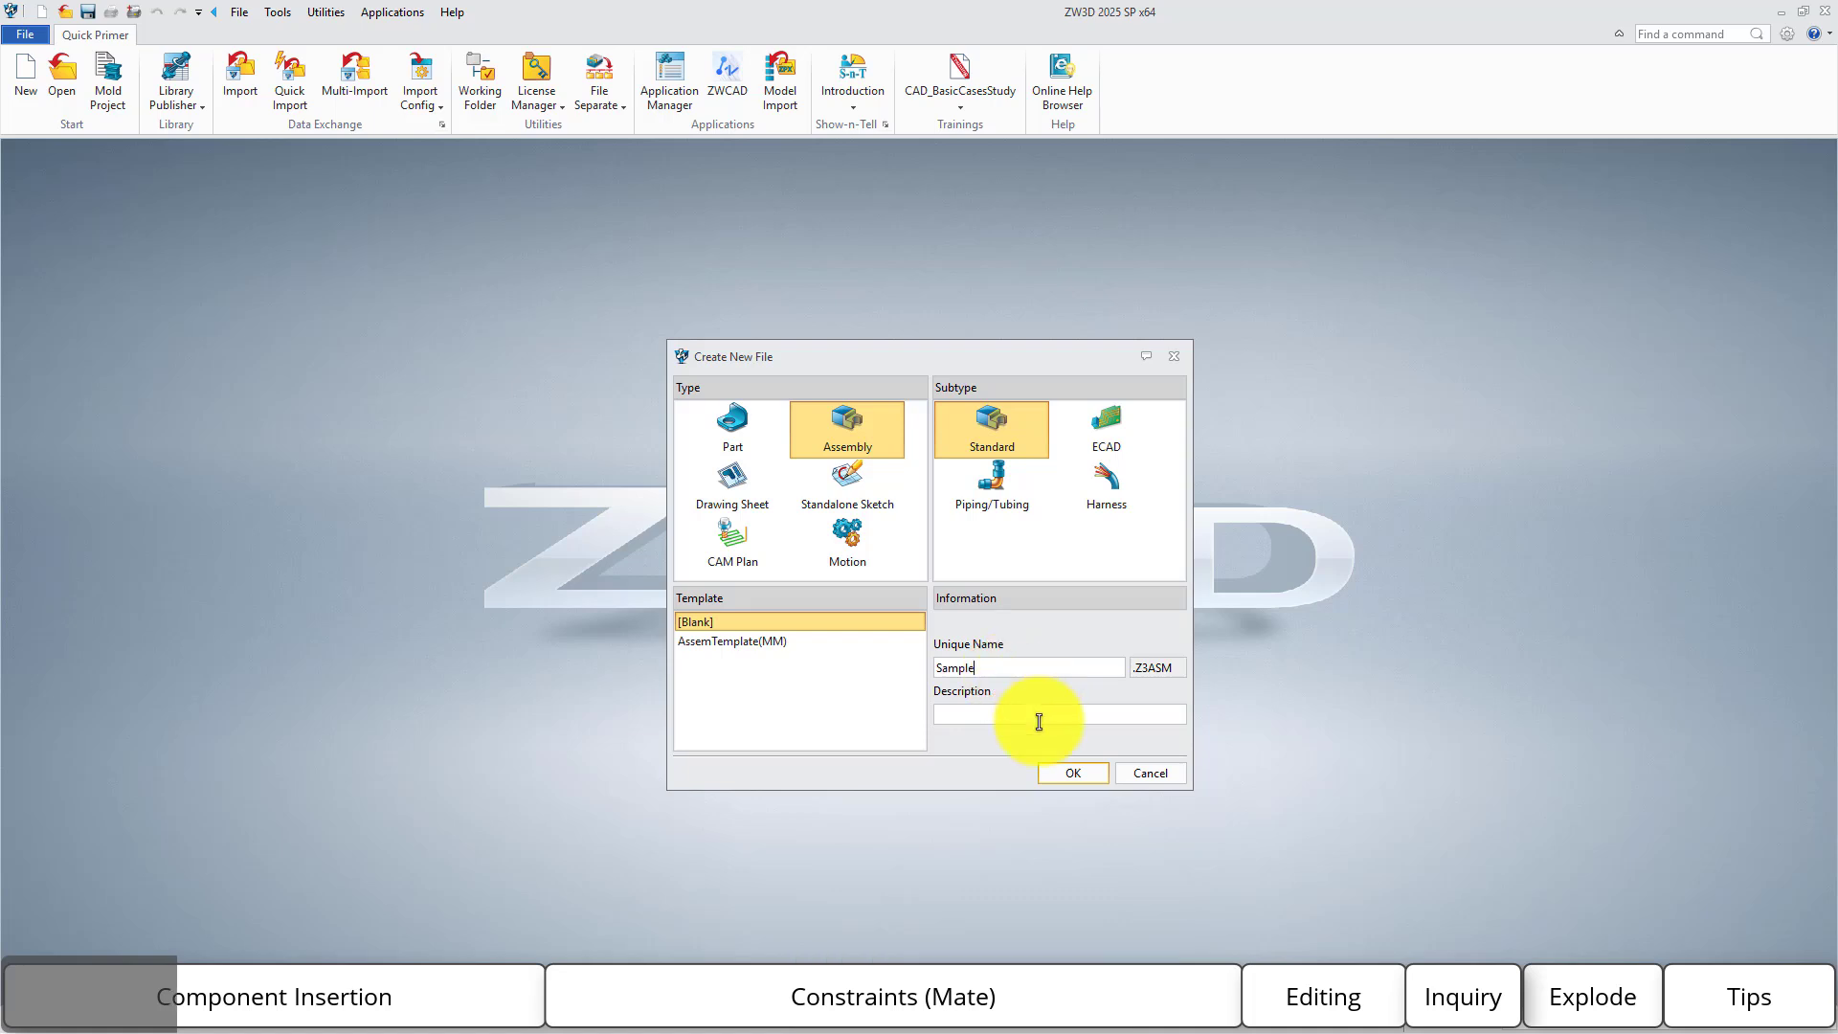
left_click(1071, 774)
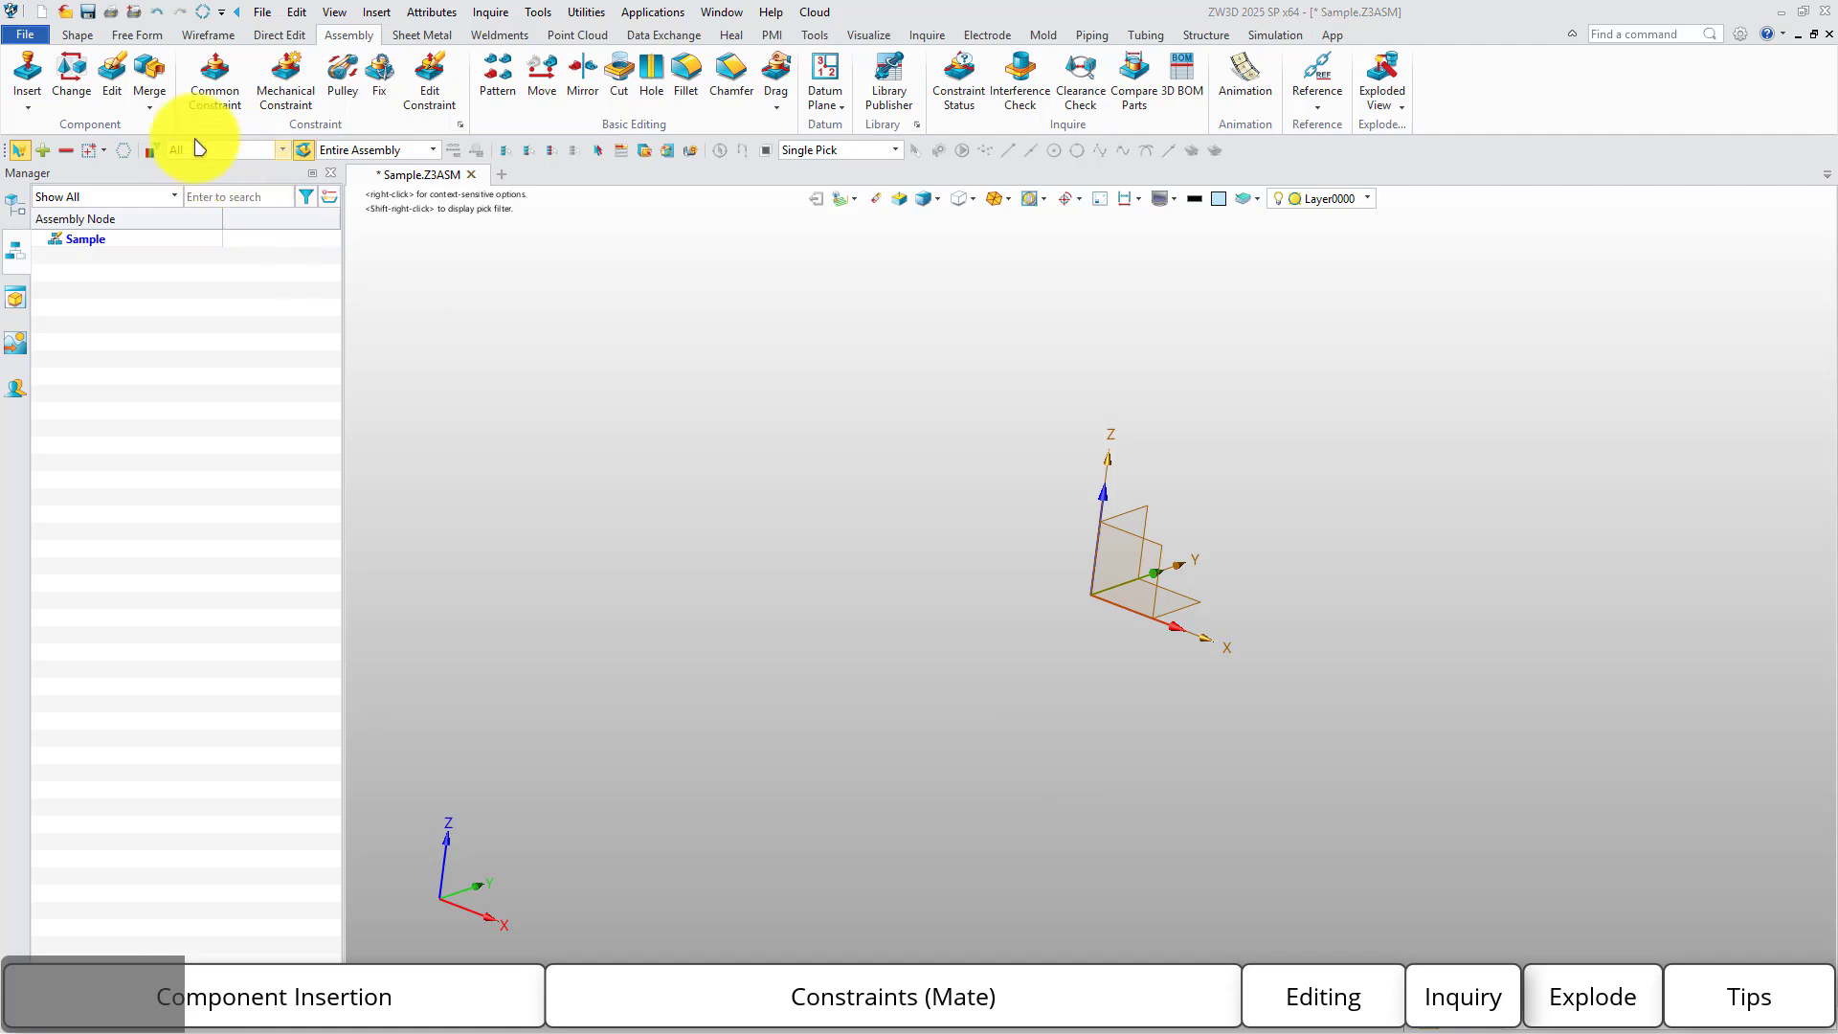
left_click(87, 13)
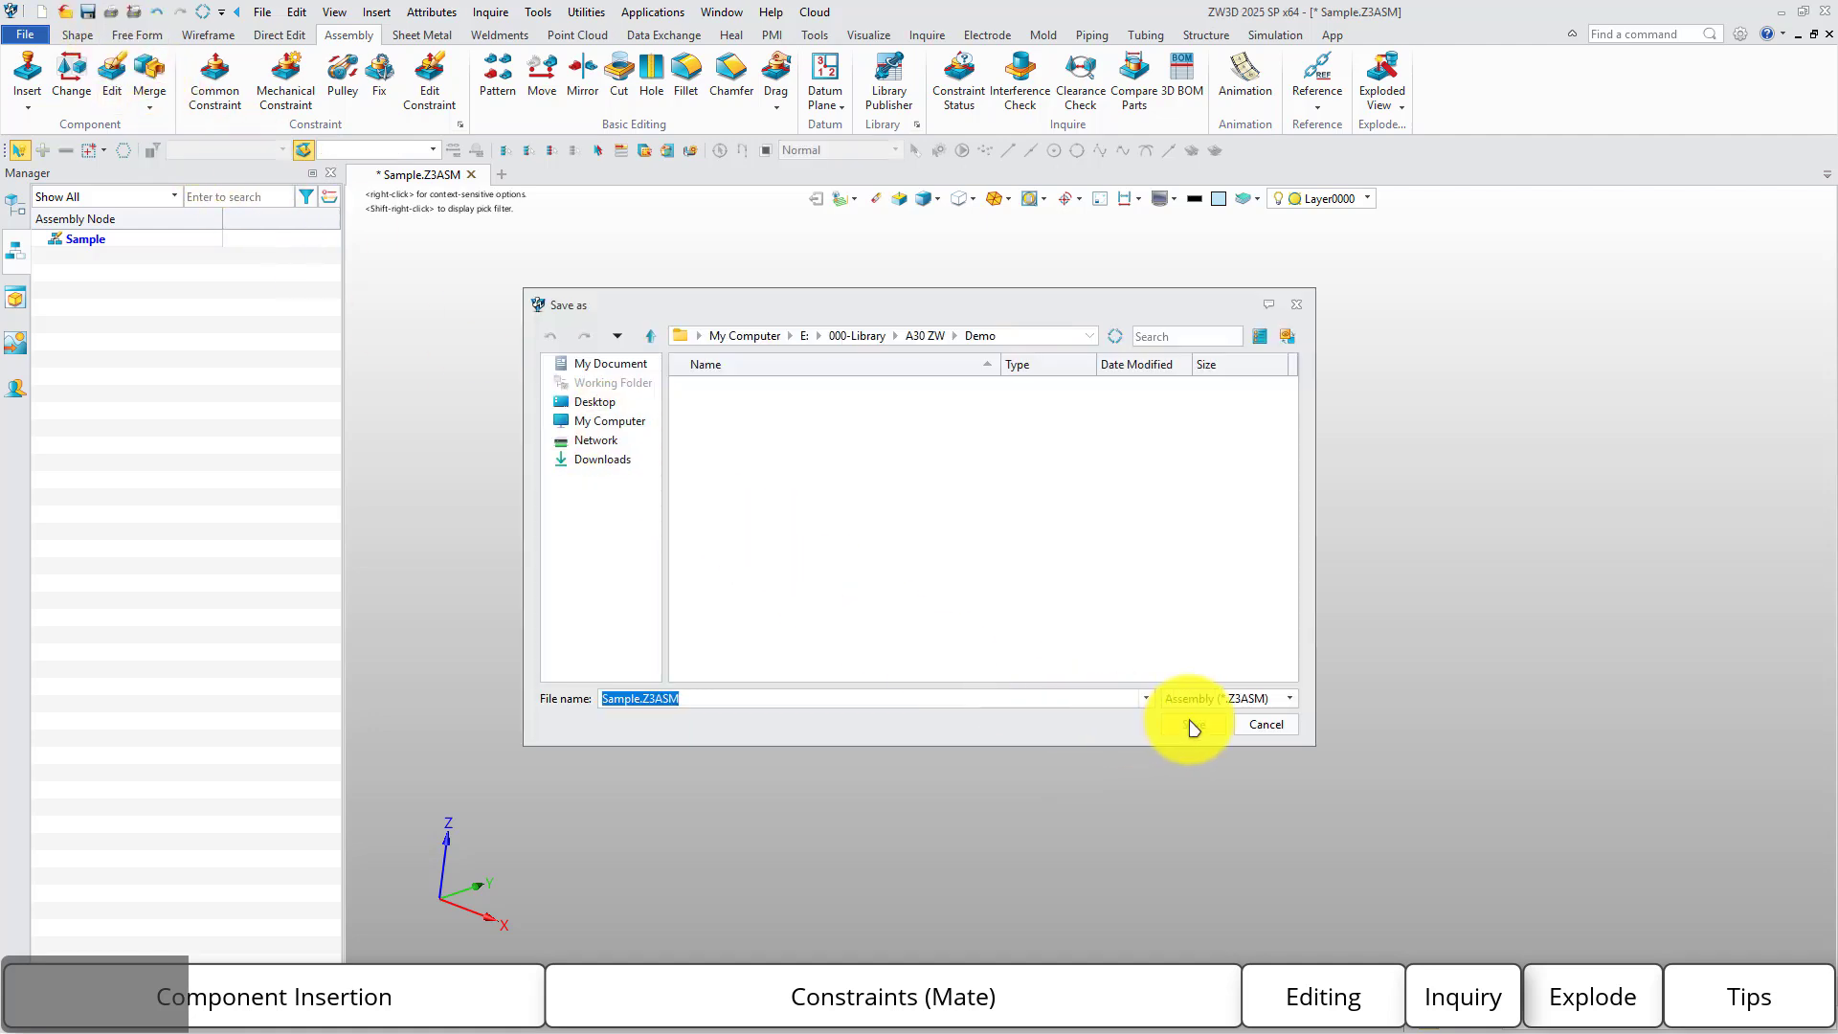
left_click(1192, 725)
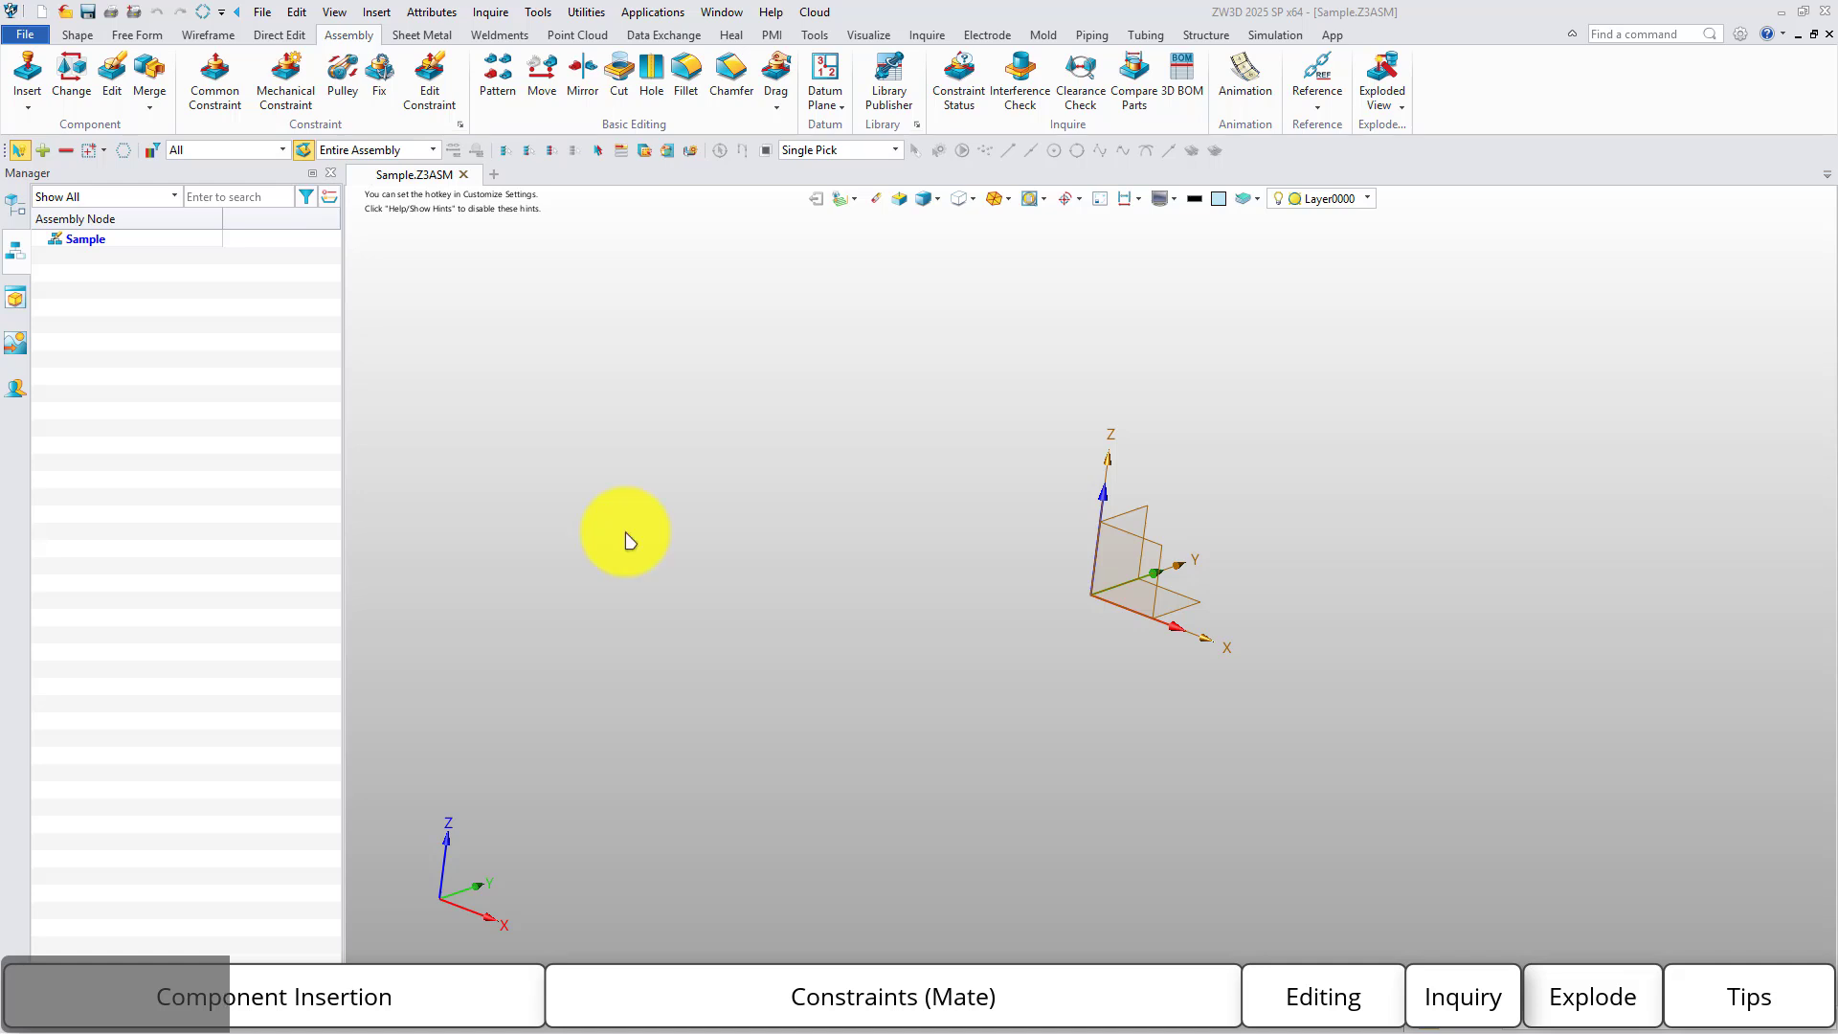
Insert Valve Body.Z3PRT from the Valve folder into the assembly, with the placement type set to Default frame.
left_click(26, 82)
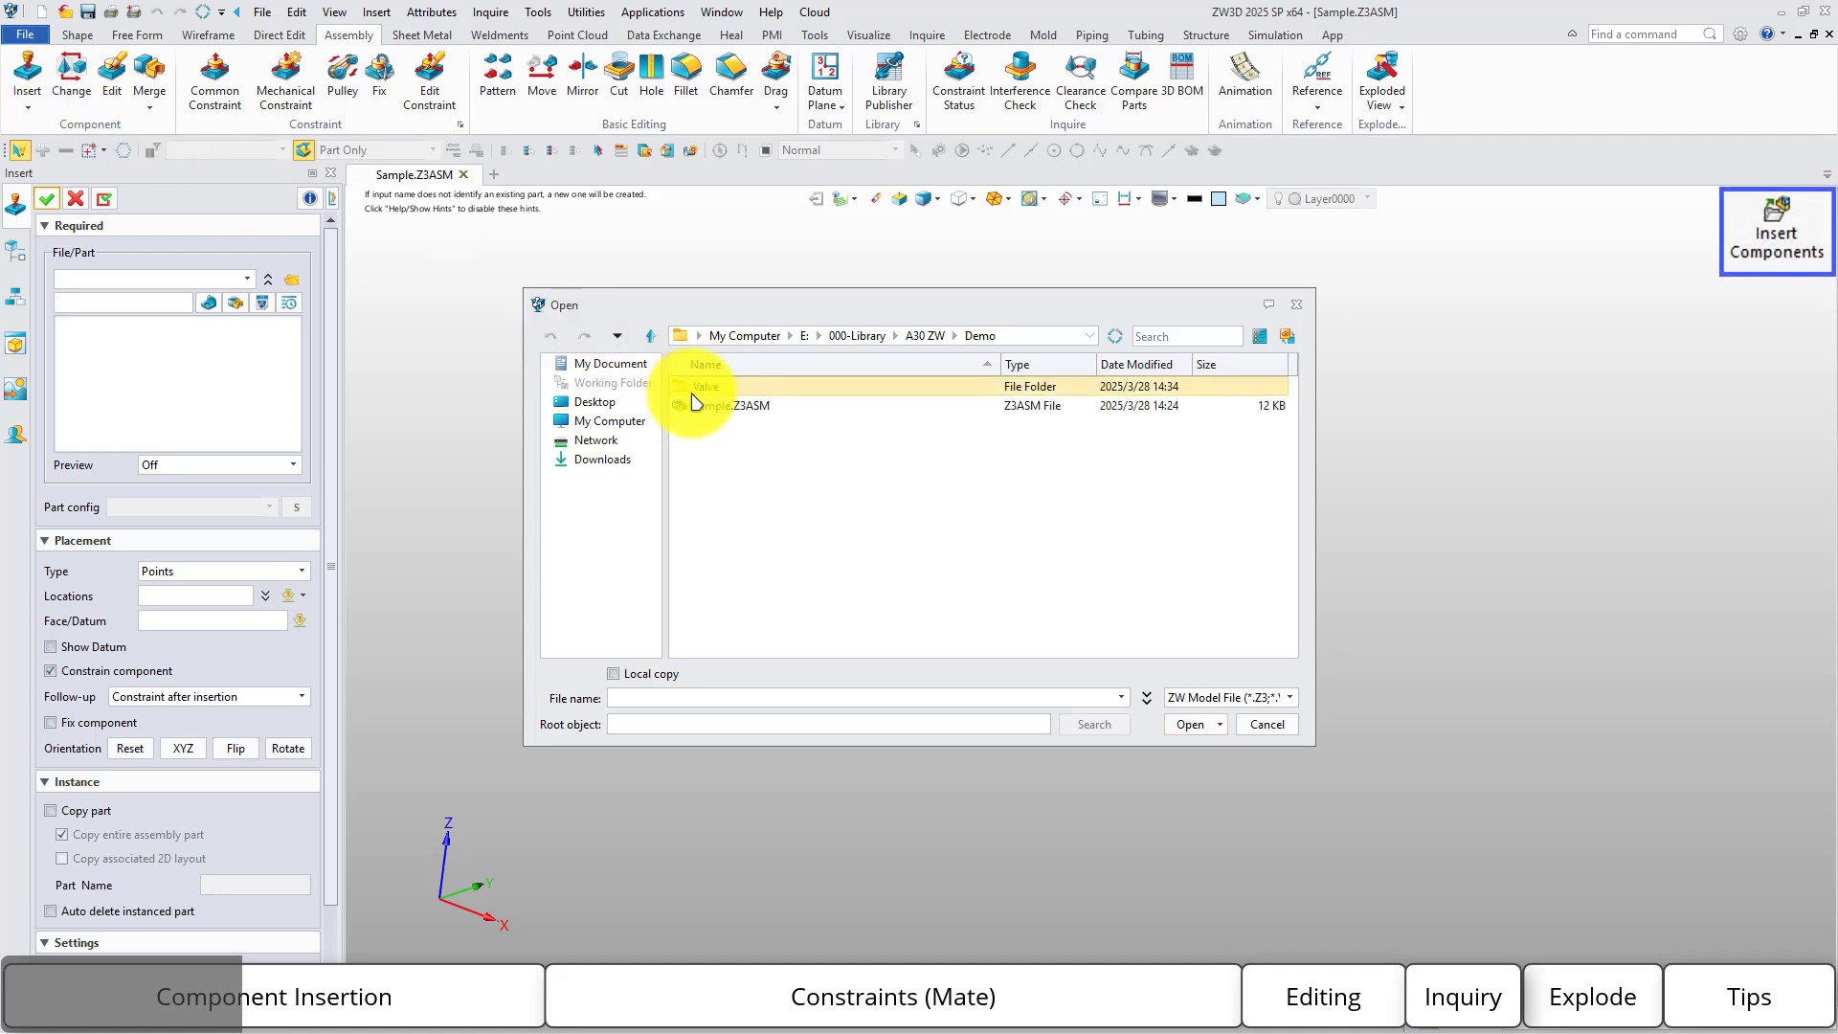
double_click(702, 387)
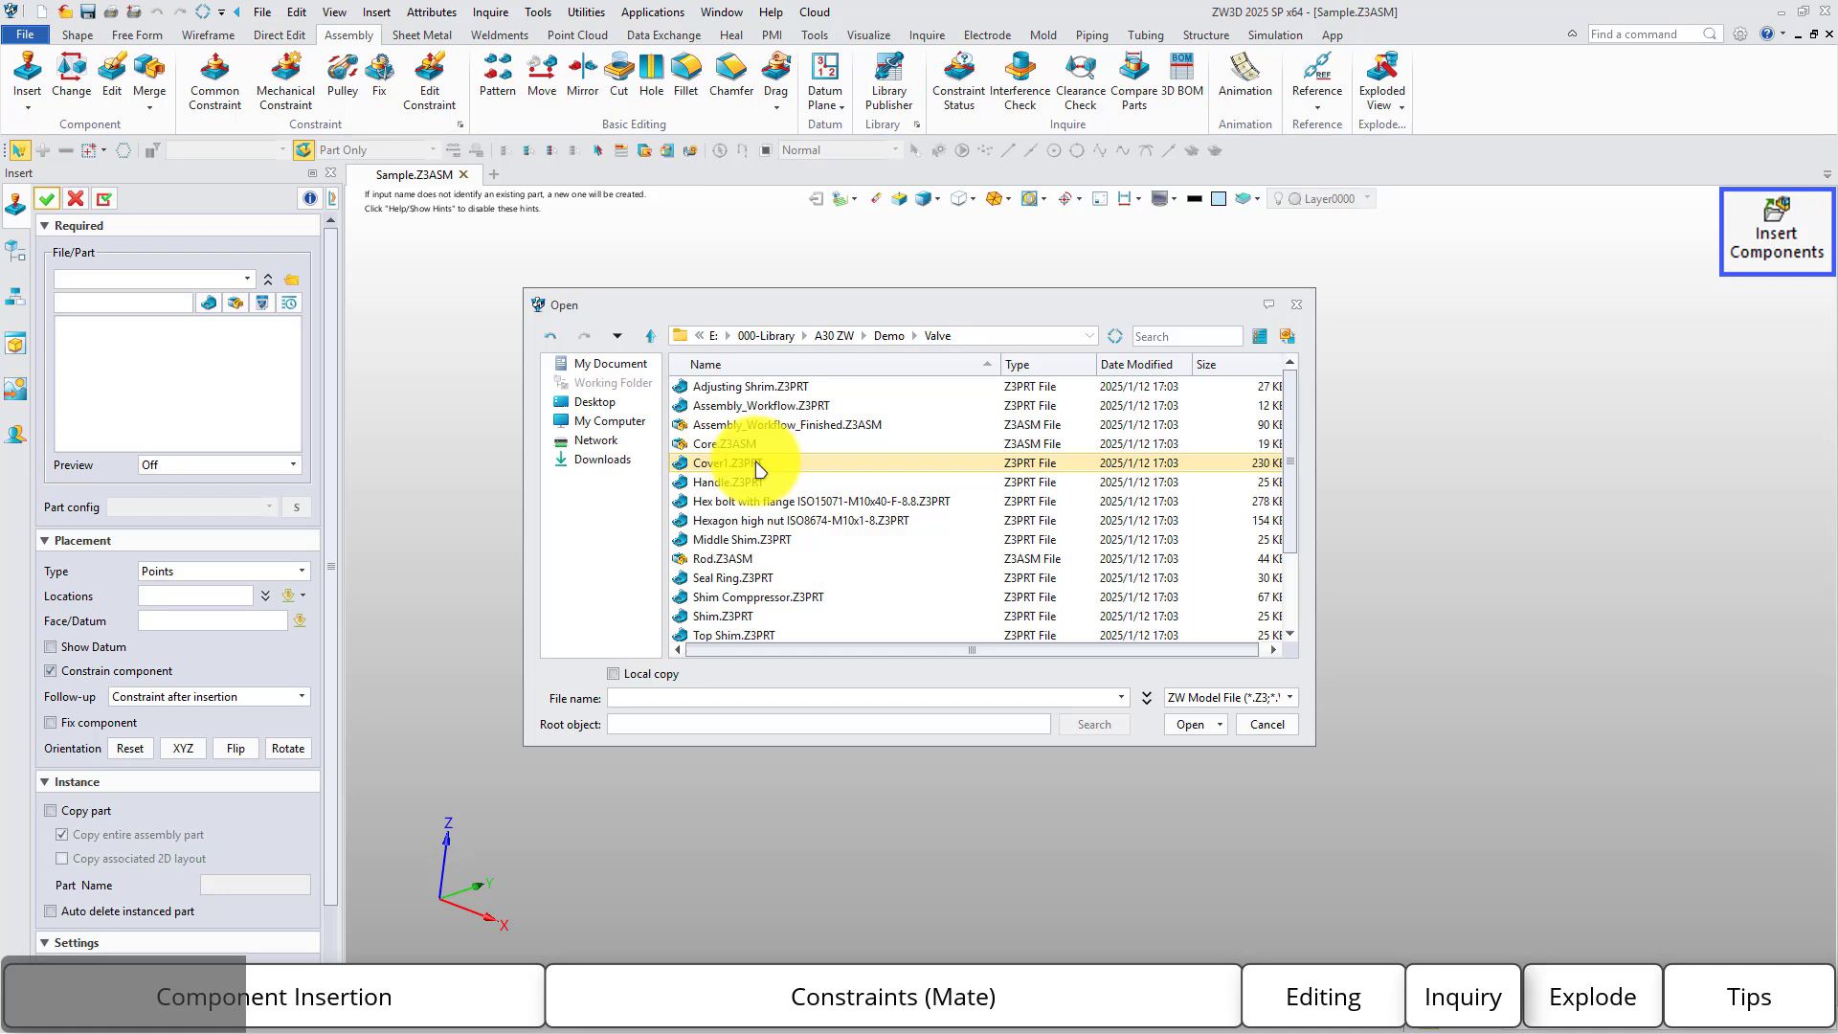
scroll(763, 533, "down", 1)
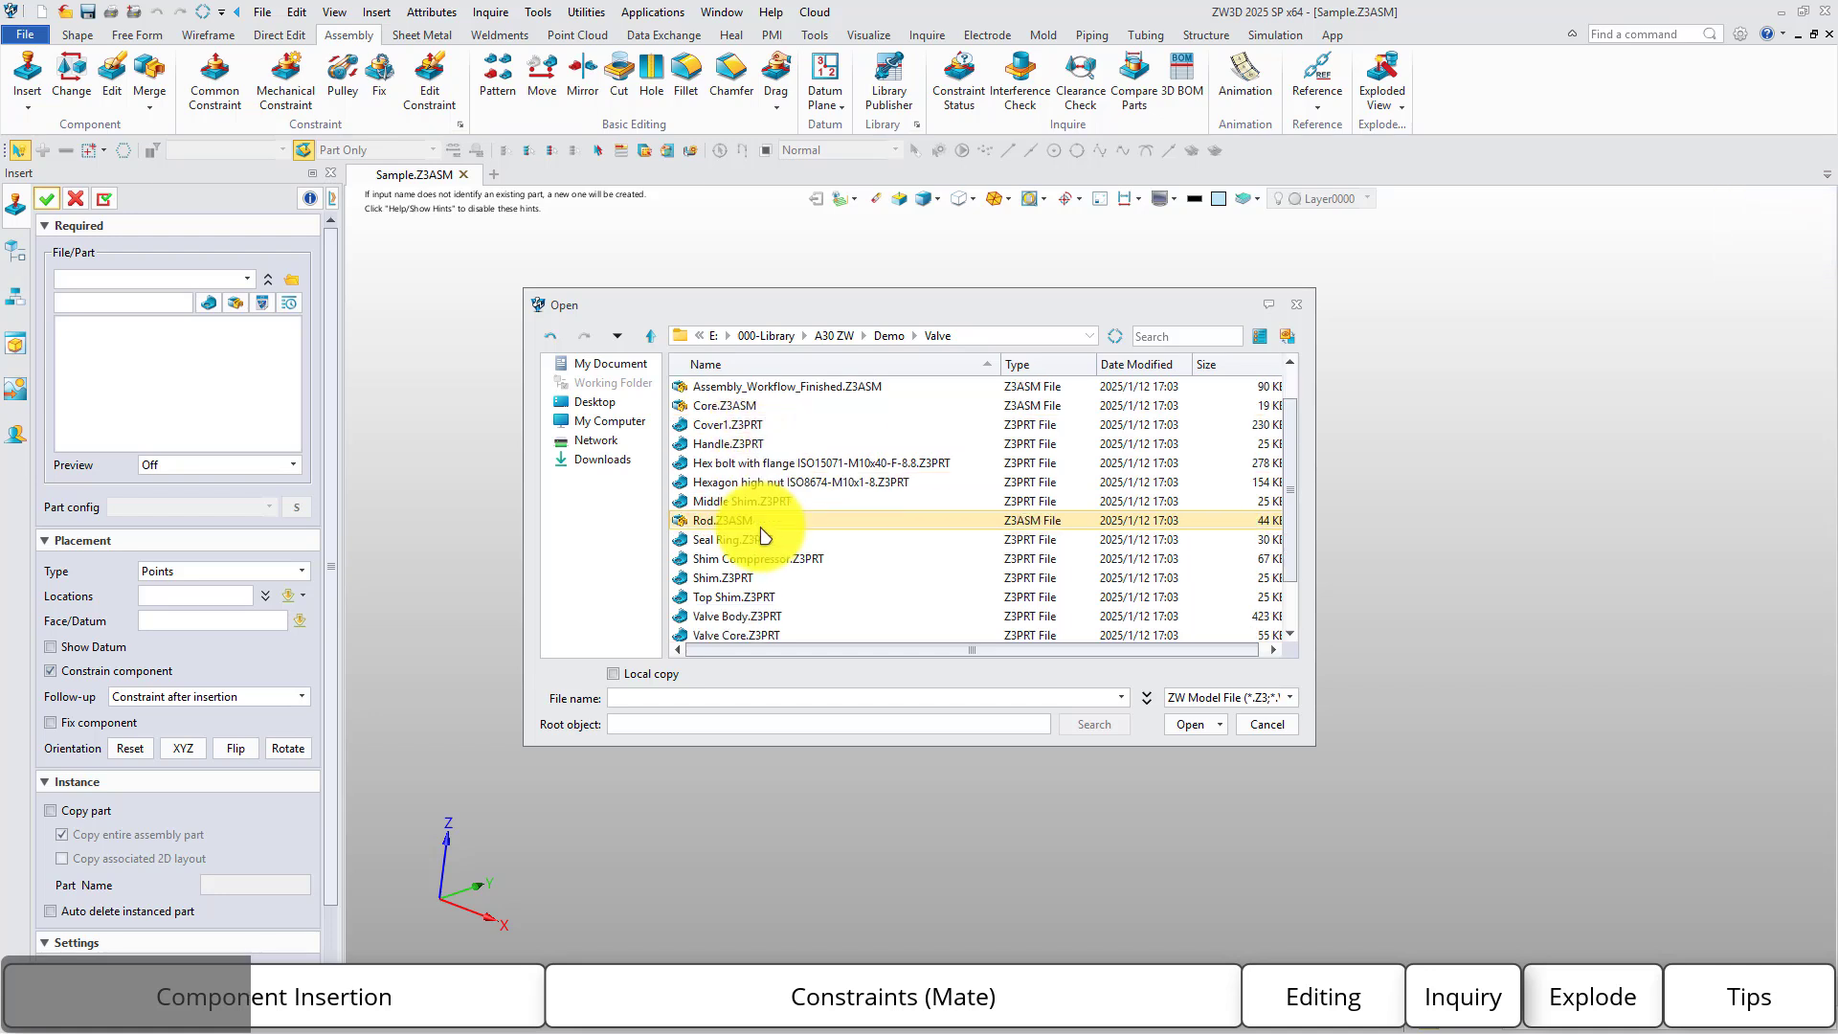
left_click(757, 600)
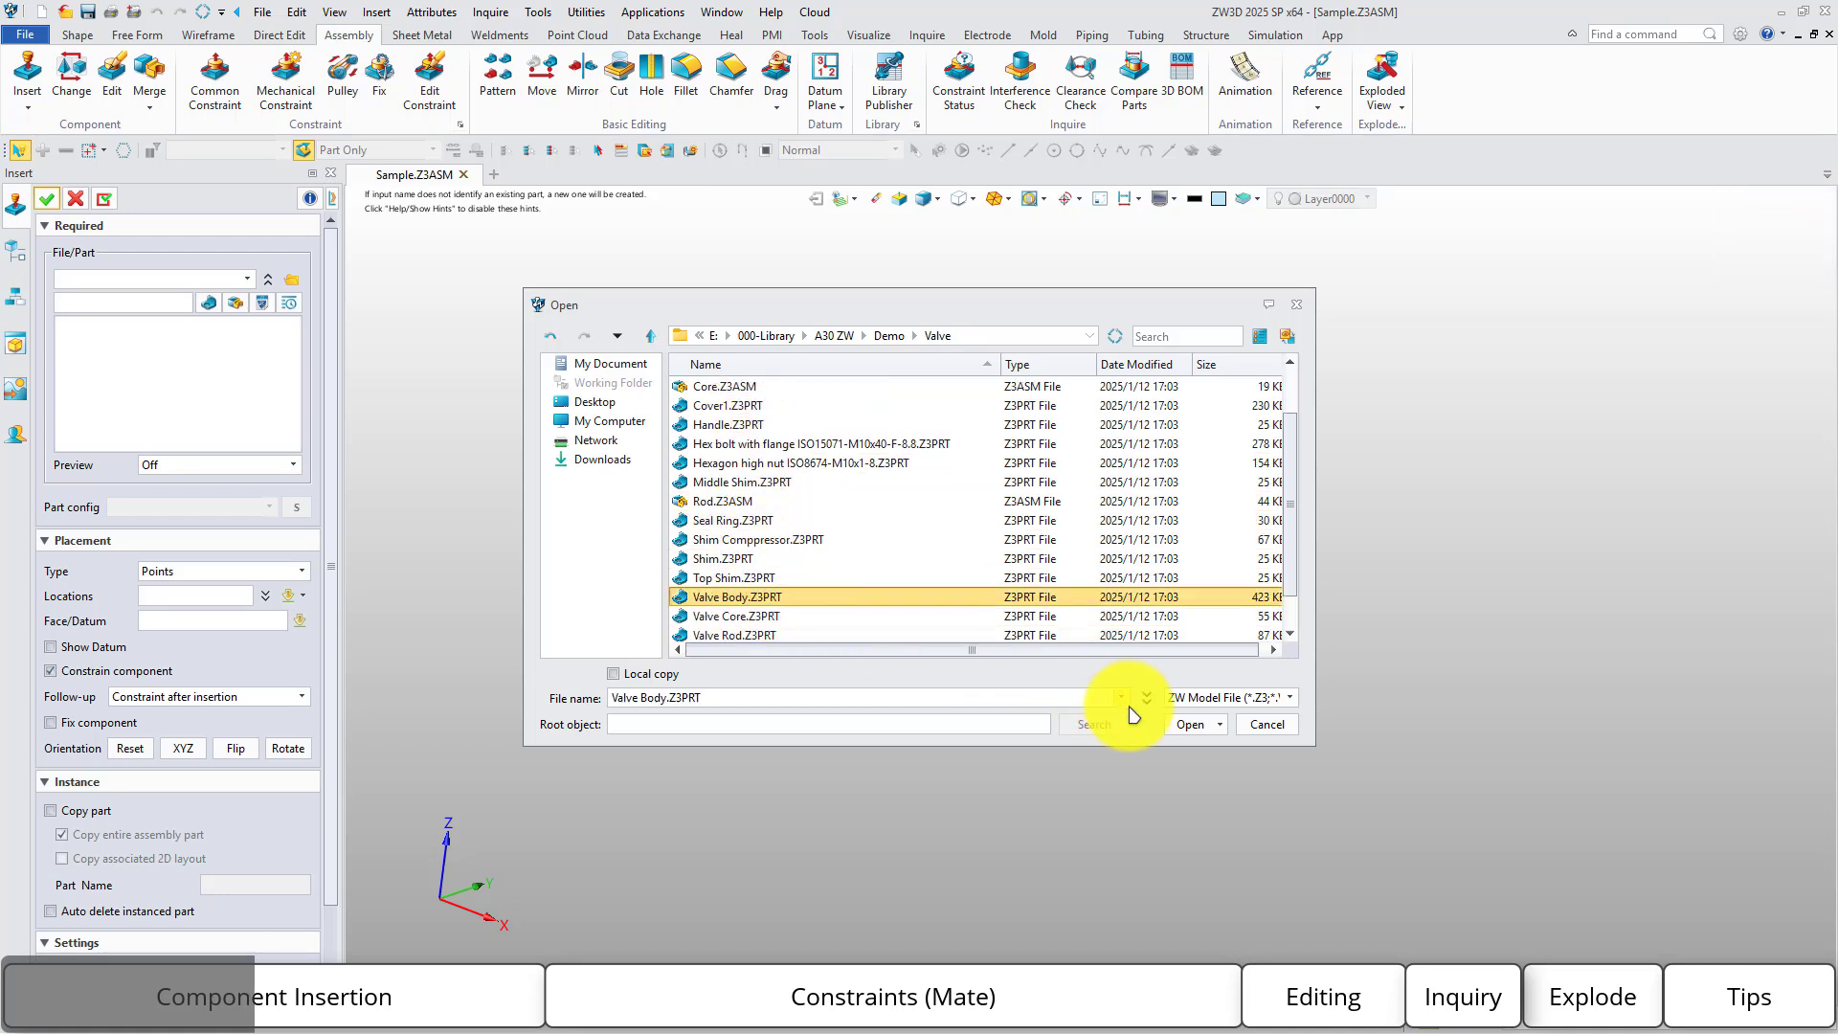
left_click(1192, 725)
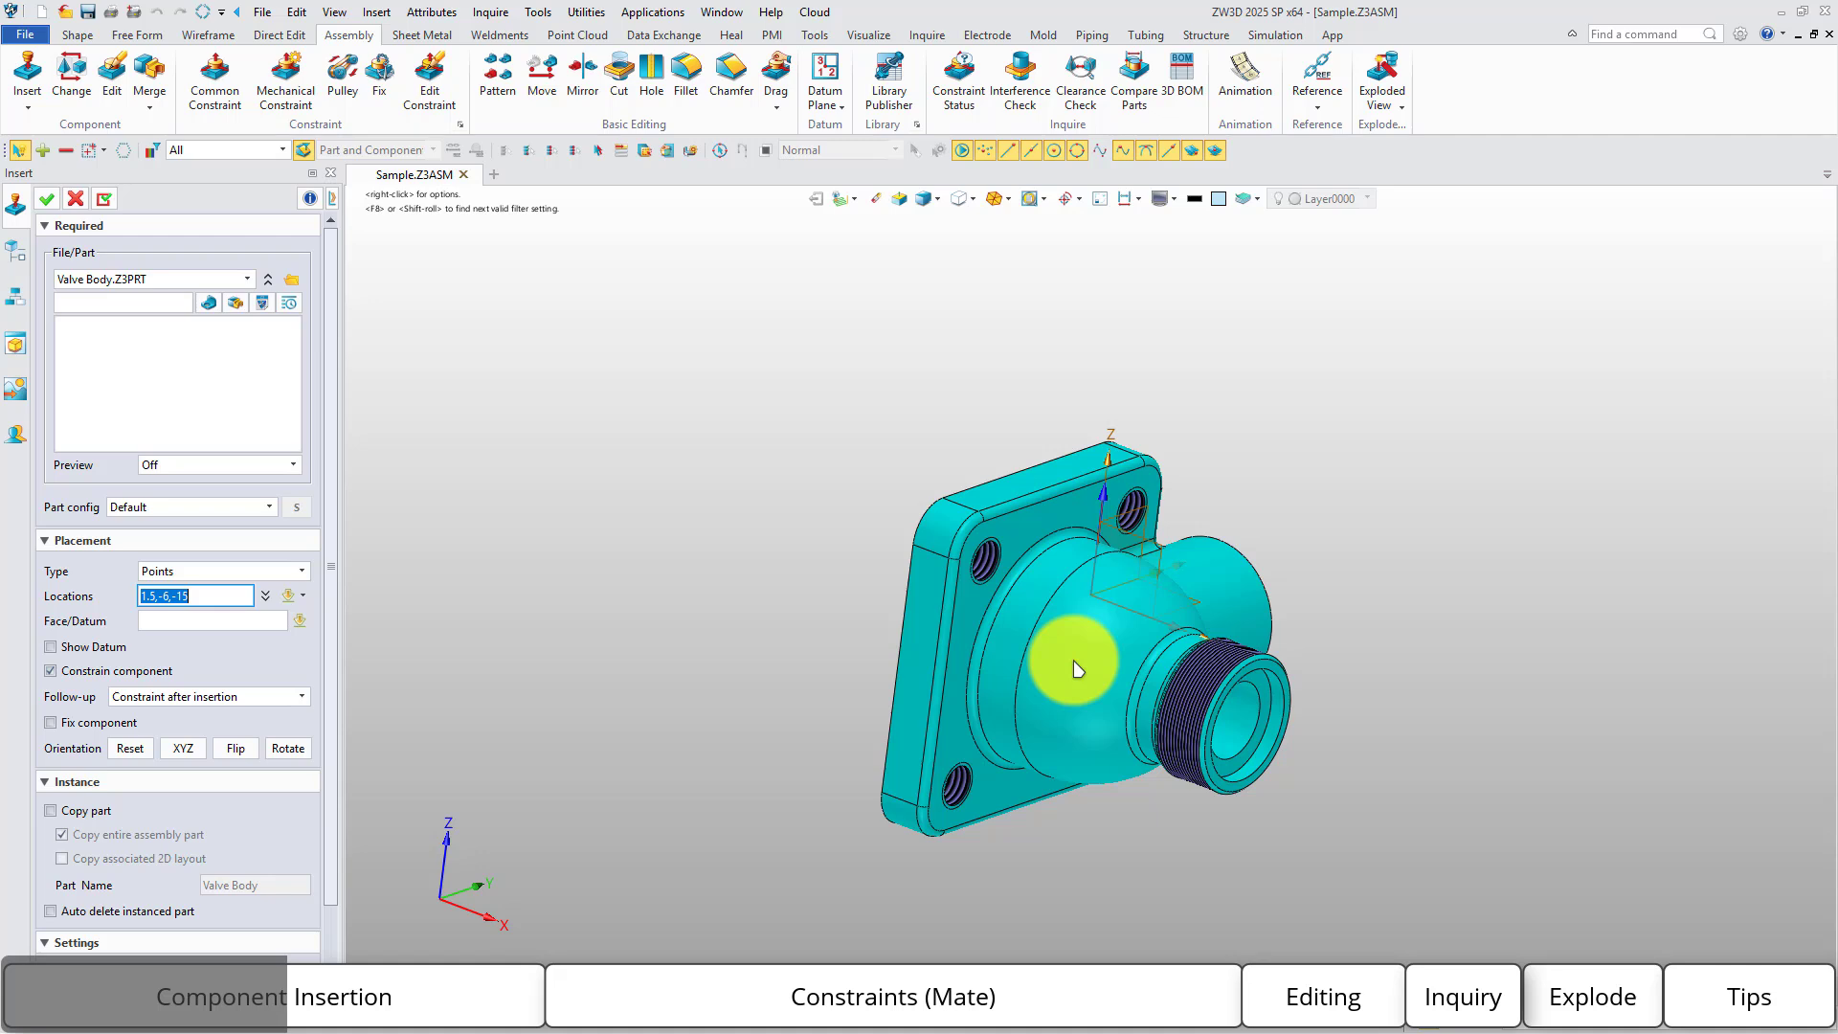
left_click(273, 573)
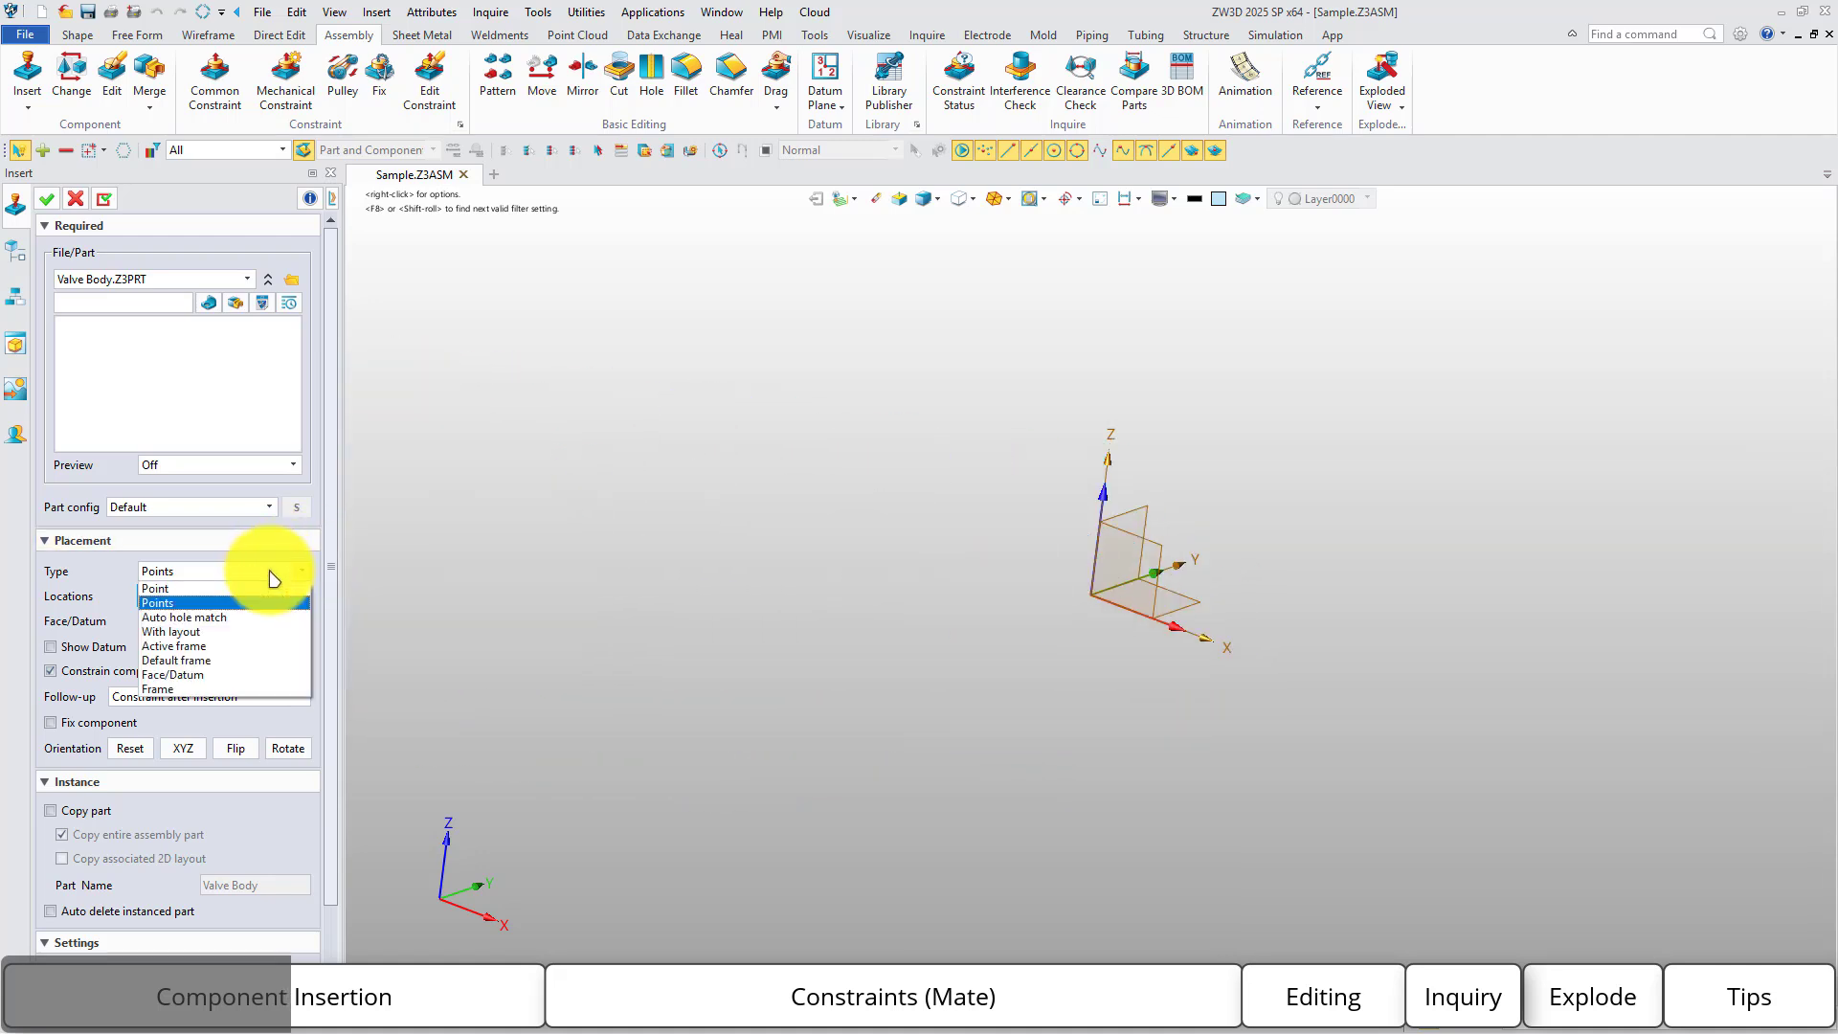
left_click(277, 661)
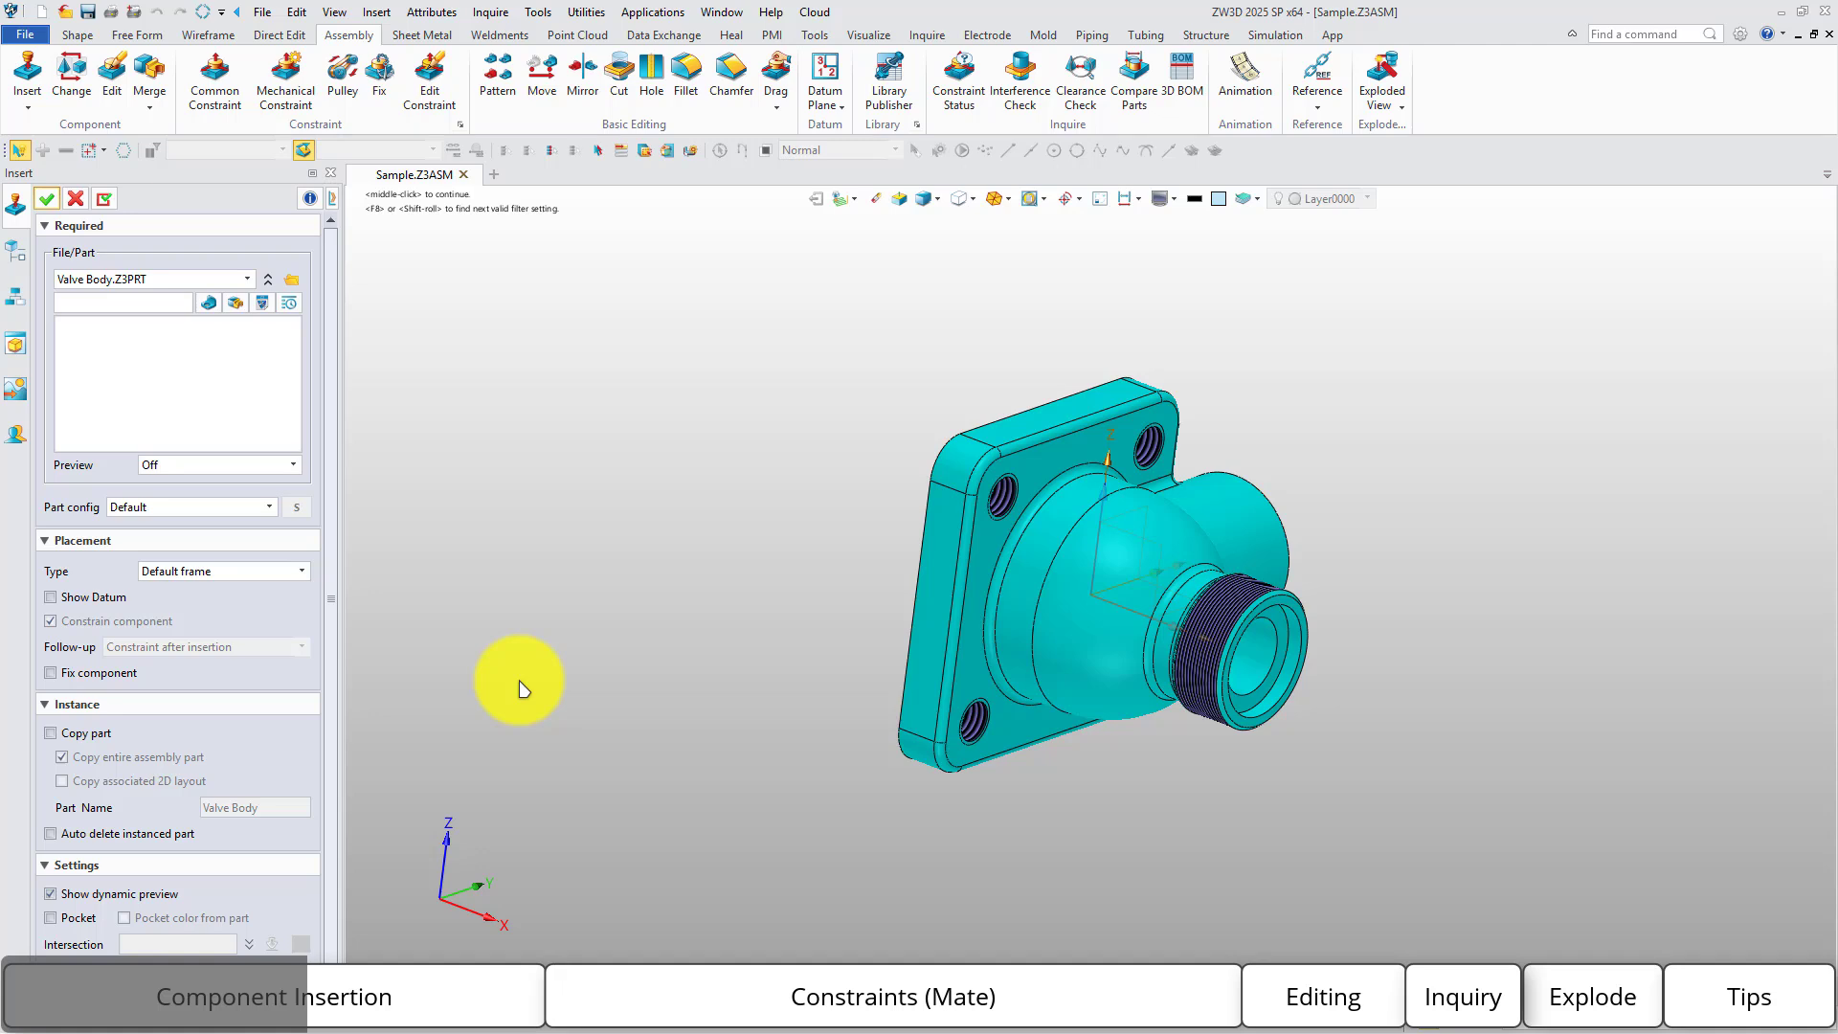
middle_click(672, 634)
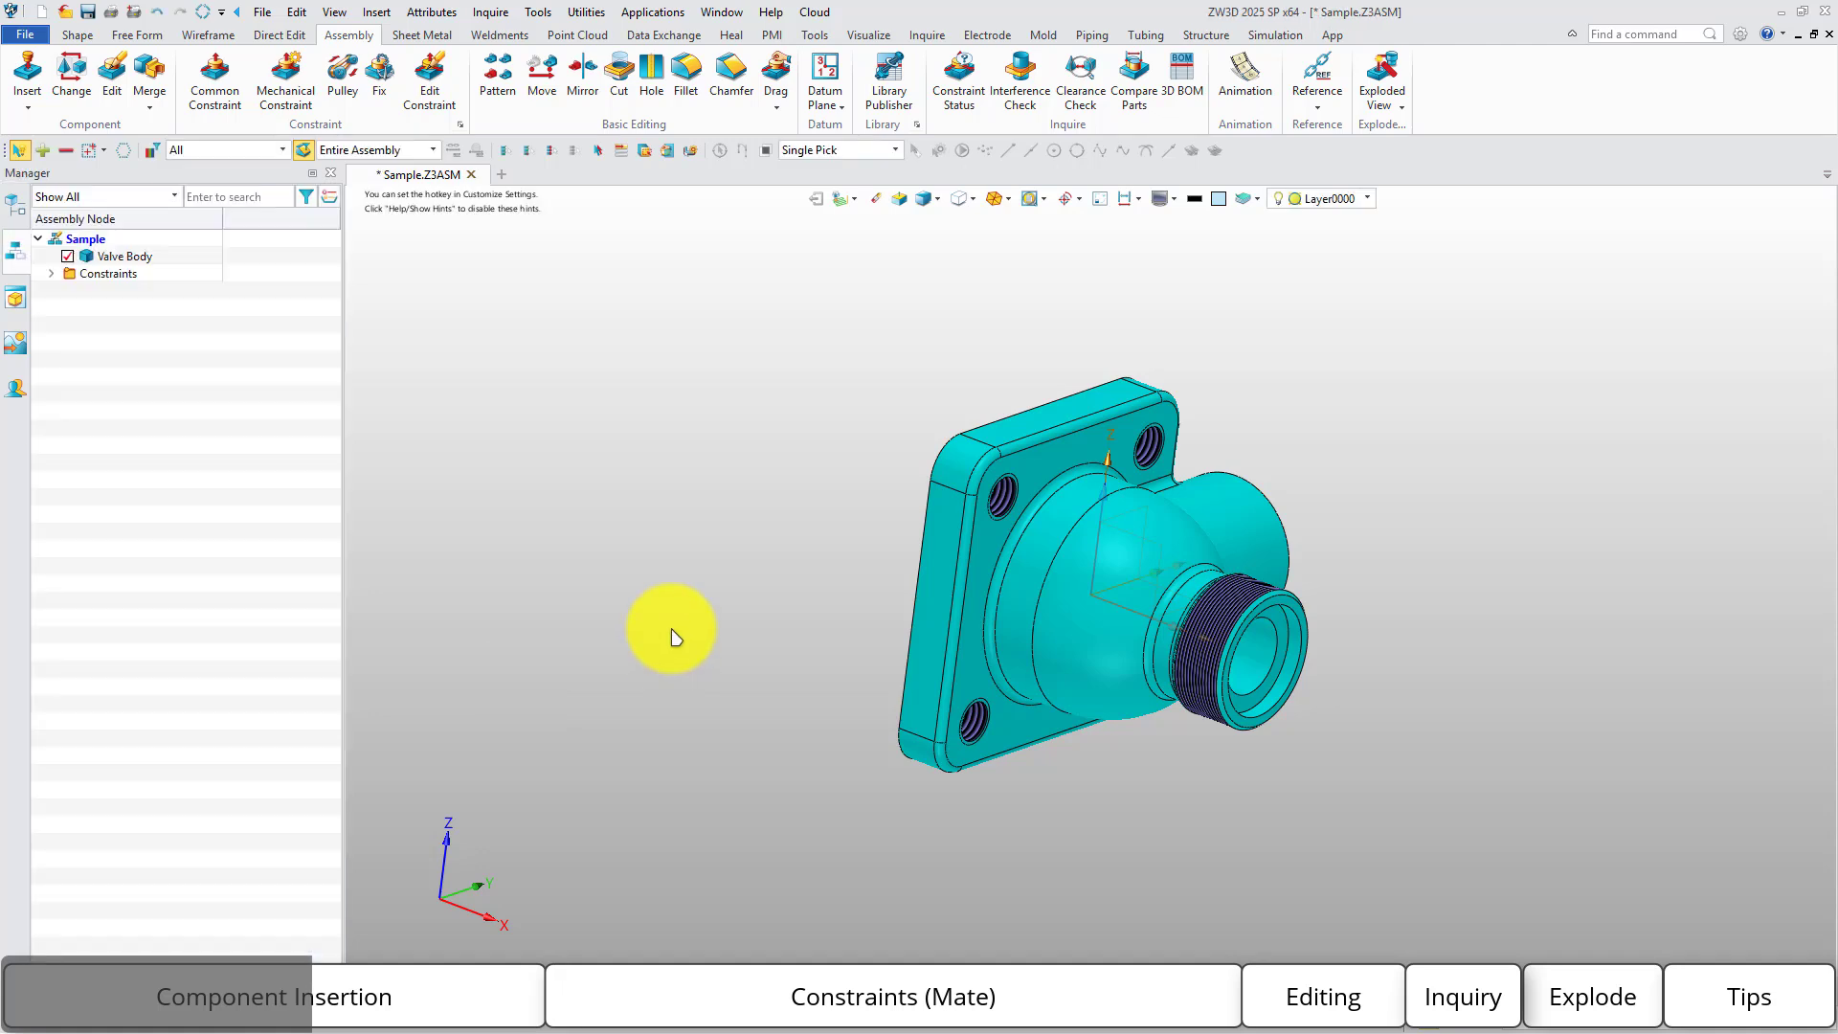
Try inserting the Rod.Z3ASM subassembly beside the valve body with Point placement and a follow-up constraint, and undo the insertion.
left_click(27, 82)
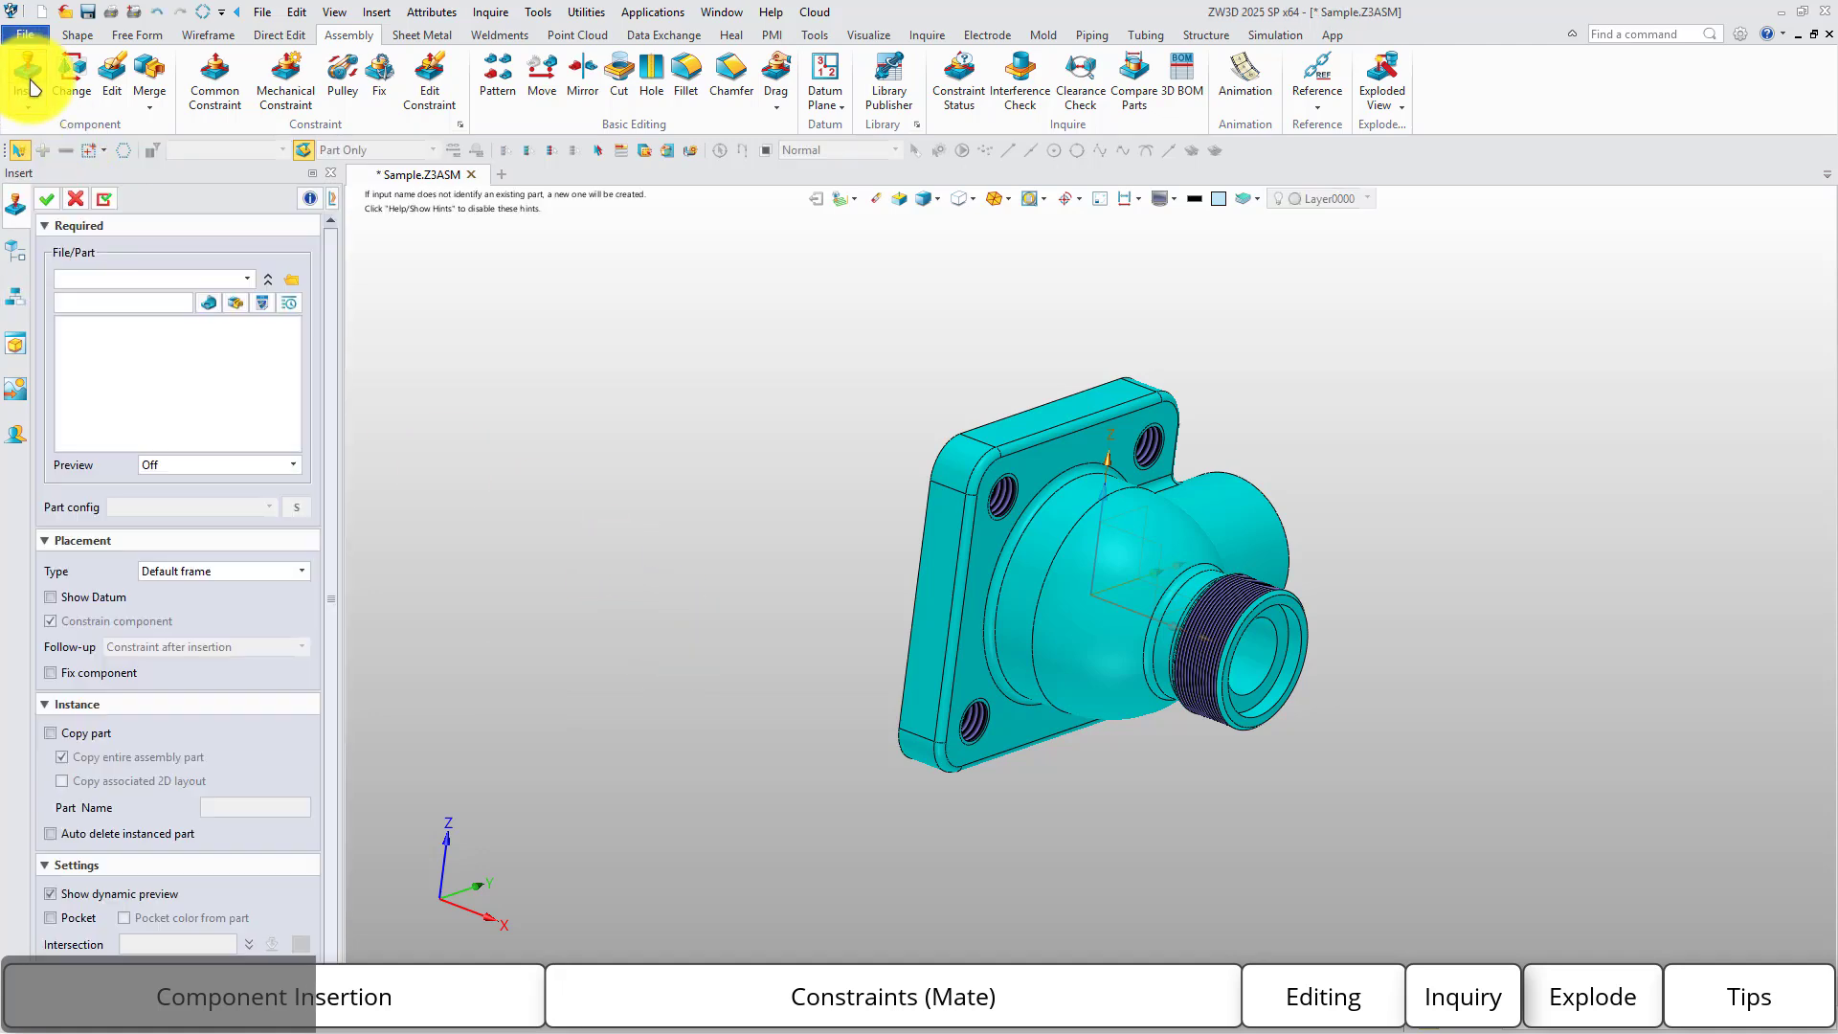
left_click(286, 285)
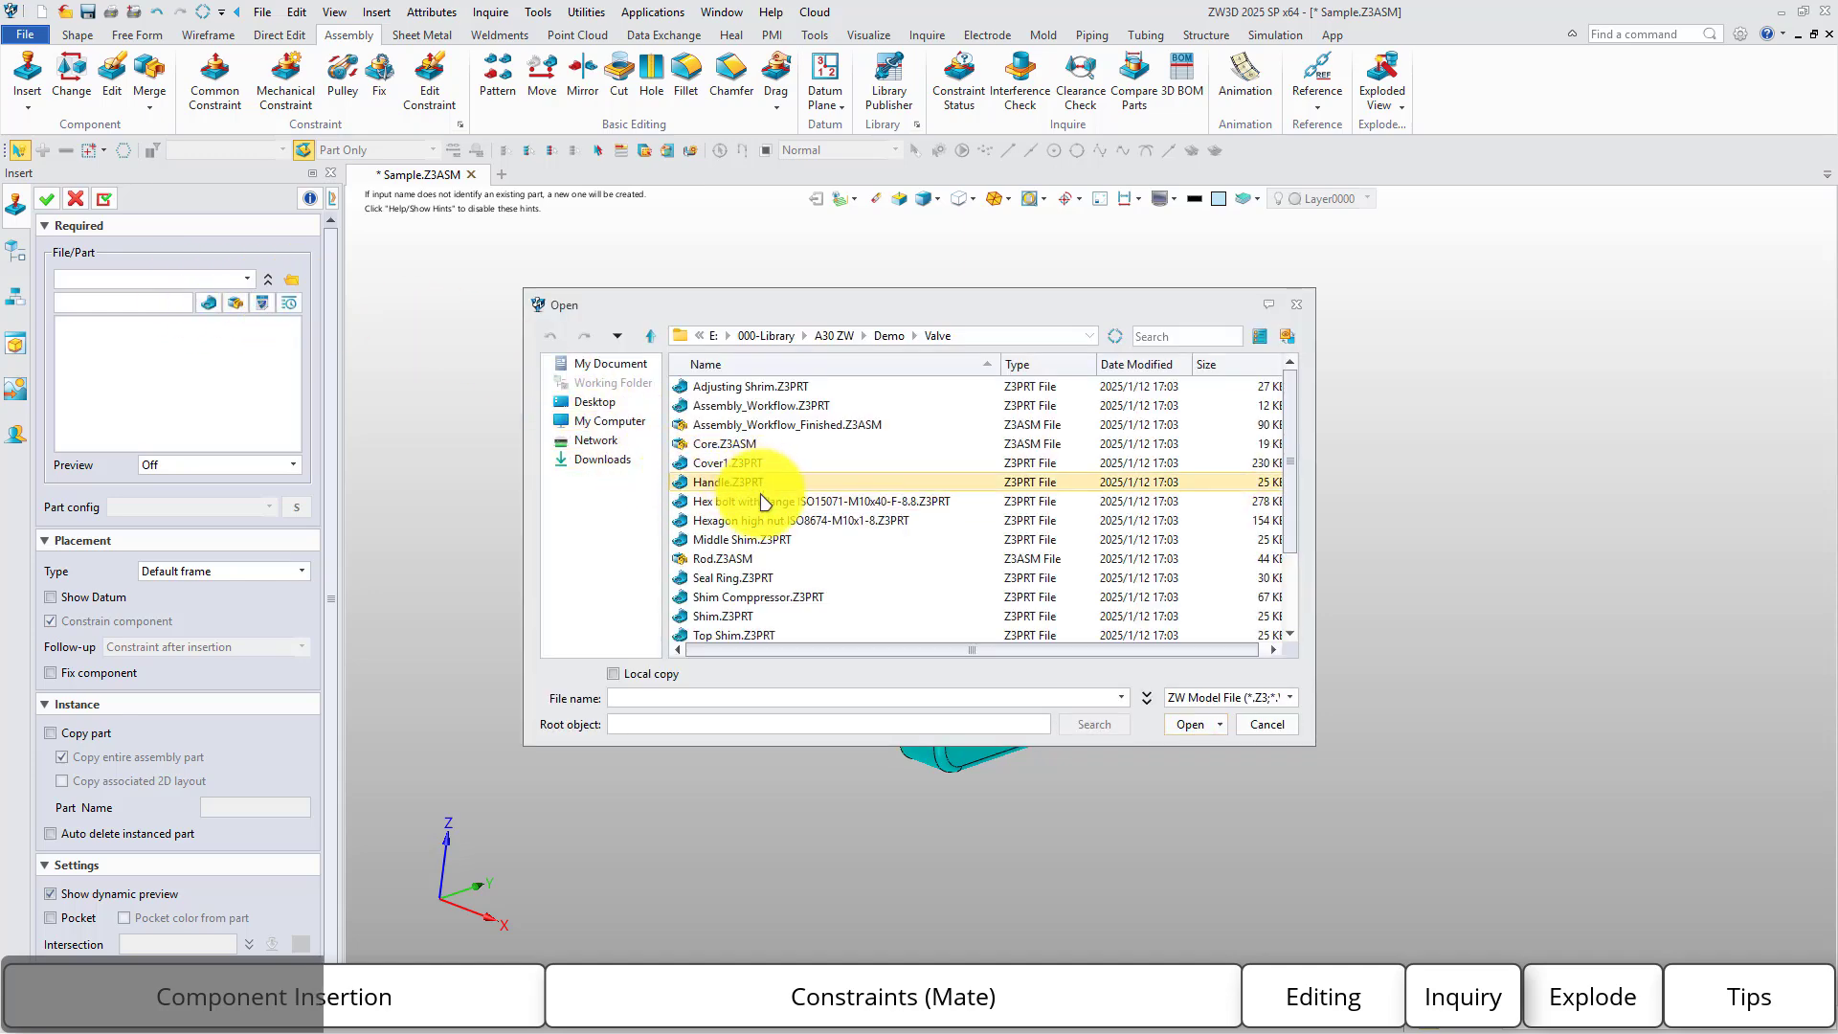
left_click(751, 558)
left_click(1204, 728)
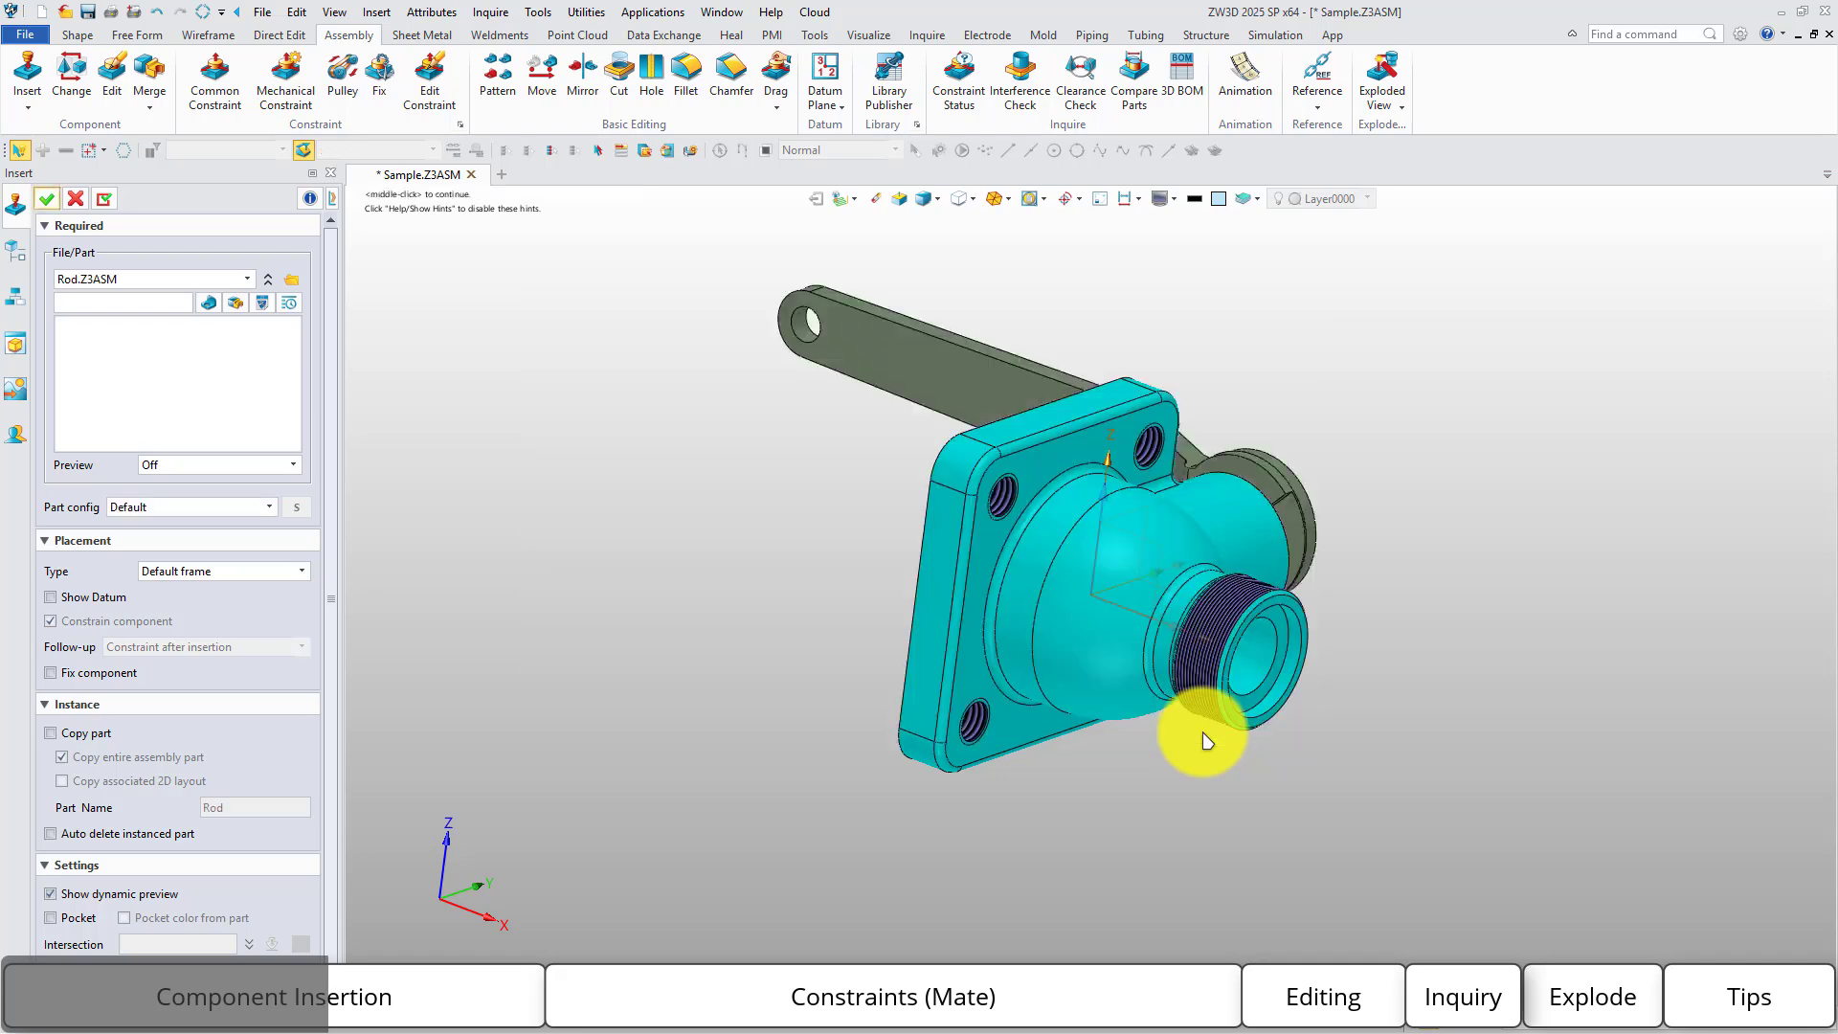
middle_click_drag(1403, 629, 1387, 767)
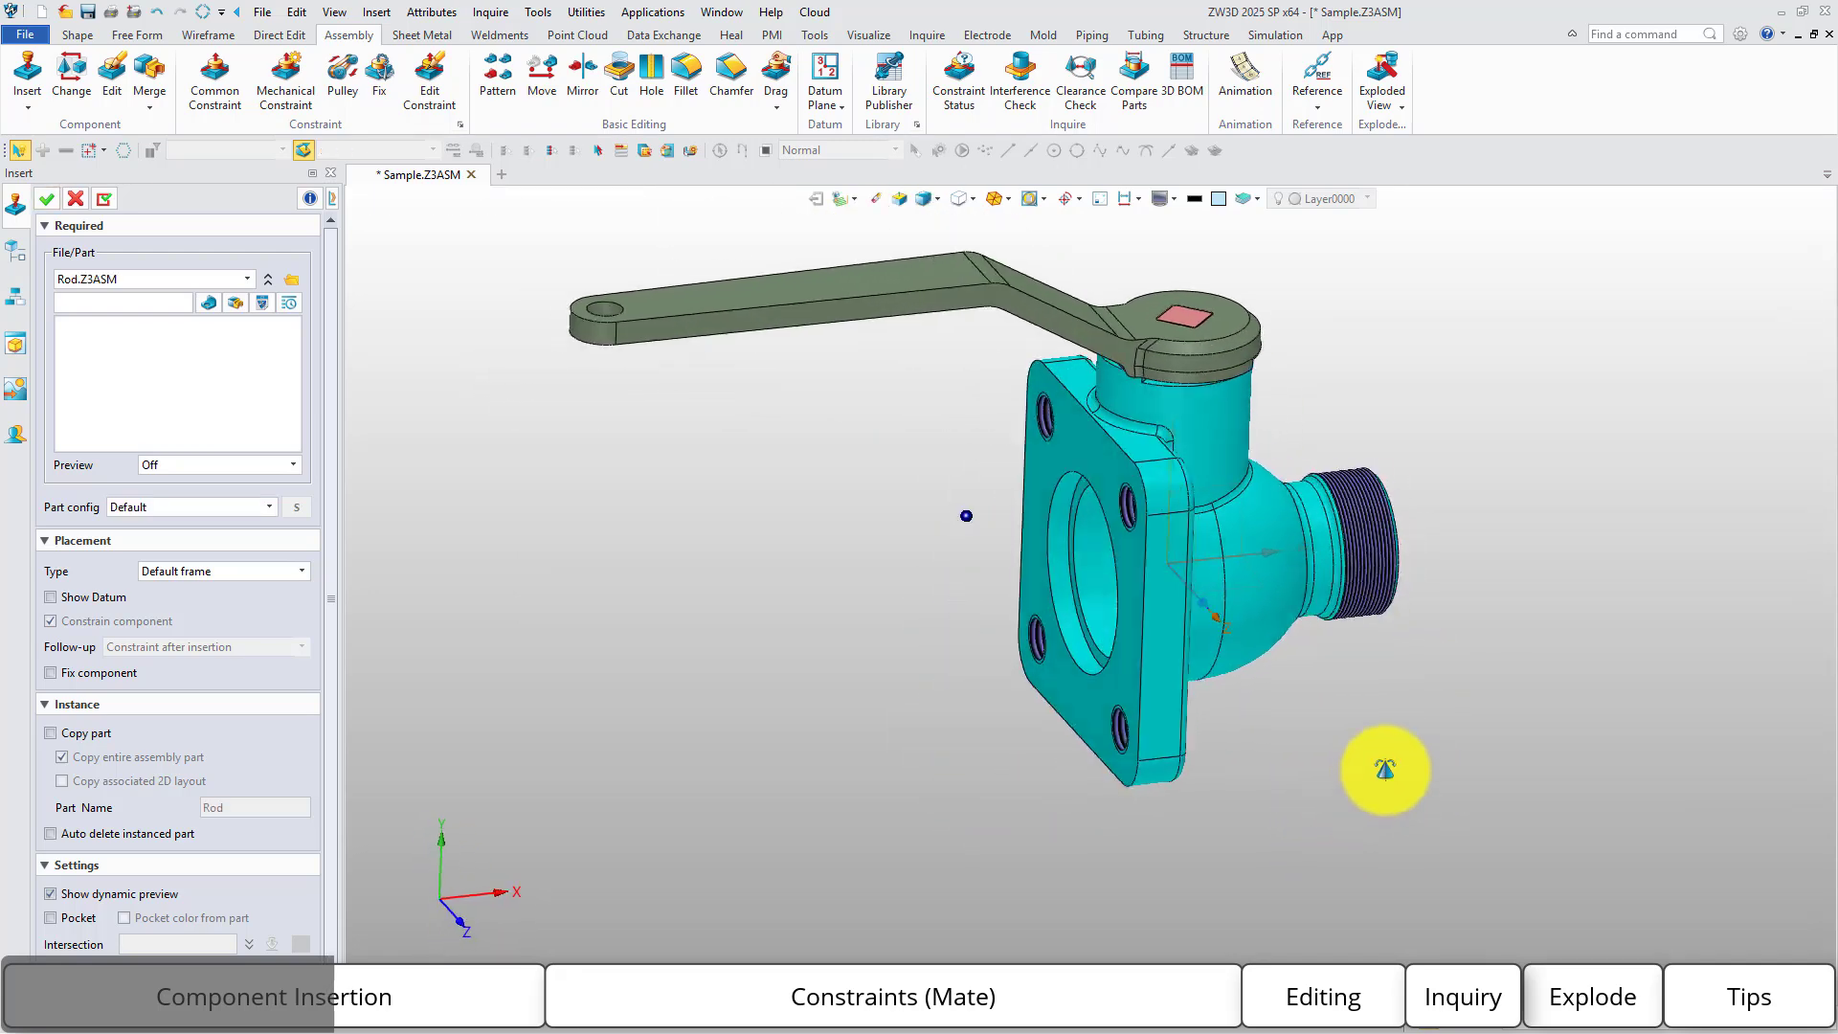
left_click(202, 574)
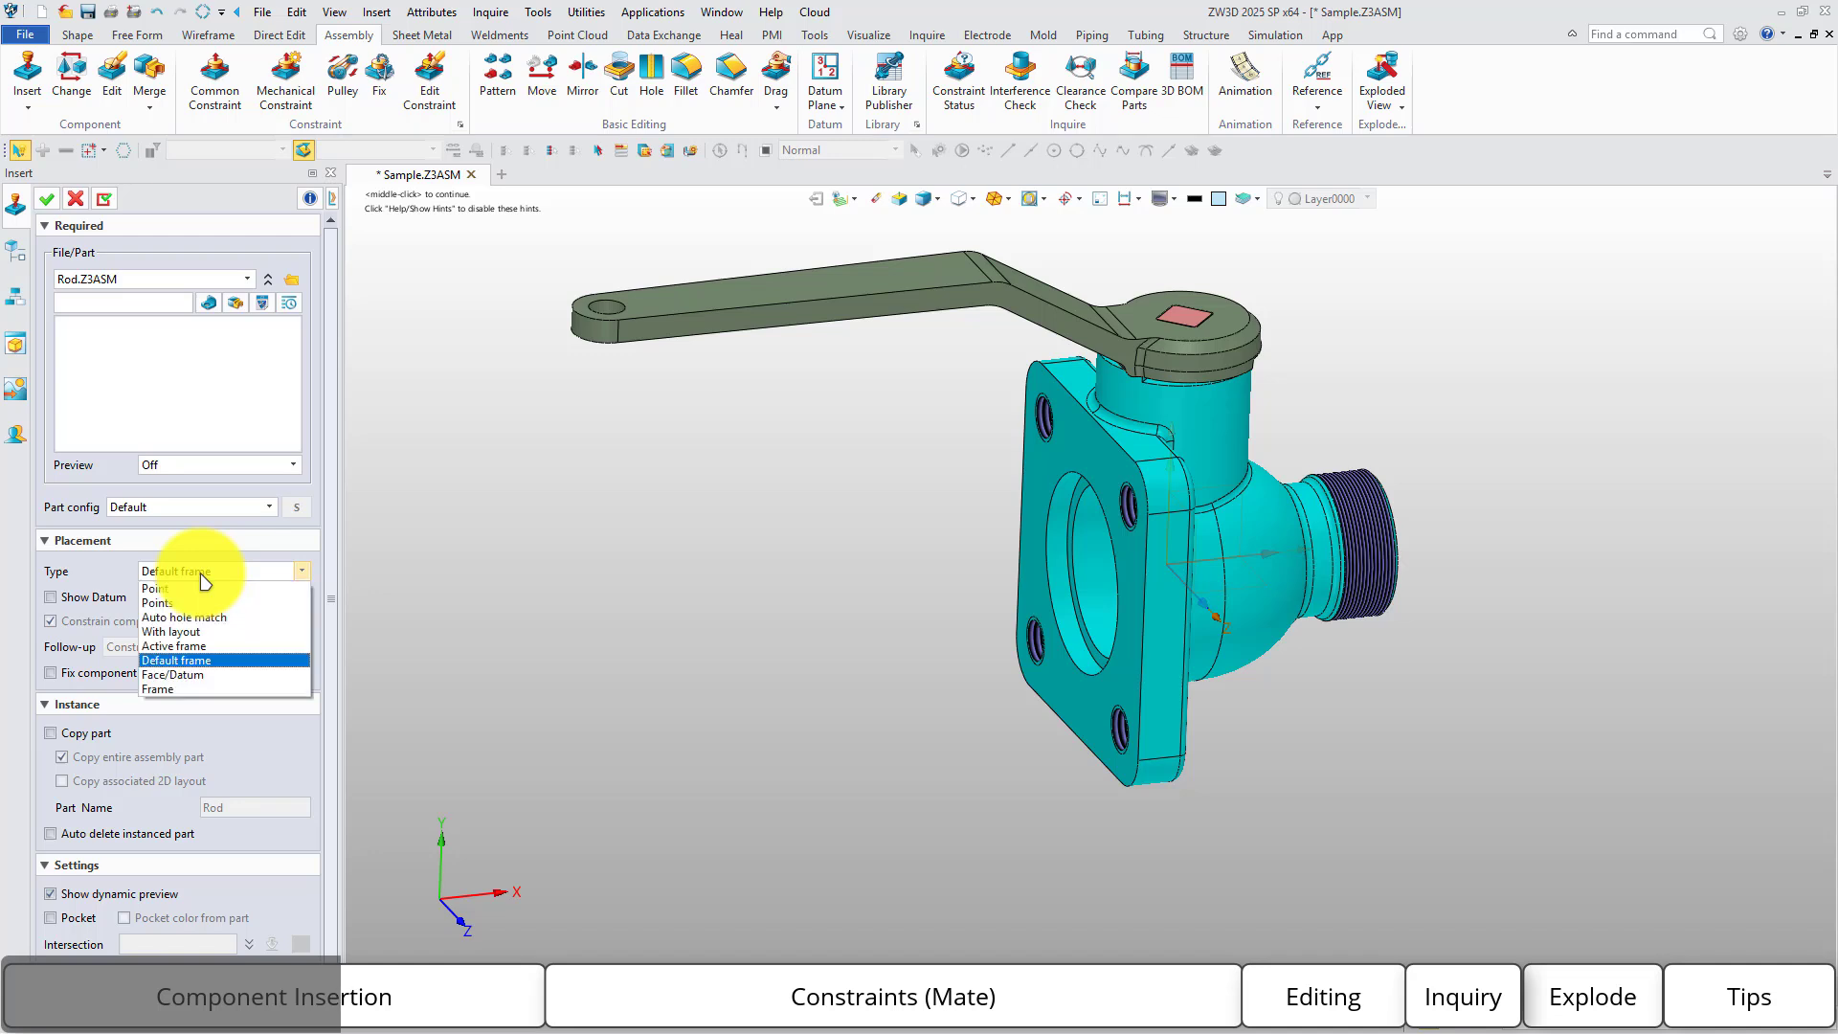
left_click(201, 590)
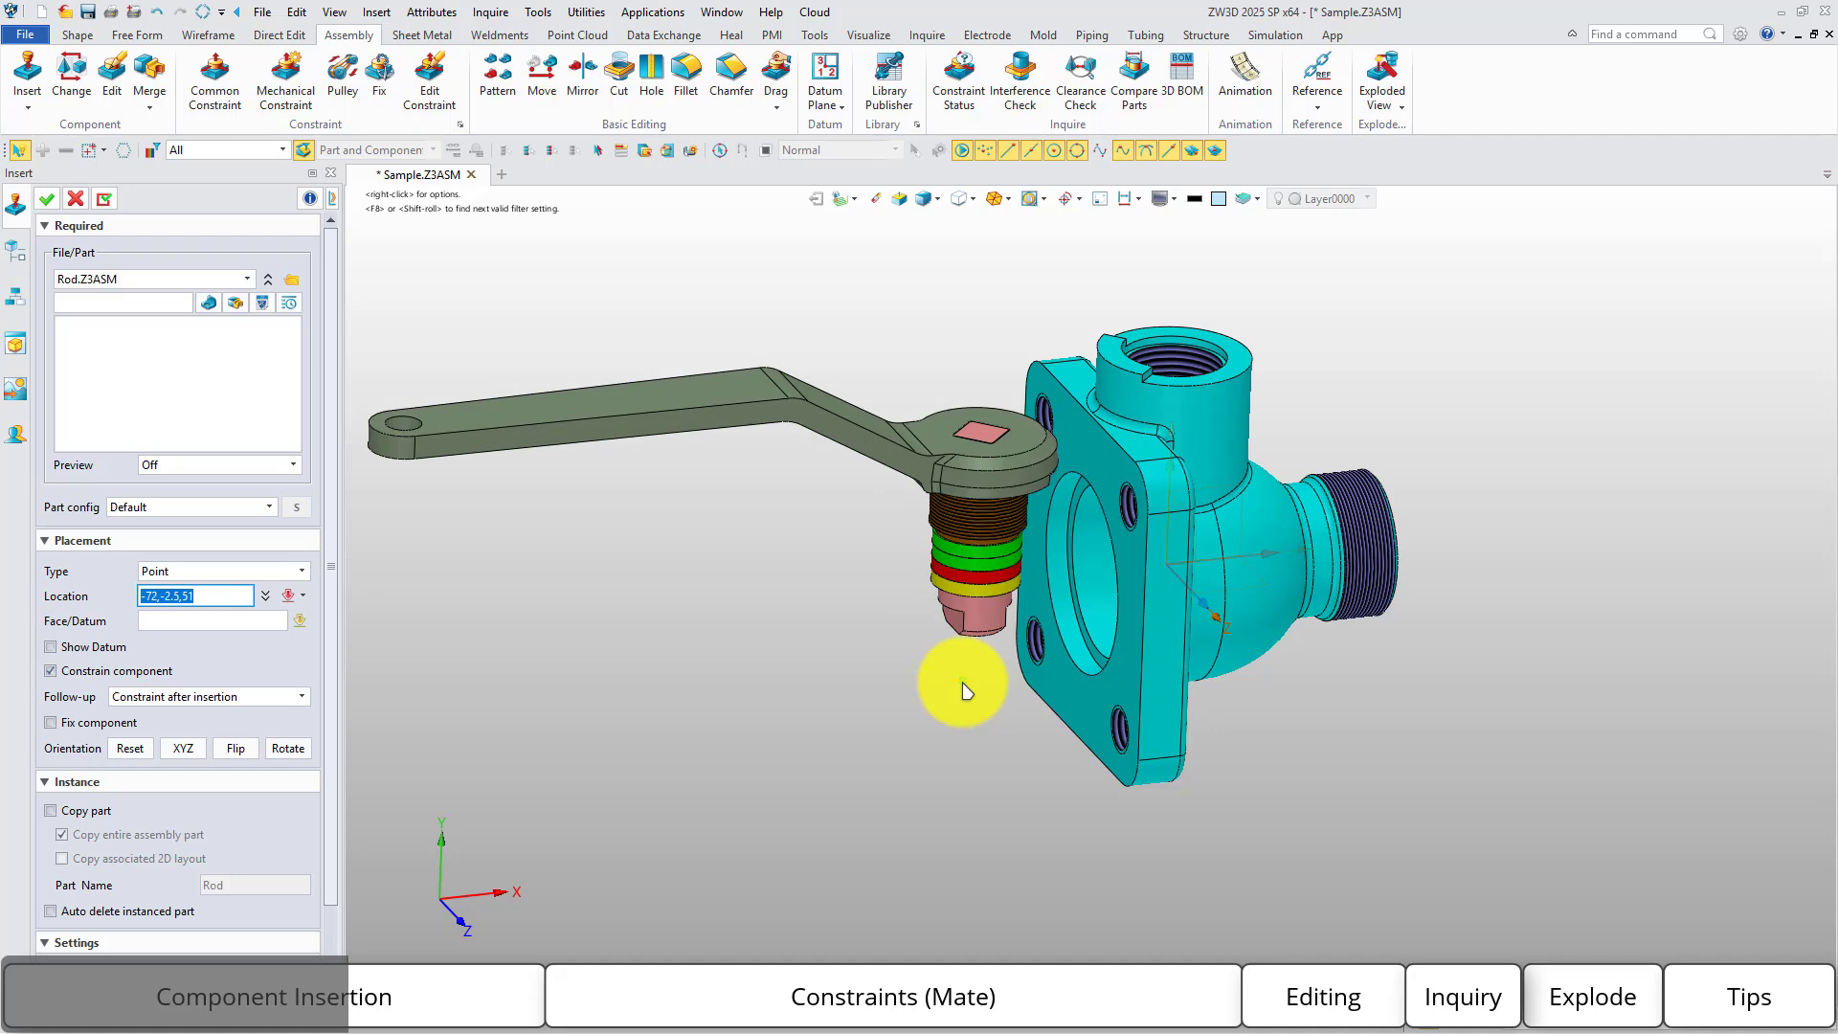
left_click(927, 594)
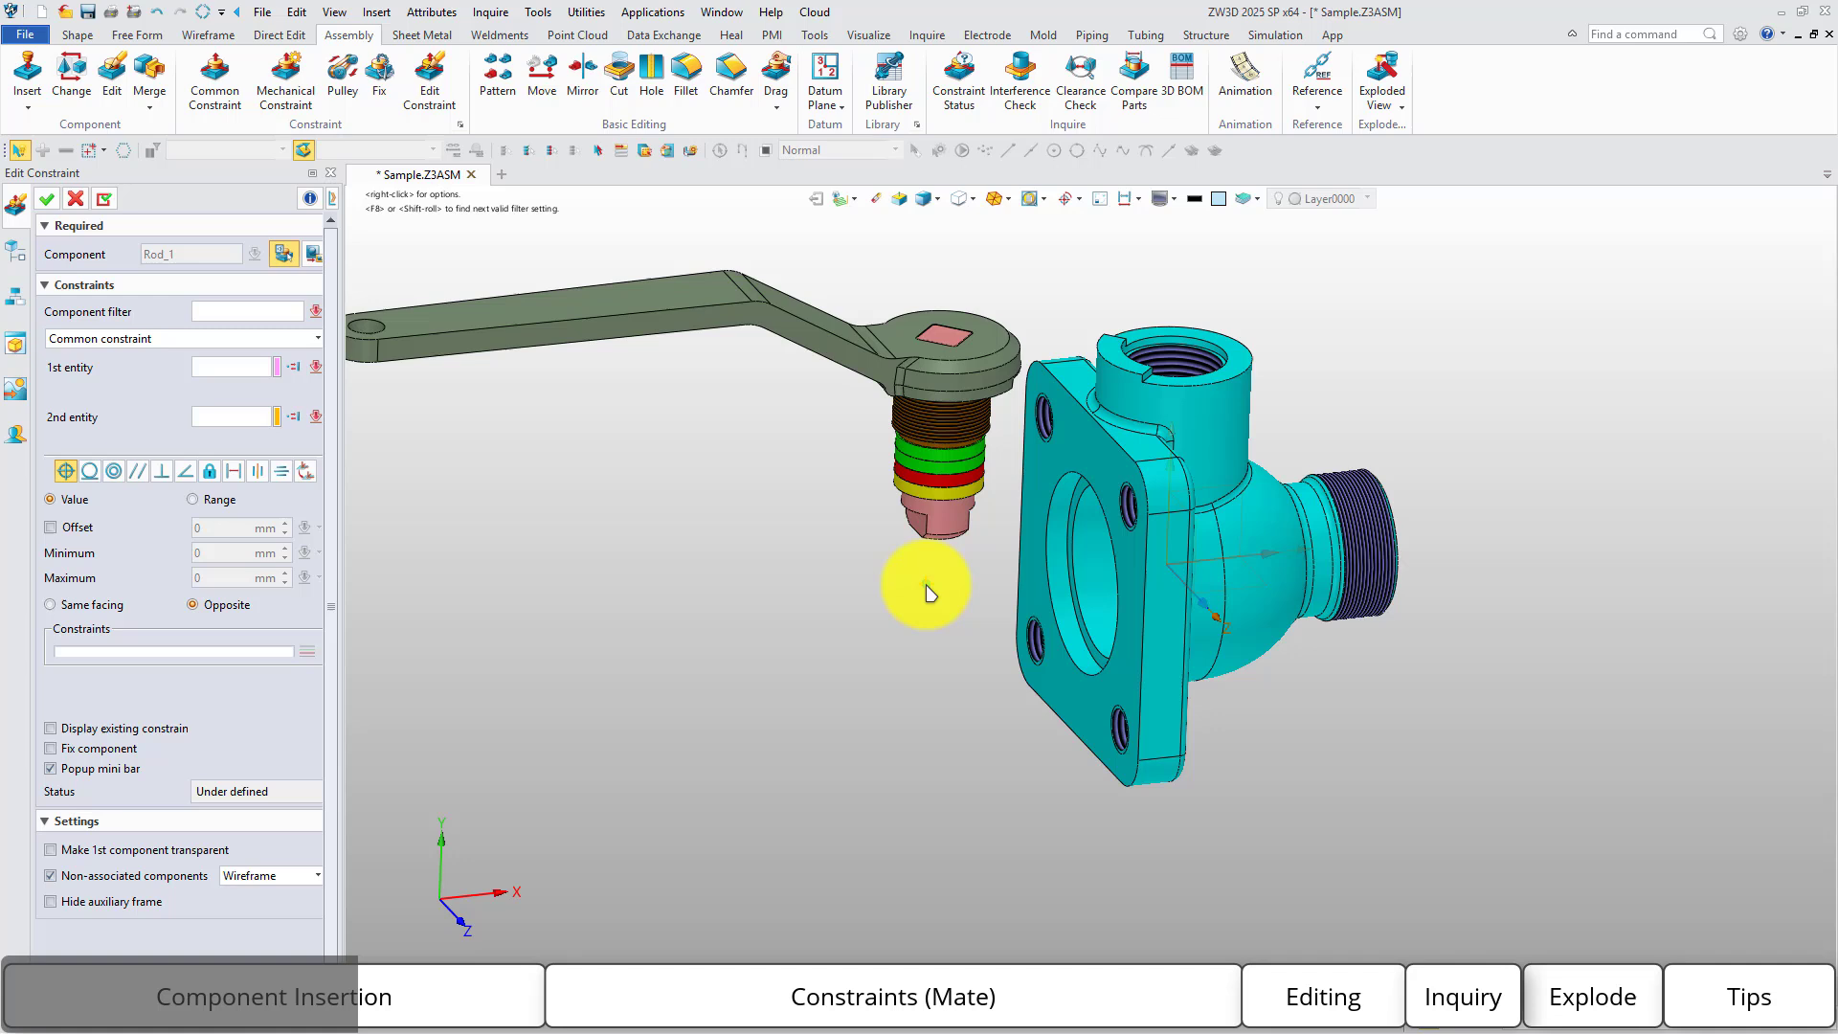
left_click(47, 199)
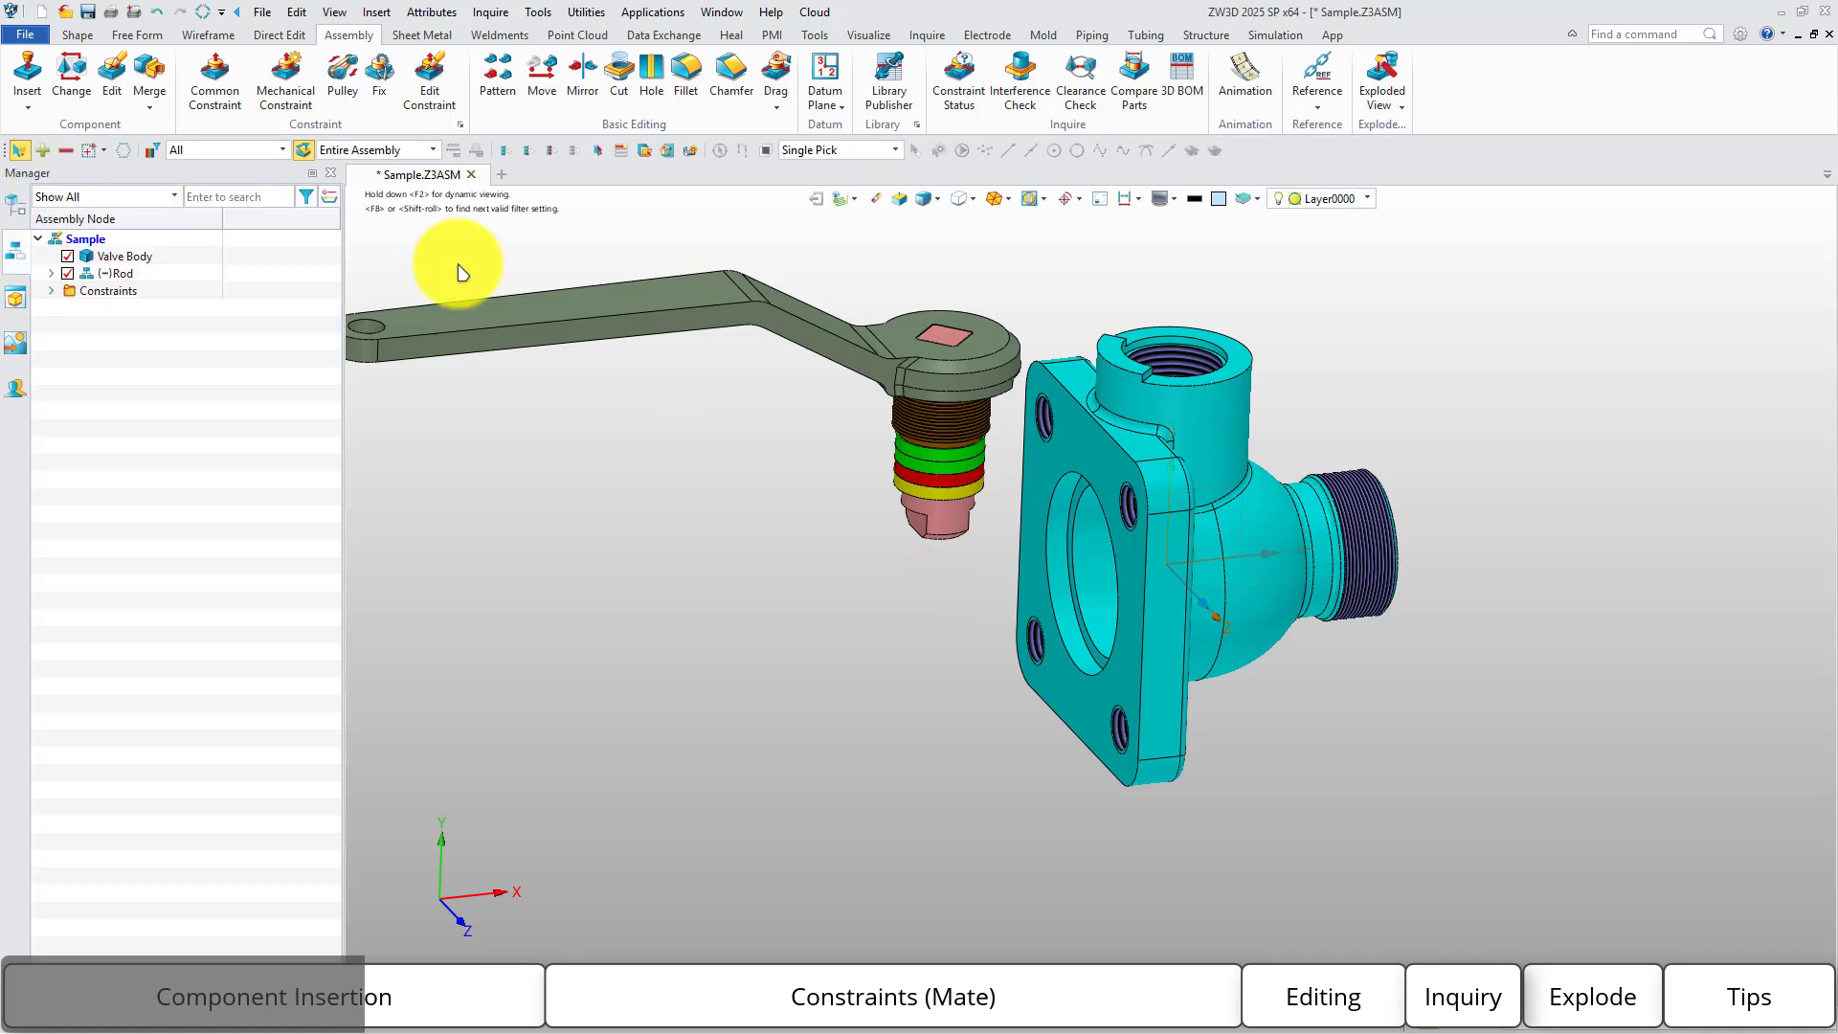
key("ctrl+z")
Insert the Rod.Z3ASM subassembly at a free point beside the valve body's flange, with Follow-up set to None.
left_click(34, 74)
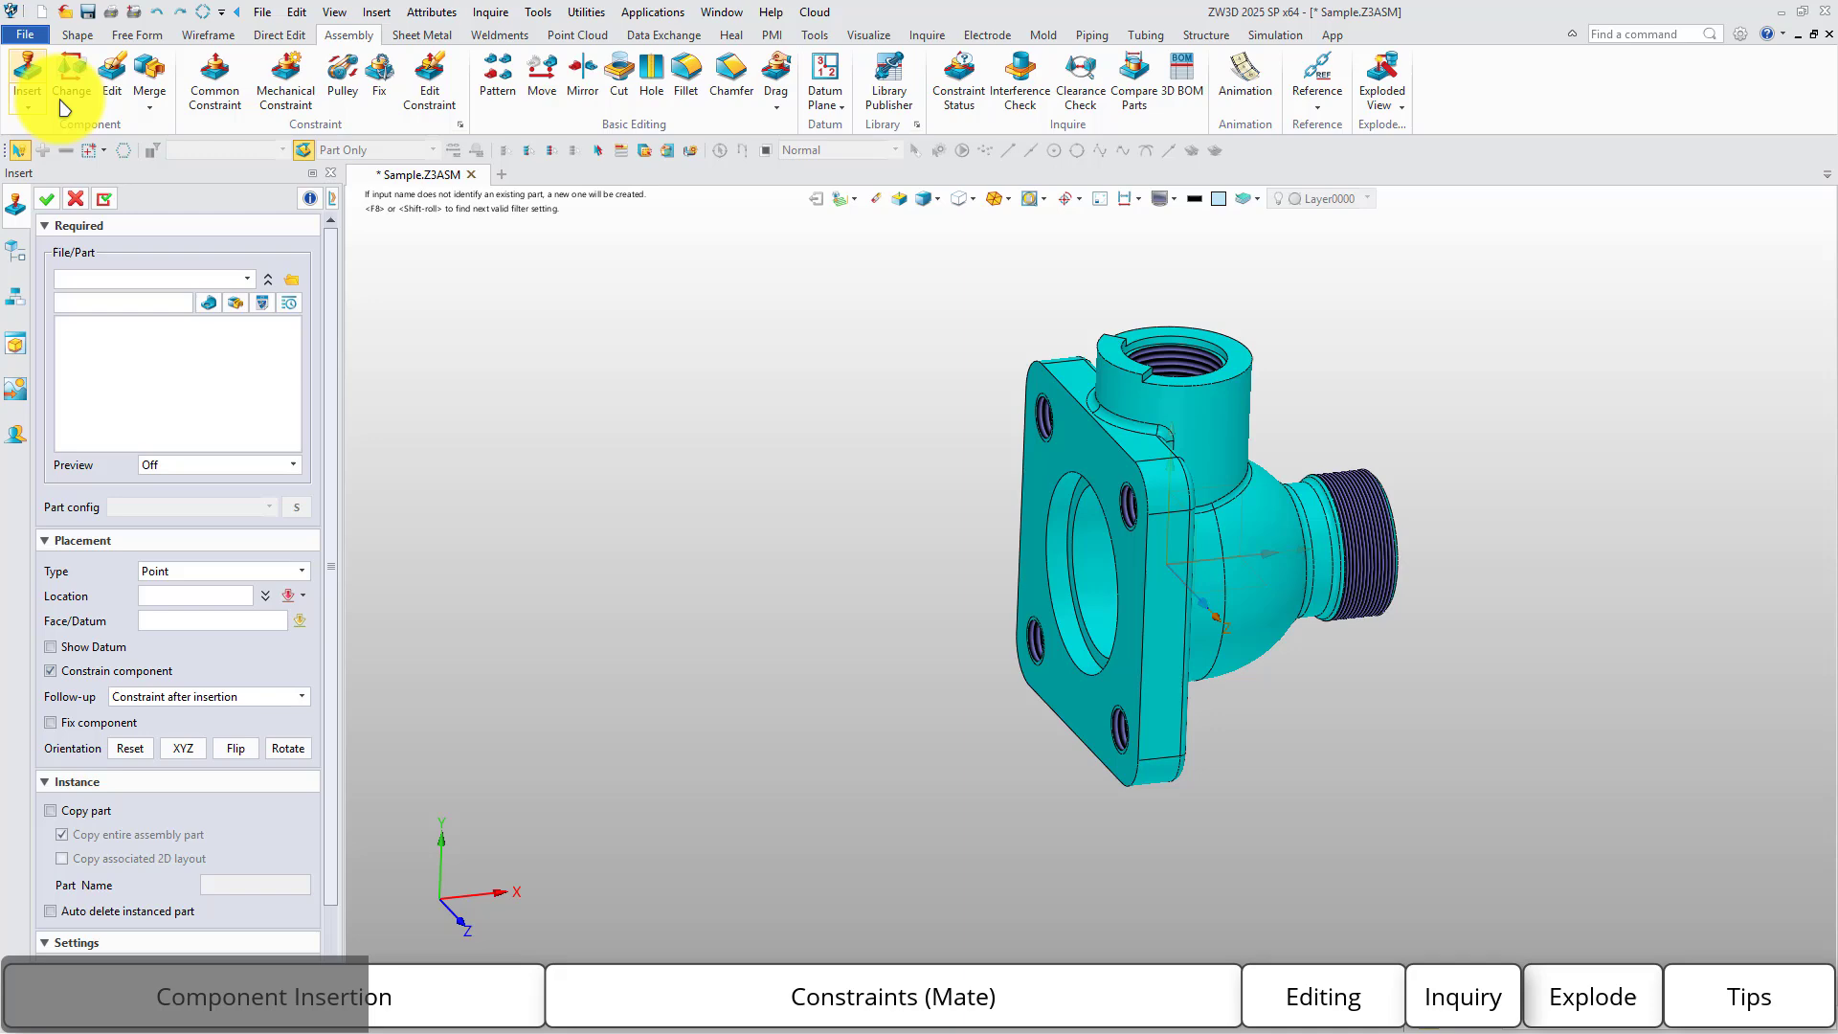
left_click(292, 281)
left_click(690, 559)
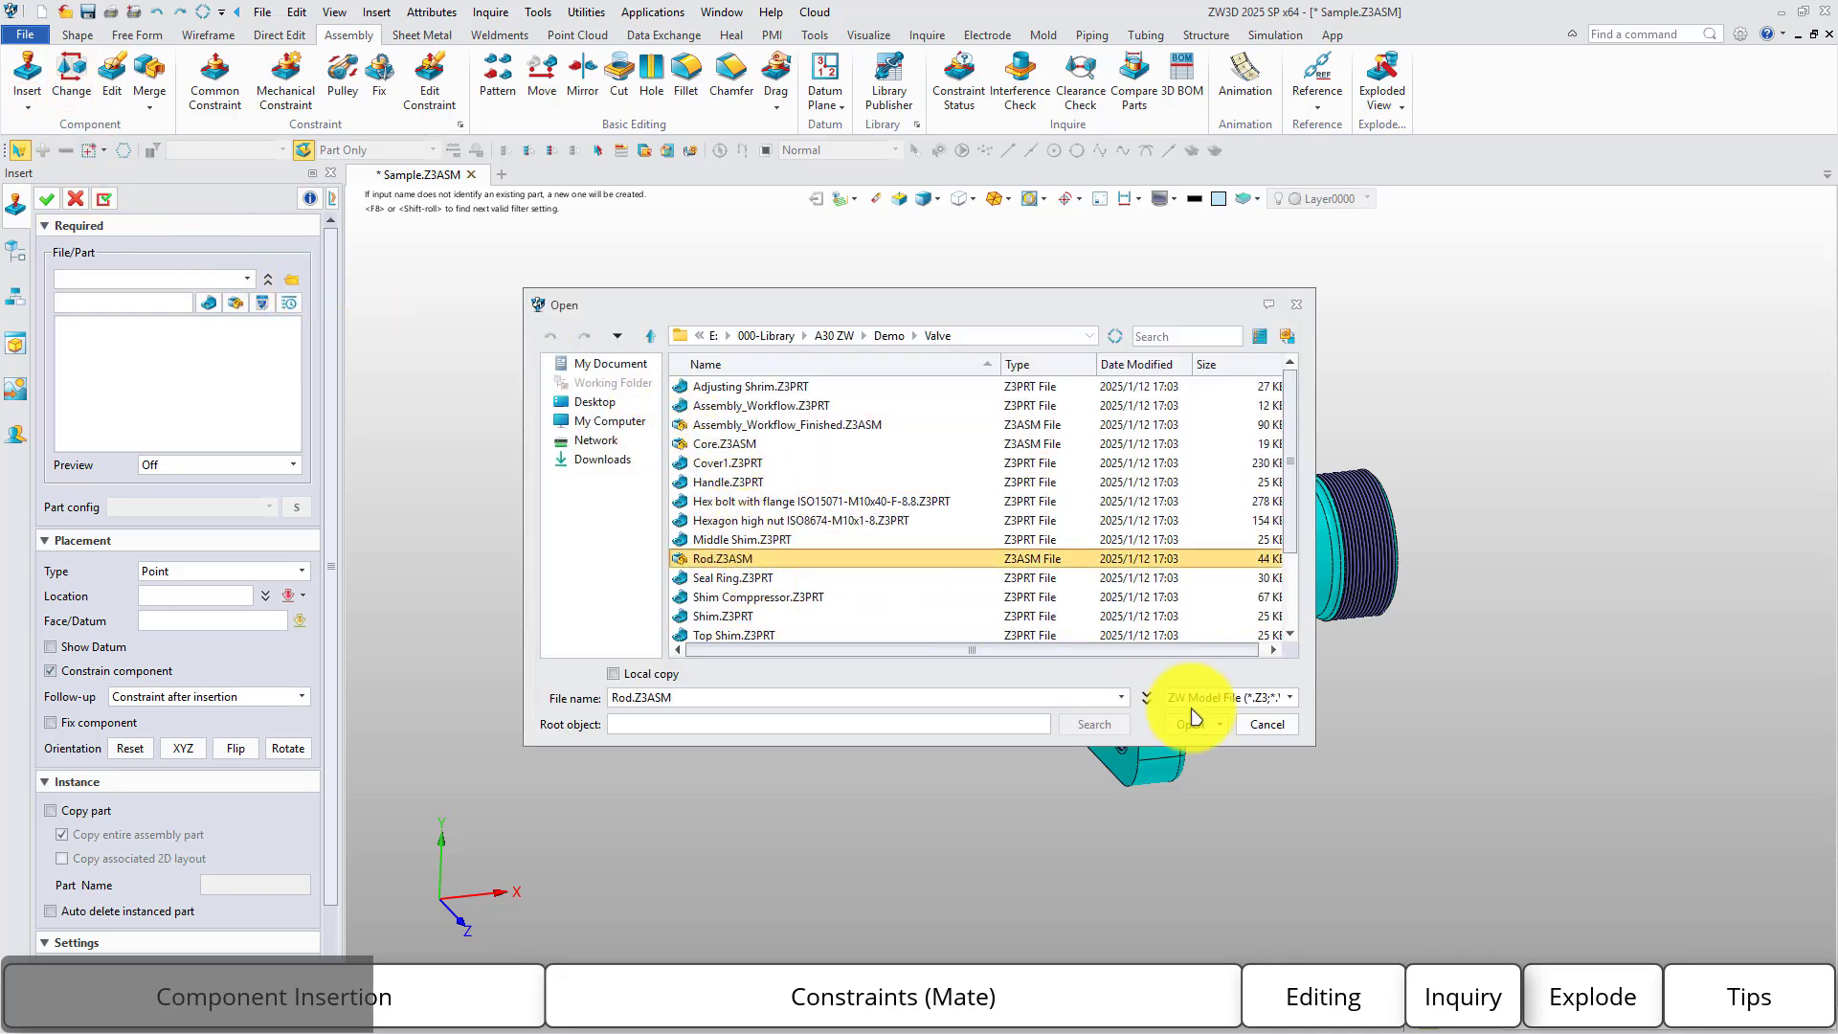
left_click(1209, 726)
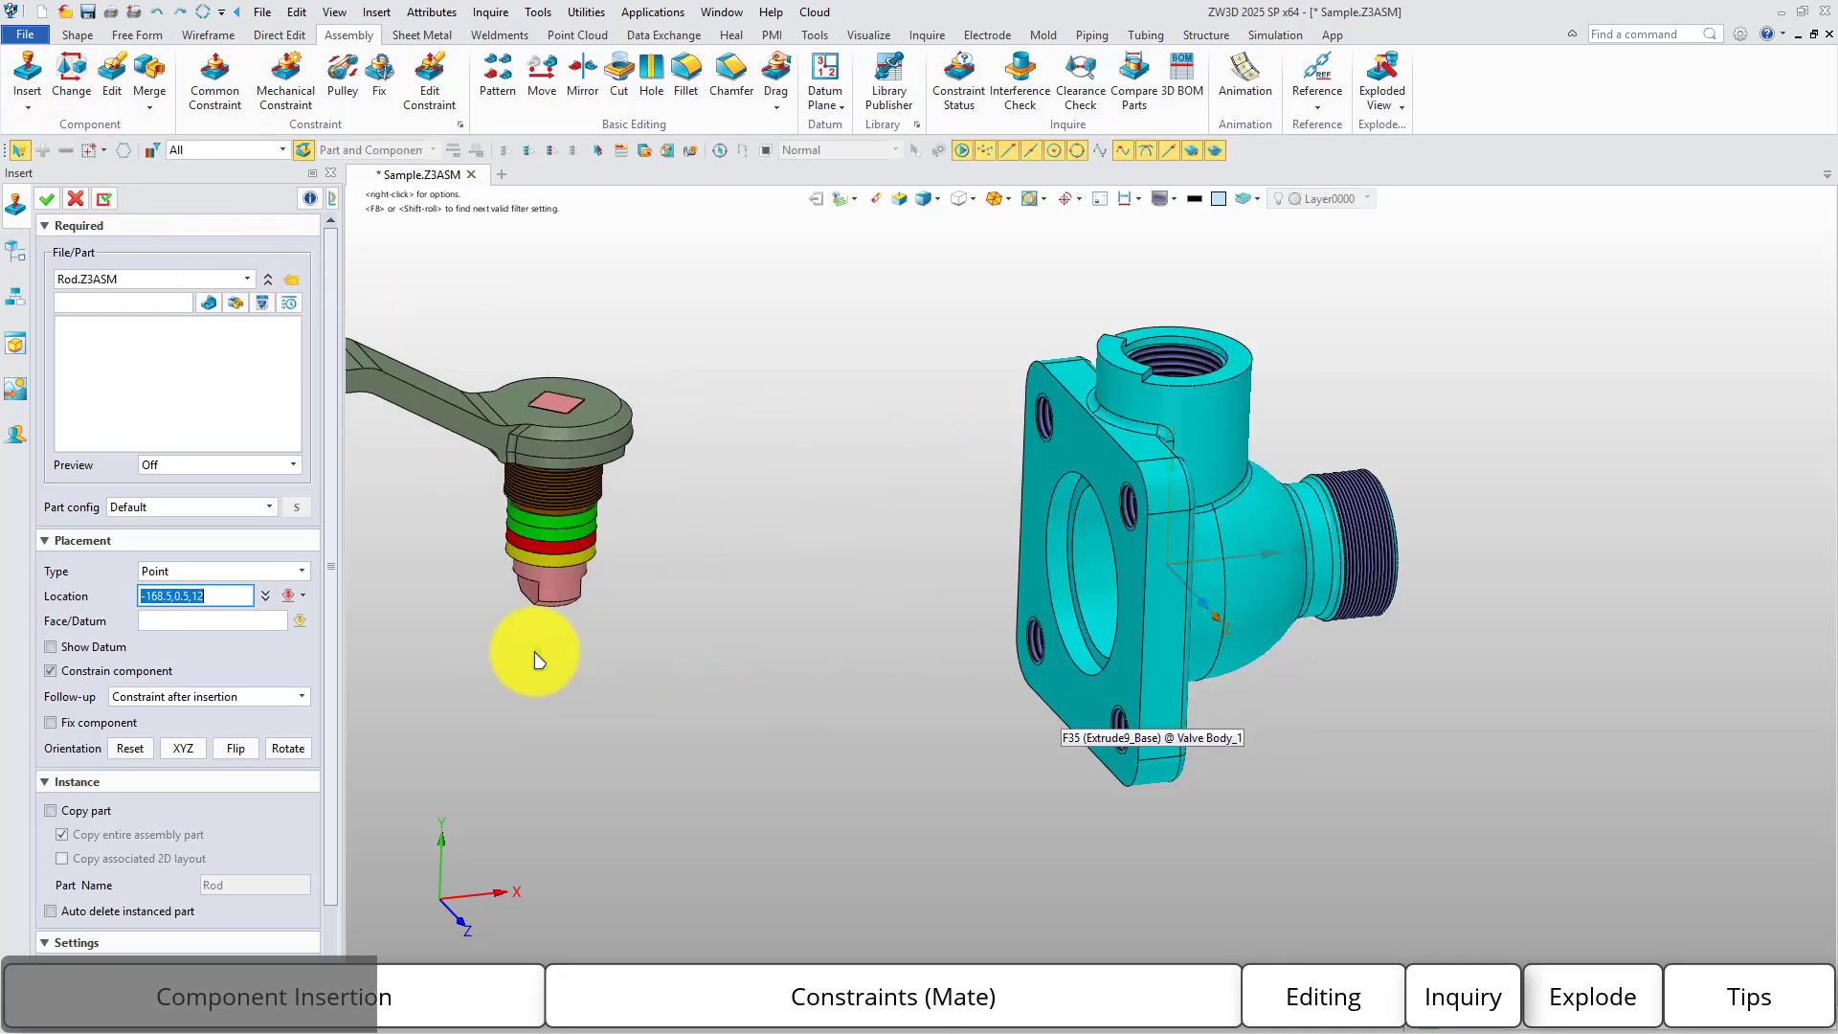
left_click(193, 708)
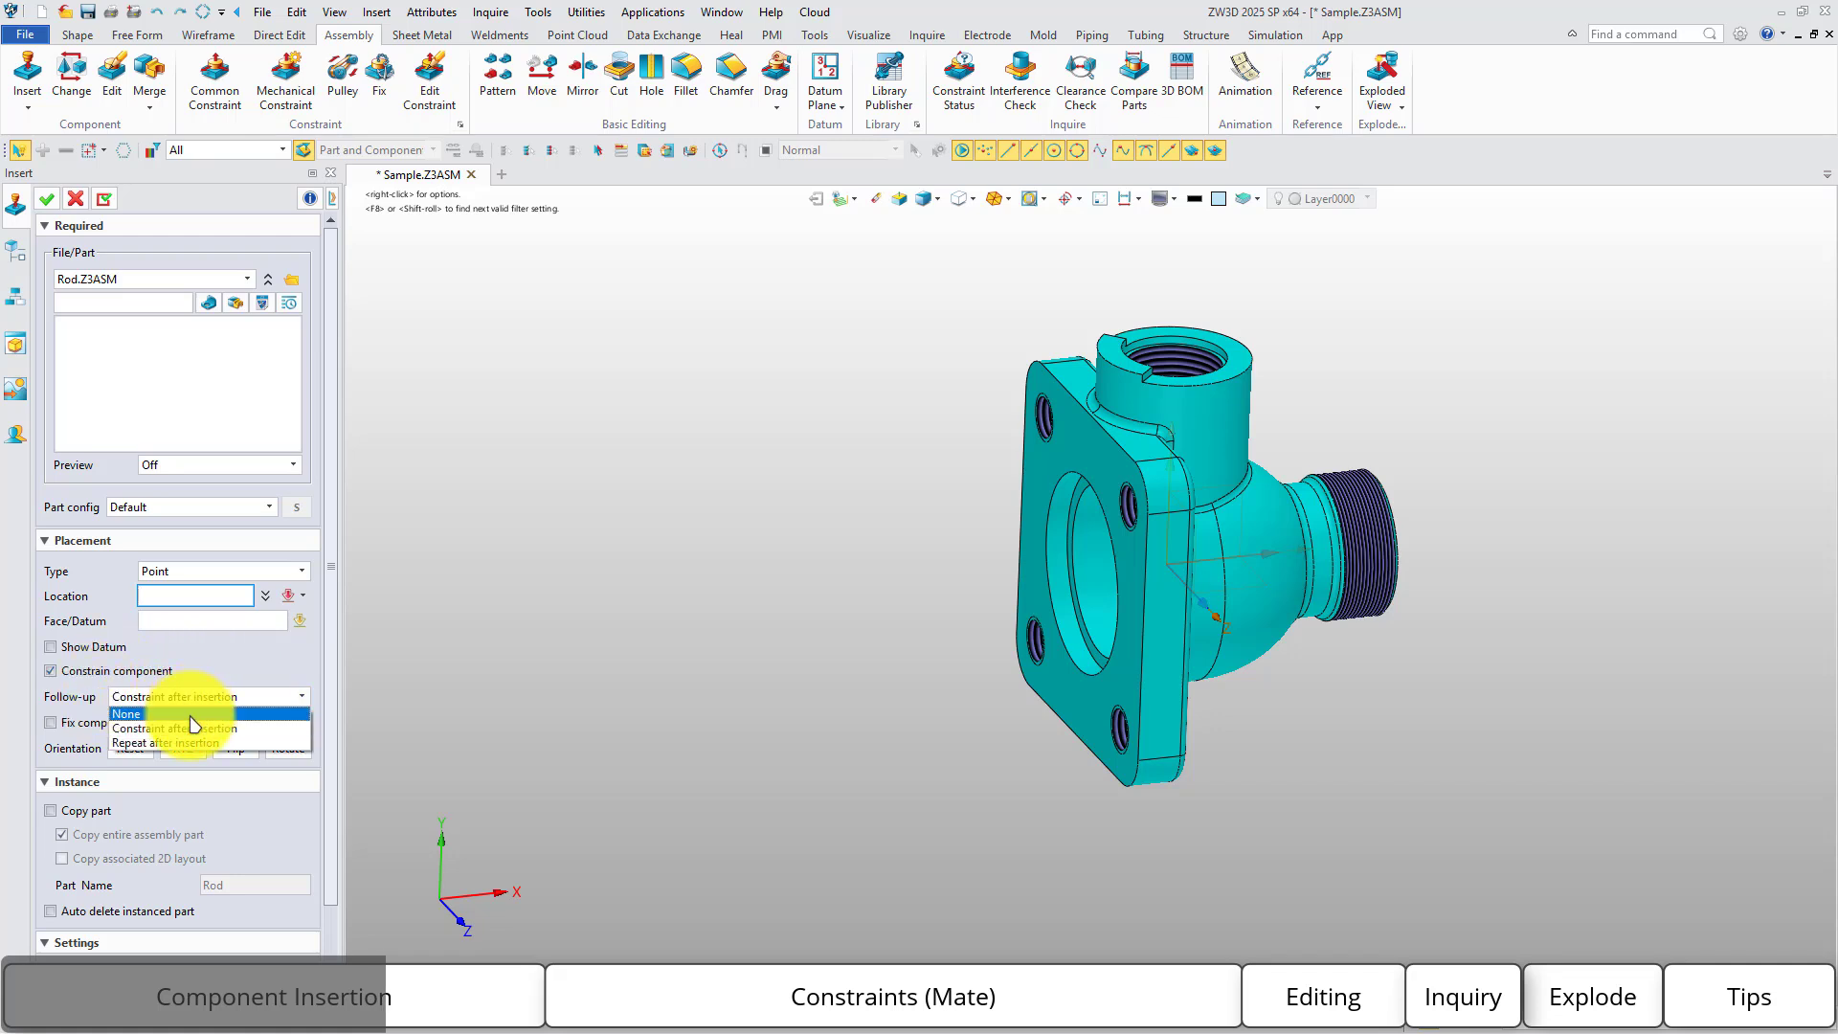
left_click(194, 715)
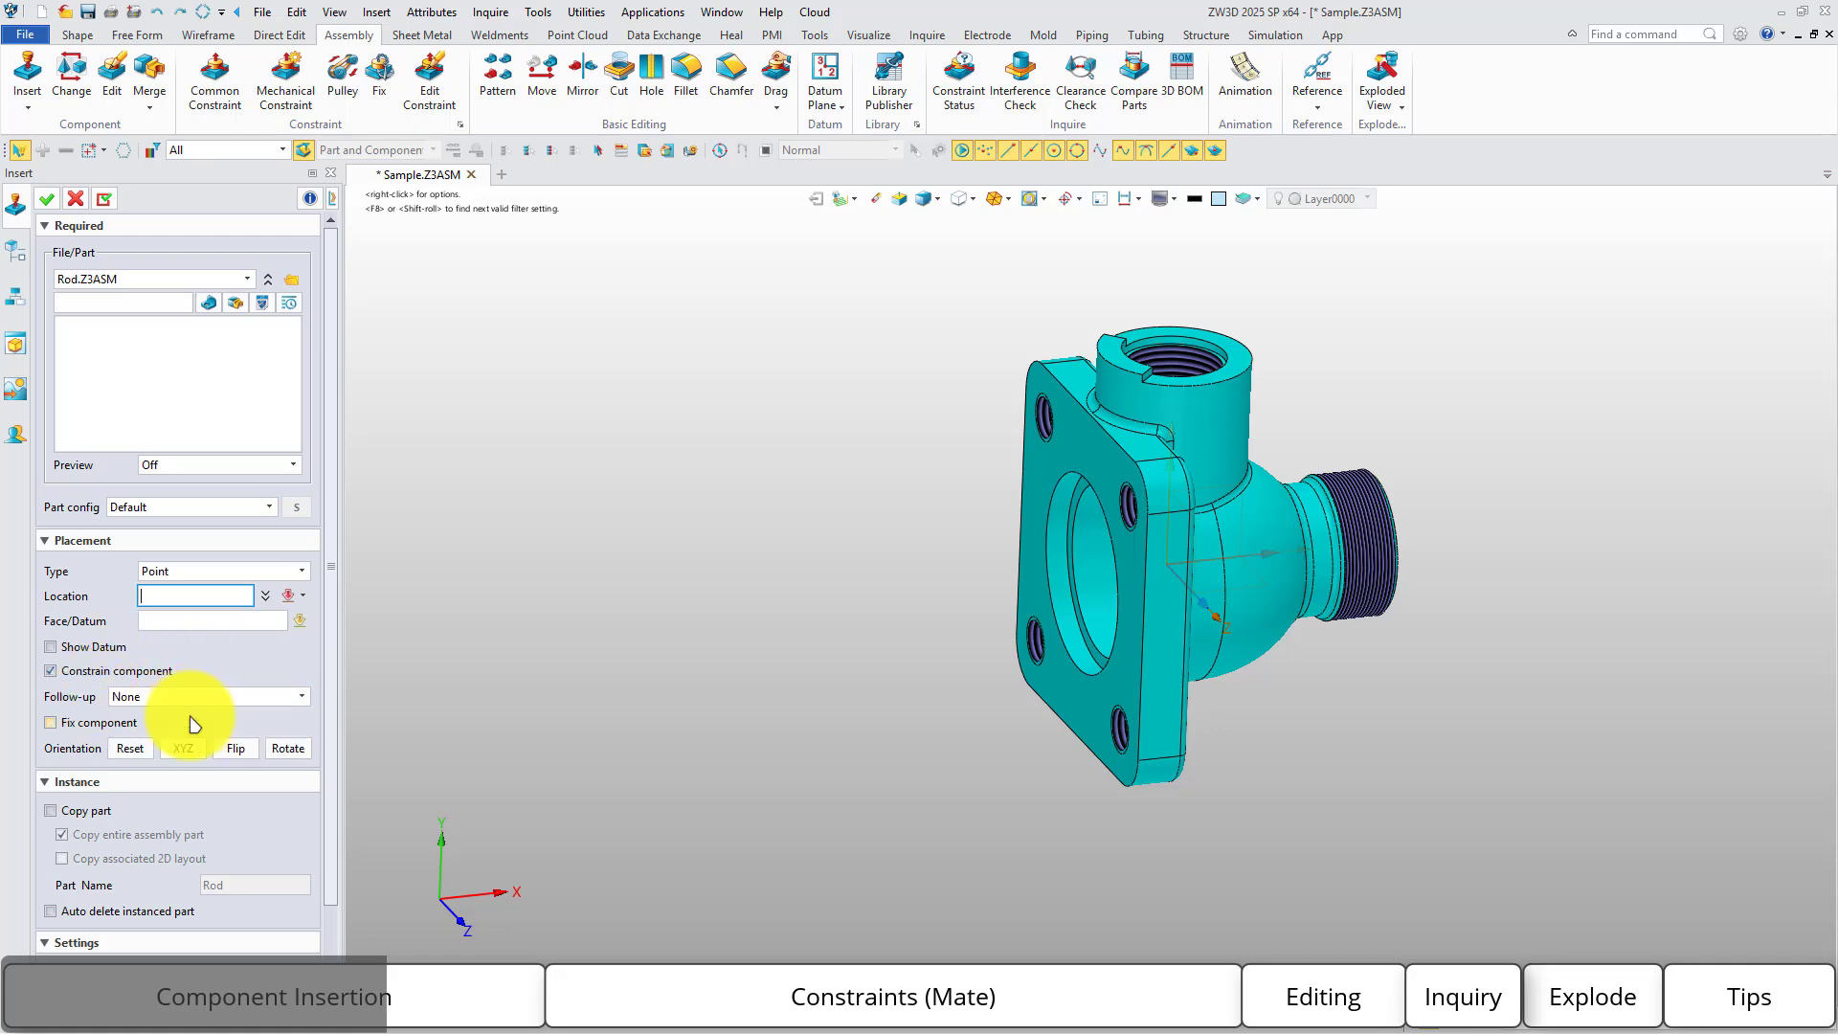
left_click(914, 588)
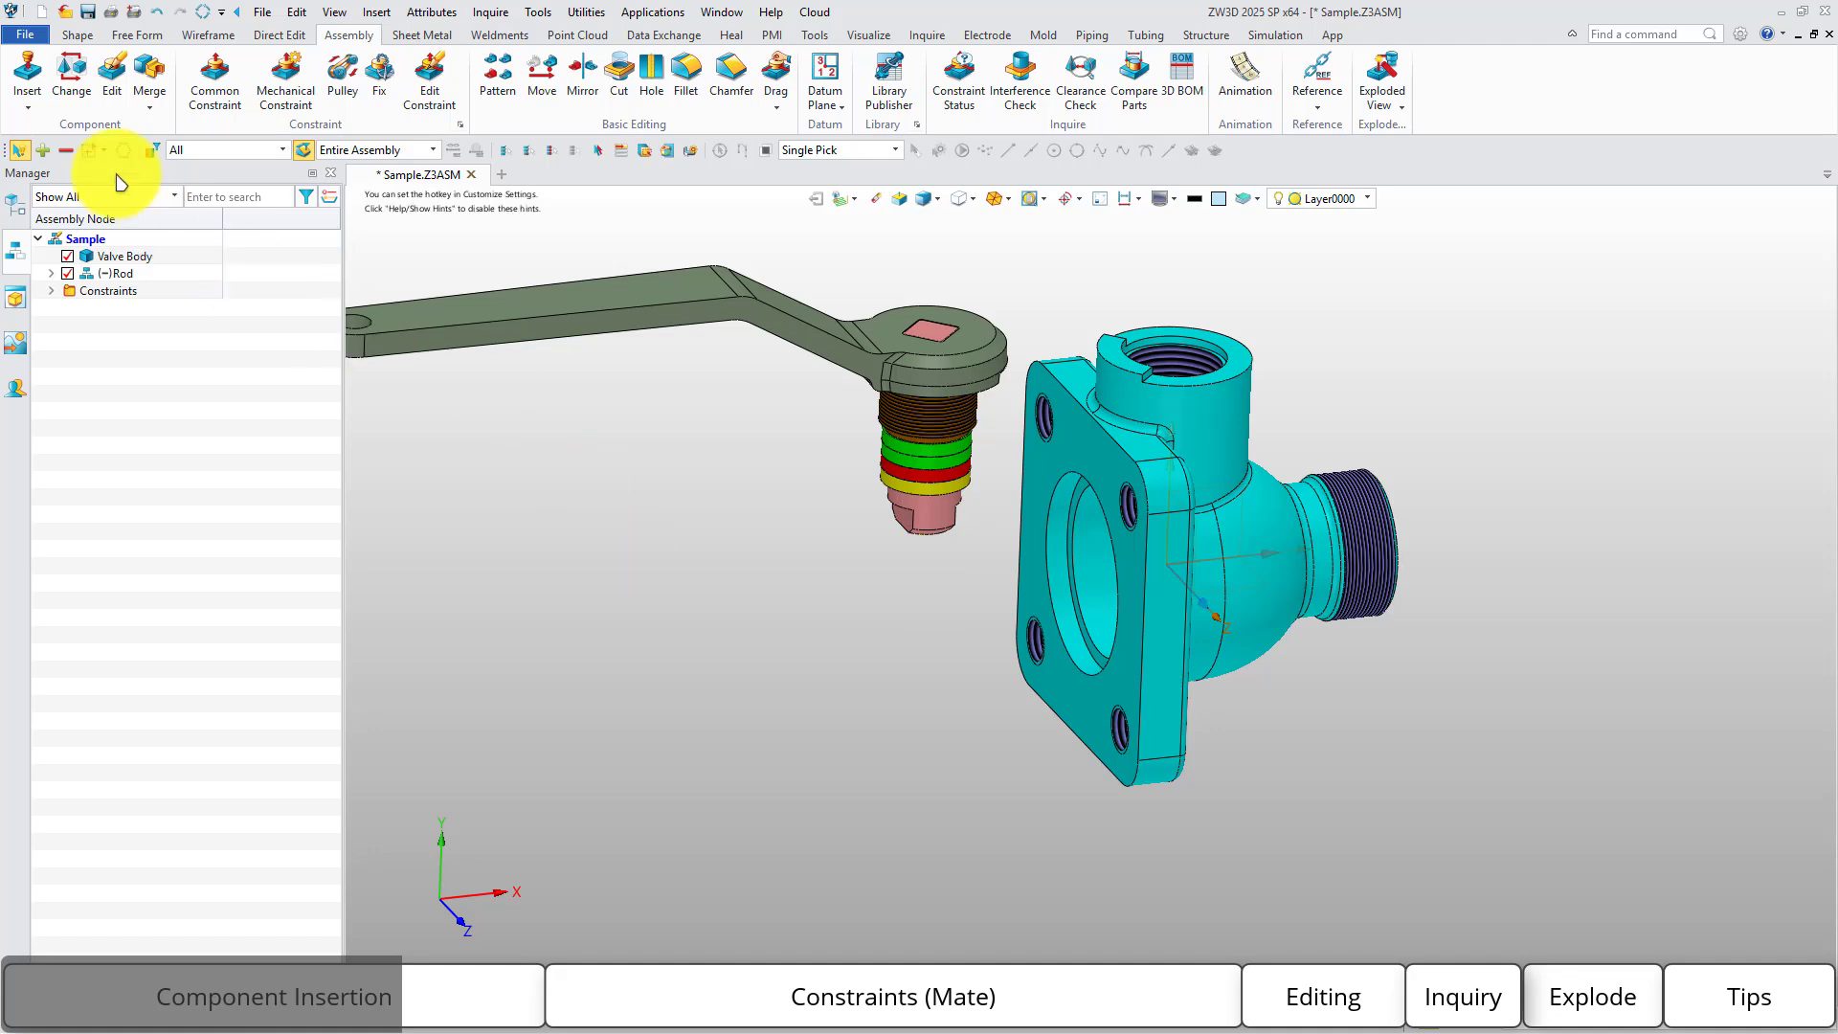
Create a new blank standard part inside the assembly at the default frame, and return from it to the Sample assembly.
left_click(27, 96)
left_click(76, 170)
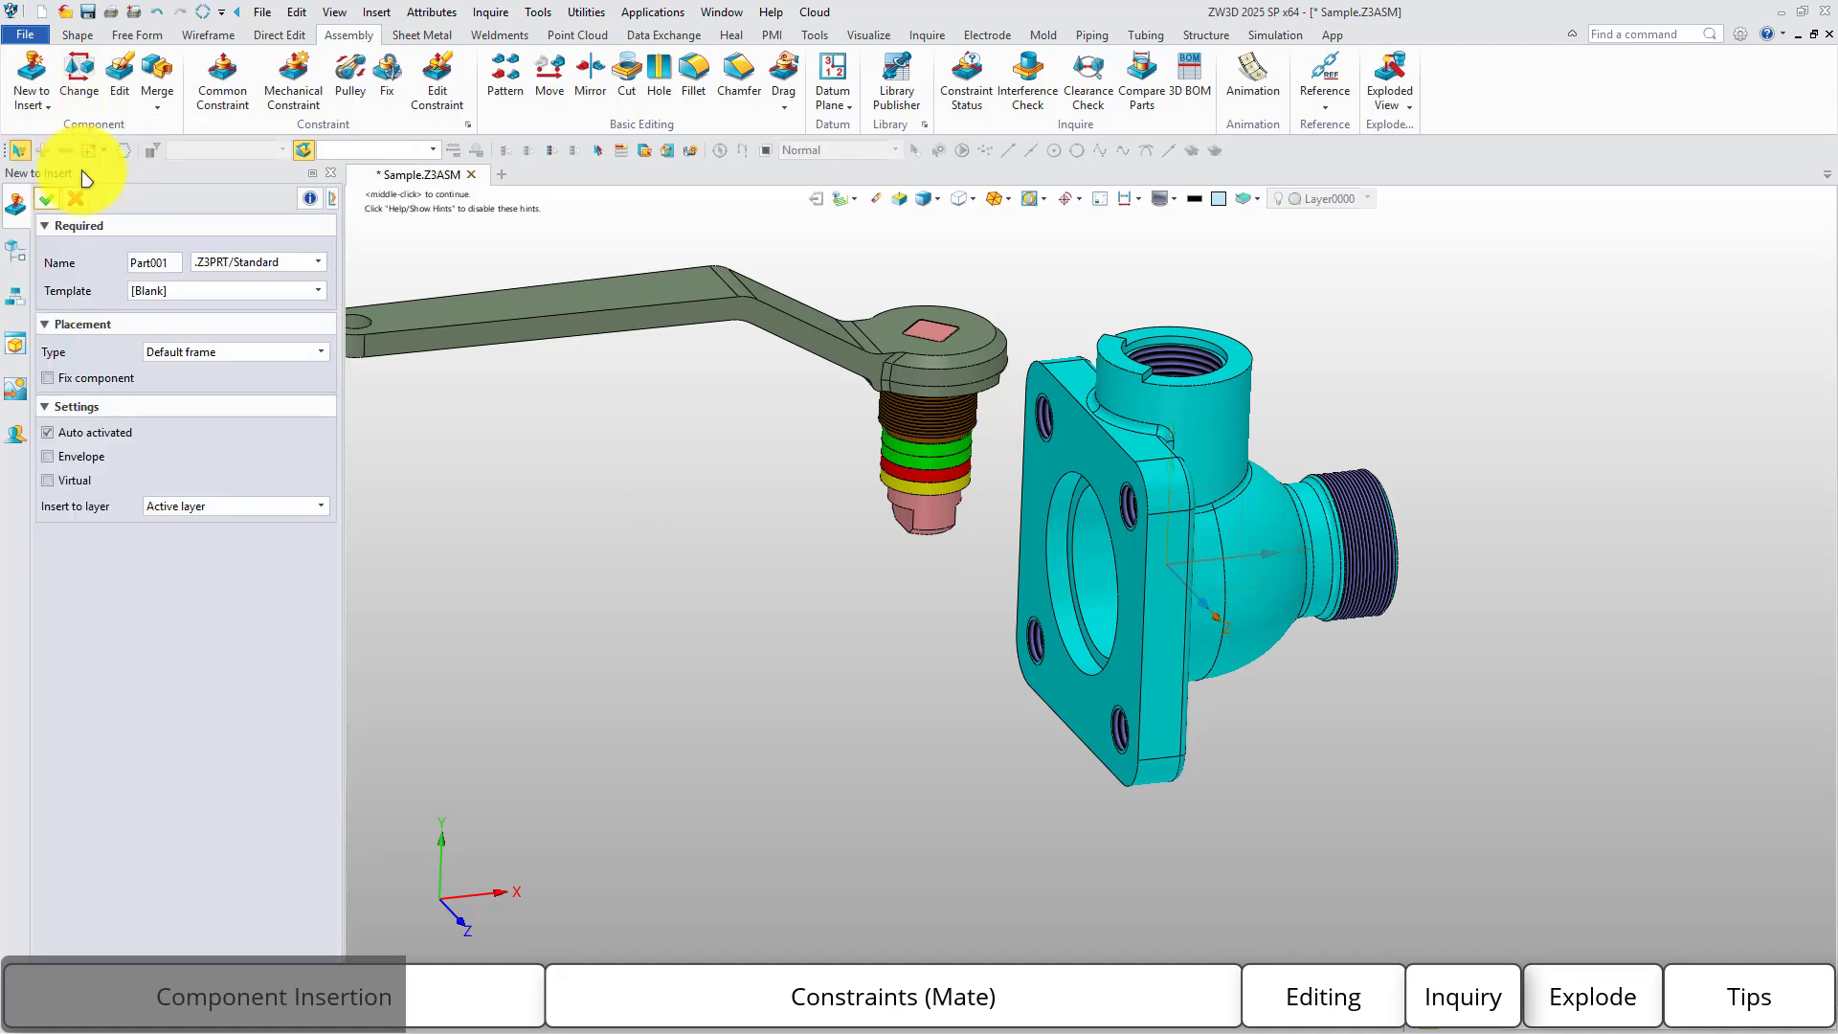
left_click(227, 354)
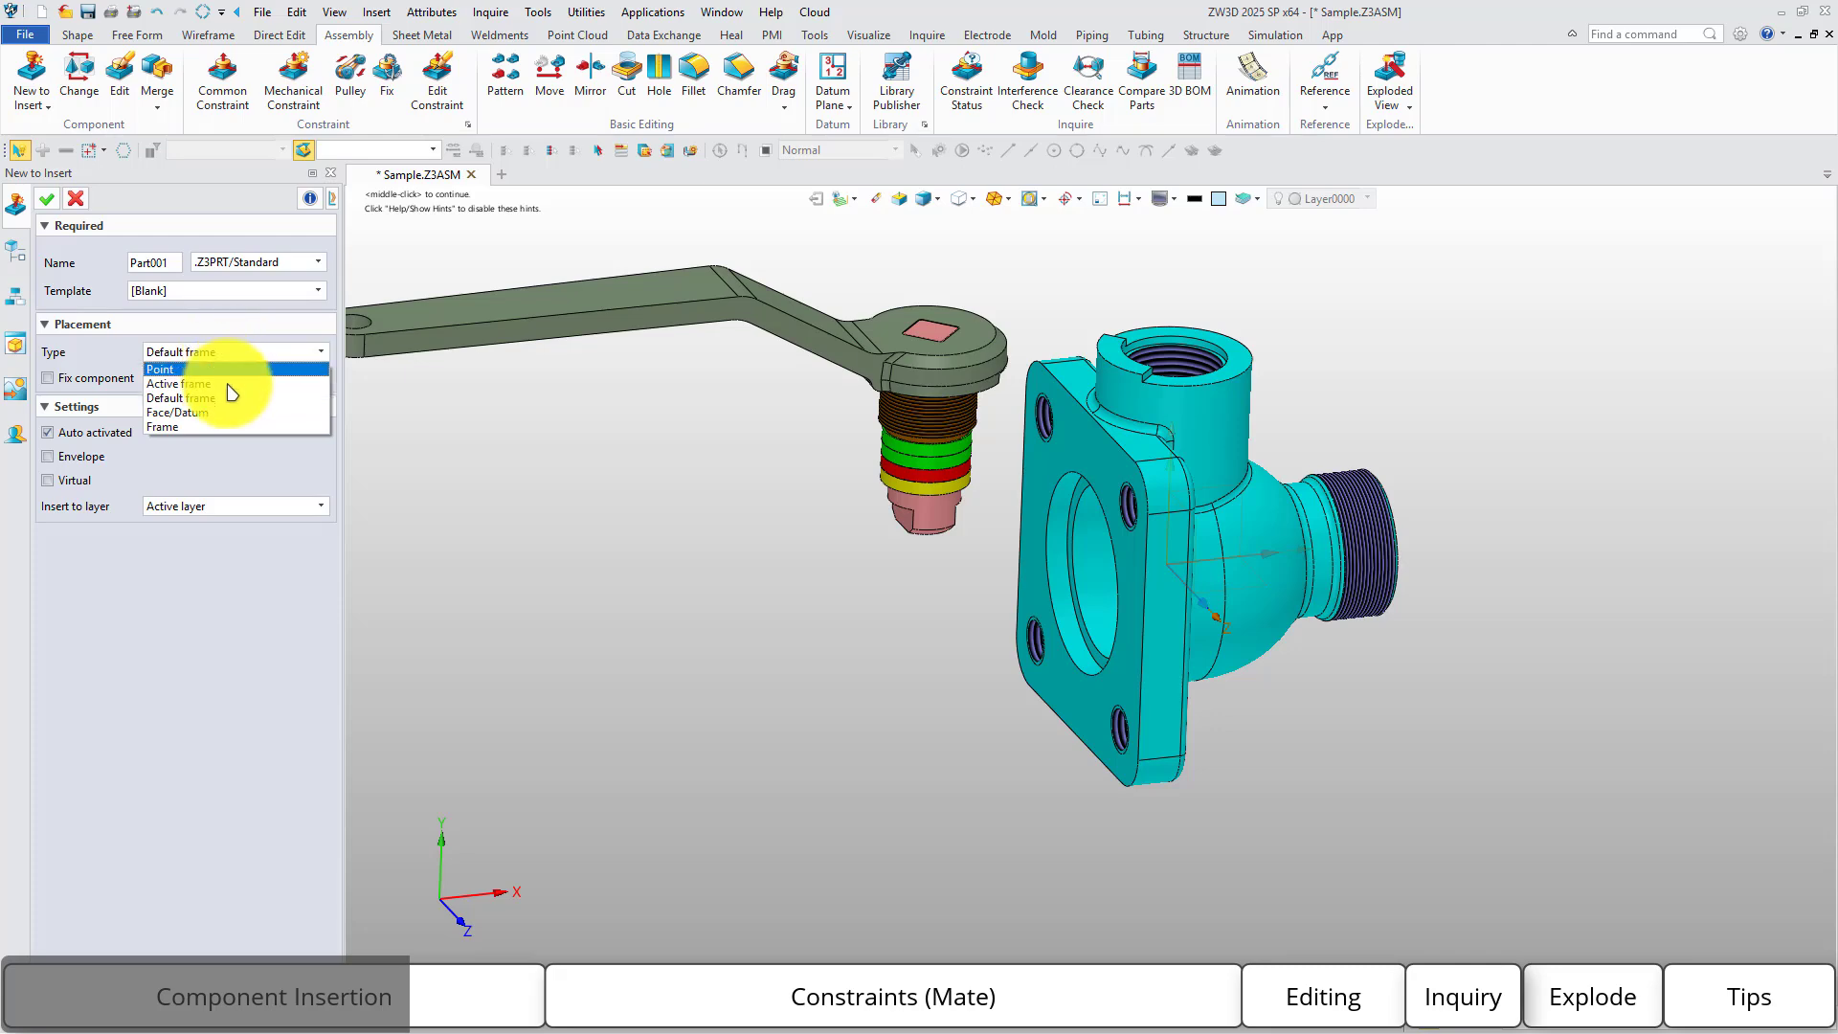
left_click(230, 395)
left_click(46, 198)
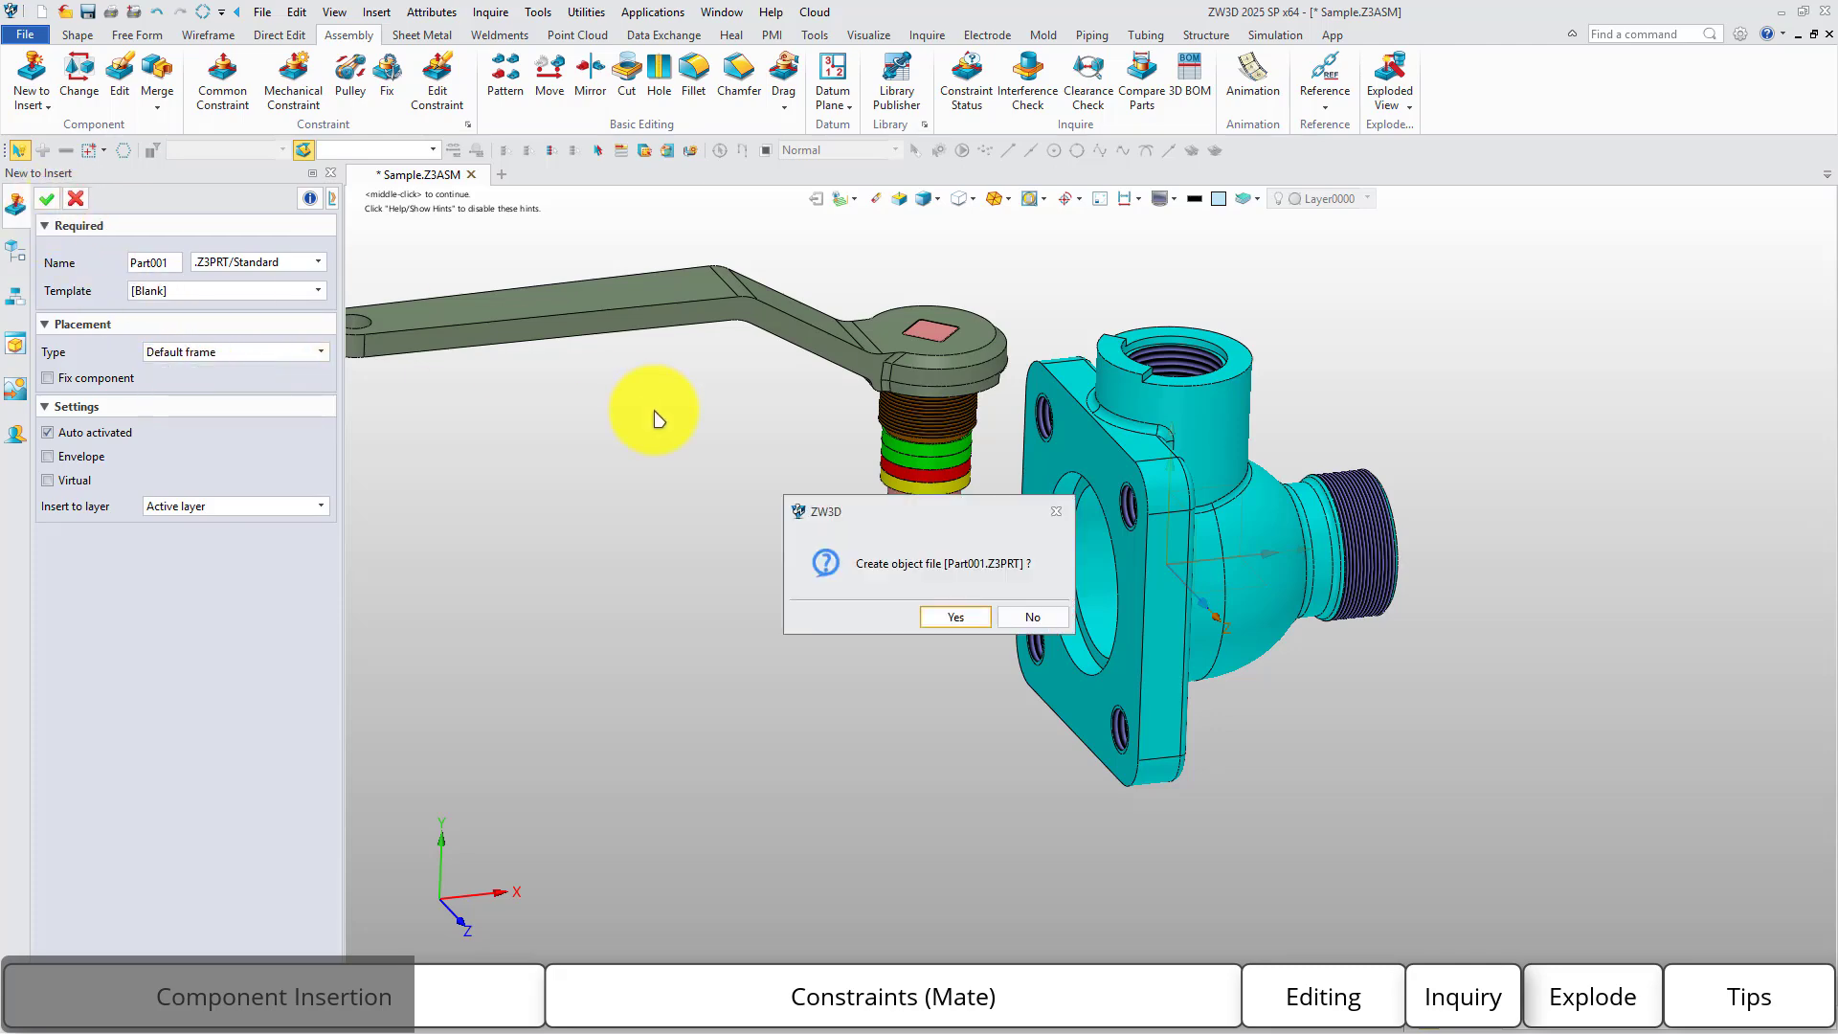
left_click(949, 618)
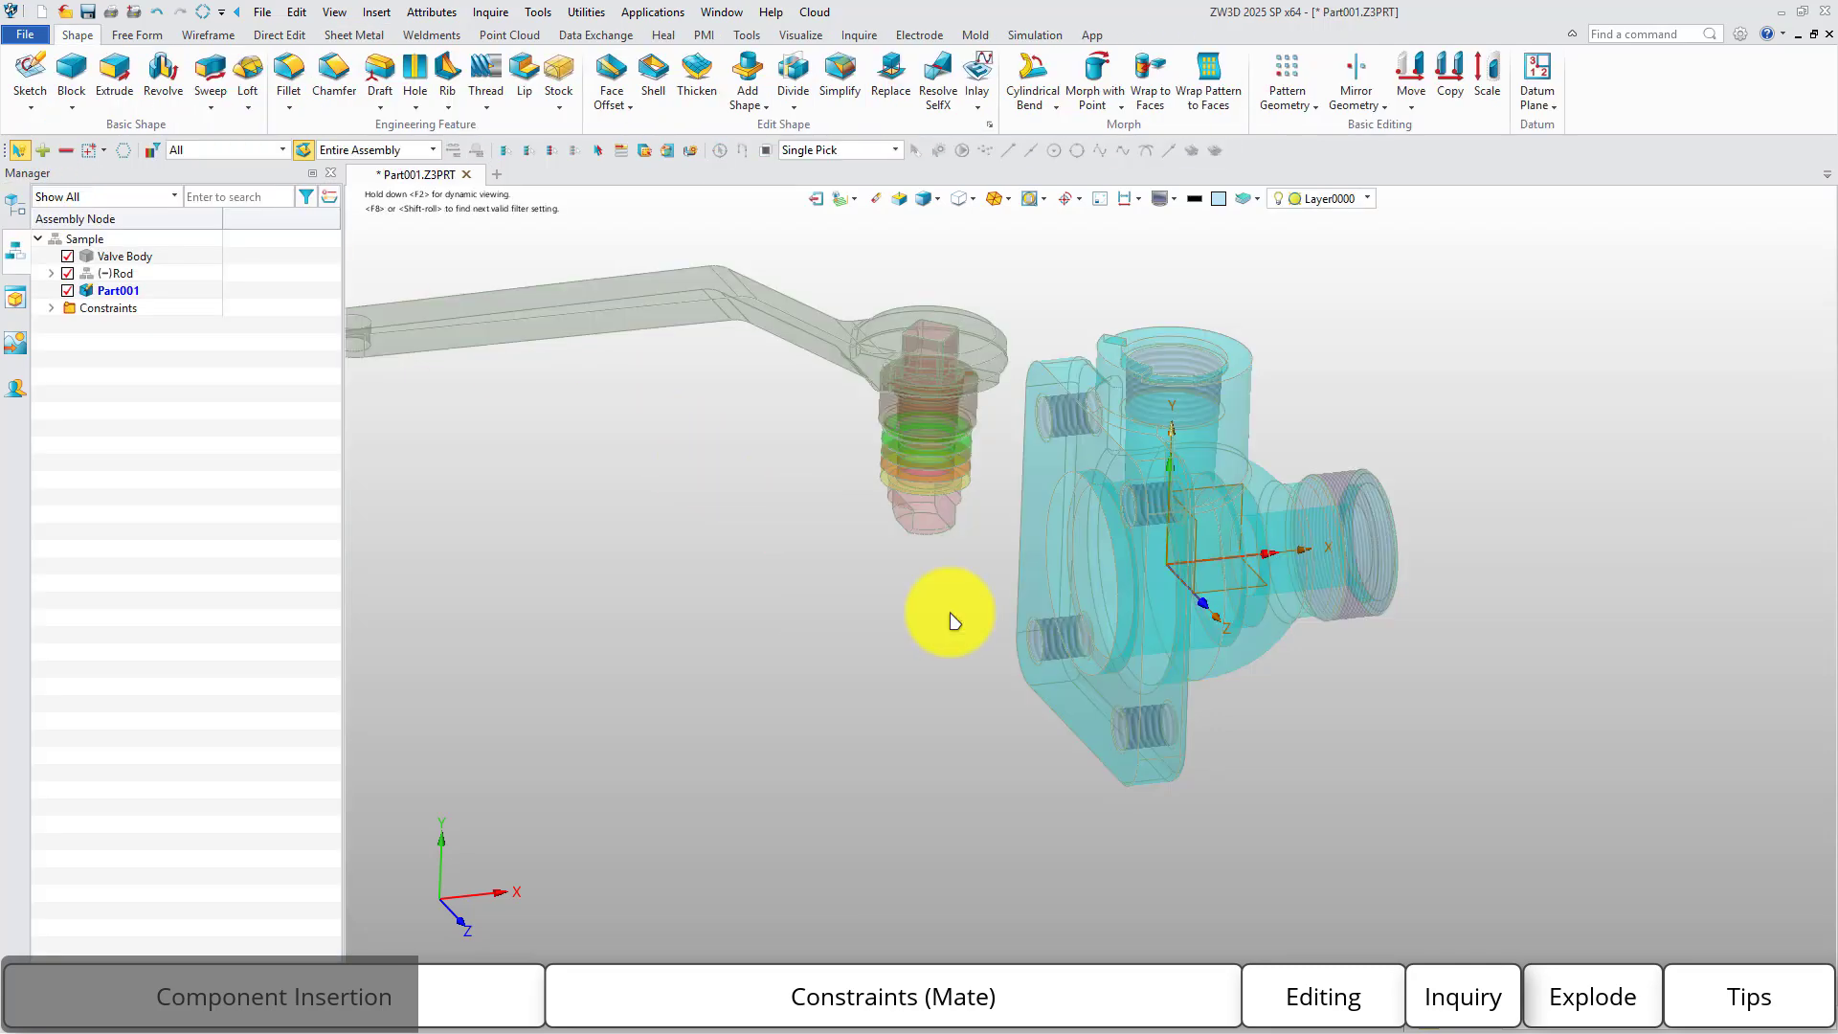
left_click(816, 200)
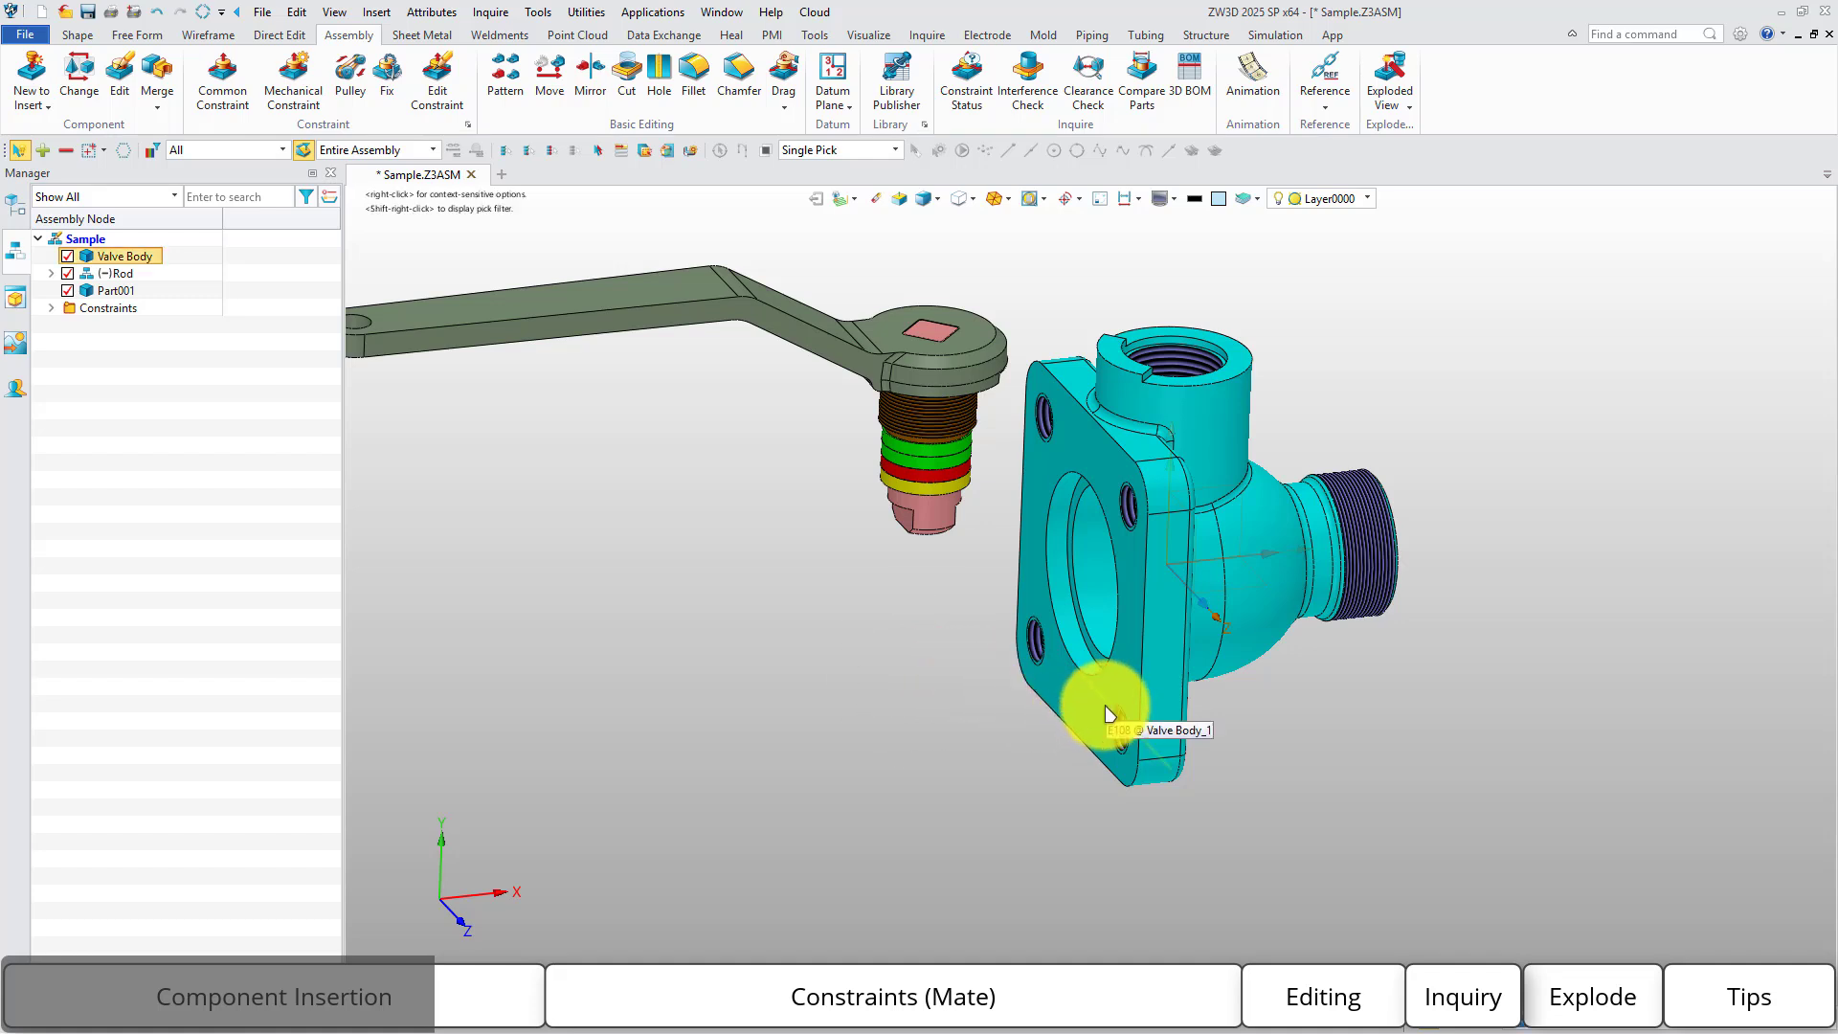
Copy the valve body beside the original and replace the copy with Cover1.Z3PRT from the Valve folder.
left_click_drag(1108, 714, 779, 804, "ctrl")
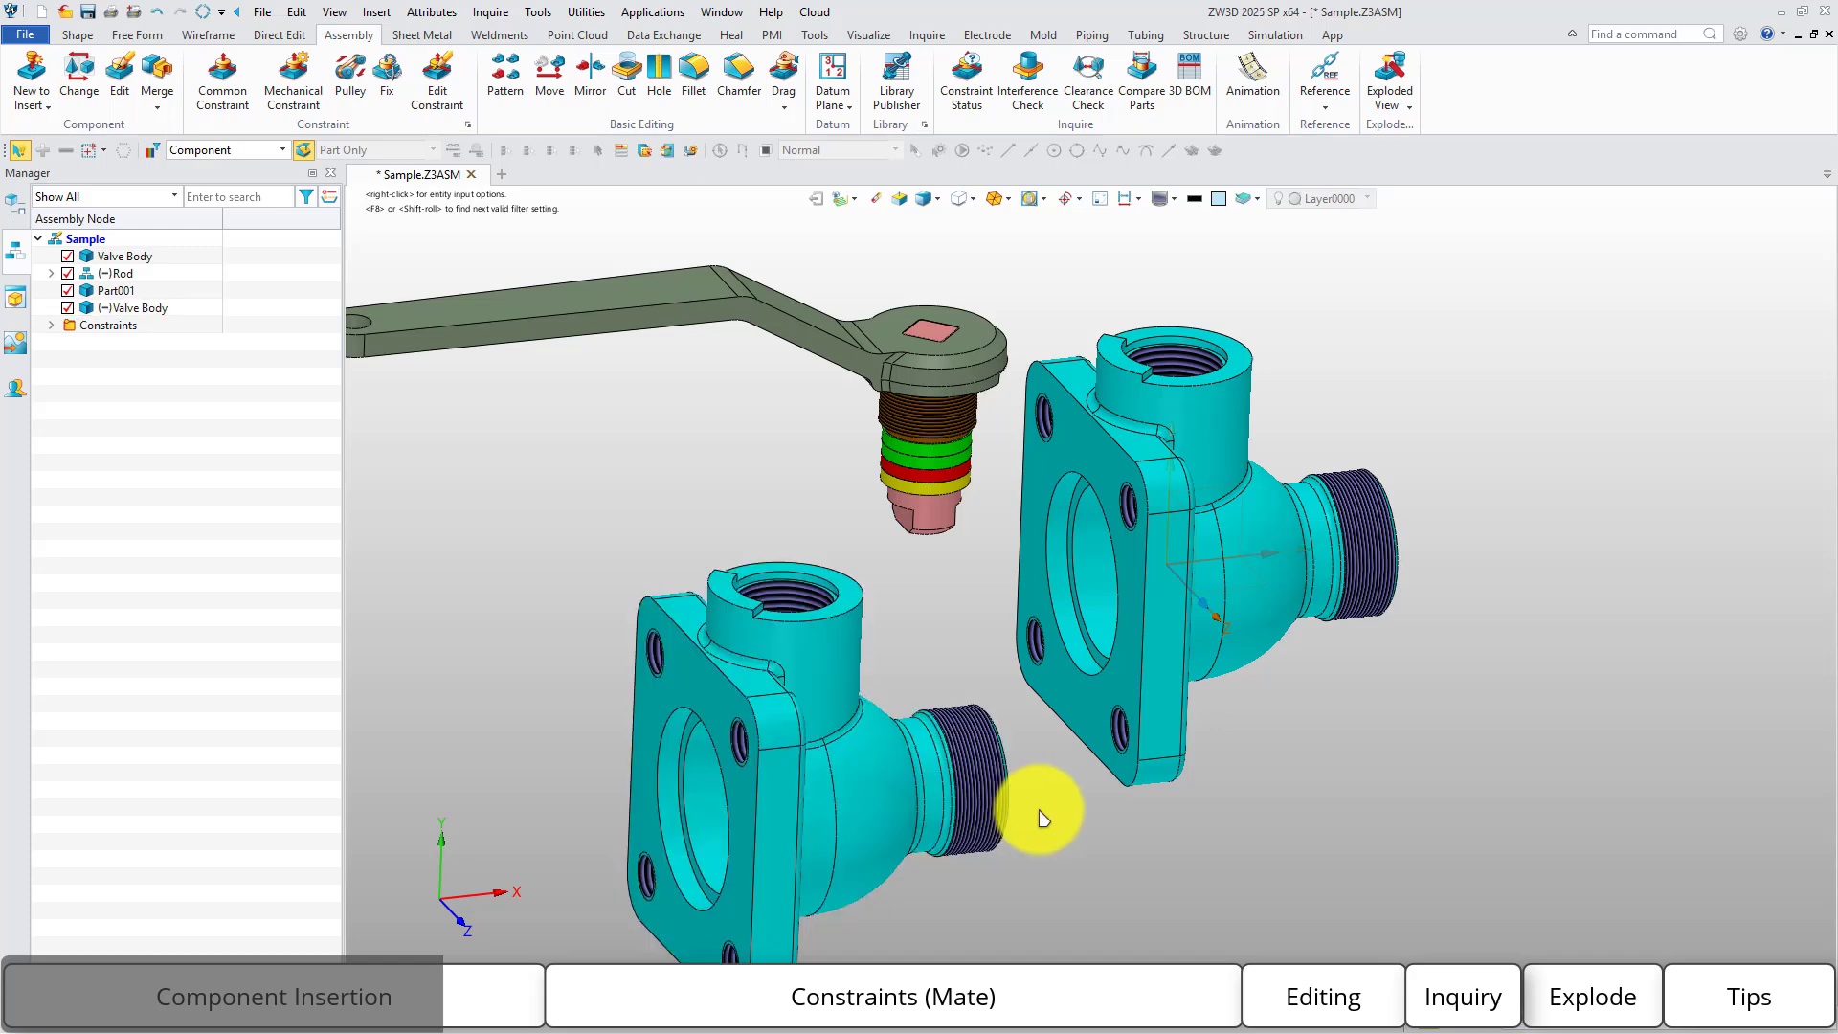
key("ctrl+Home")
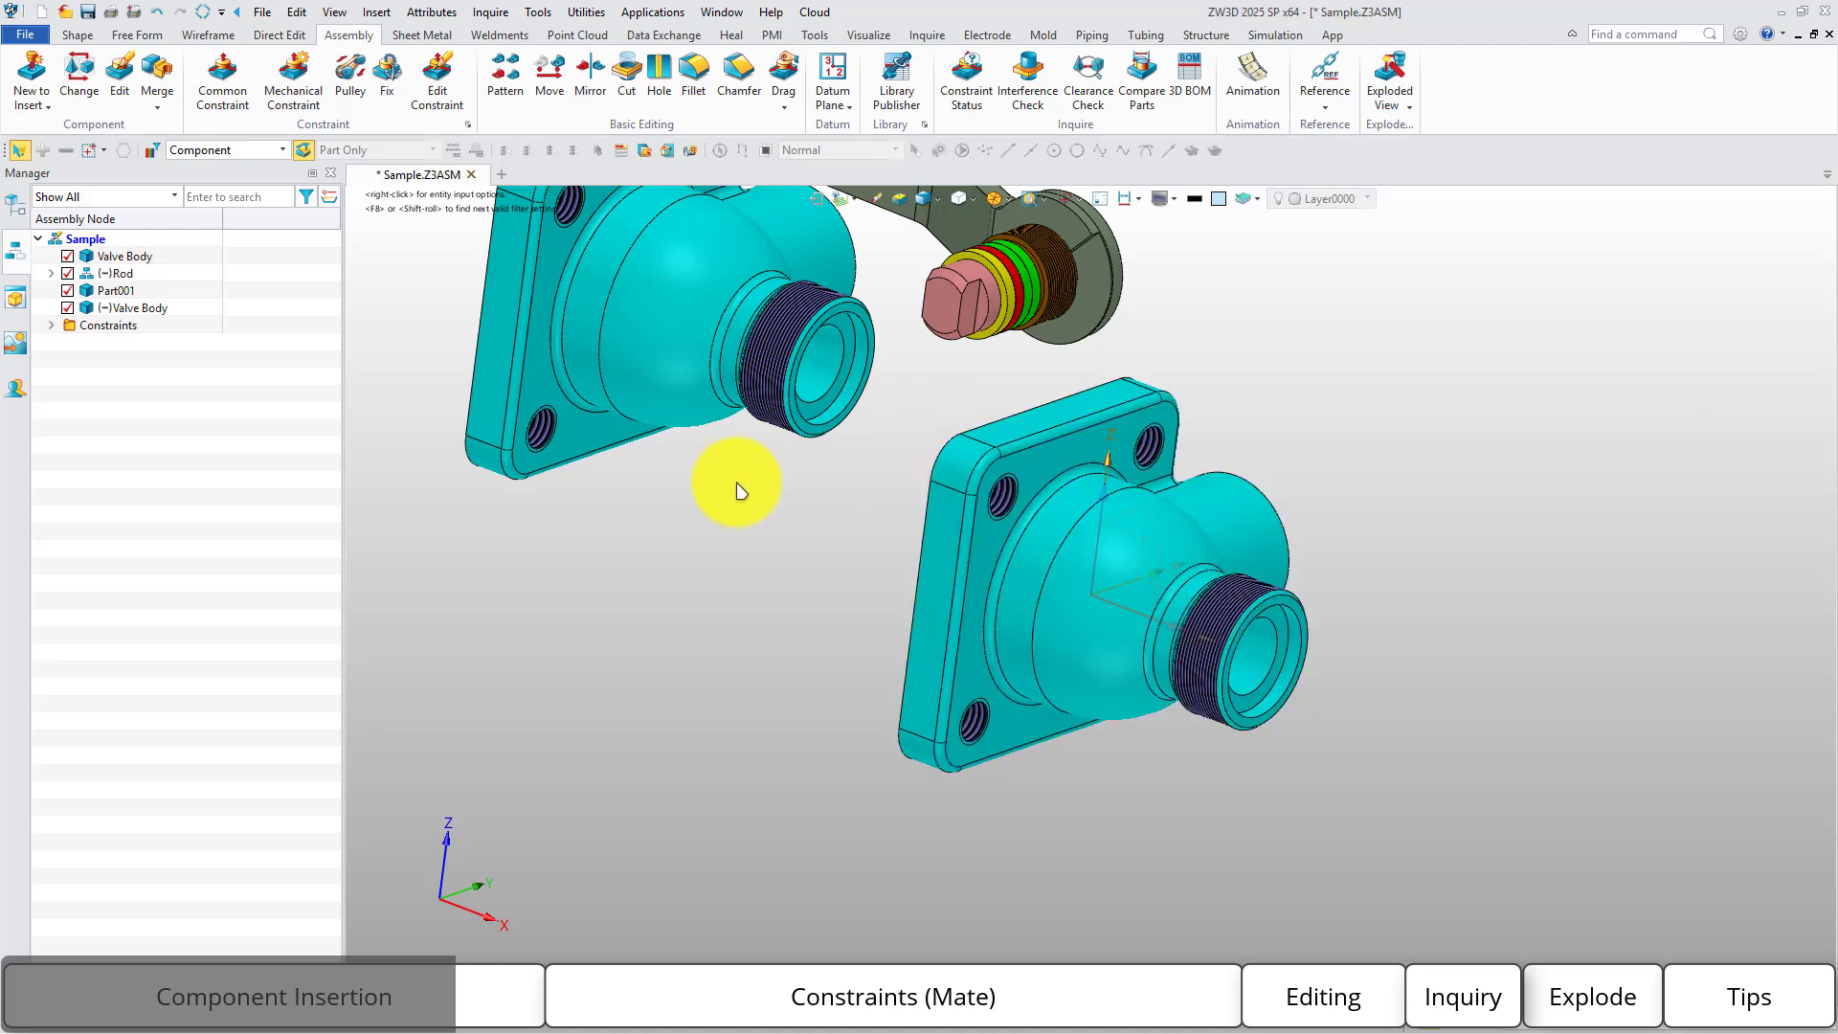
left_click(83, 89)
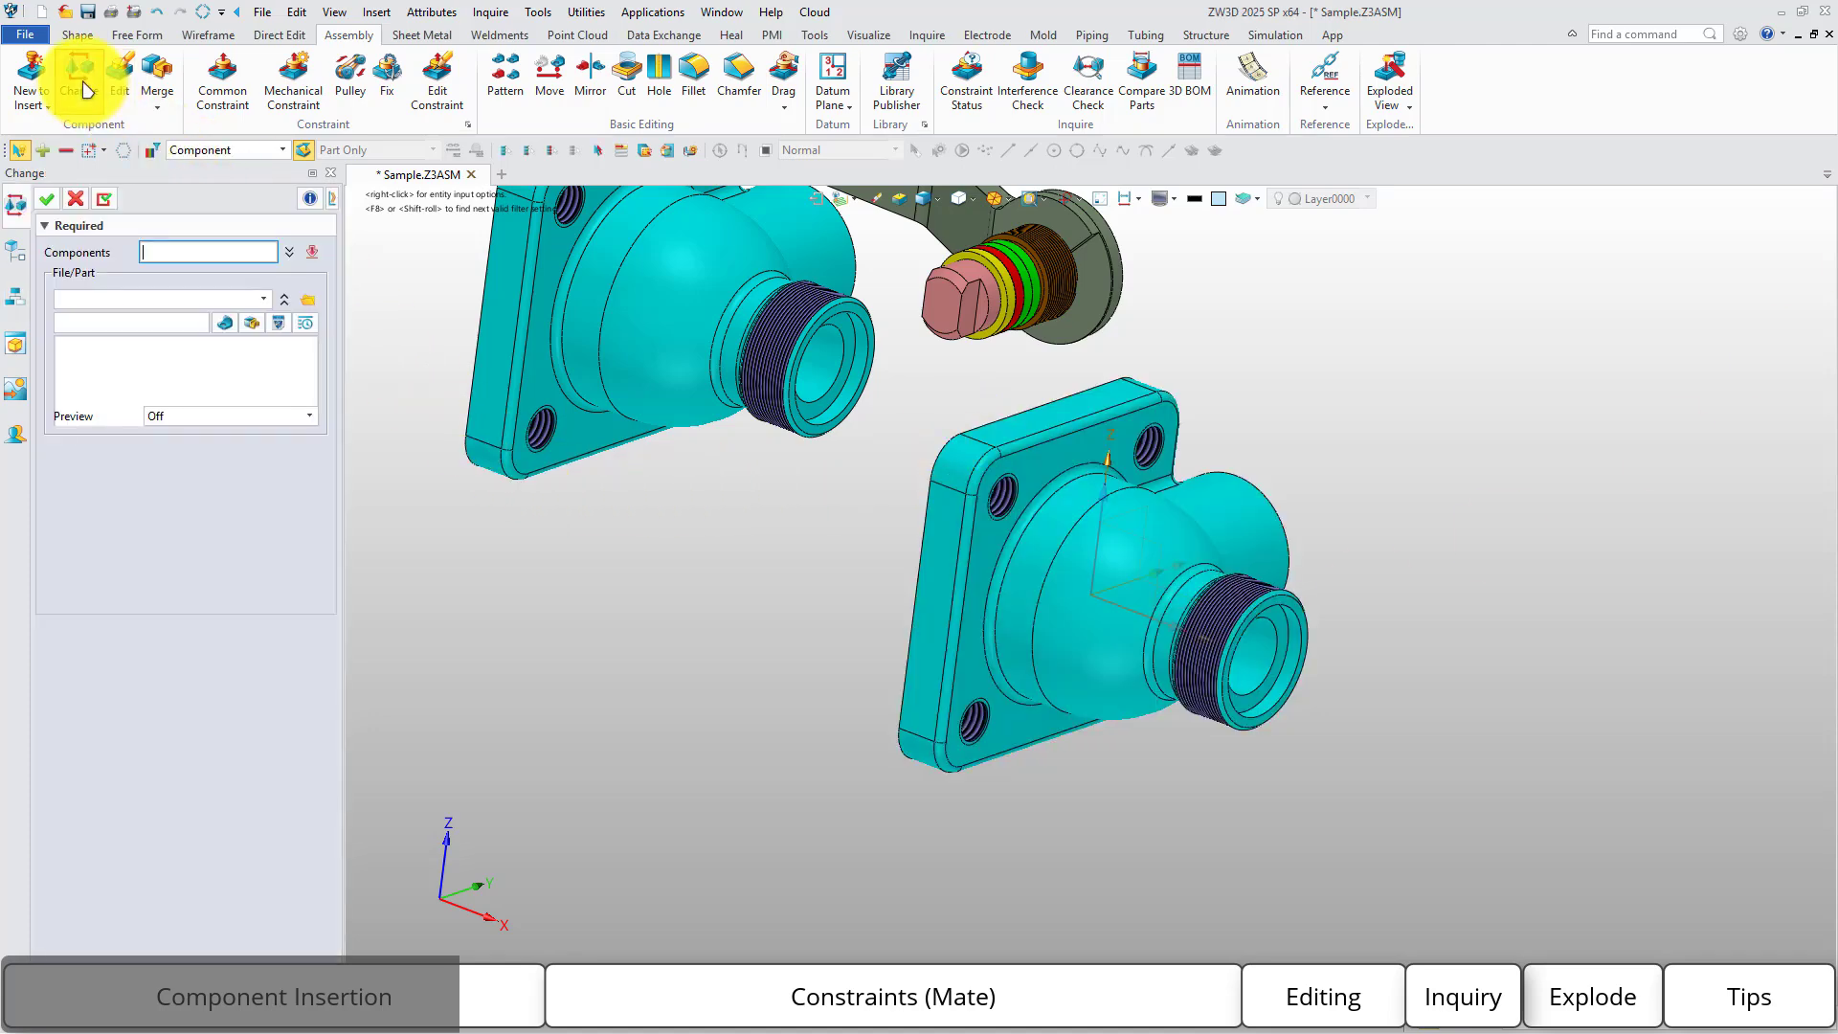
left_click(636, 359)
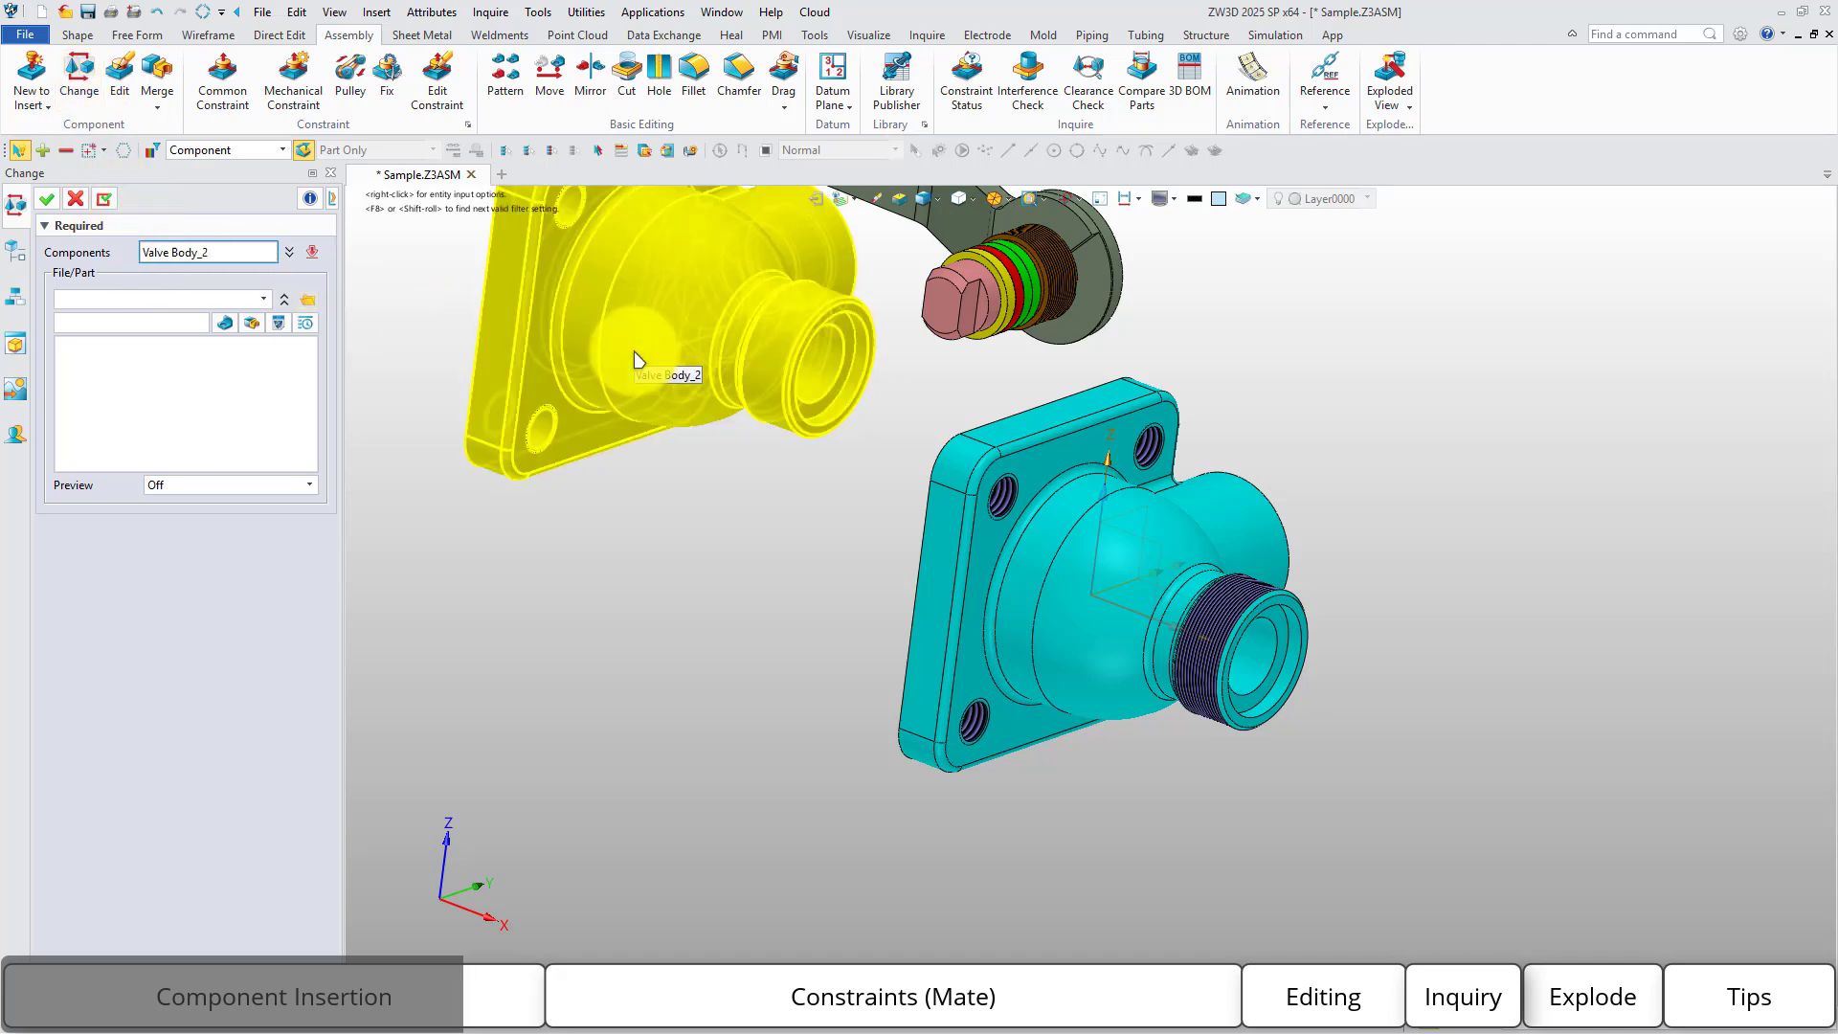
left_click(637, 360)
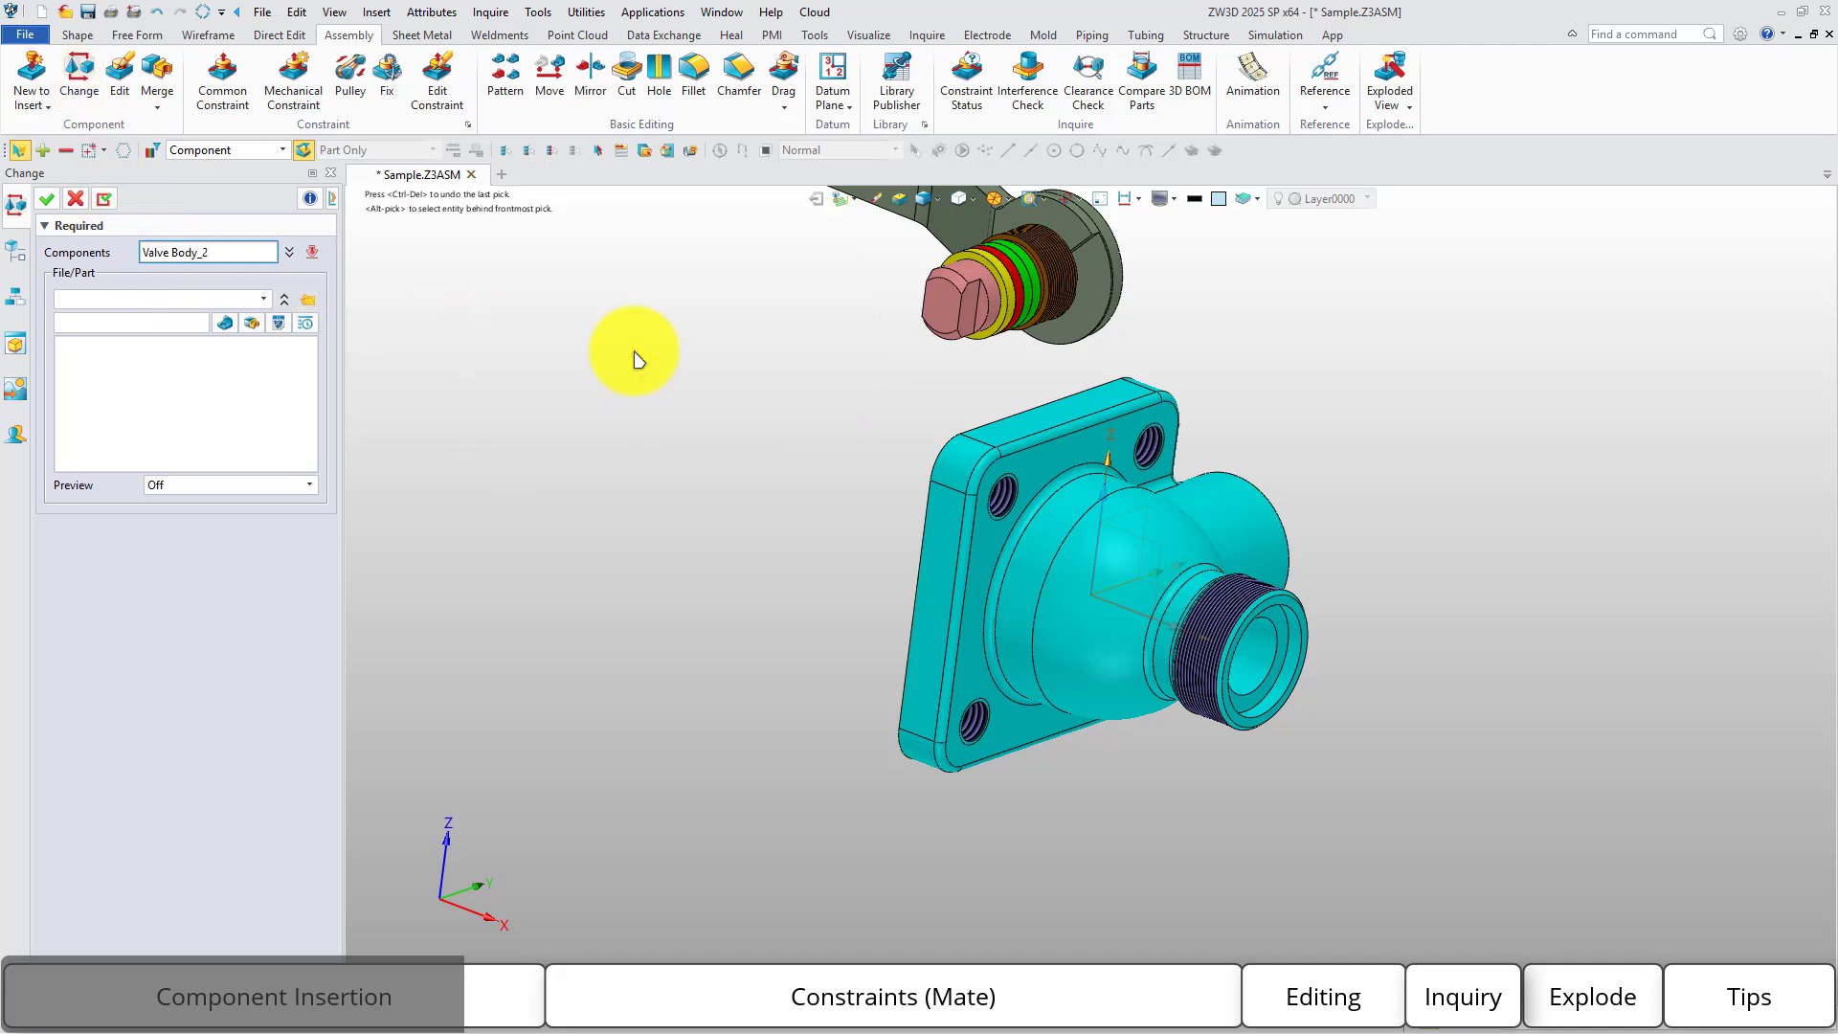
left_click(308, 300)
left_click(703, 463)
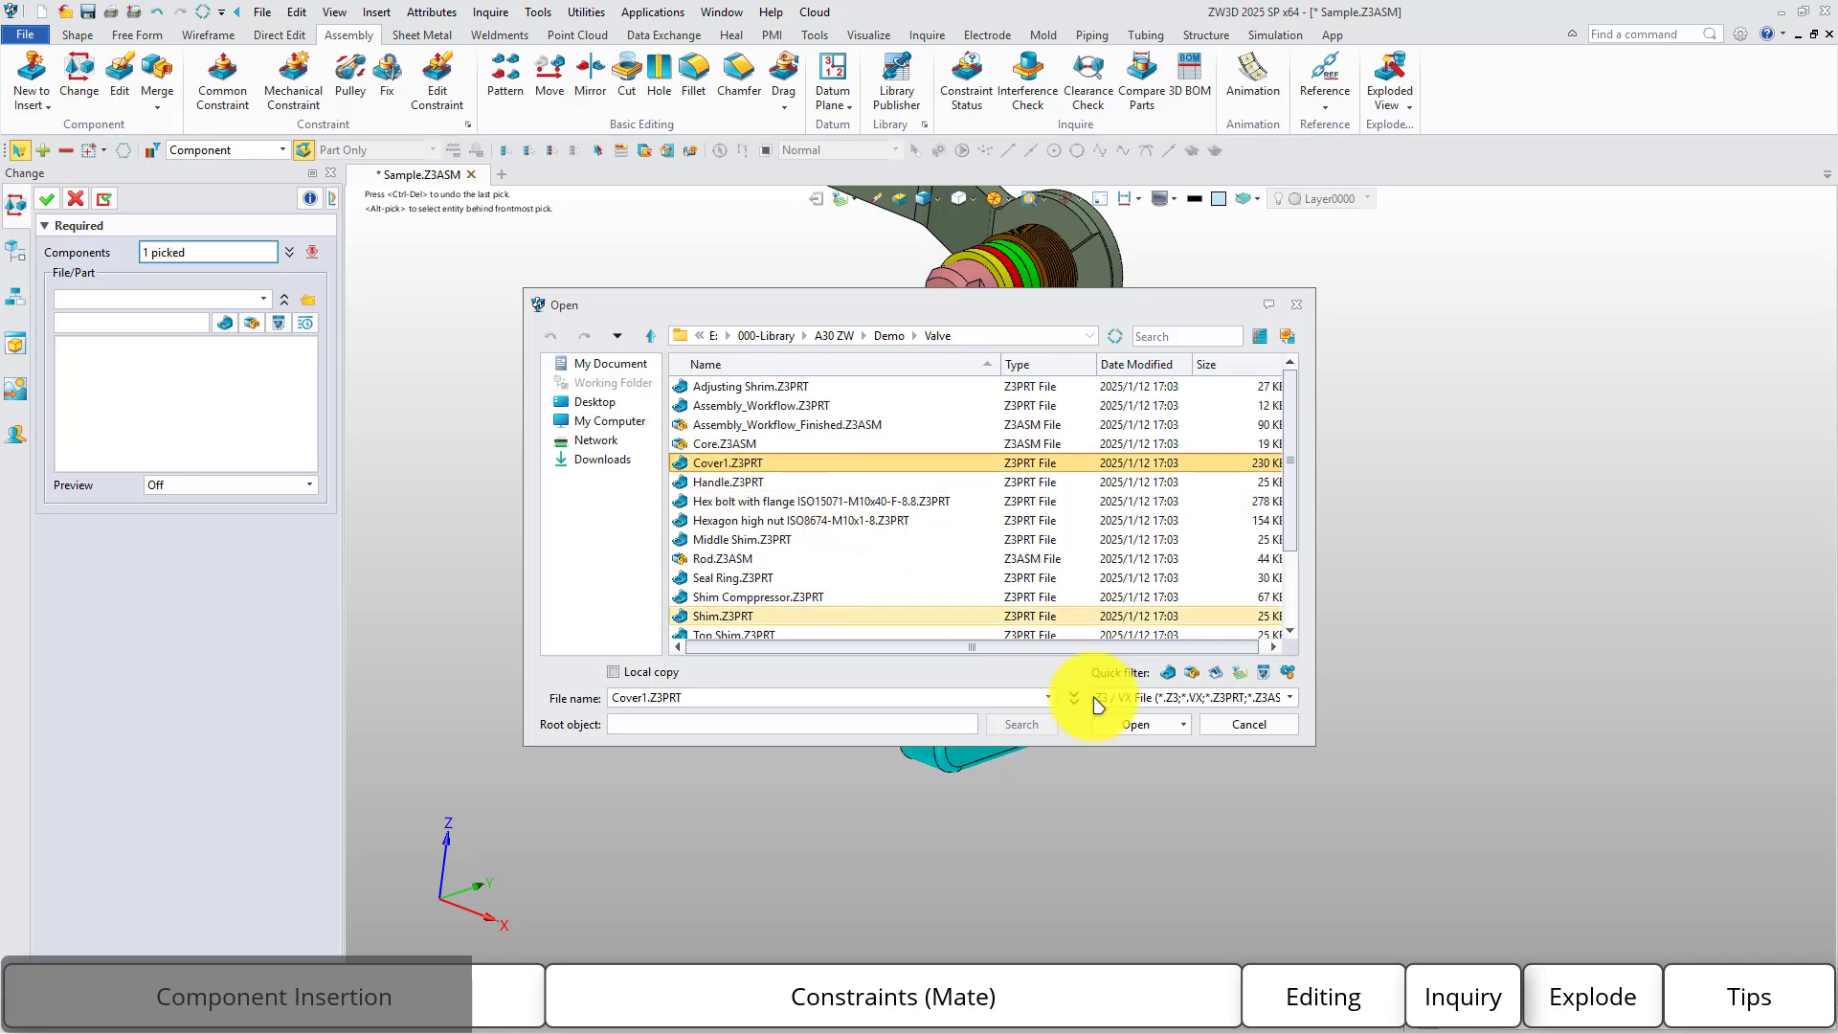
left_click(1149, 728)
middle_click_drag(722, 594, 843, 725)
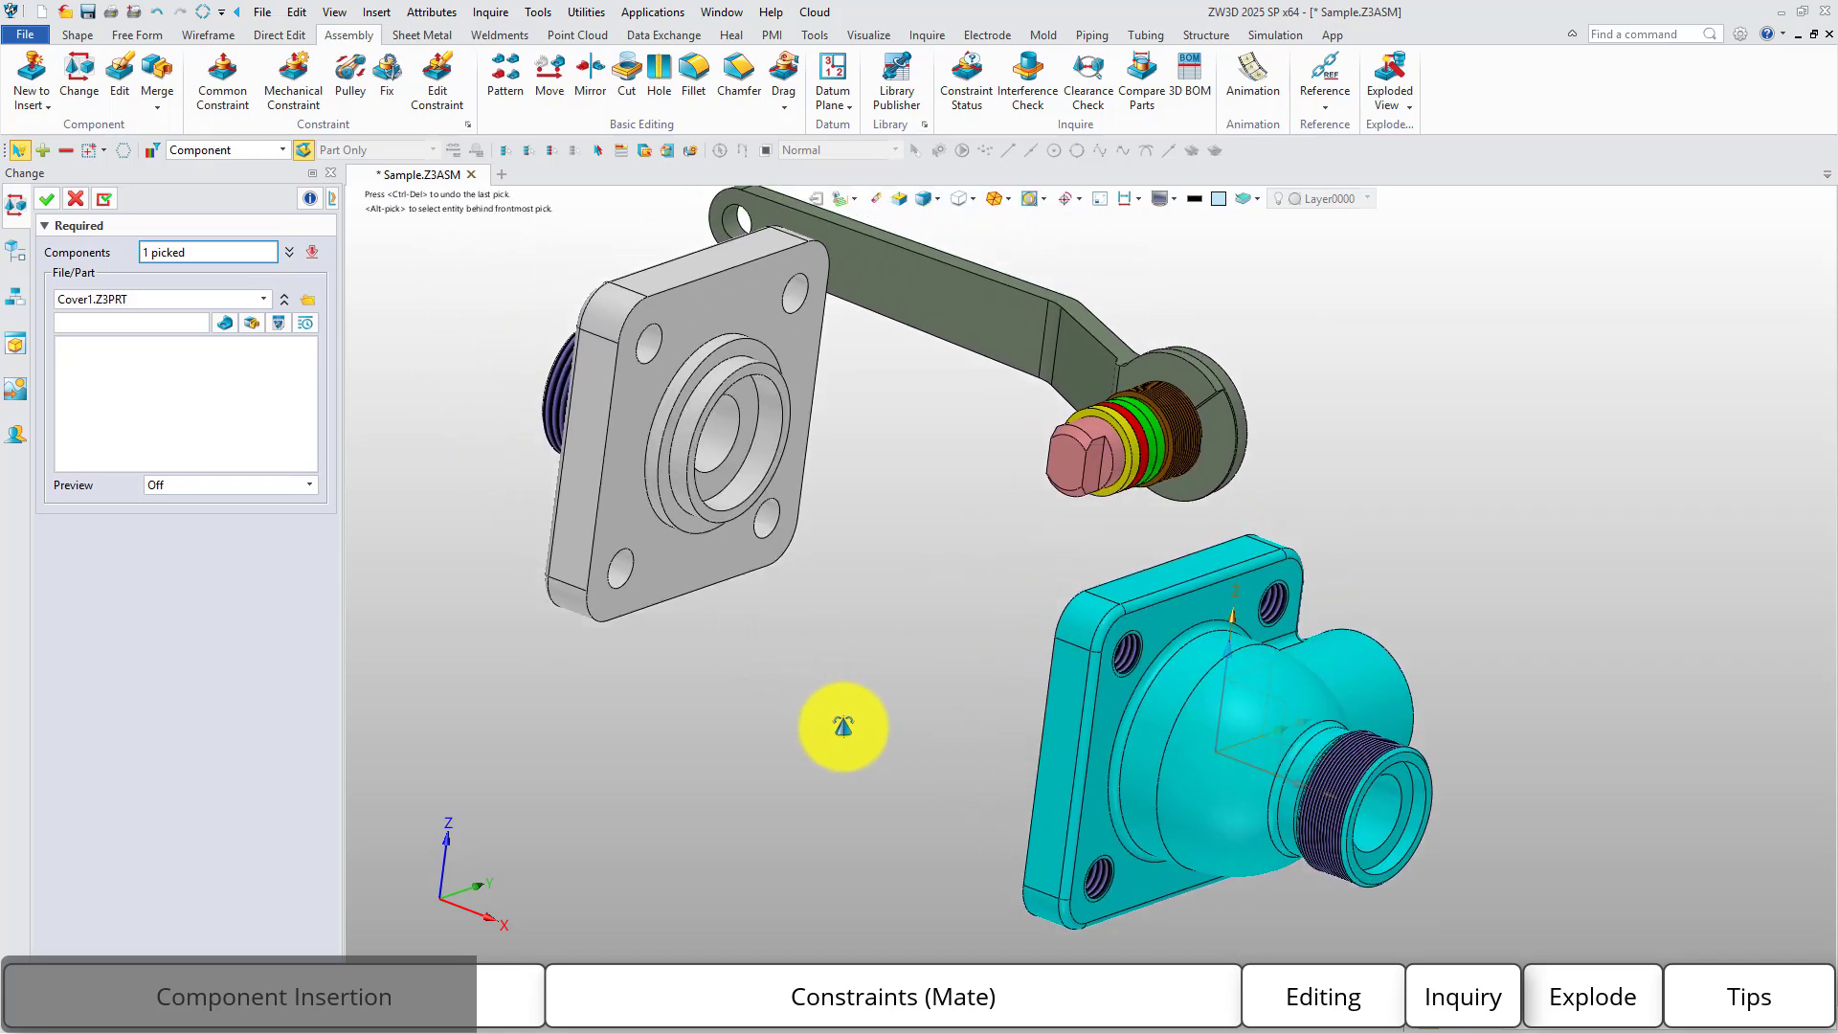
left_click(46, 198)
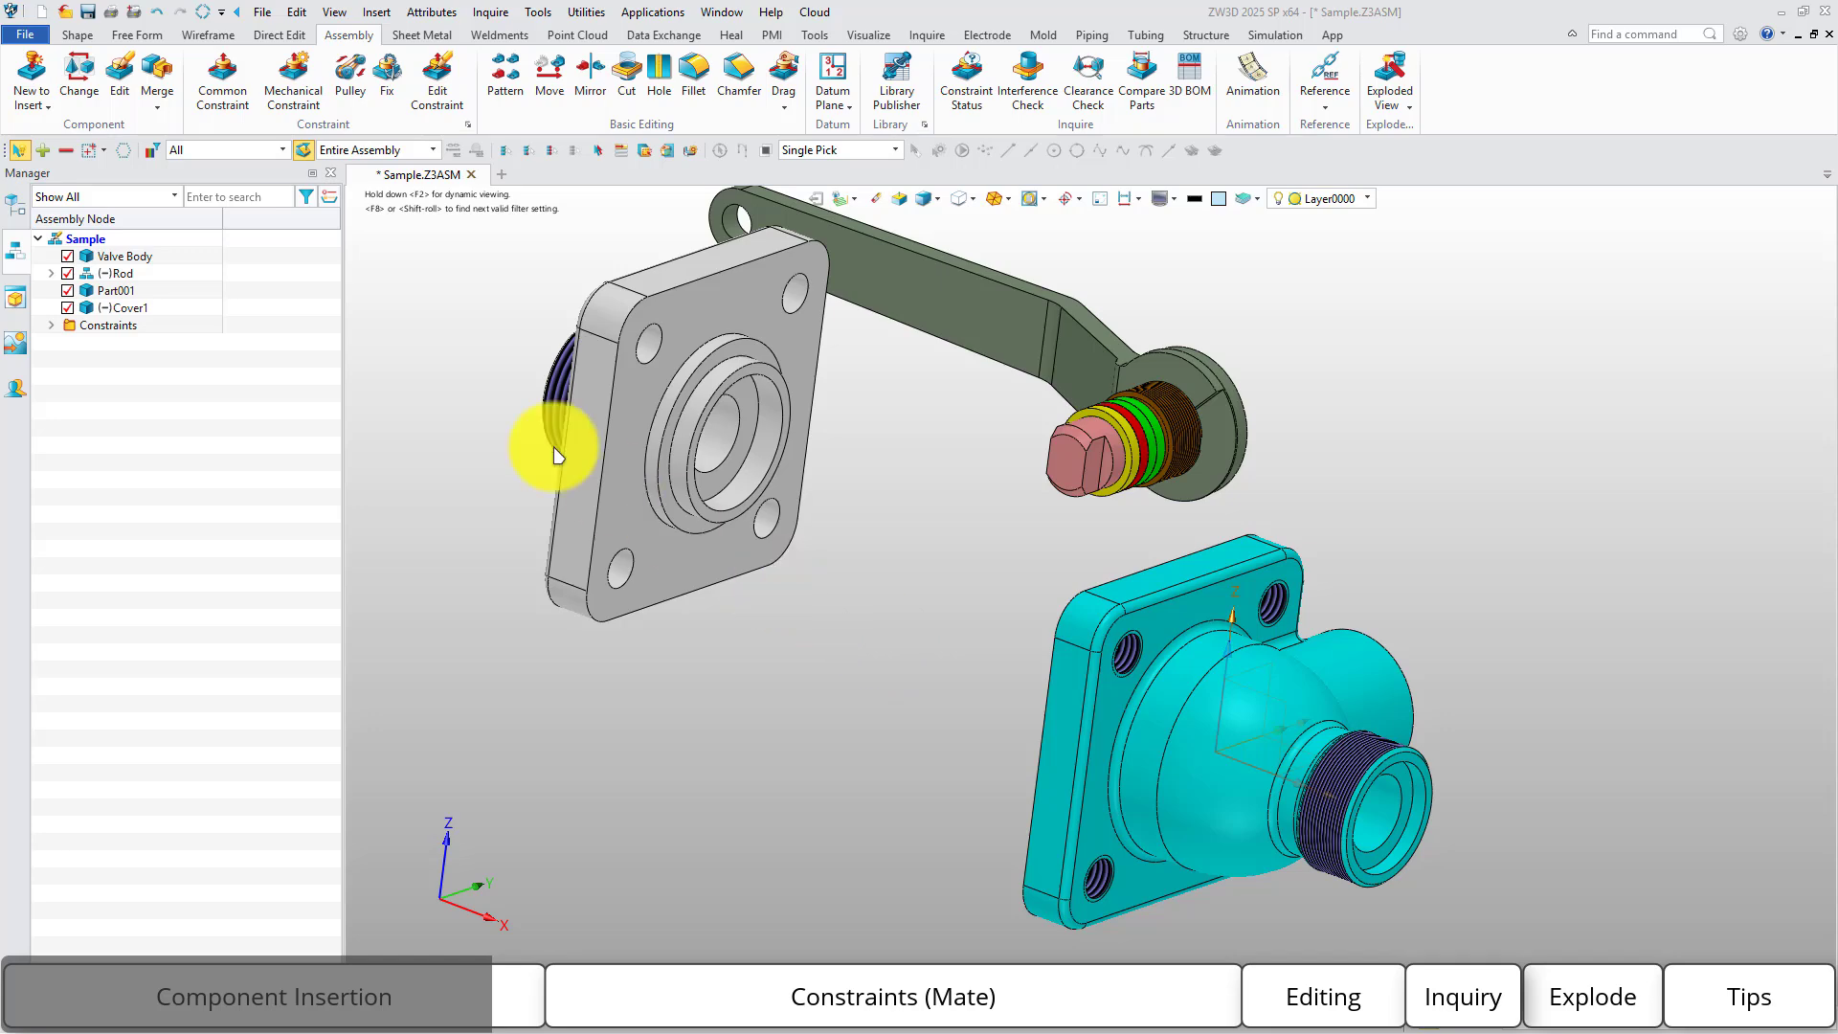
Open the Cover1 component for in-context editing, and return to the Sample assembly.
left_click(120, 82)
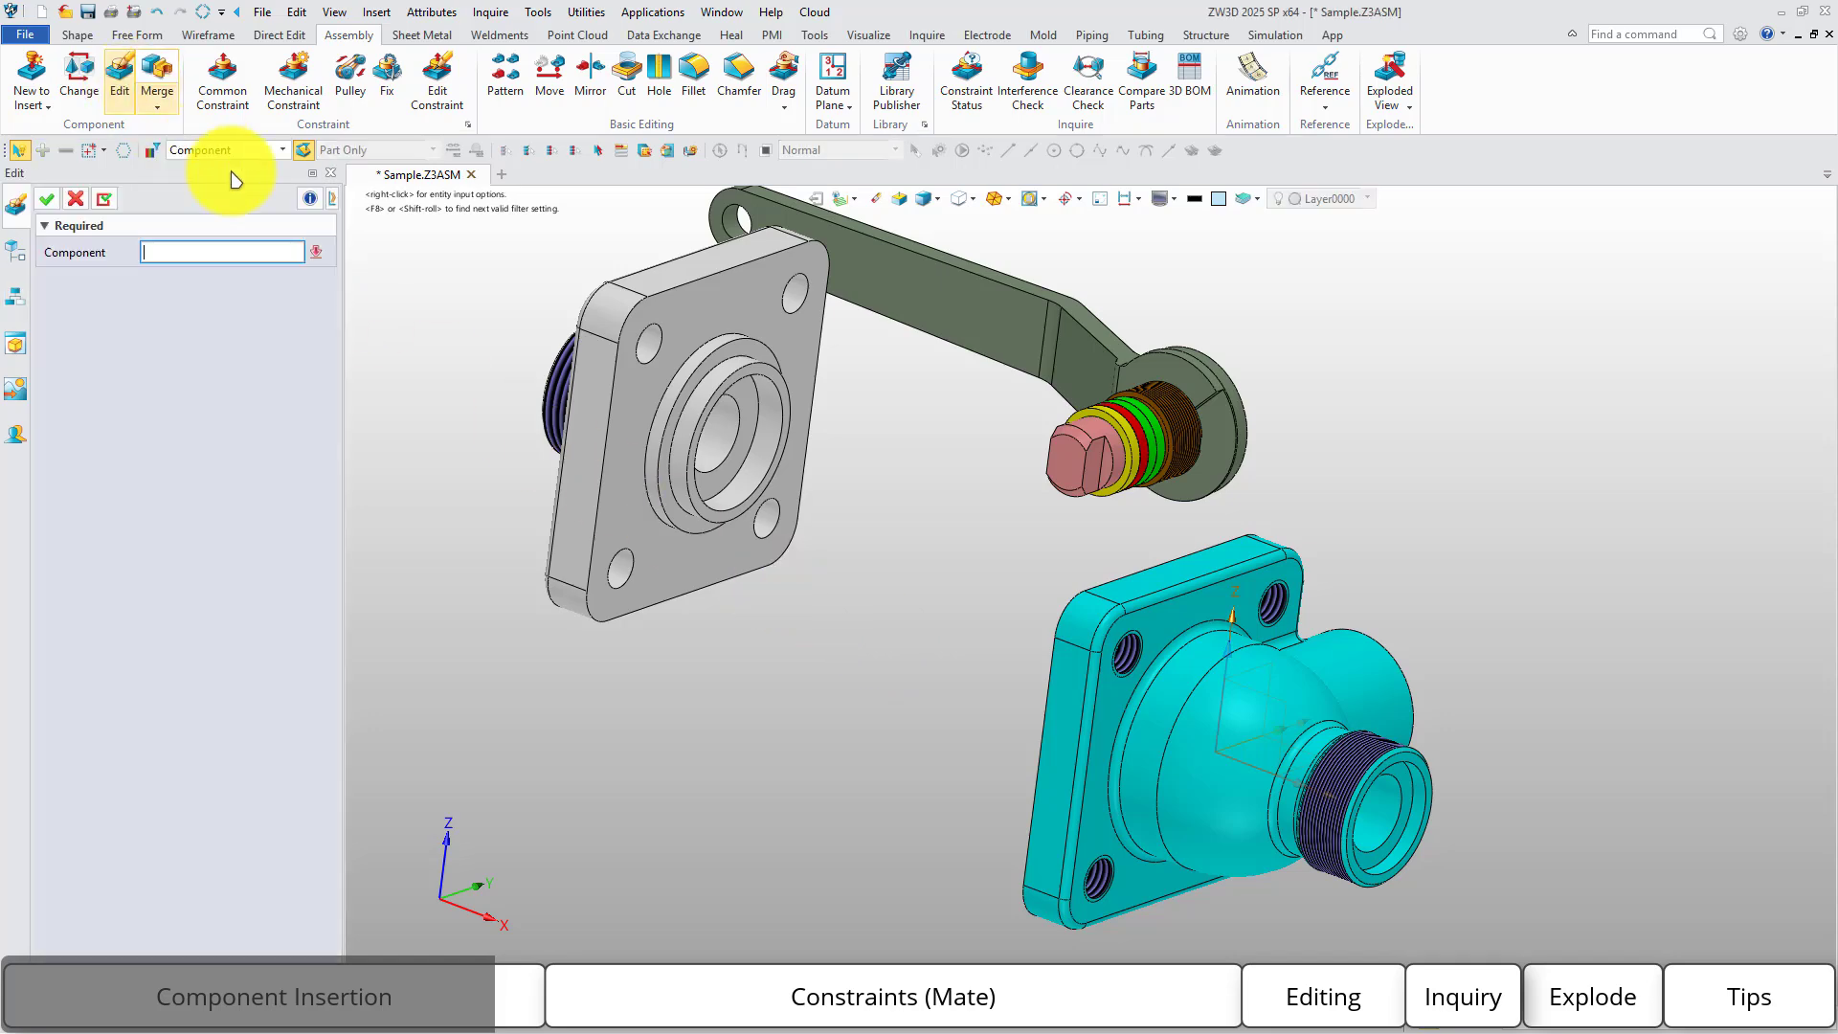
left_click(603, 460)
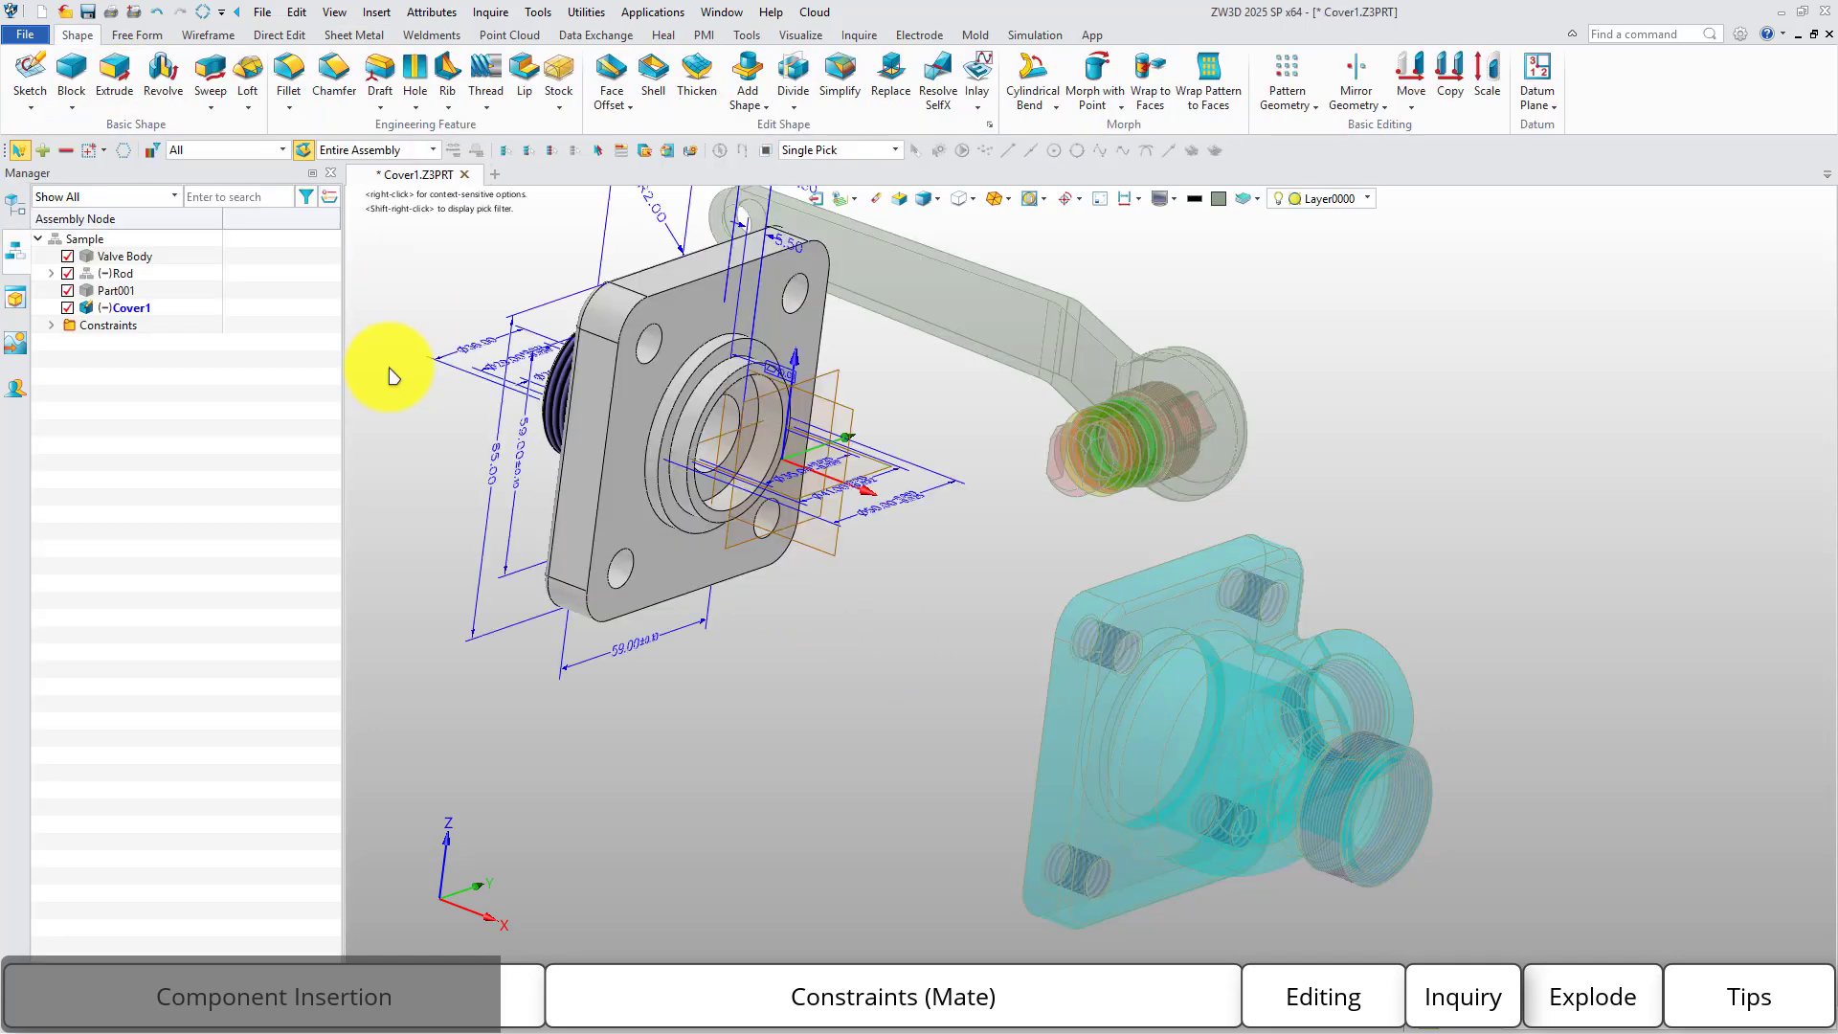
middle_click_drag(481, 407, 630, 525)
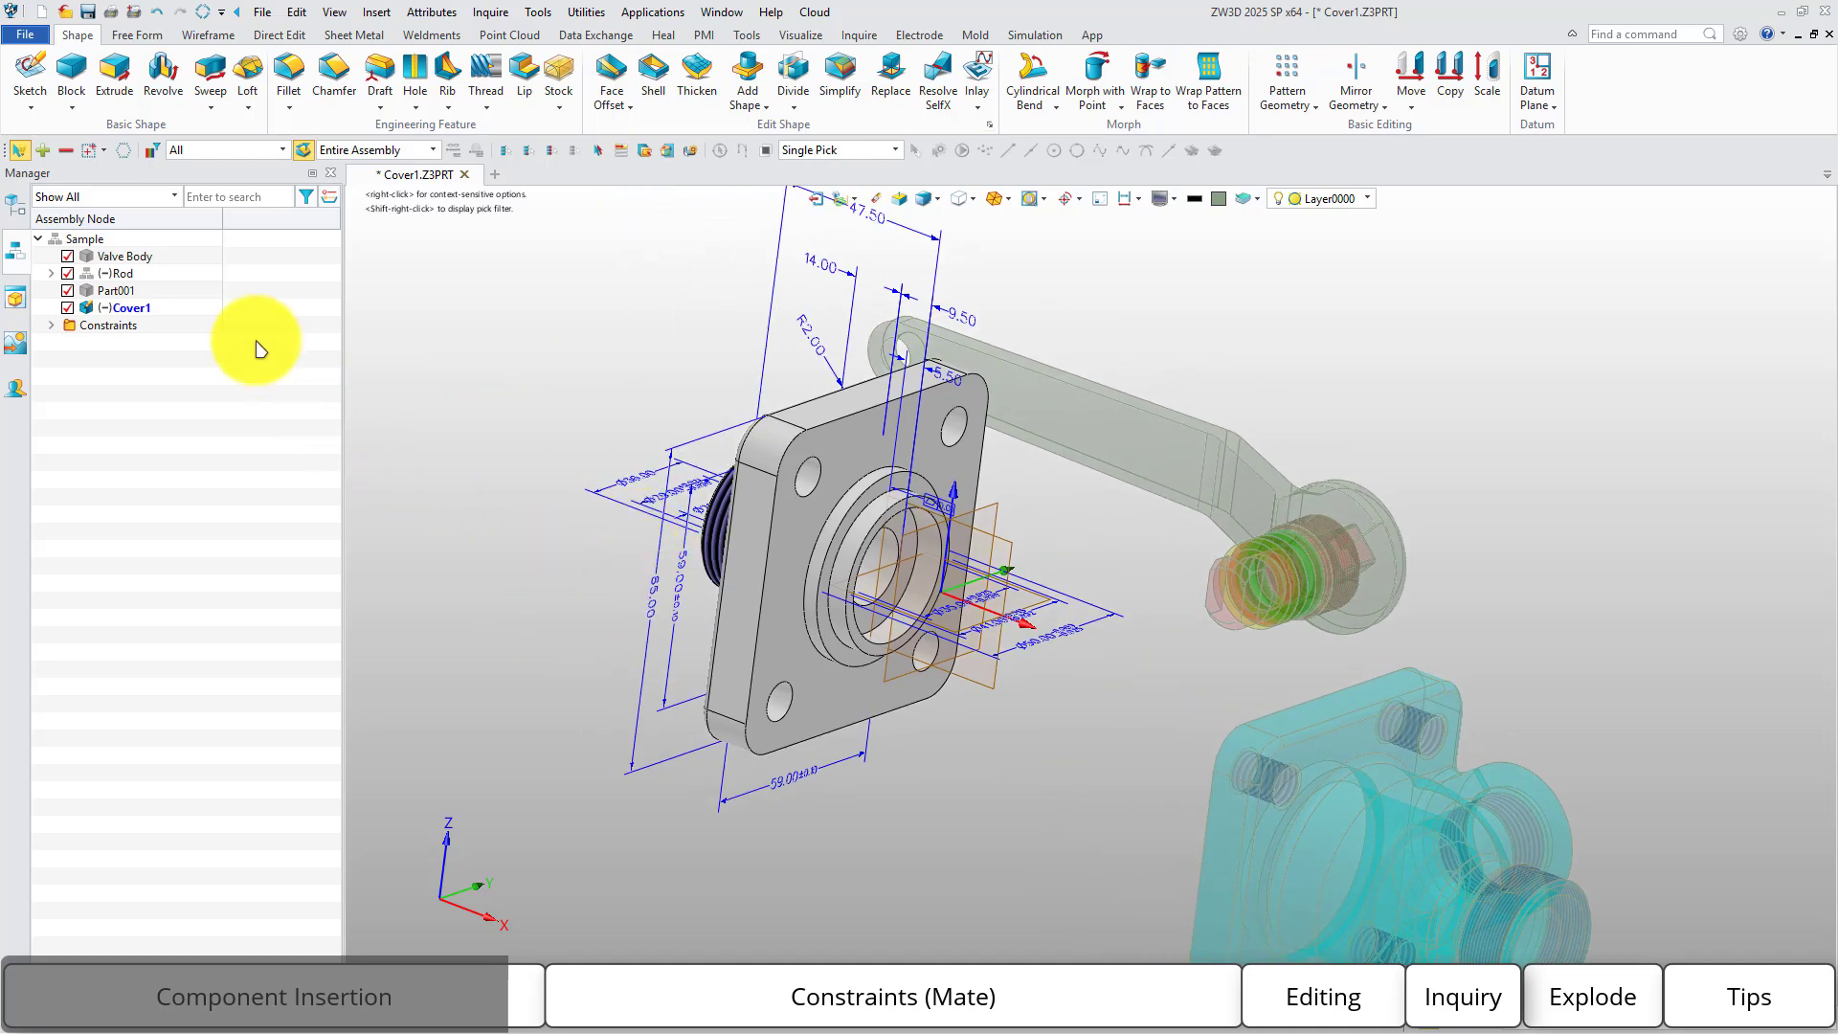
left_click(94, 241)
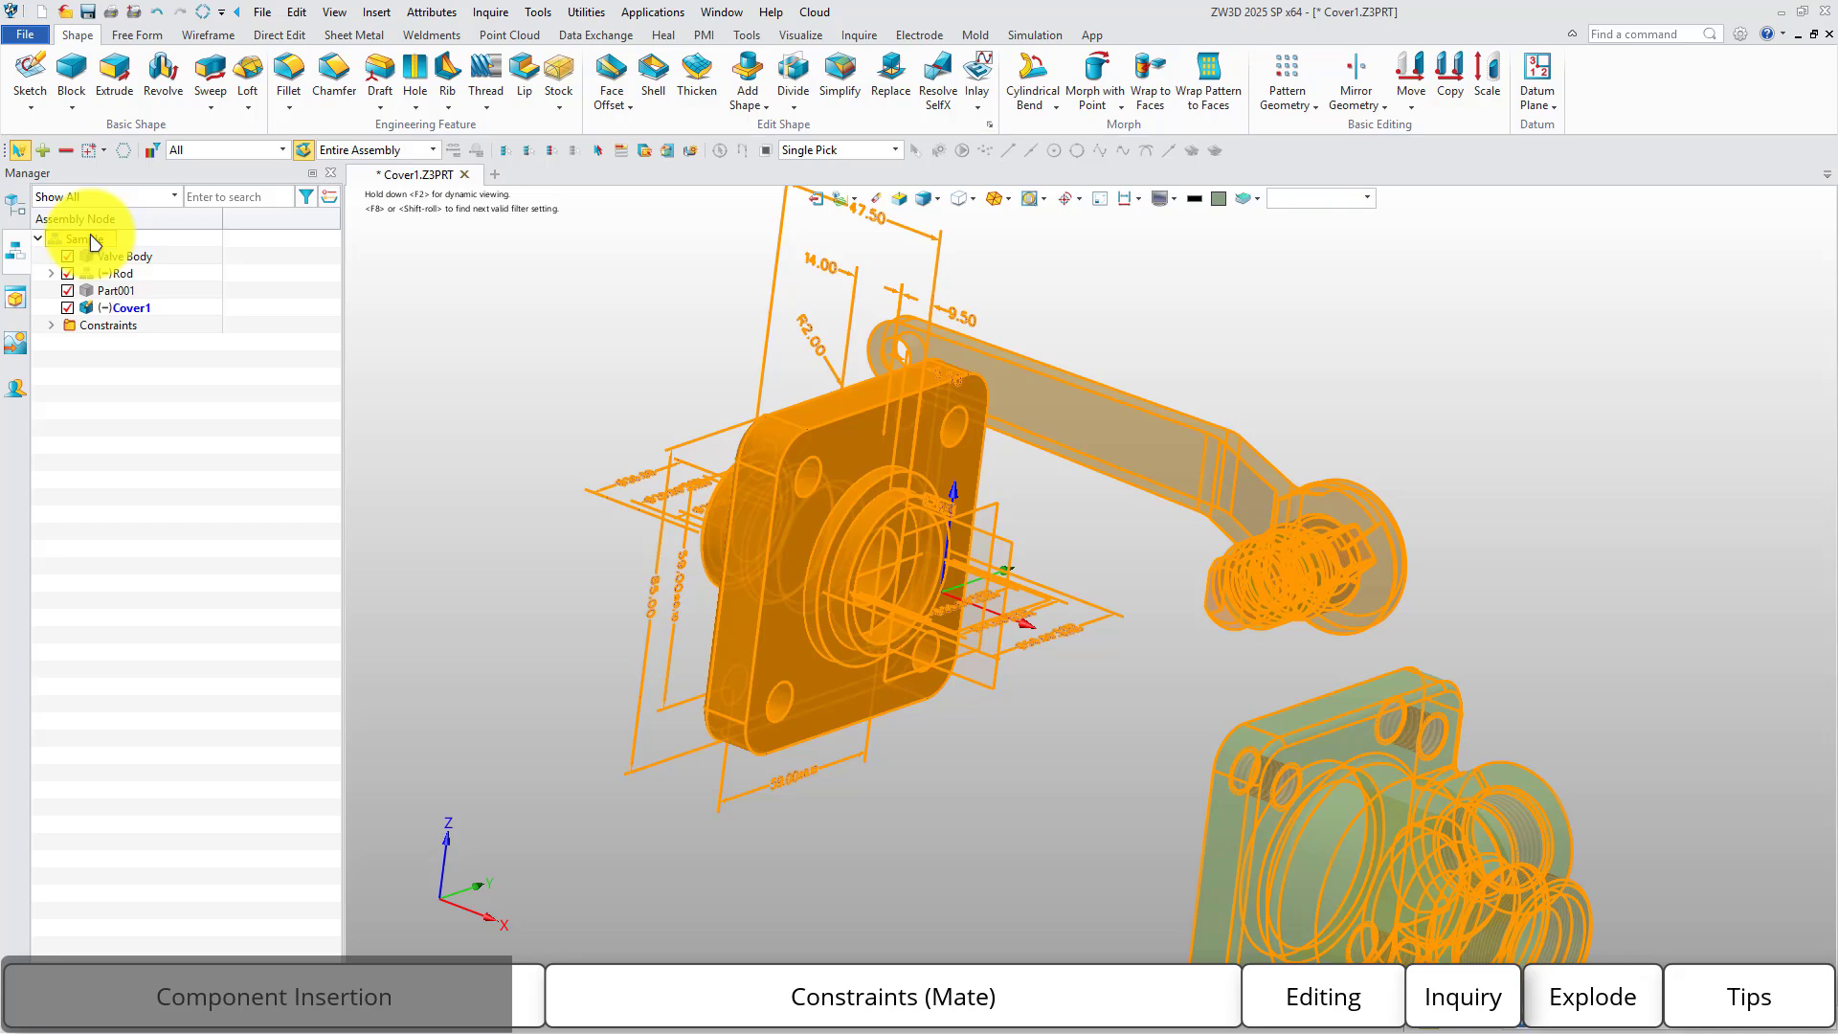
double_click(94, 241)
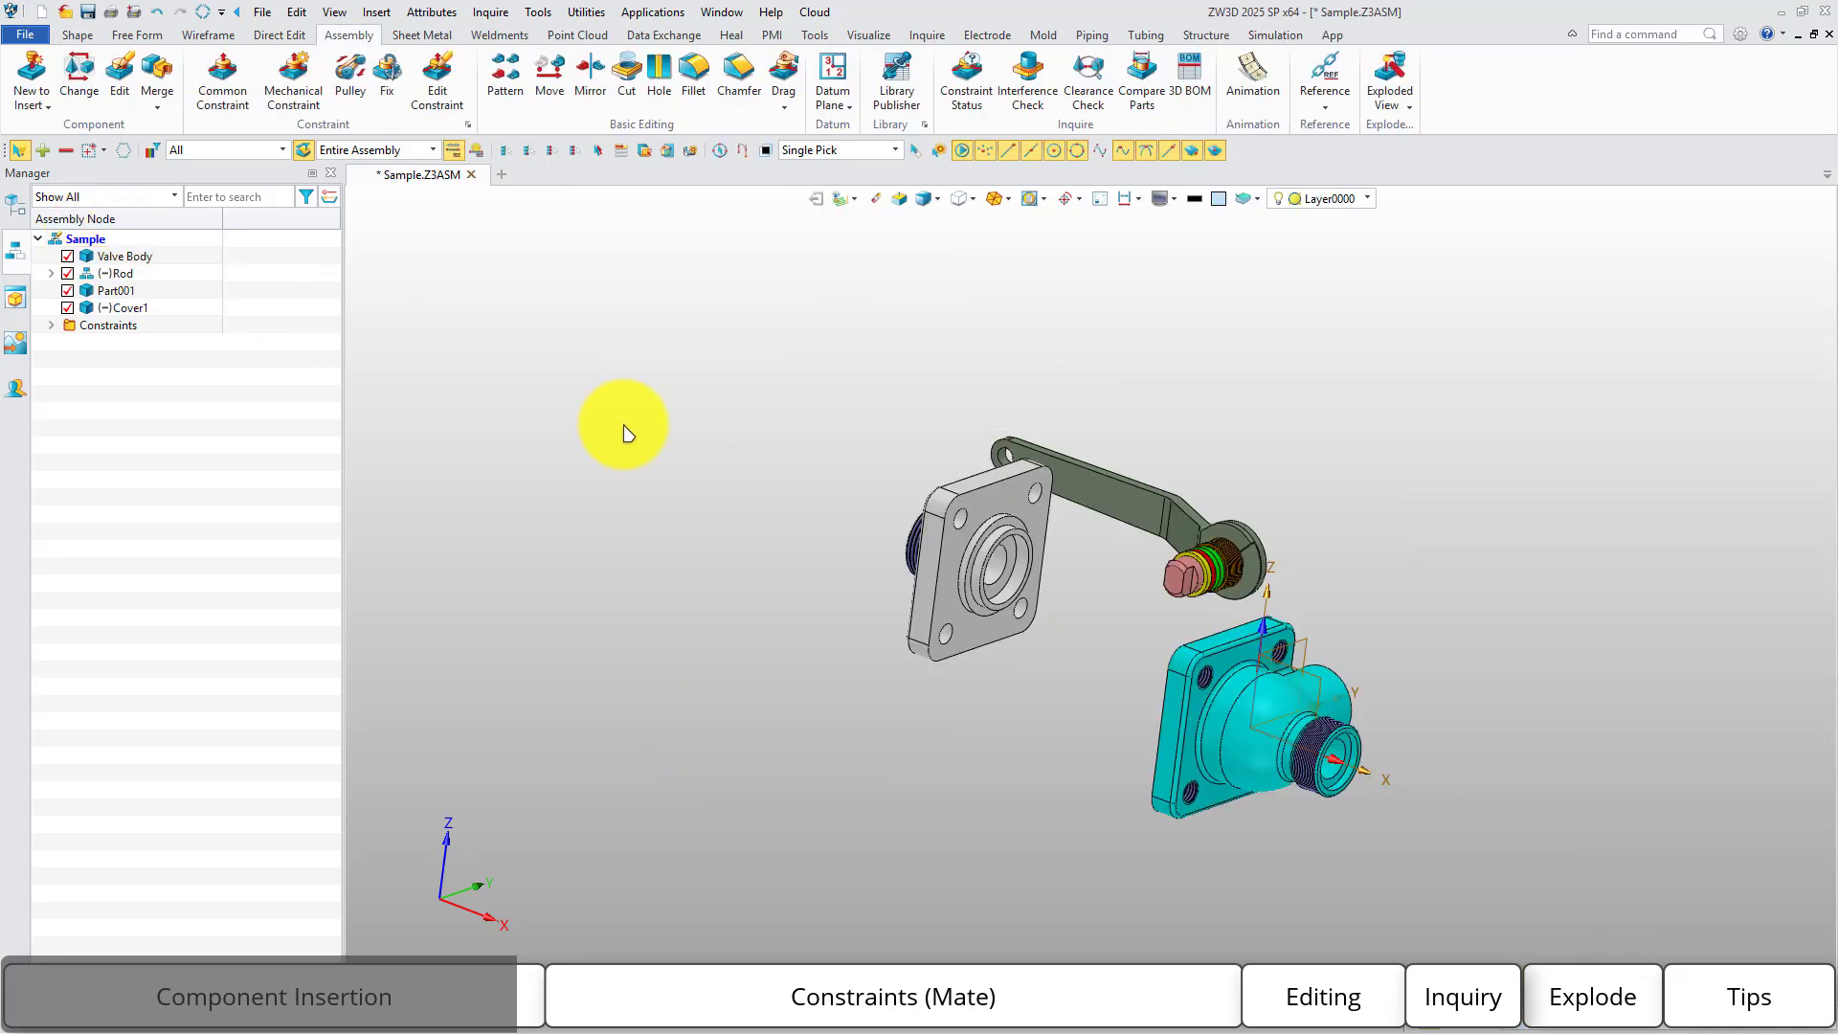
Reopen Cover1 from the assembly tree to view its feature history, and exit back to the Sample assembly.
left_click(139, 310)
double_click(136, 311)
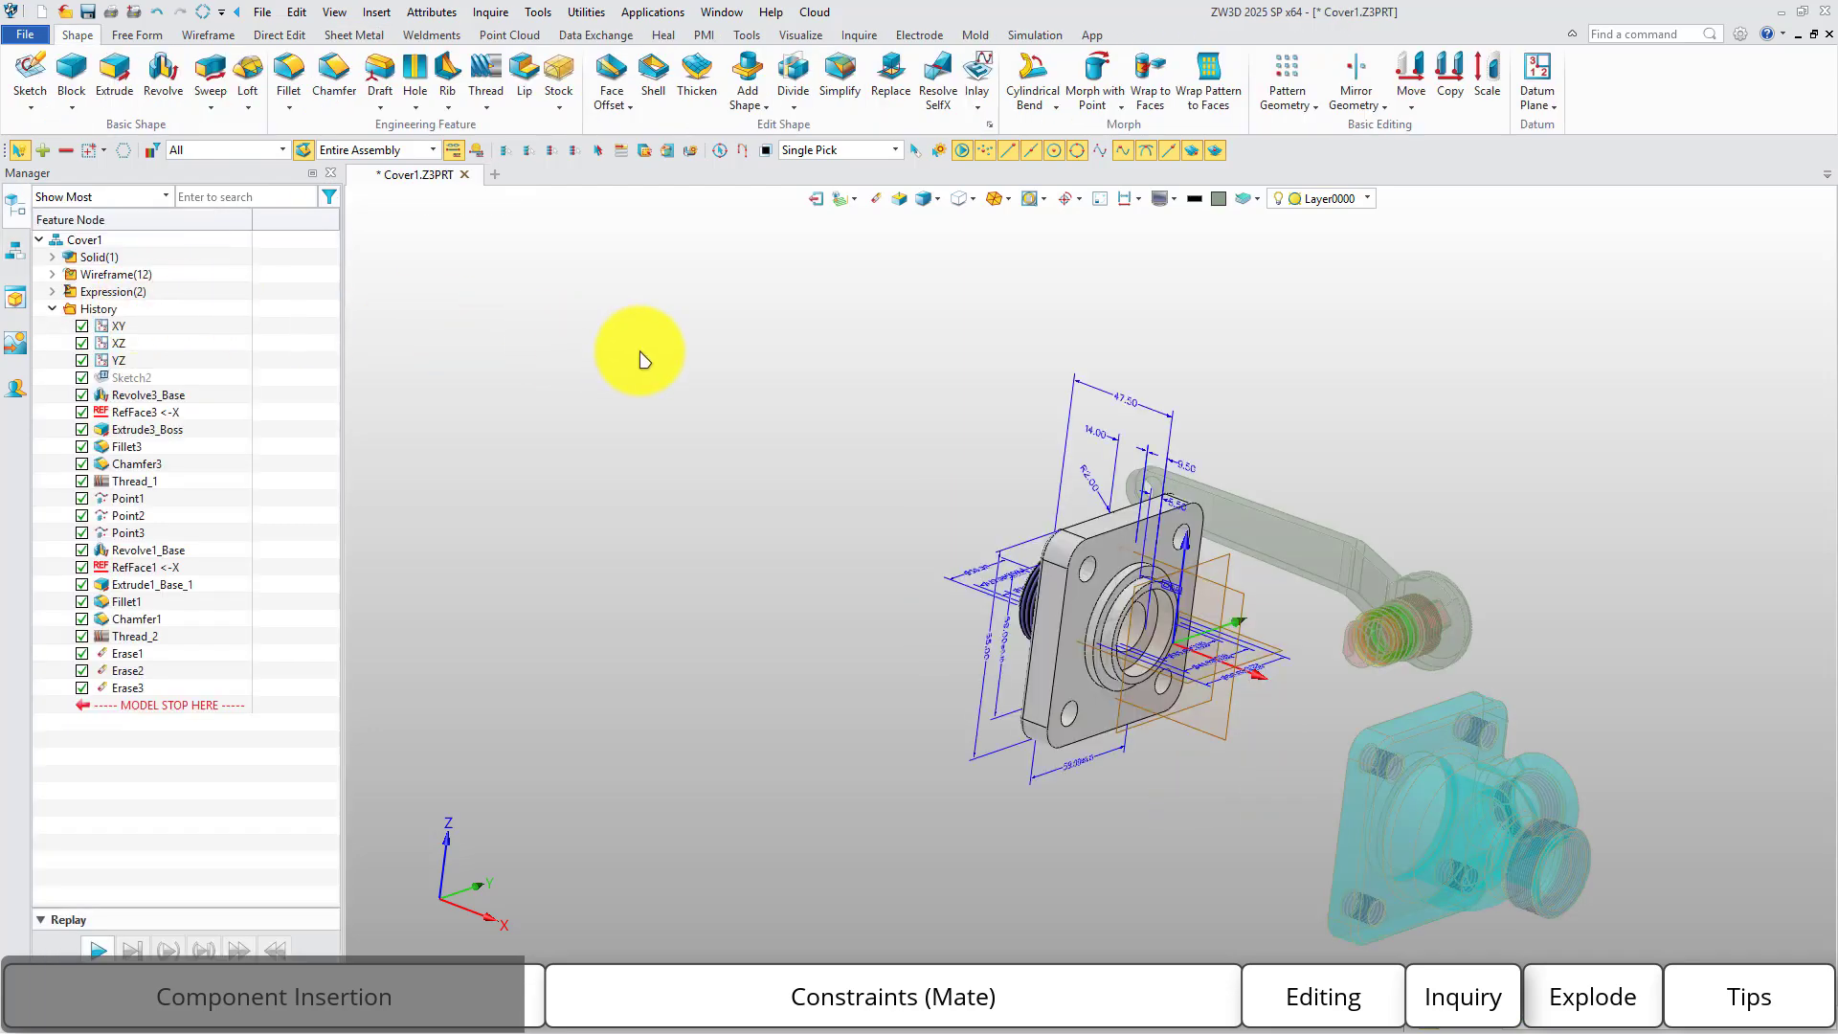
left_click(821, 209)
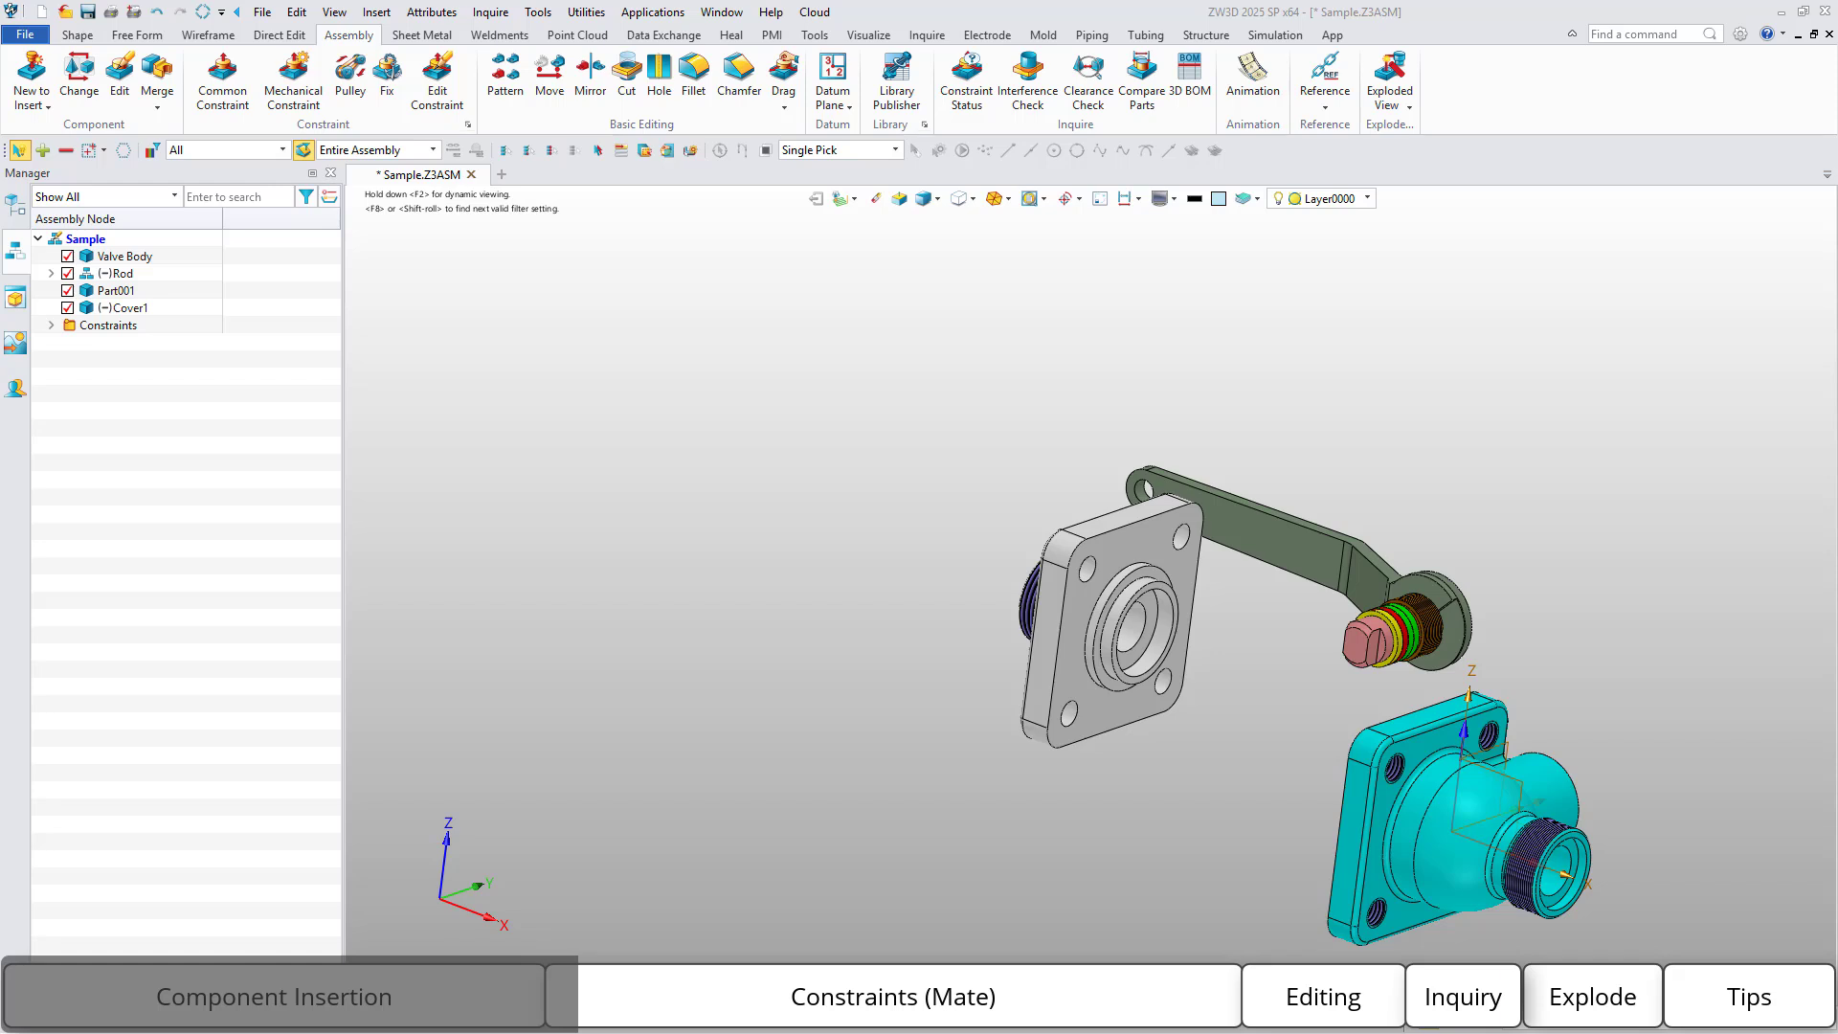
Examine the constraint types offered by the Common Constraint and Mechanical Constraint commands, and close both without adding a constraint.
left_click(223, 82)
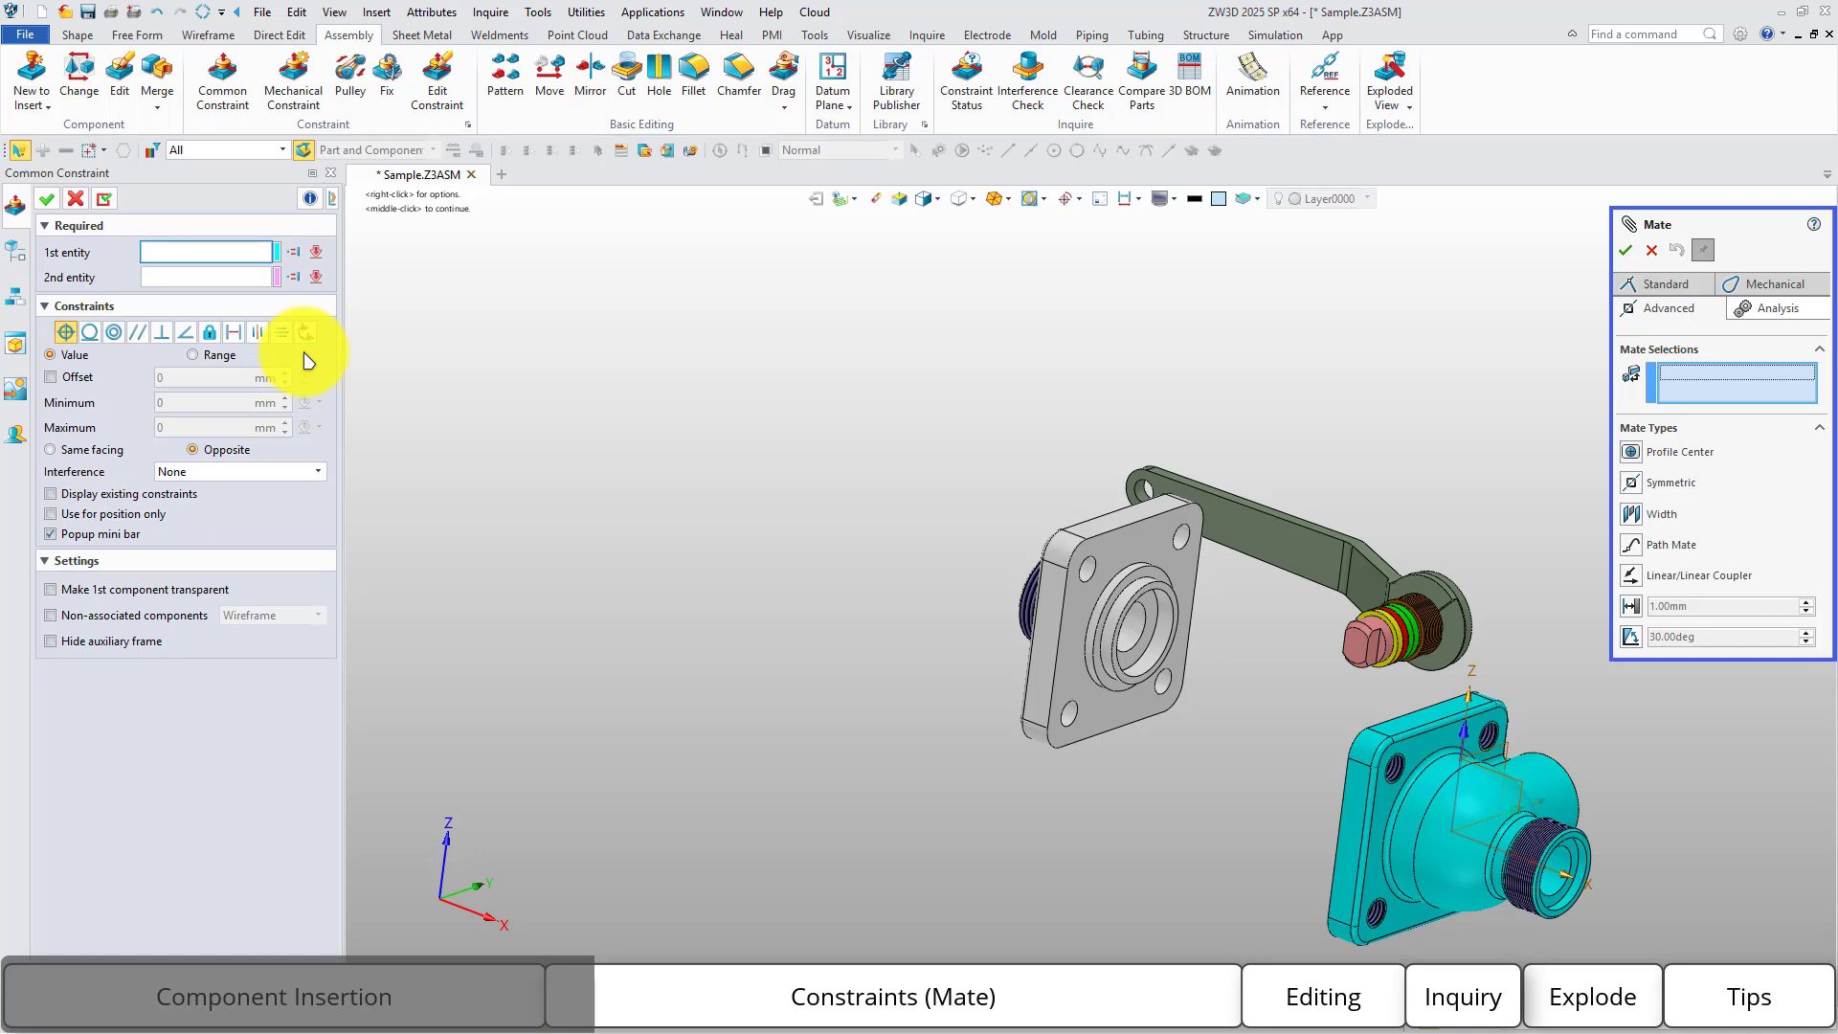
key("Escape")
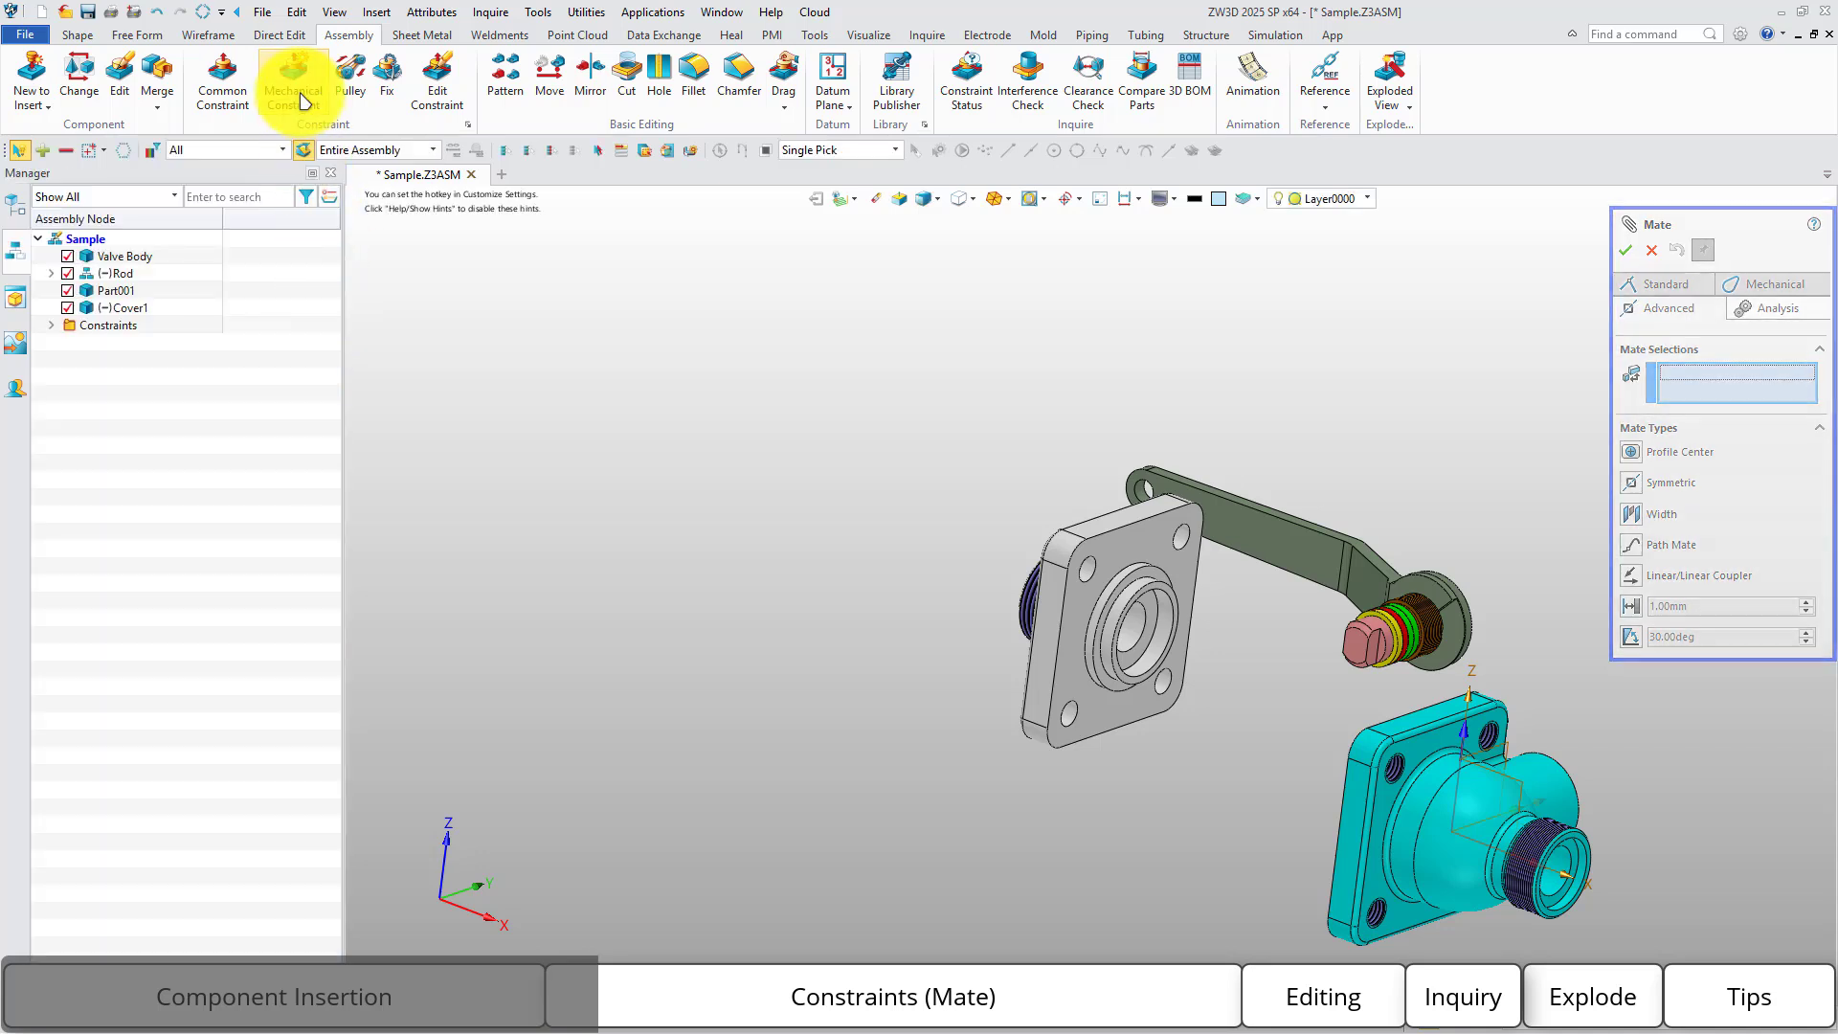
left_click(304, 96)
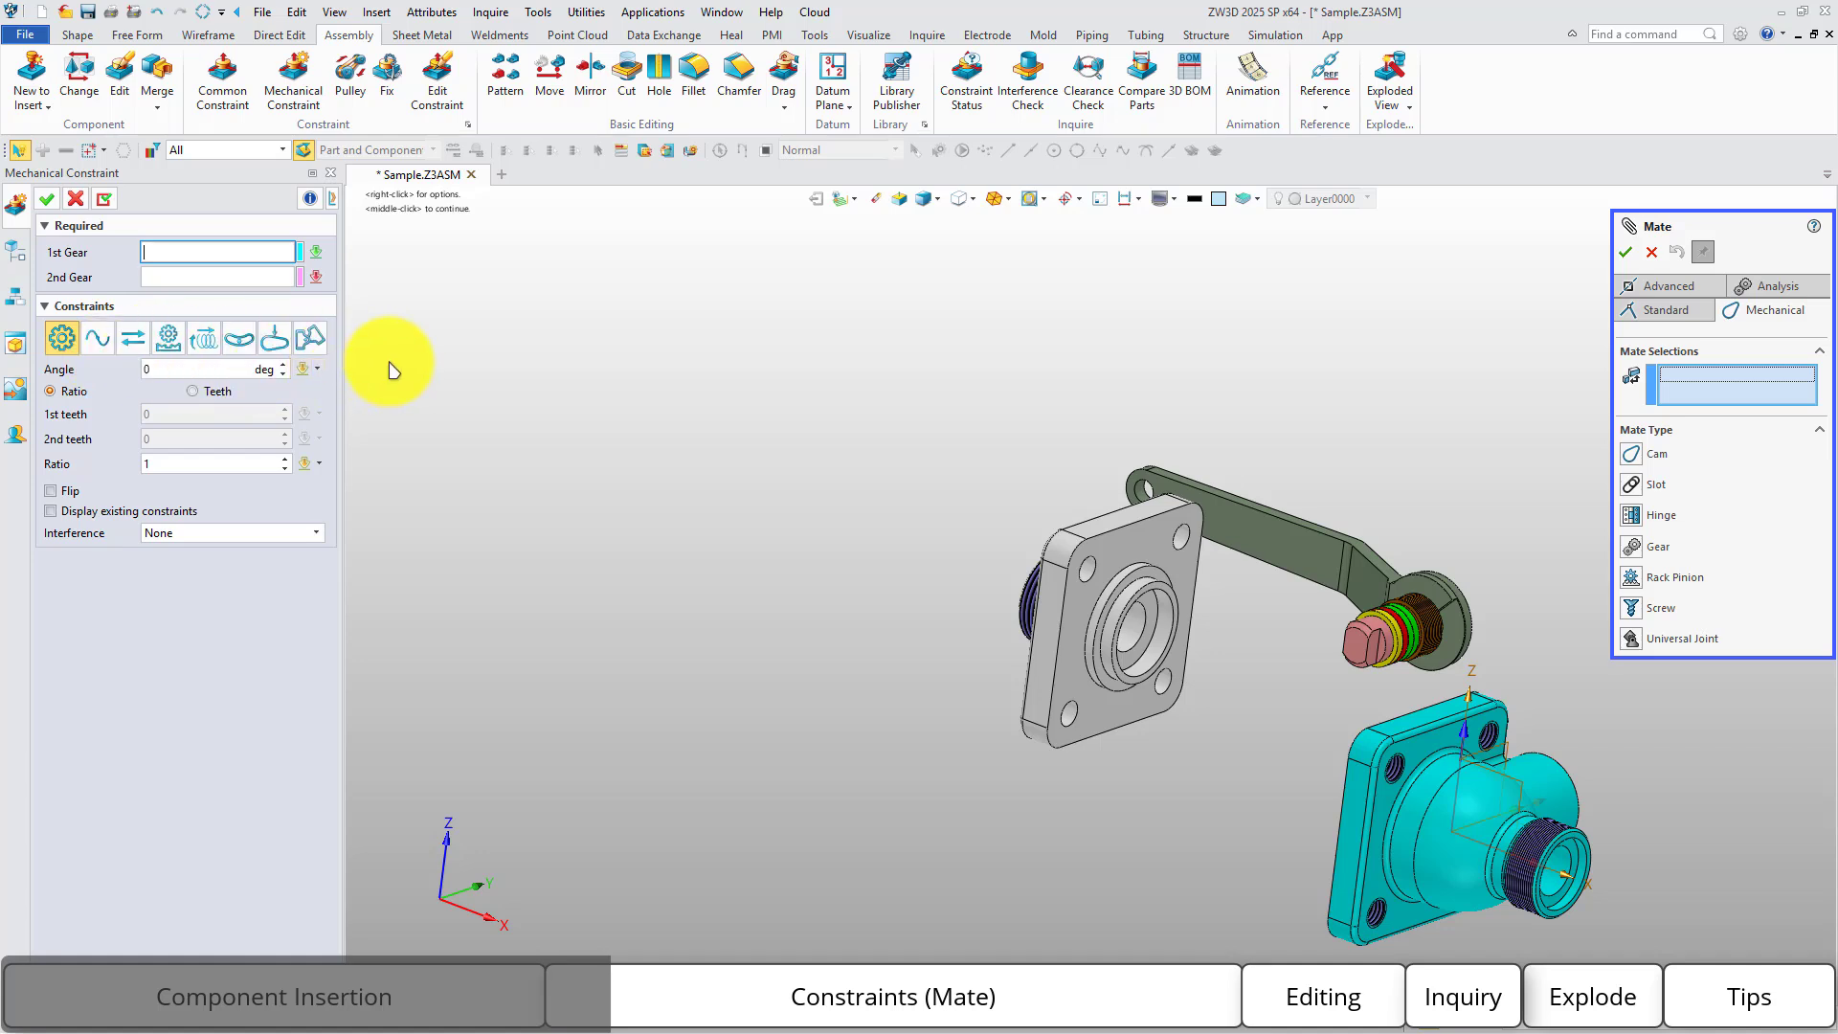
key("Escape")
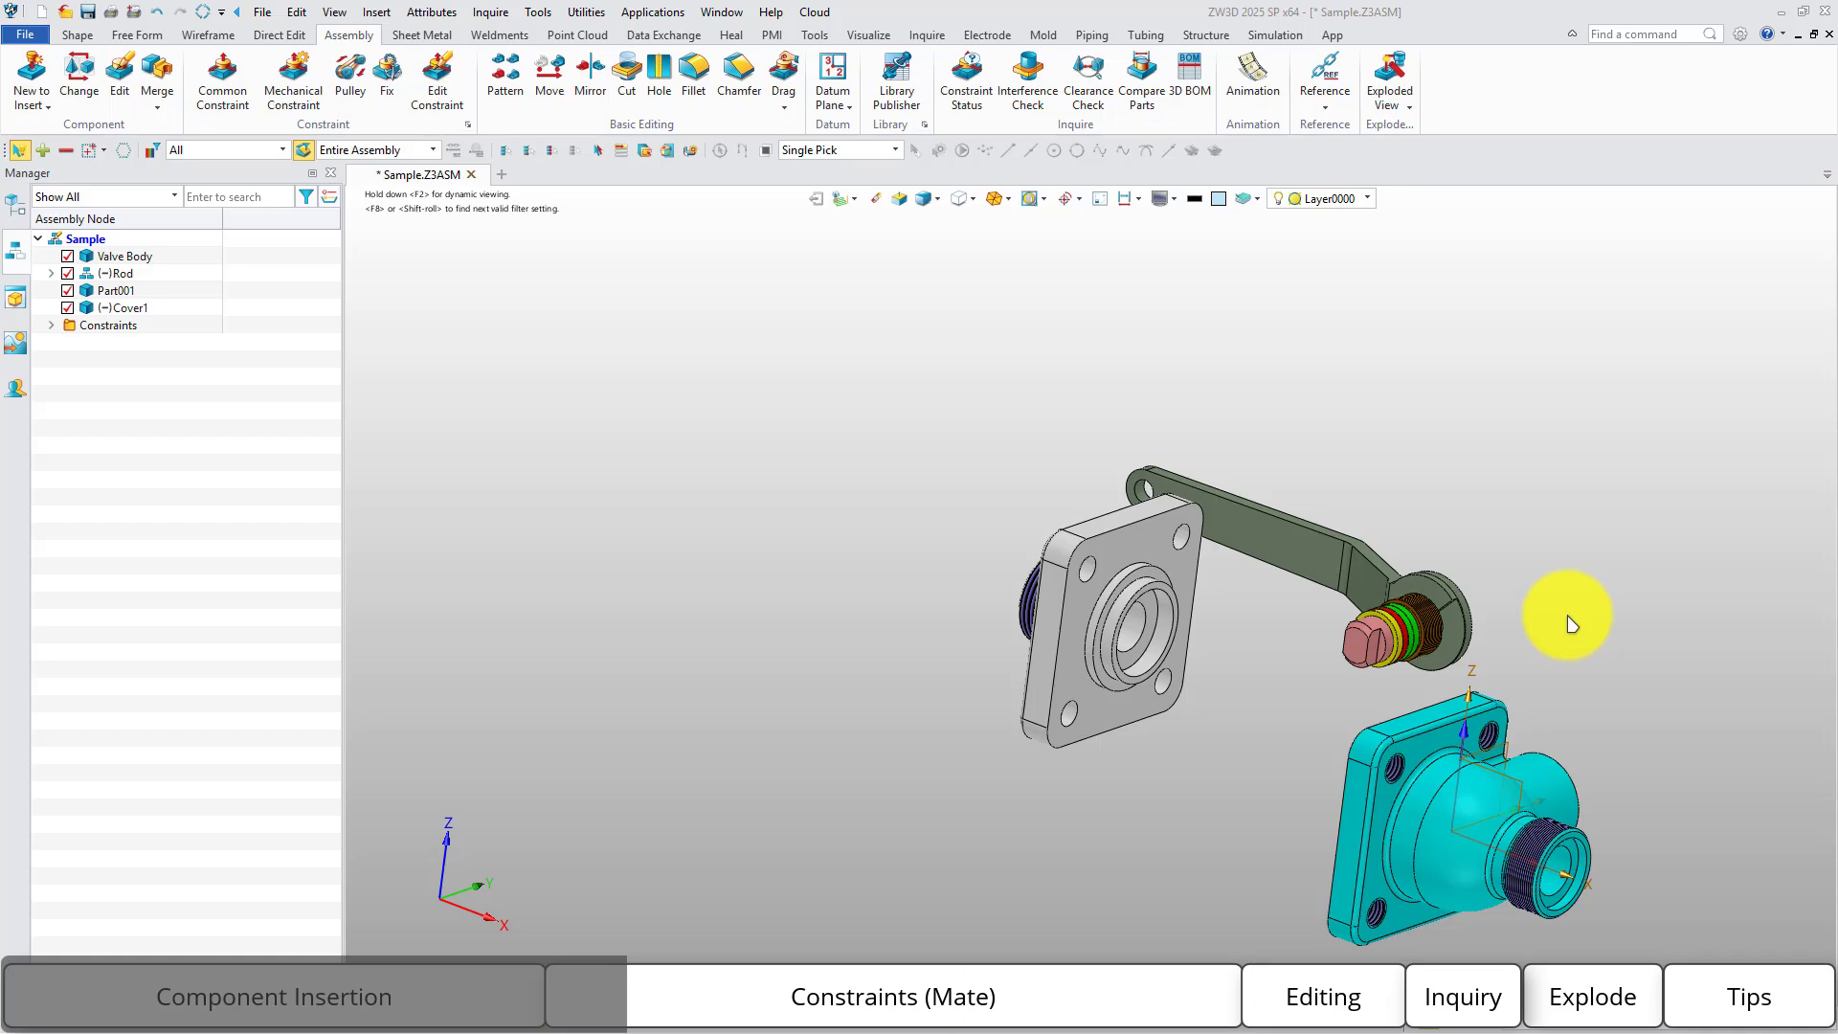
Move the Rod subassembly to just above the valve body's threaded neck opening.
middle_click_drag(1534, 583, 1153, 500)
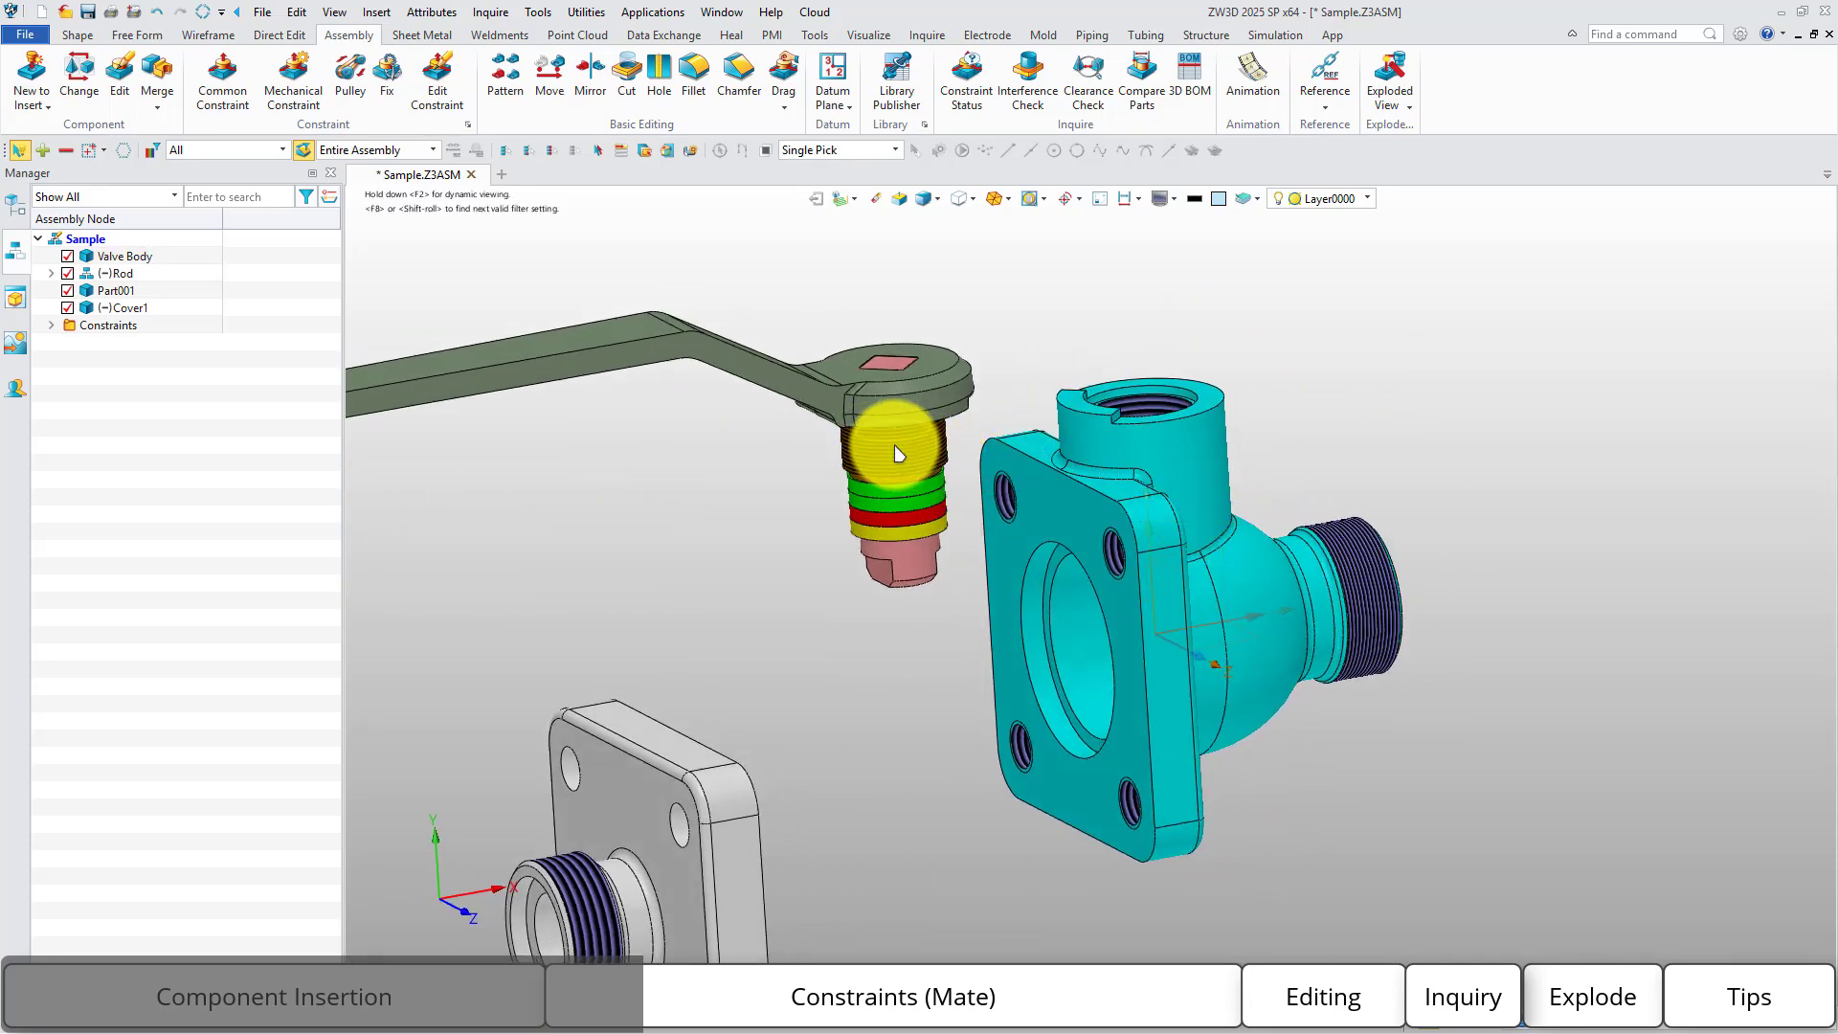
left_click_drag(898, 449, 1115, 279)
middle_click_drag(1273, 366, 1270, 459)
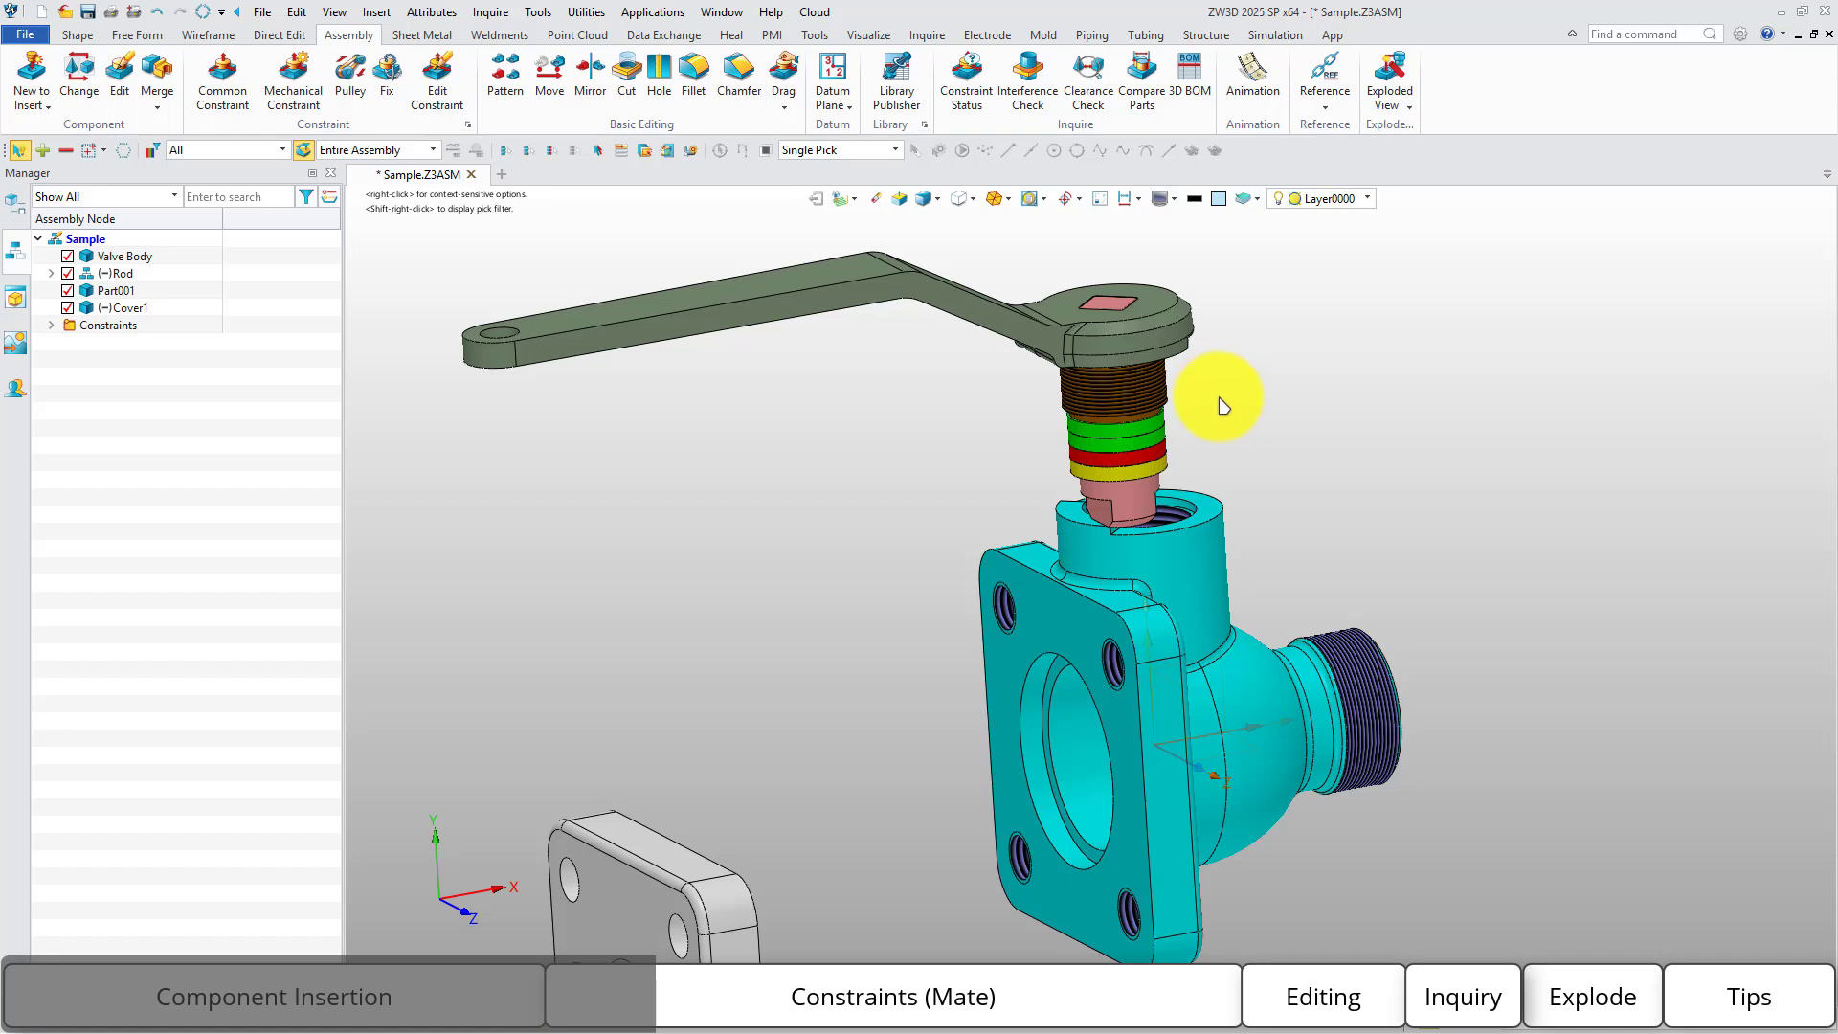
left_click(1043, 367)
left_click_drag(1059, 347, 986, 339)
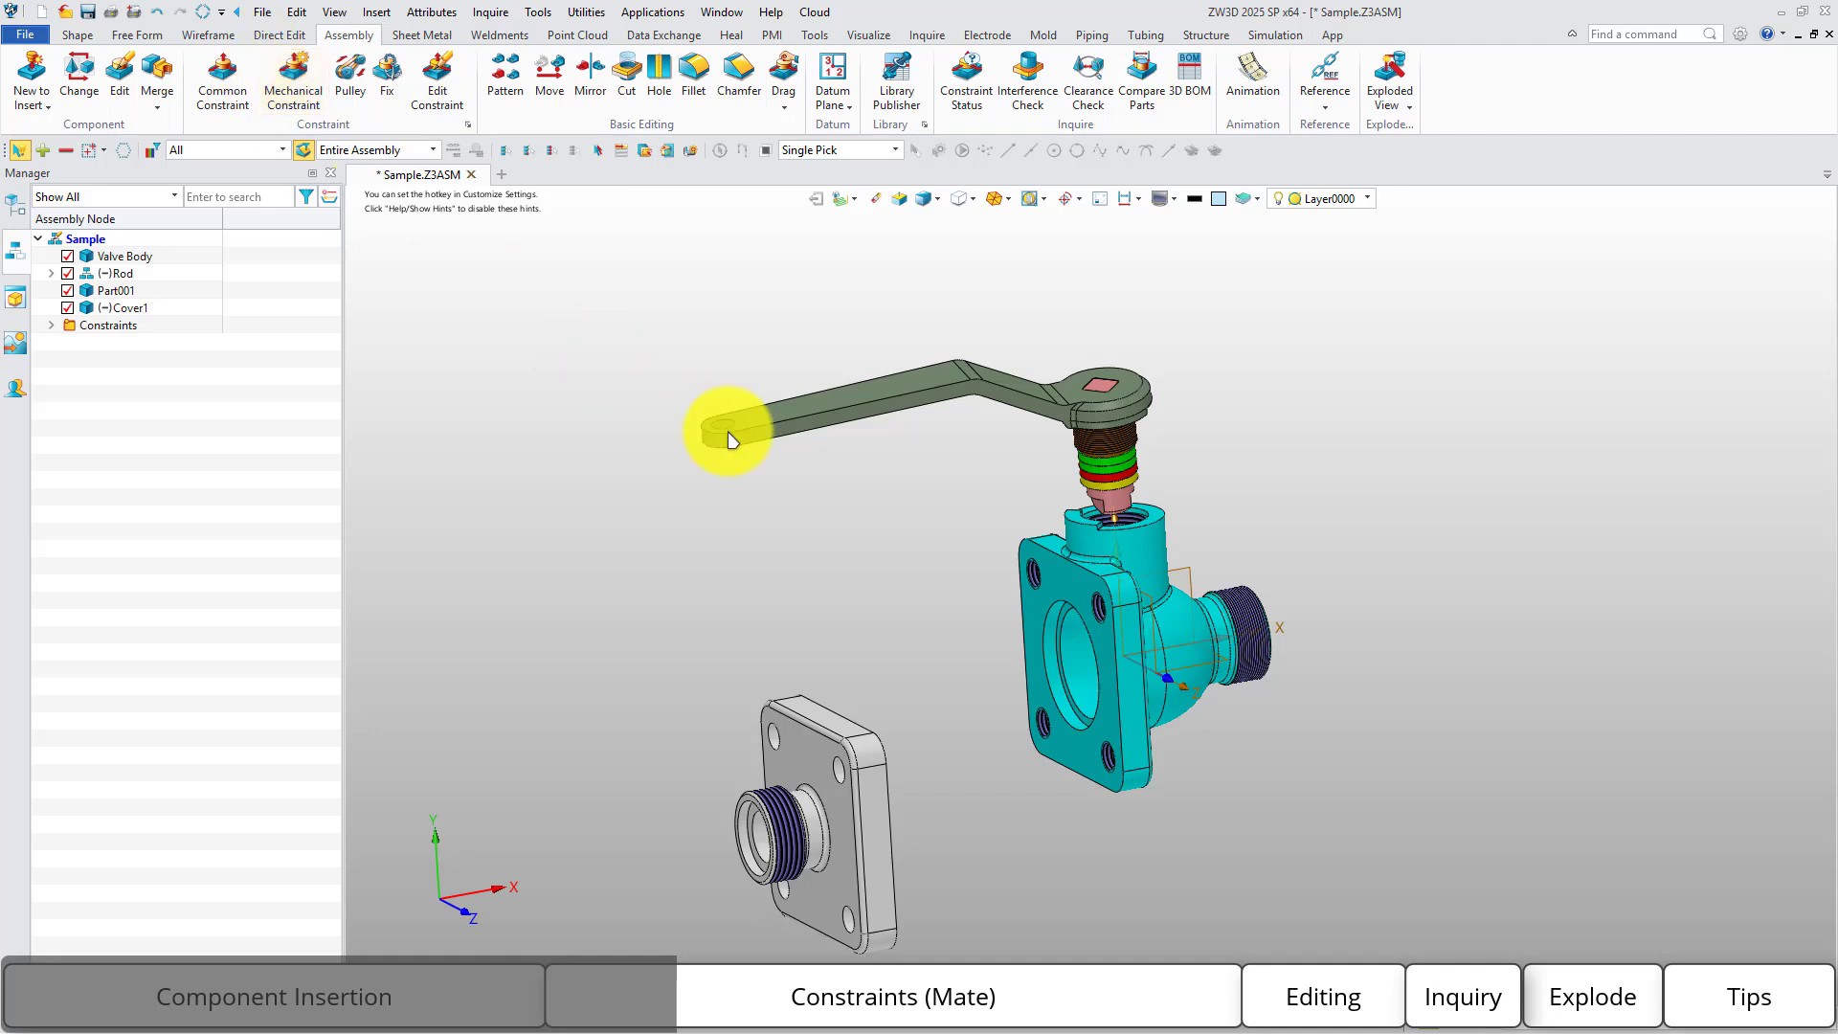
Add a concentric common constraint between the valve body flange's upper hole on the +Z side and the matching hole in Cover1.
right_click(809, 479)
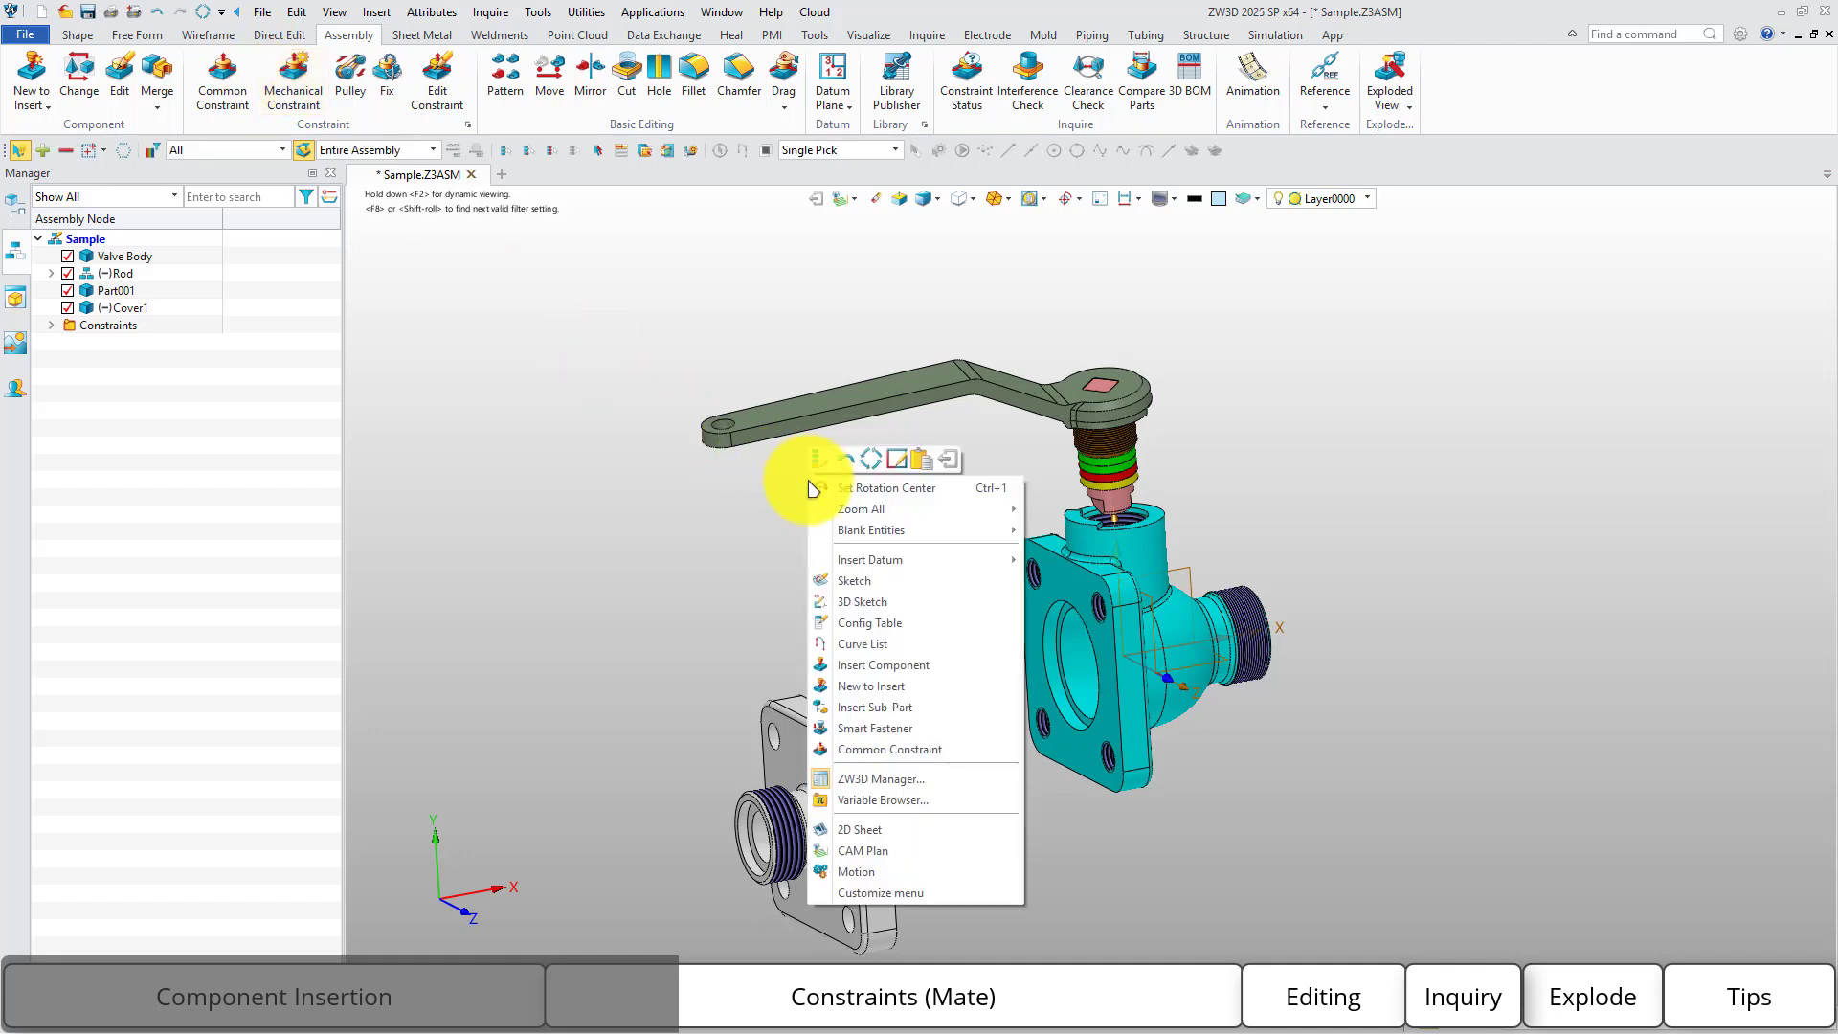
left_click(874, 749)
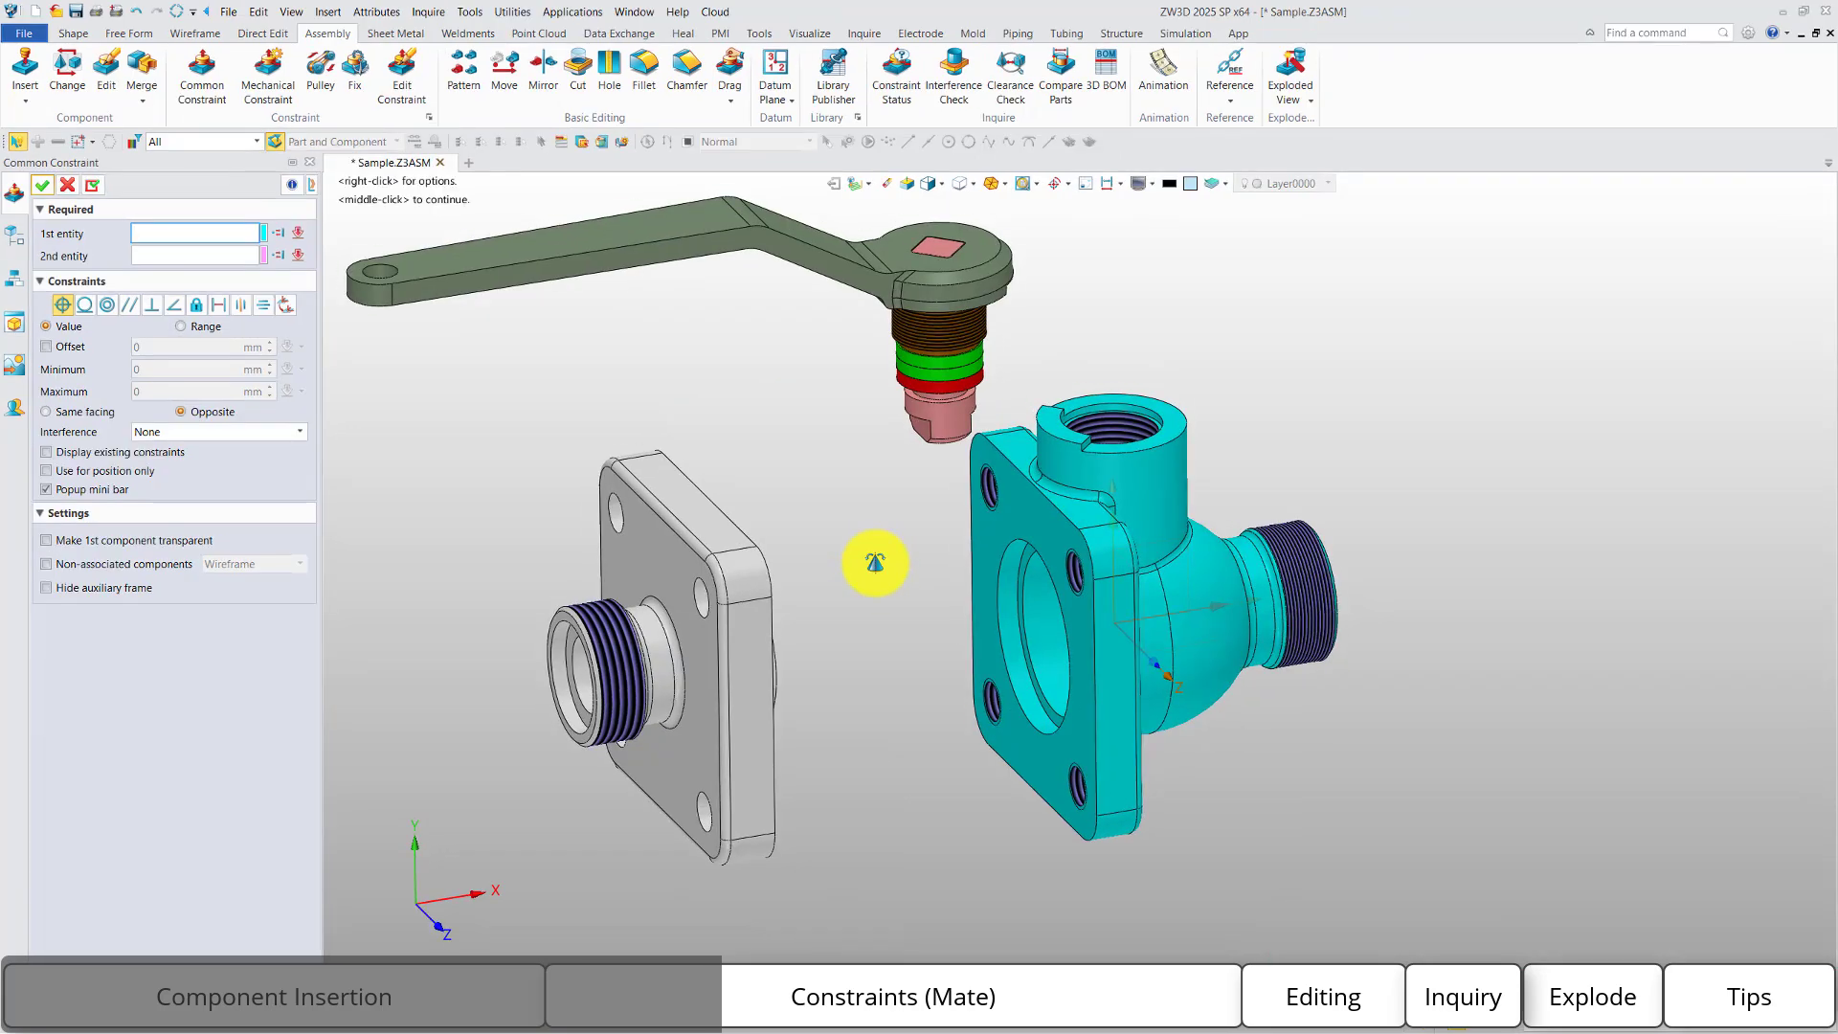
scroll(1067, 586, "up", 10)
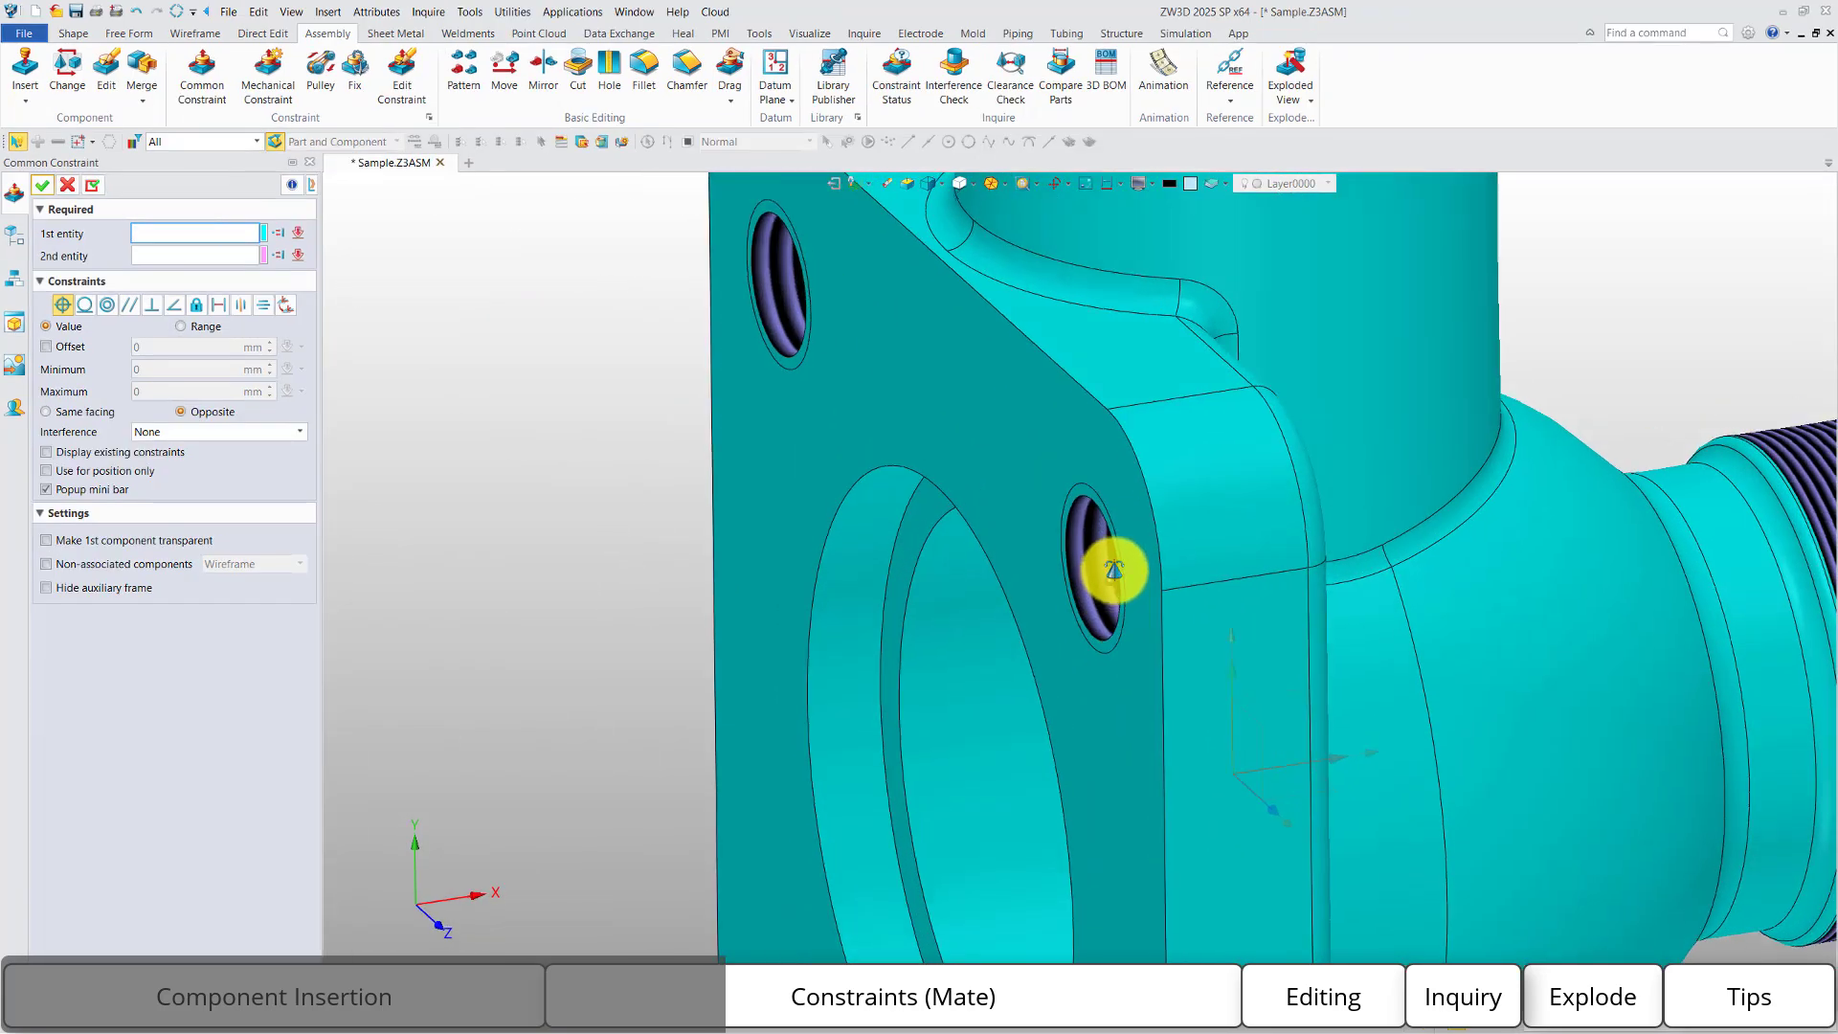
left_click(1131, 578)
scroll(1134, 576, "down", 10)
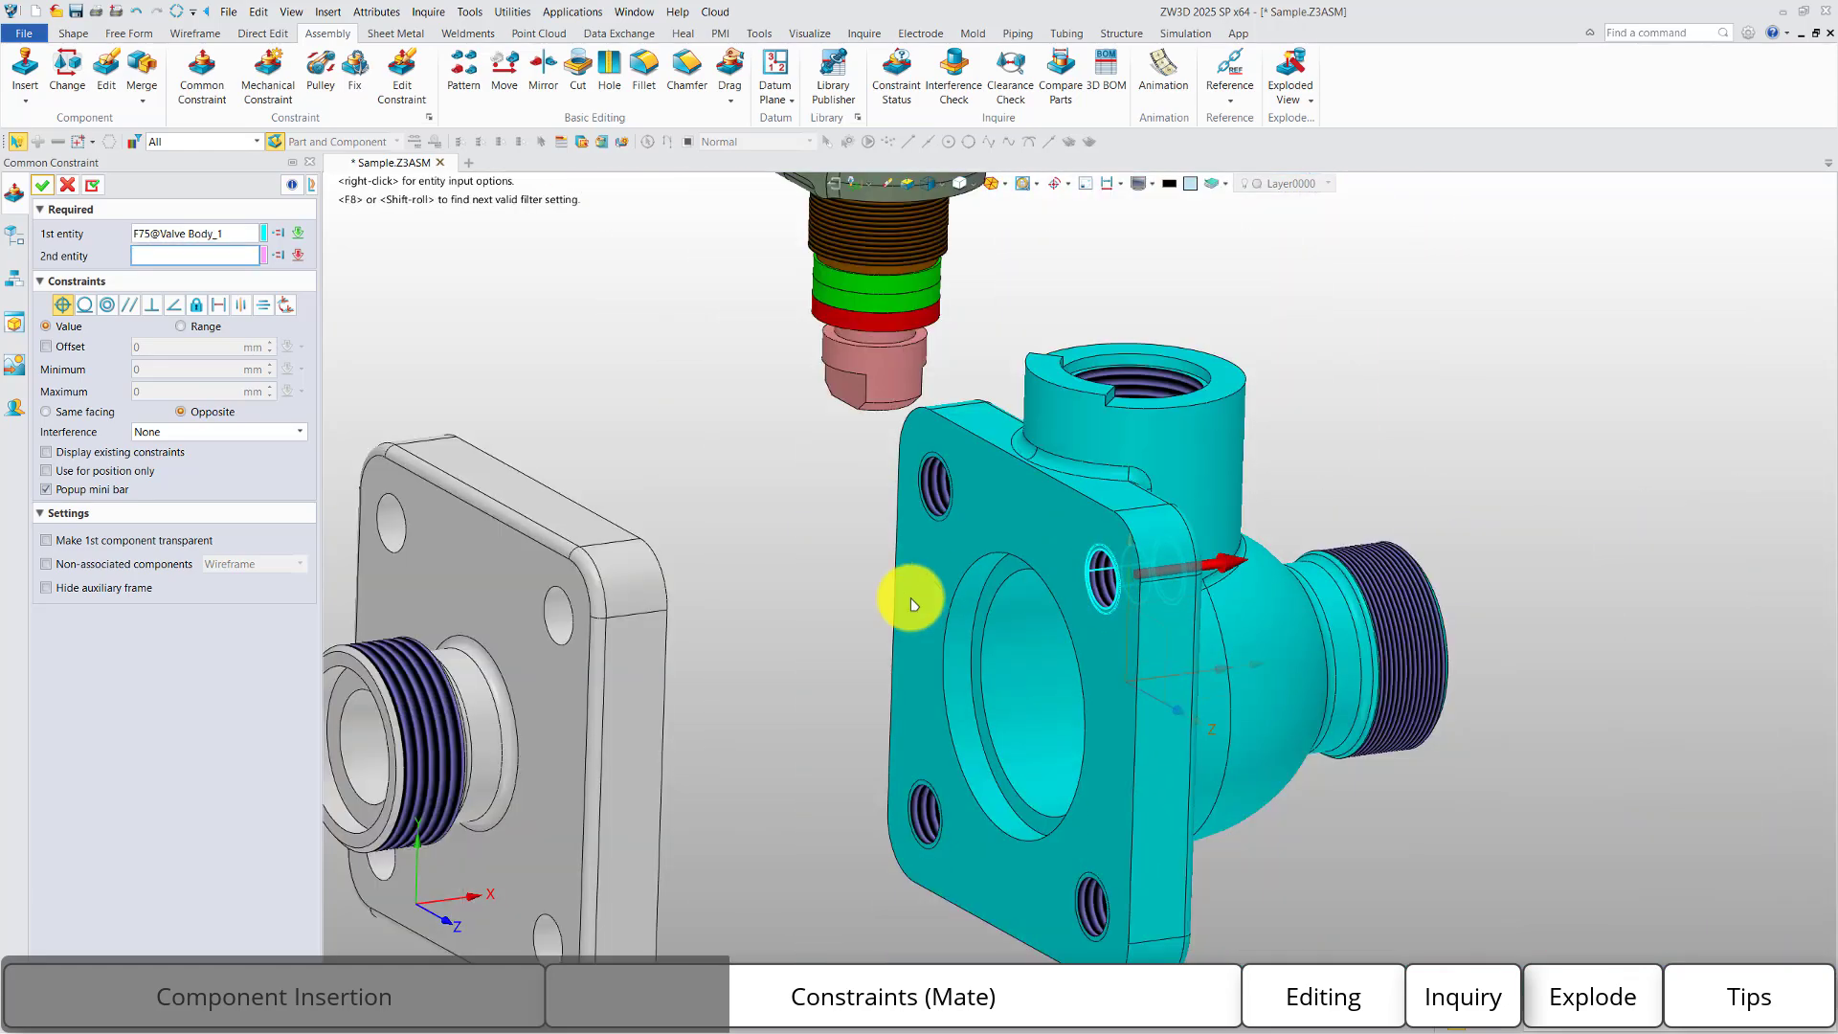
left_click(581, 620)
scroll(624, 632, "up", 8)
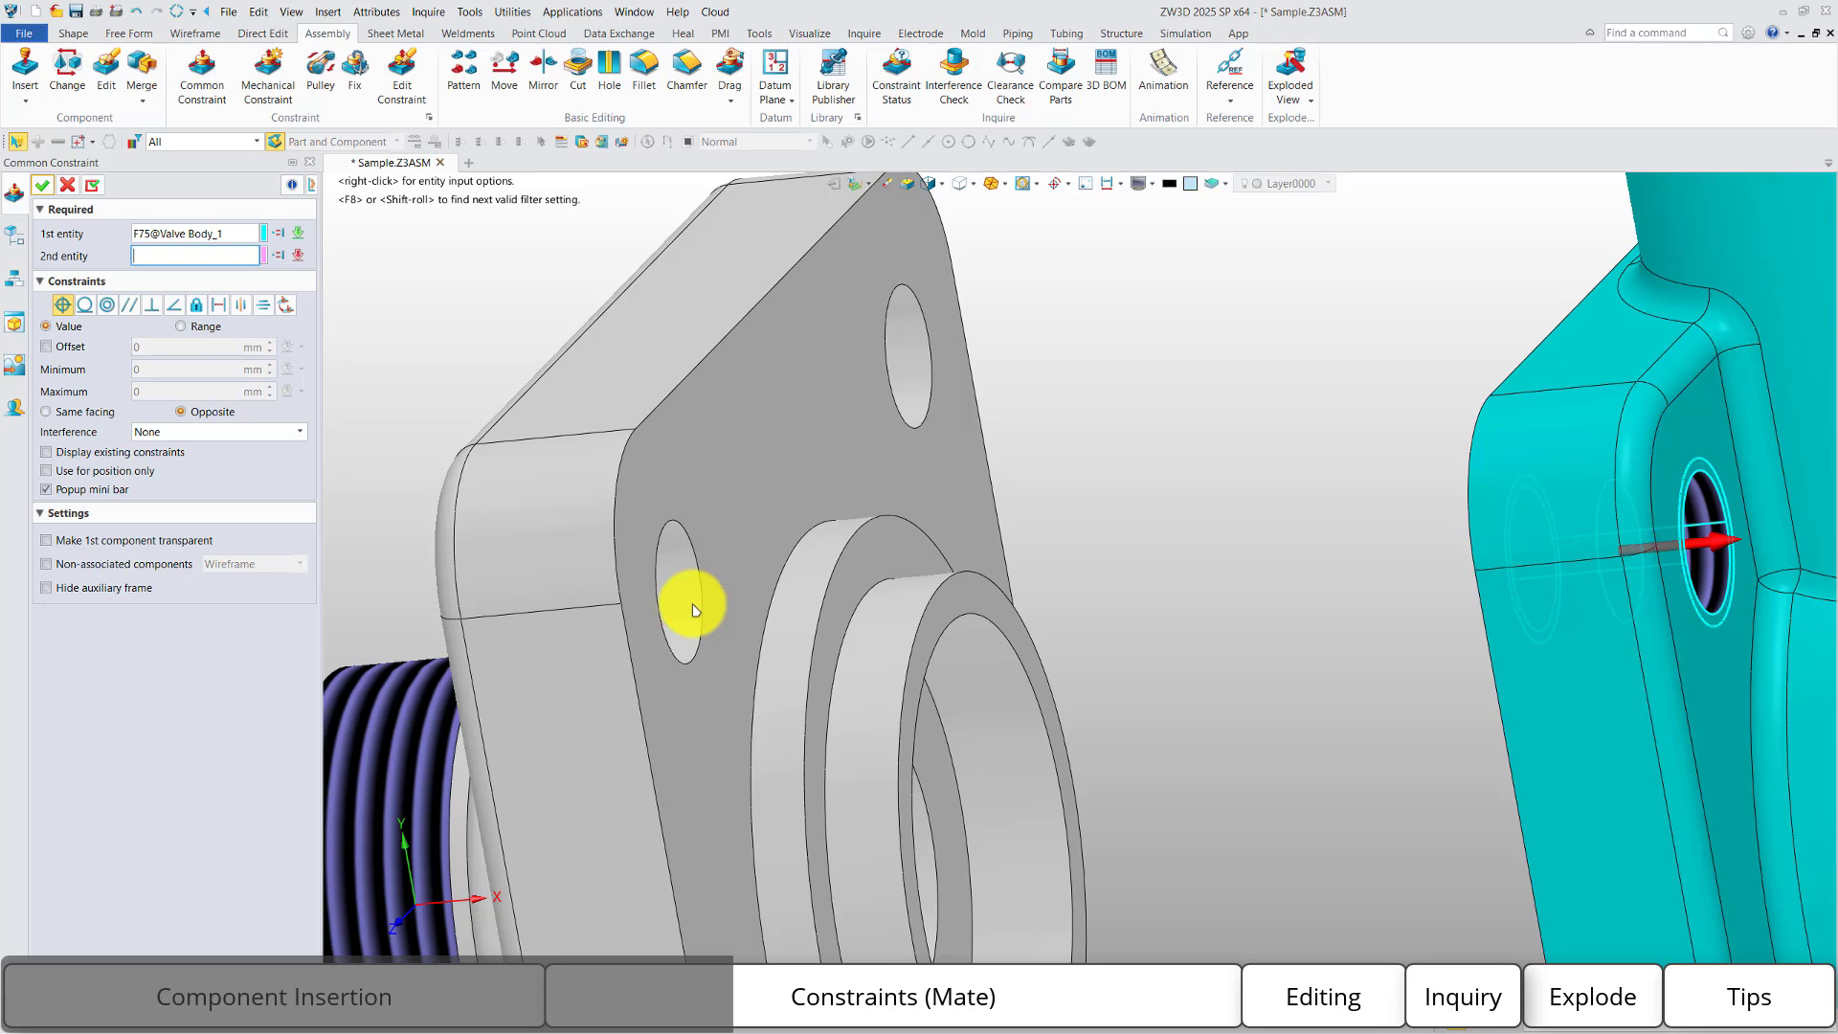
left_click(686, 605)
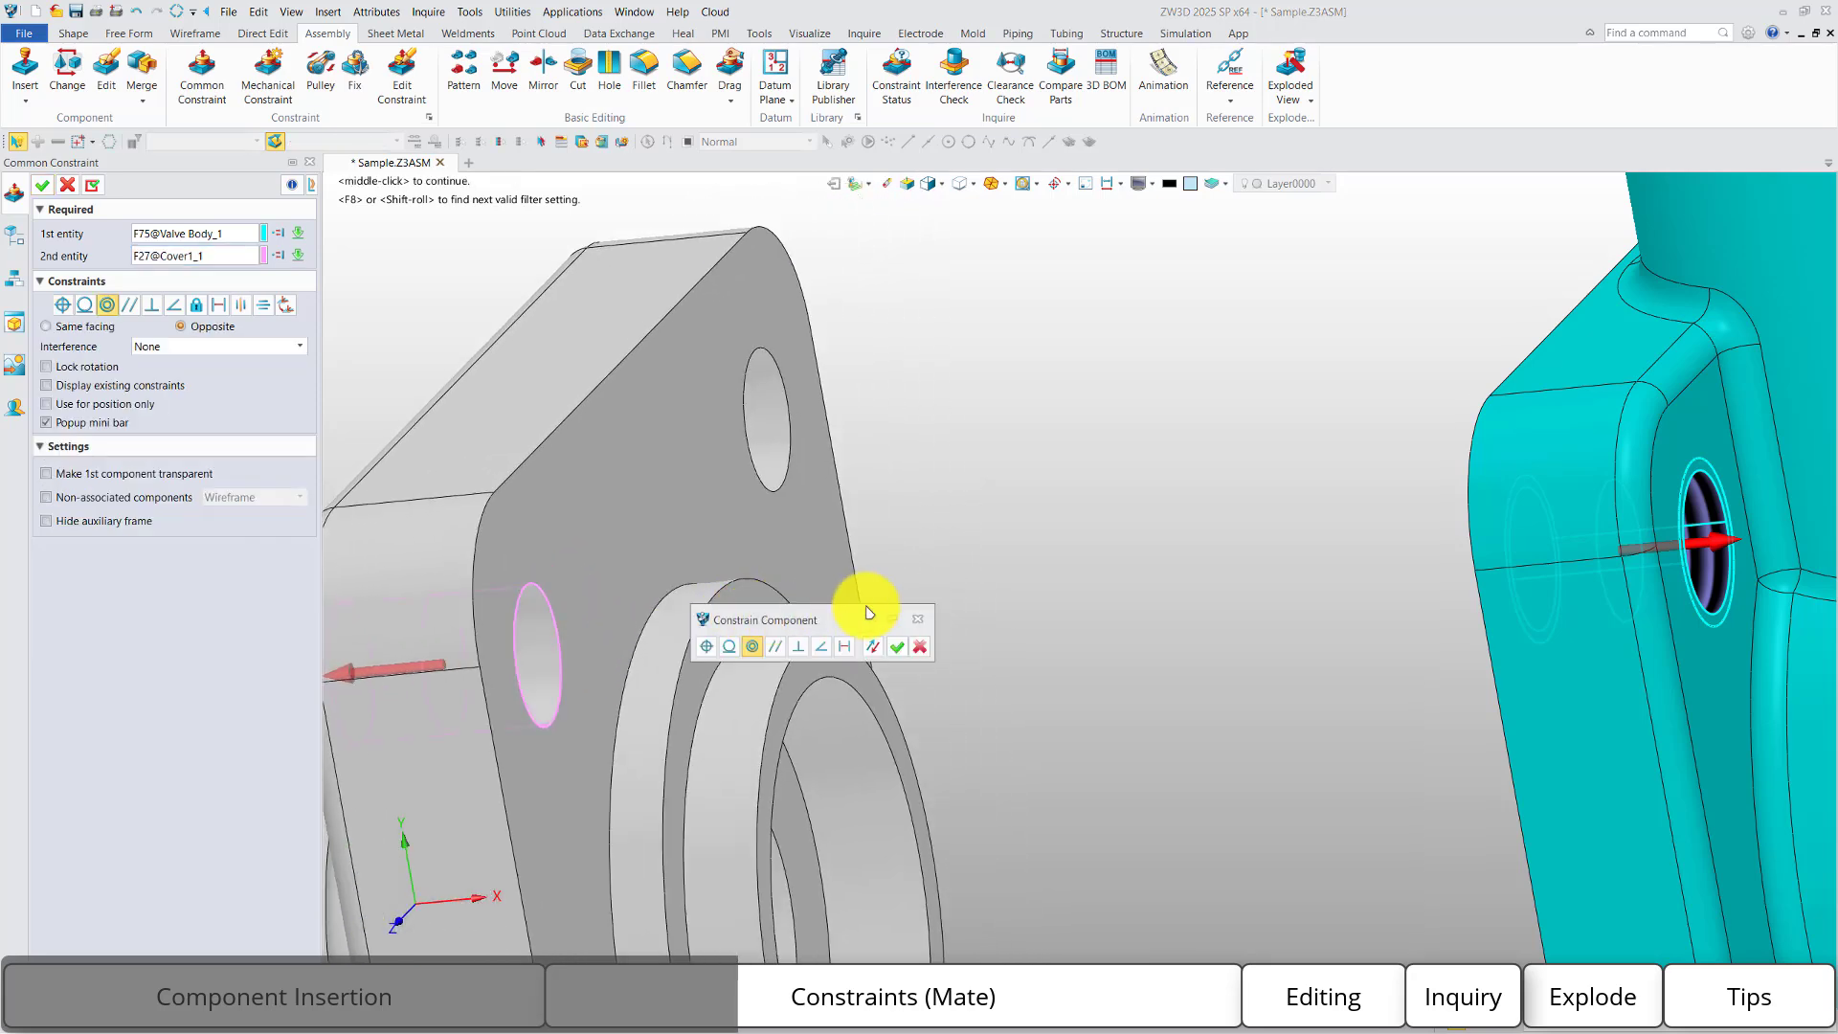
left_click(902, 650)
Add a second concentric constraint between the valve body flange's other upper hole and the matching upper hole in Cover1.
scroll(944, 624, "down", 5)
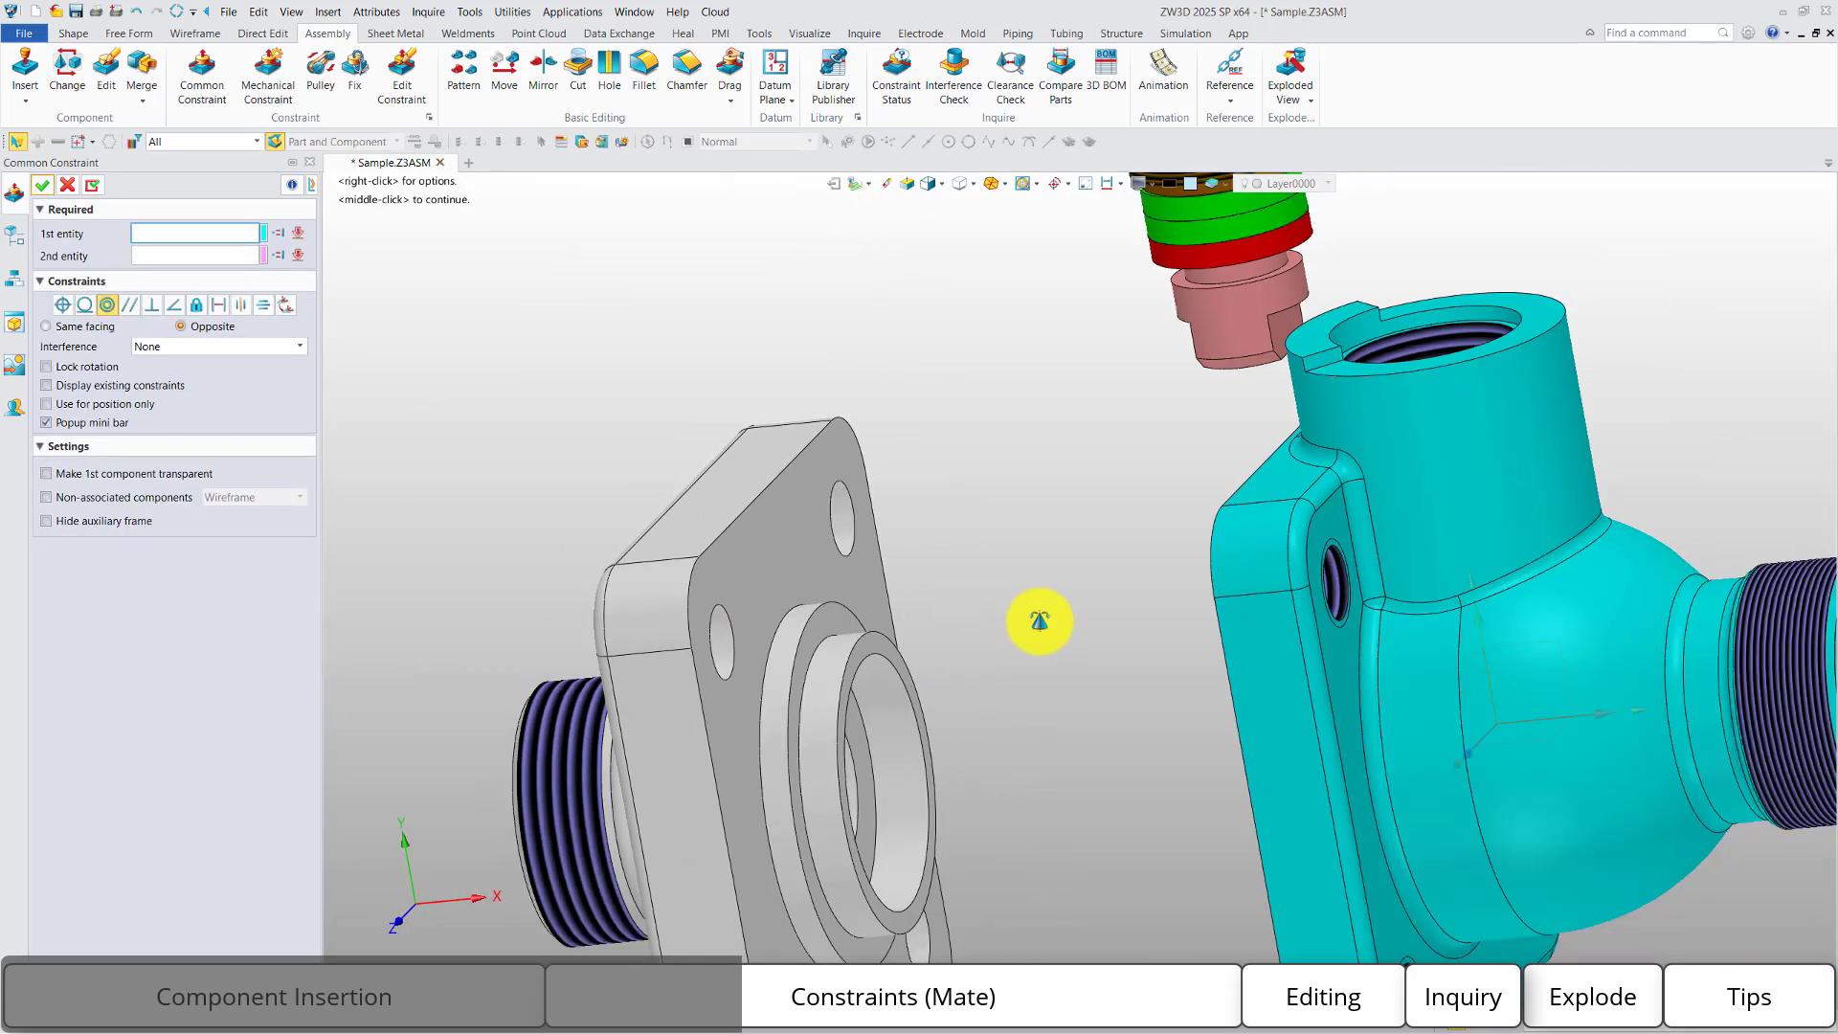
scroll(1197, 483, "up", 2)
left_click(1177, 464)
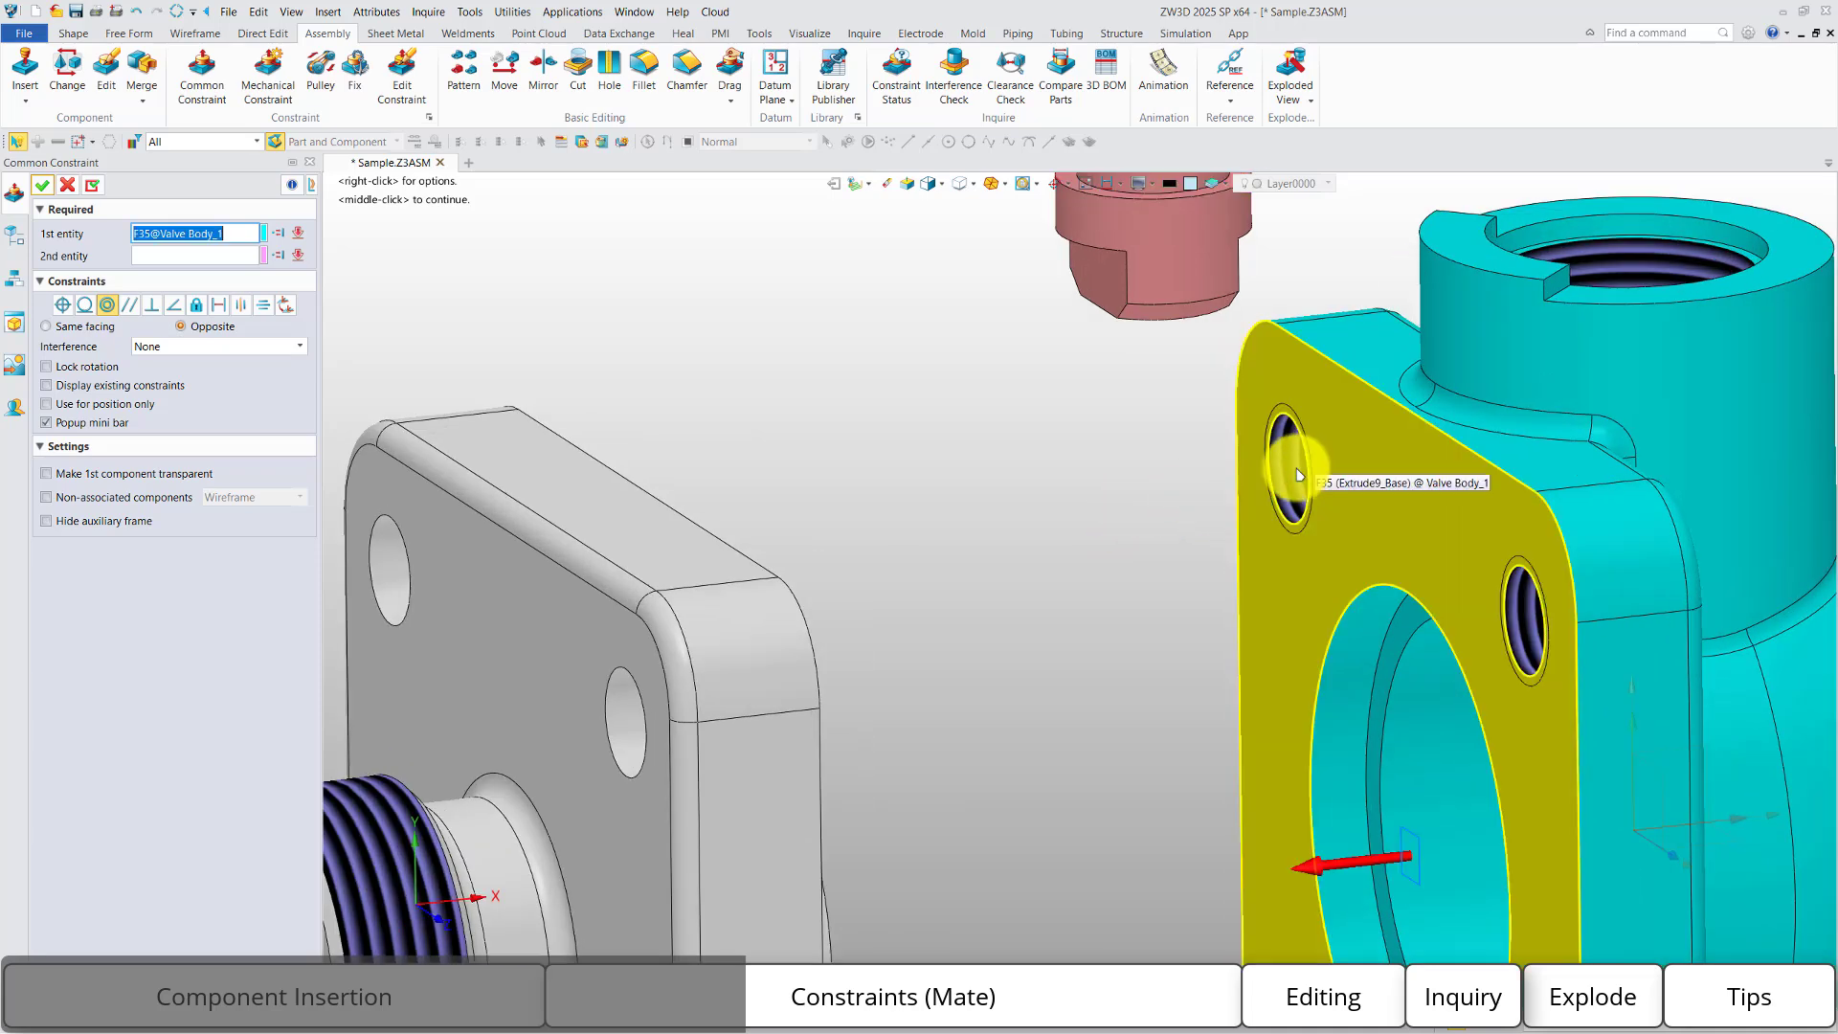
middle_click_drag(817, 628, 927, 558)
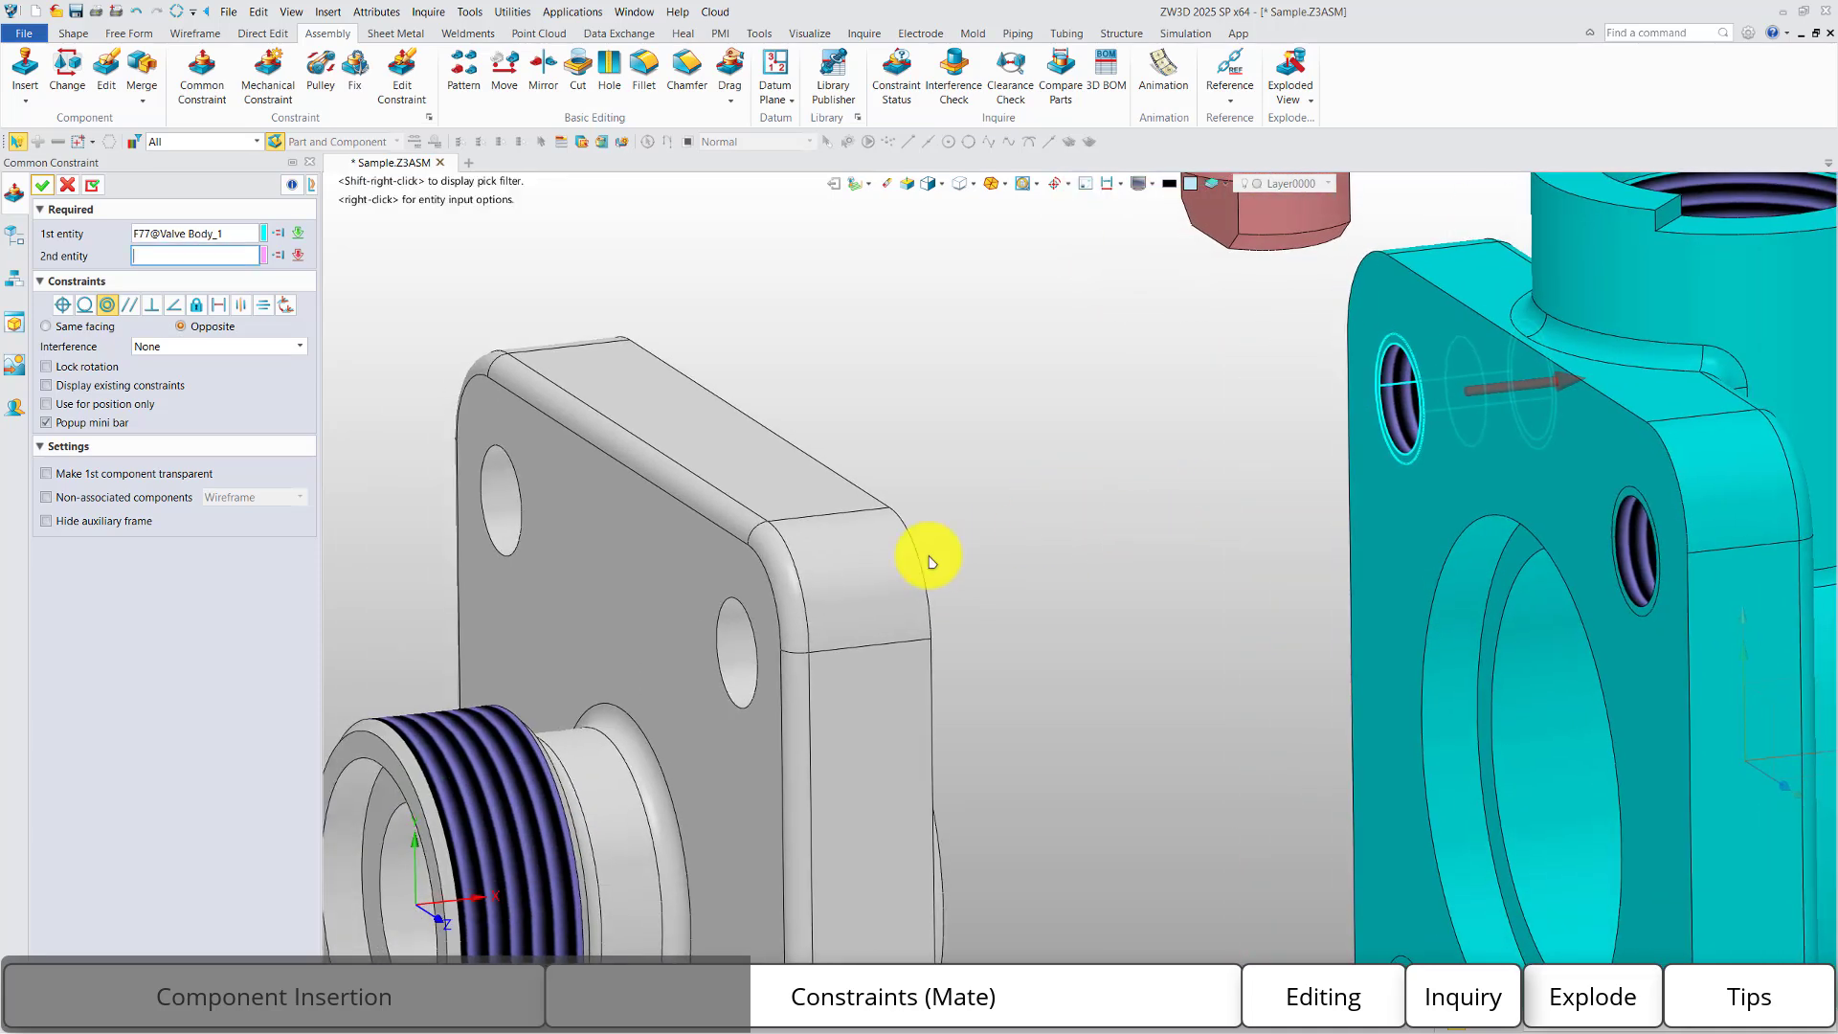
scroll(815, 579, "up", 2)
right_click_drag(732, 557, 713, 507)
left_click(356, 649)
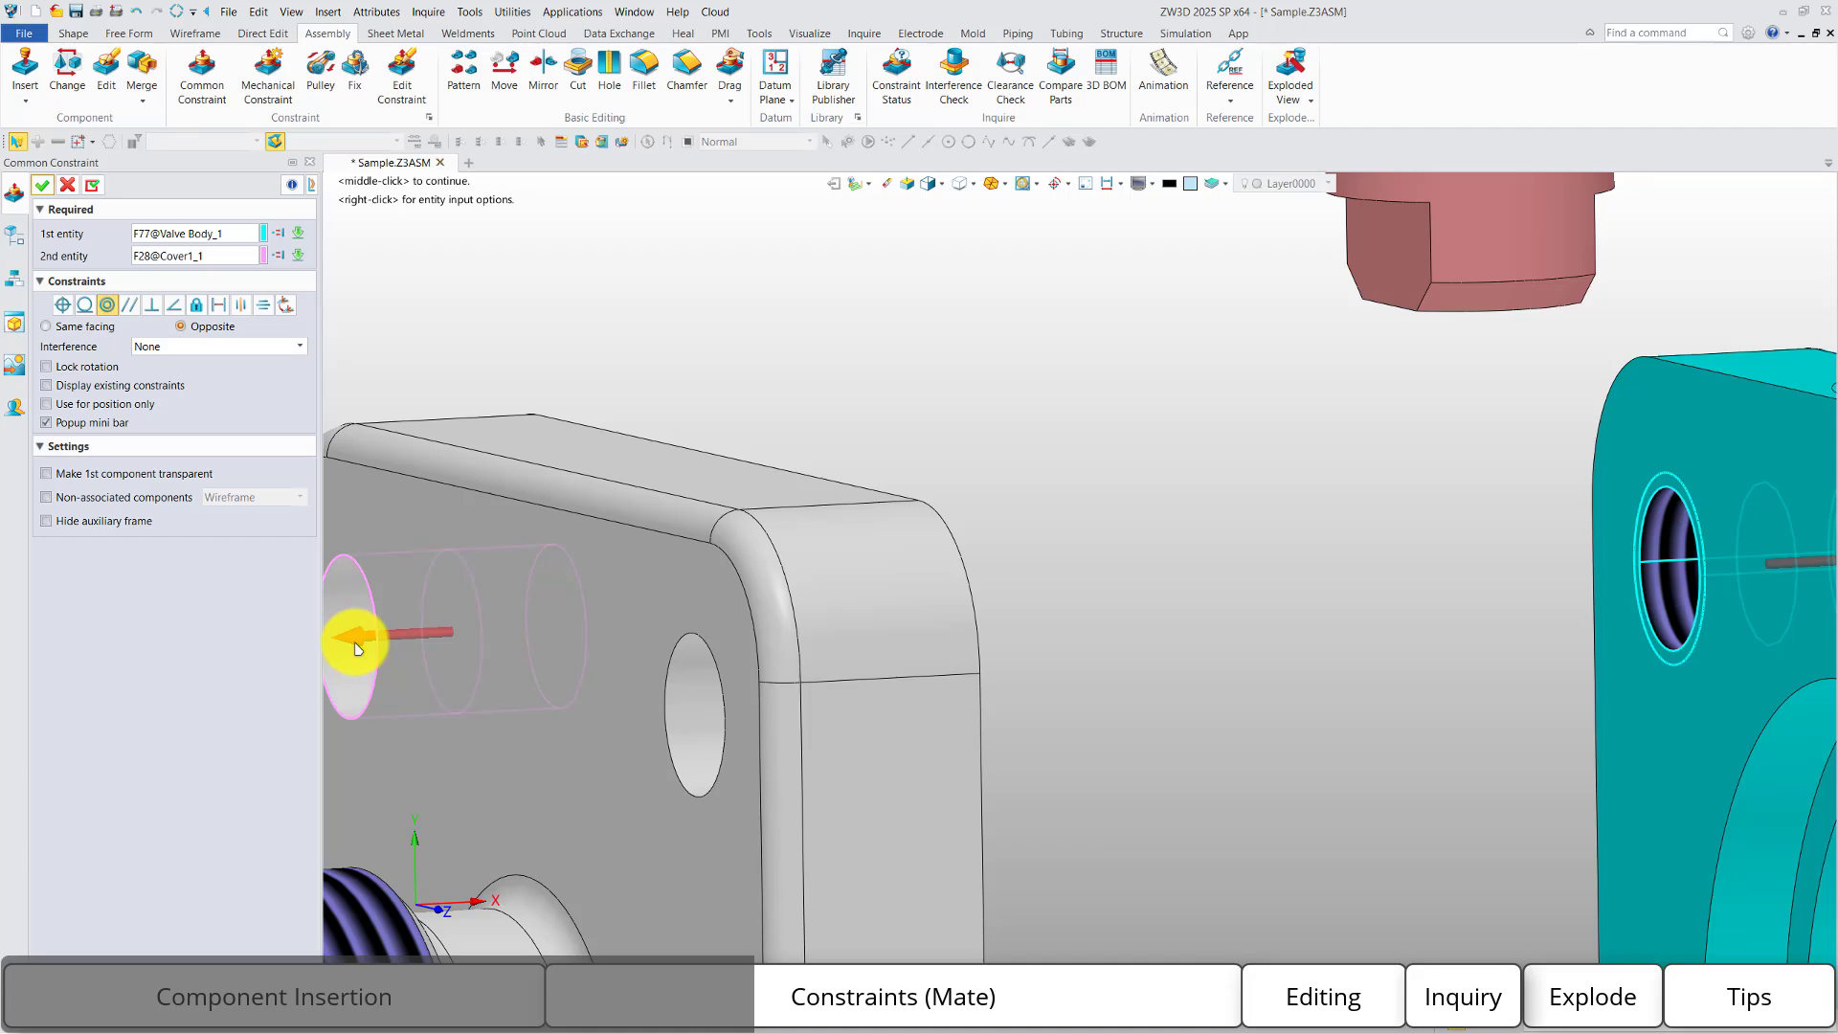
left_click(563, 690)
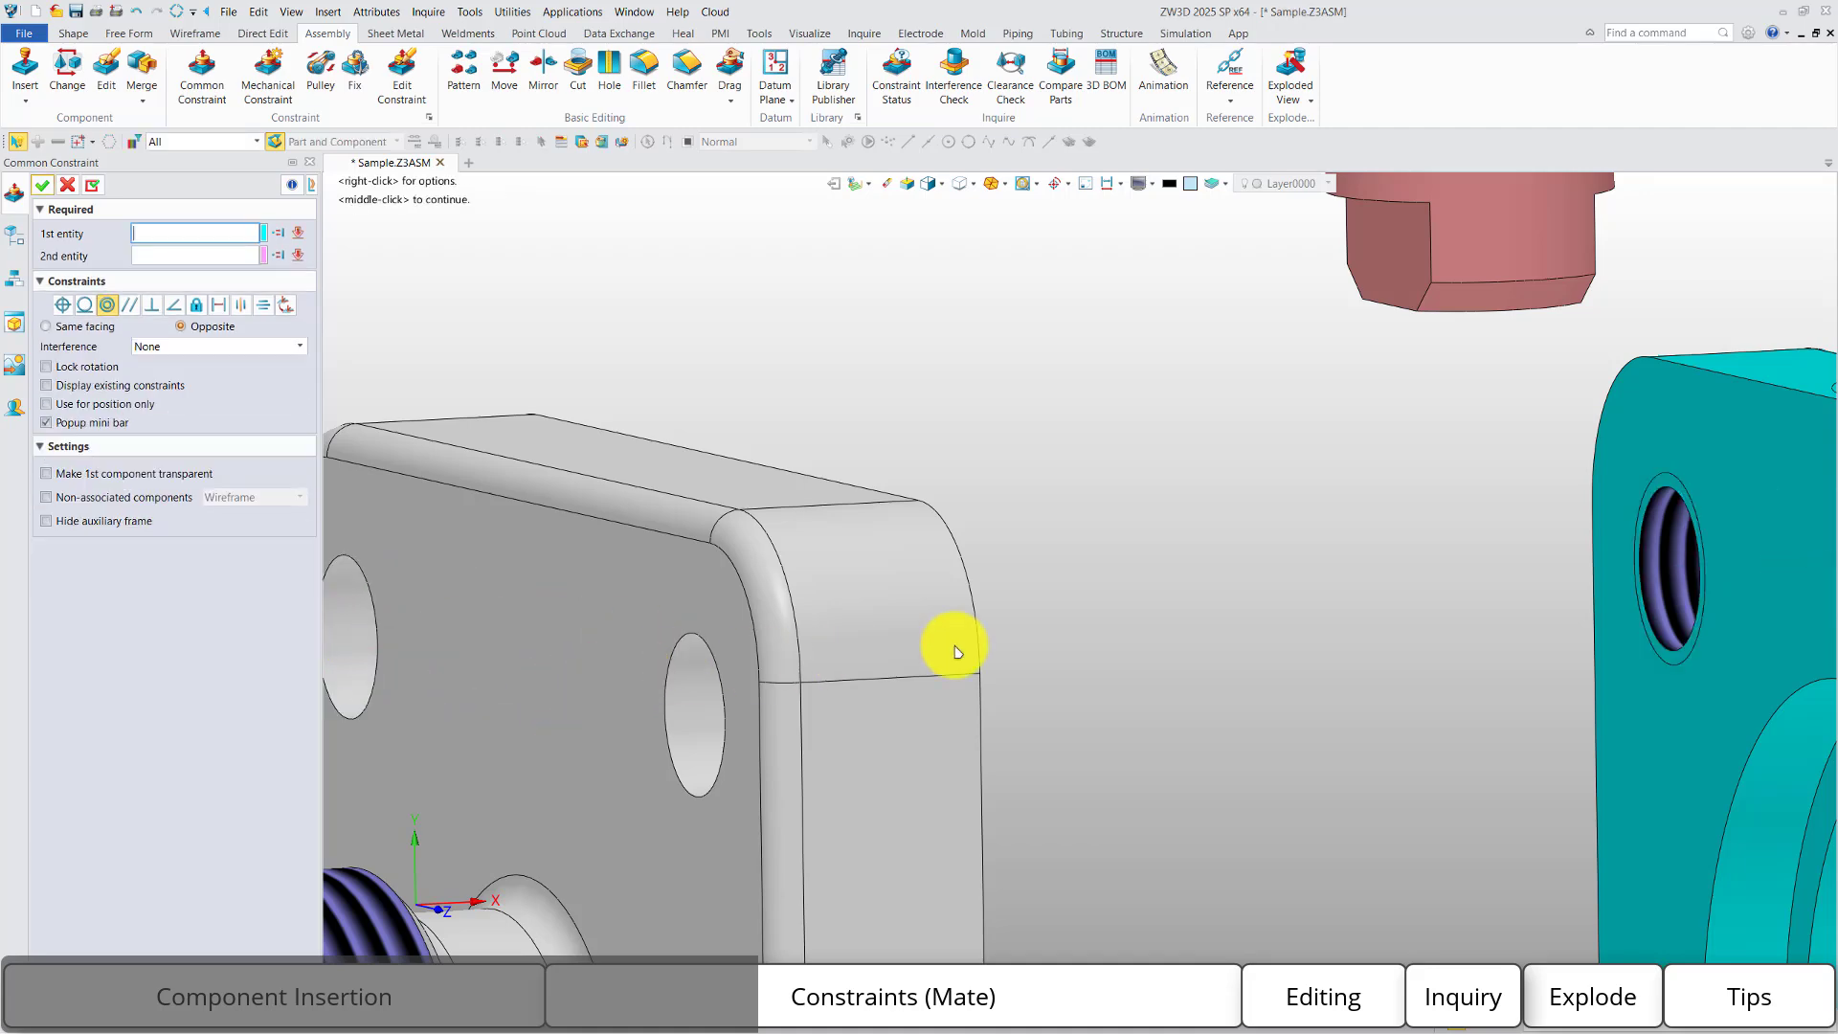
scroll(952, 644, "down", 5)
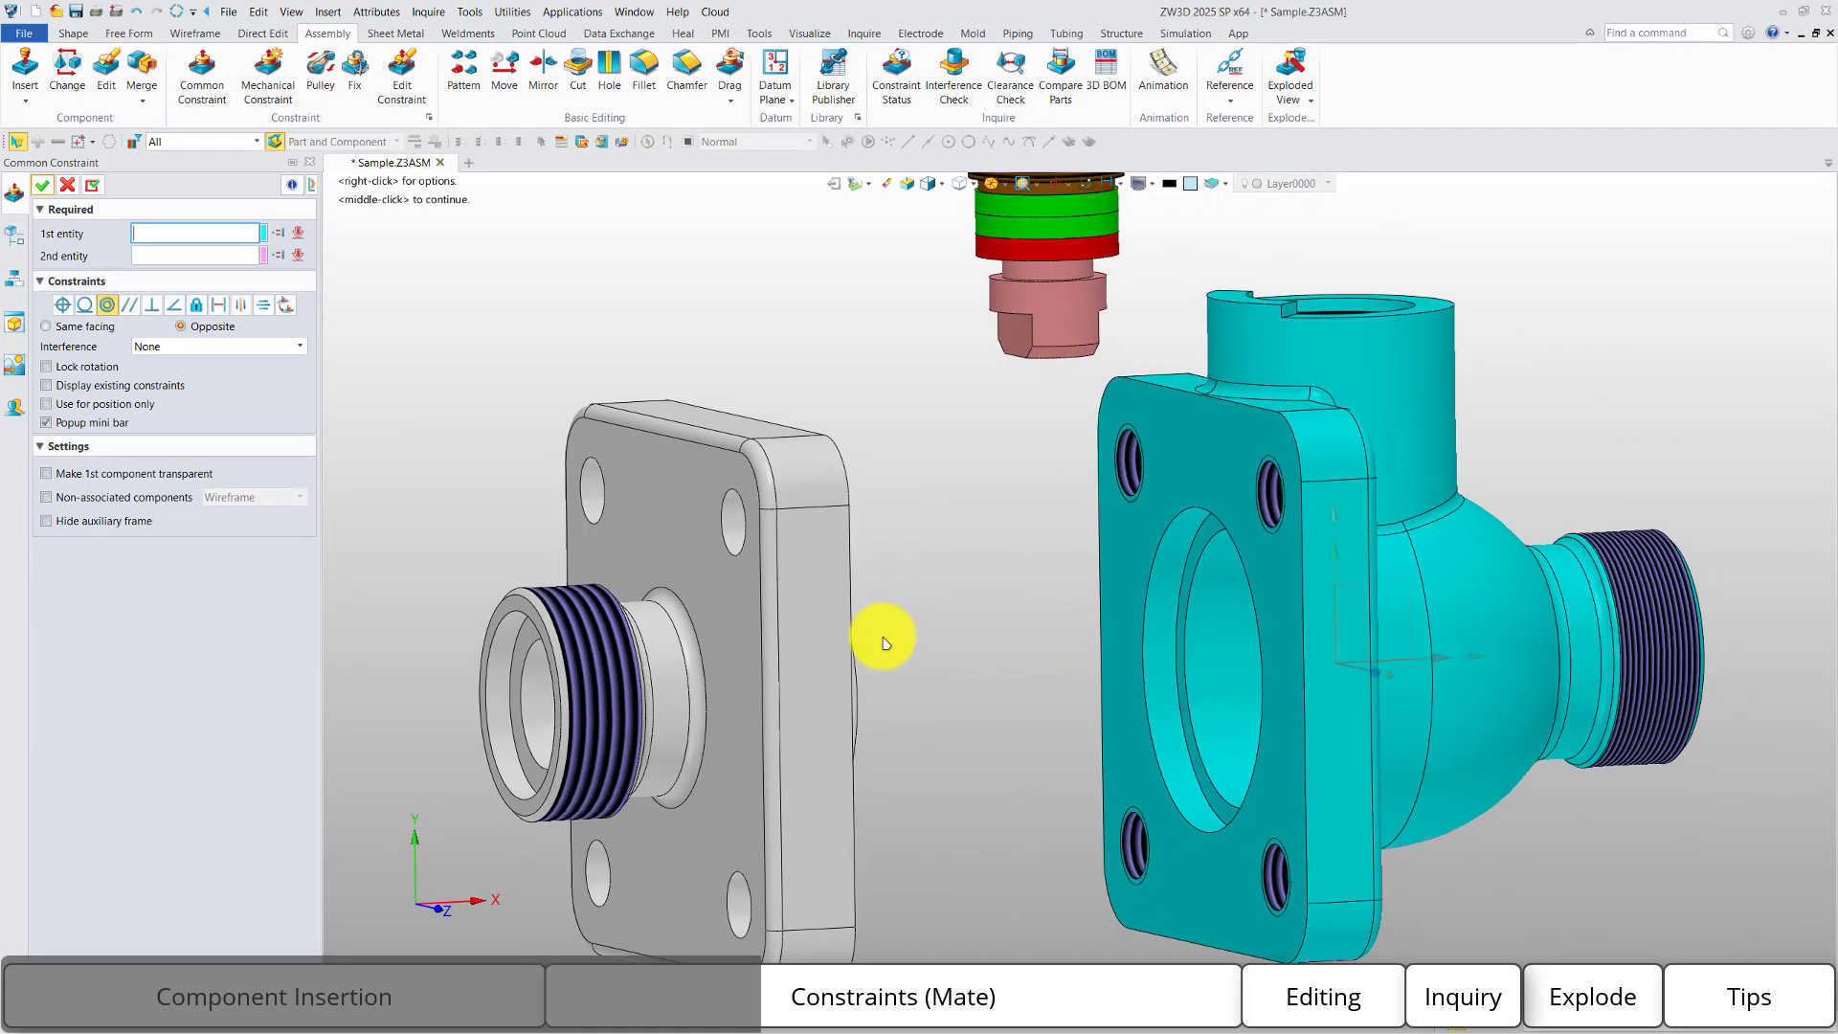
right_click_drag(883, 636, 816, 652)
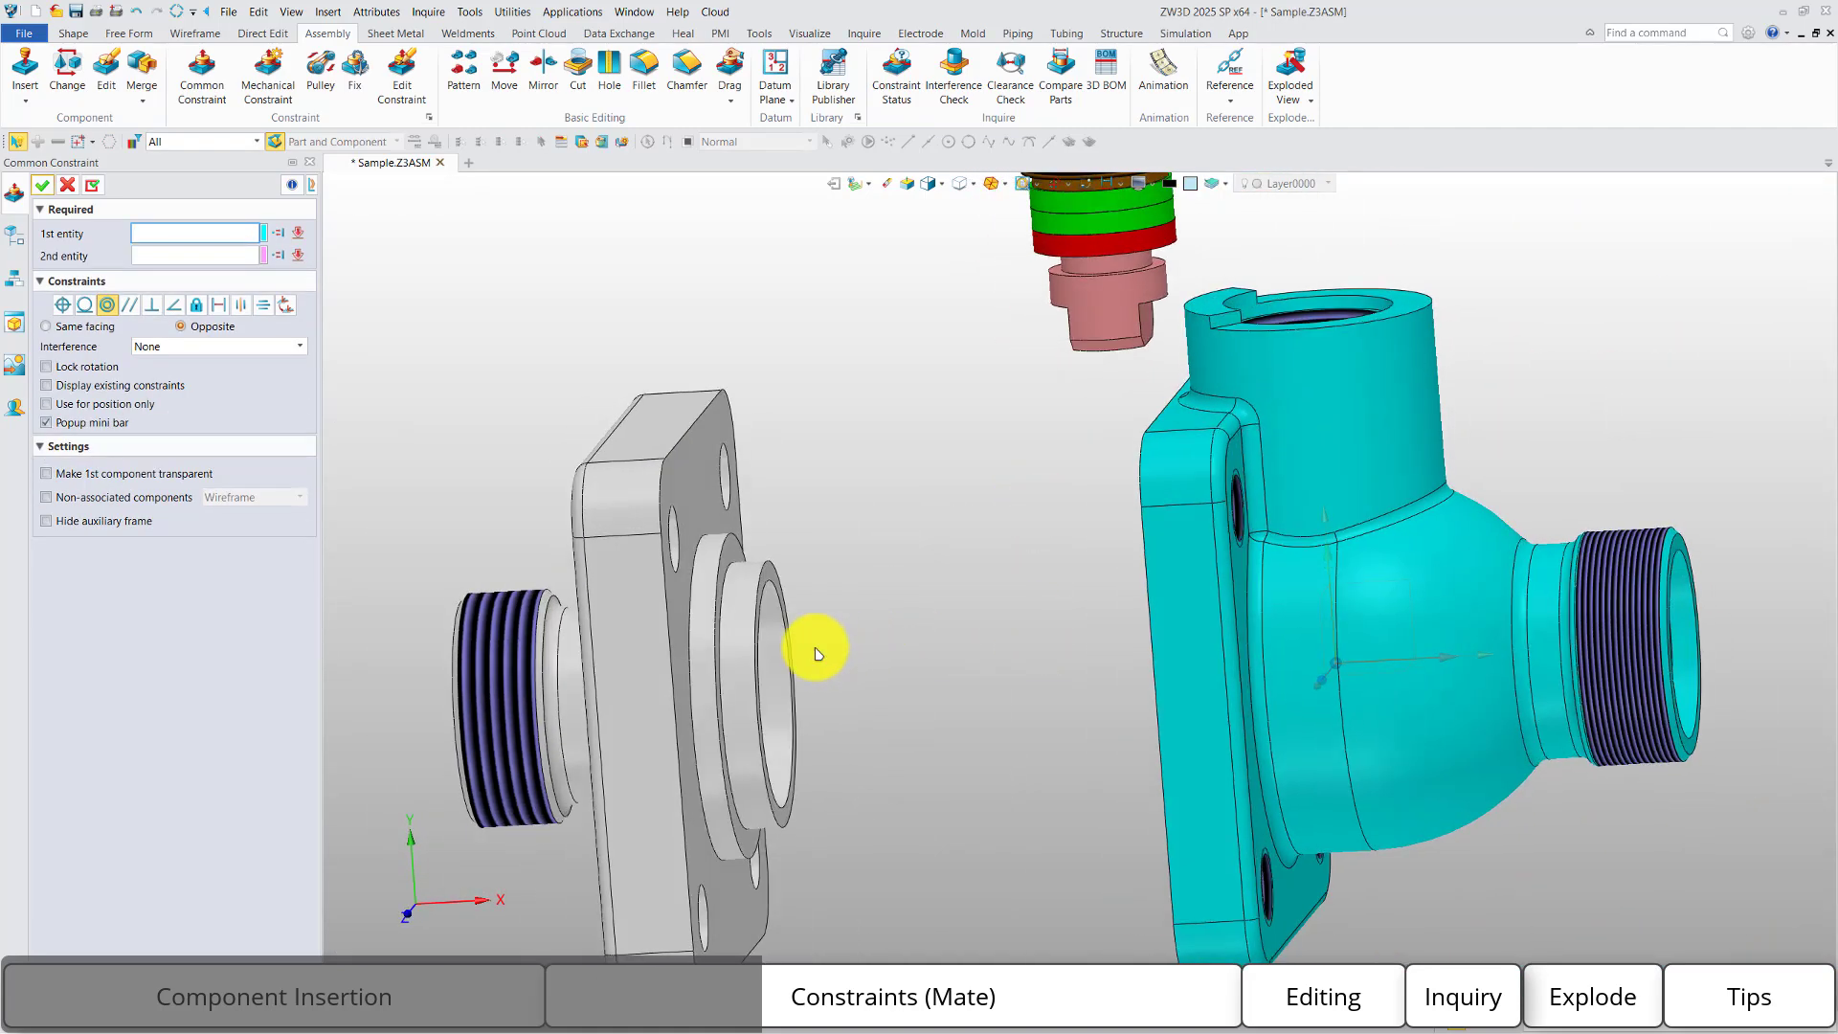
Add a coincident constraint with opposite facing between Cover1's inner flange face and the valve body's flange face.
right_click_drag(710, 620, 660, 628)
left_click(667, 624)
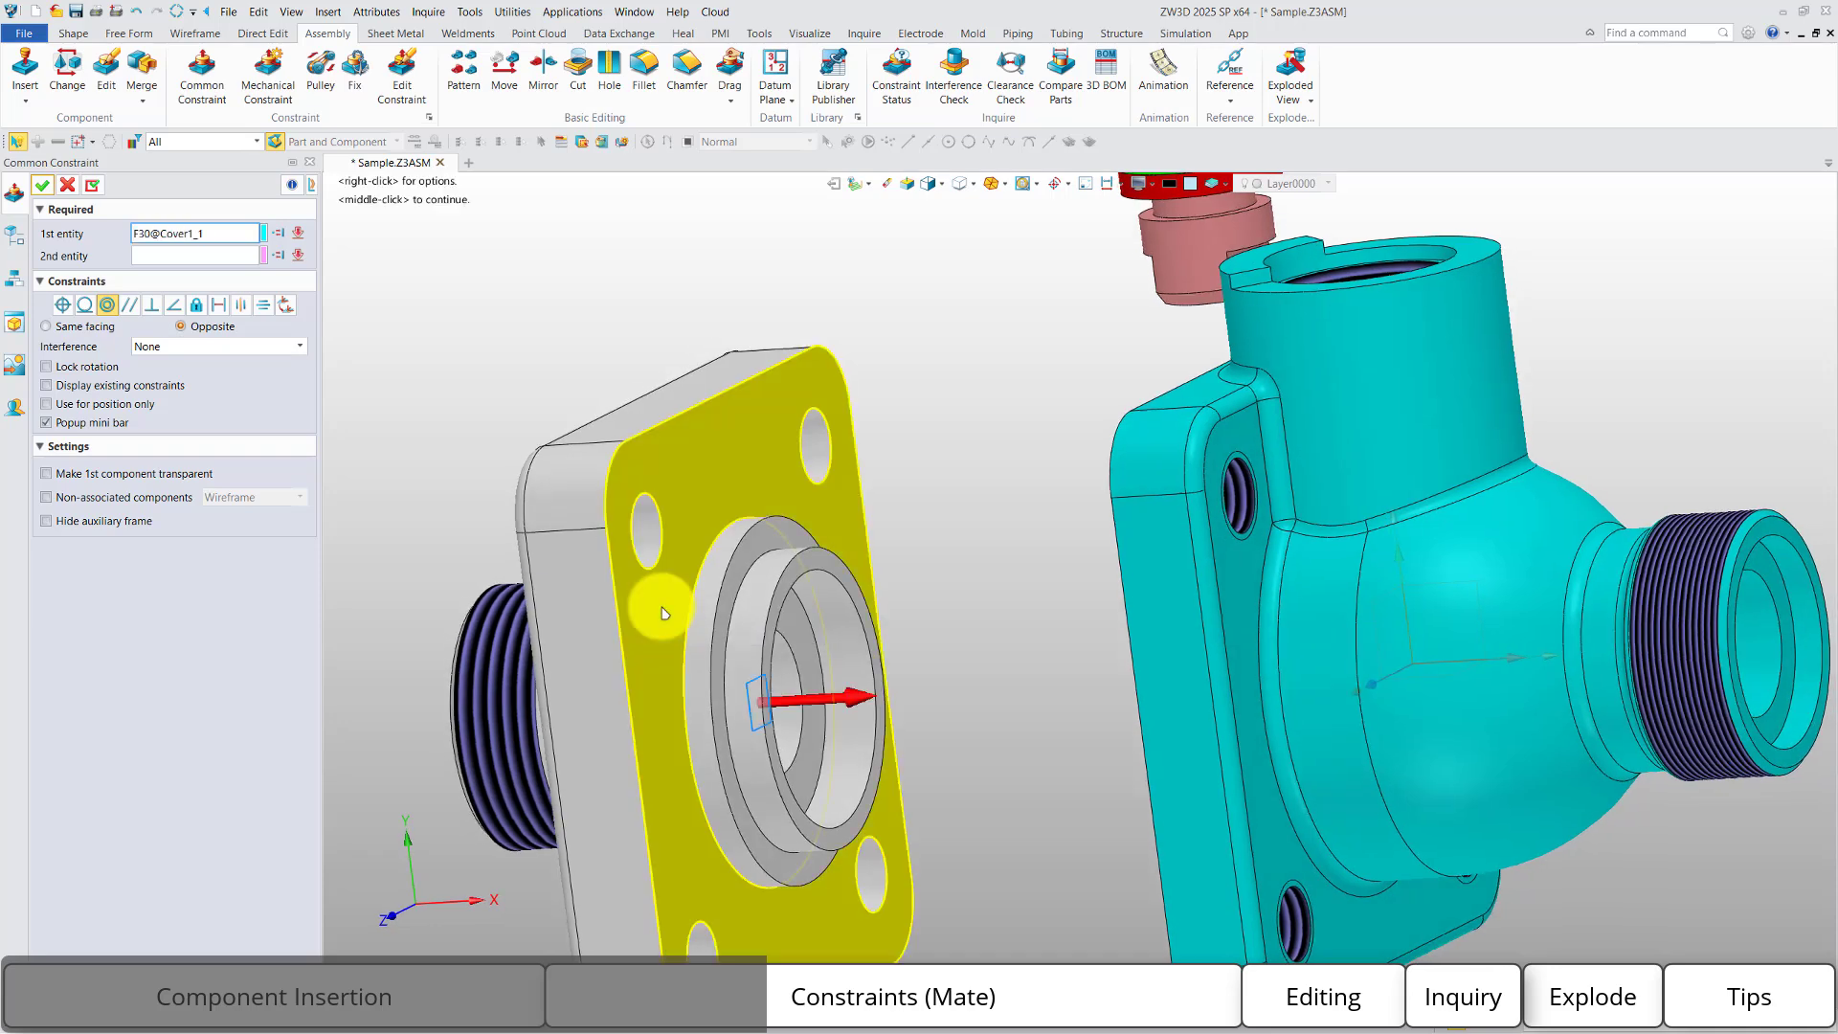
right_click_drag(1001, 558, 1177, 537)
left_click(1357, 470)
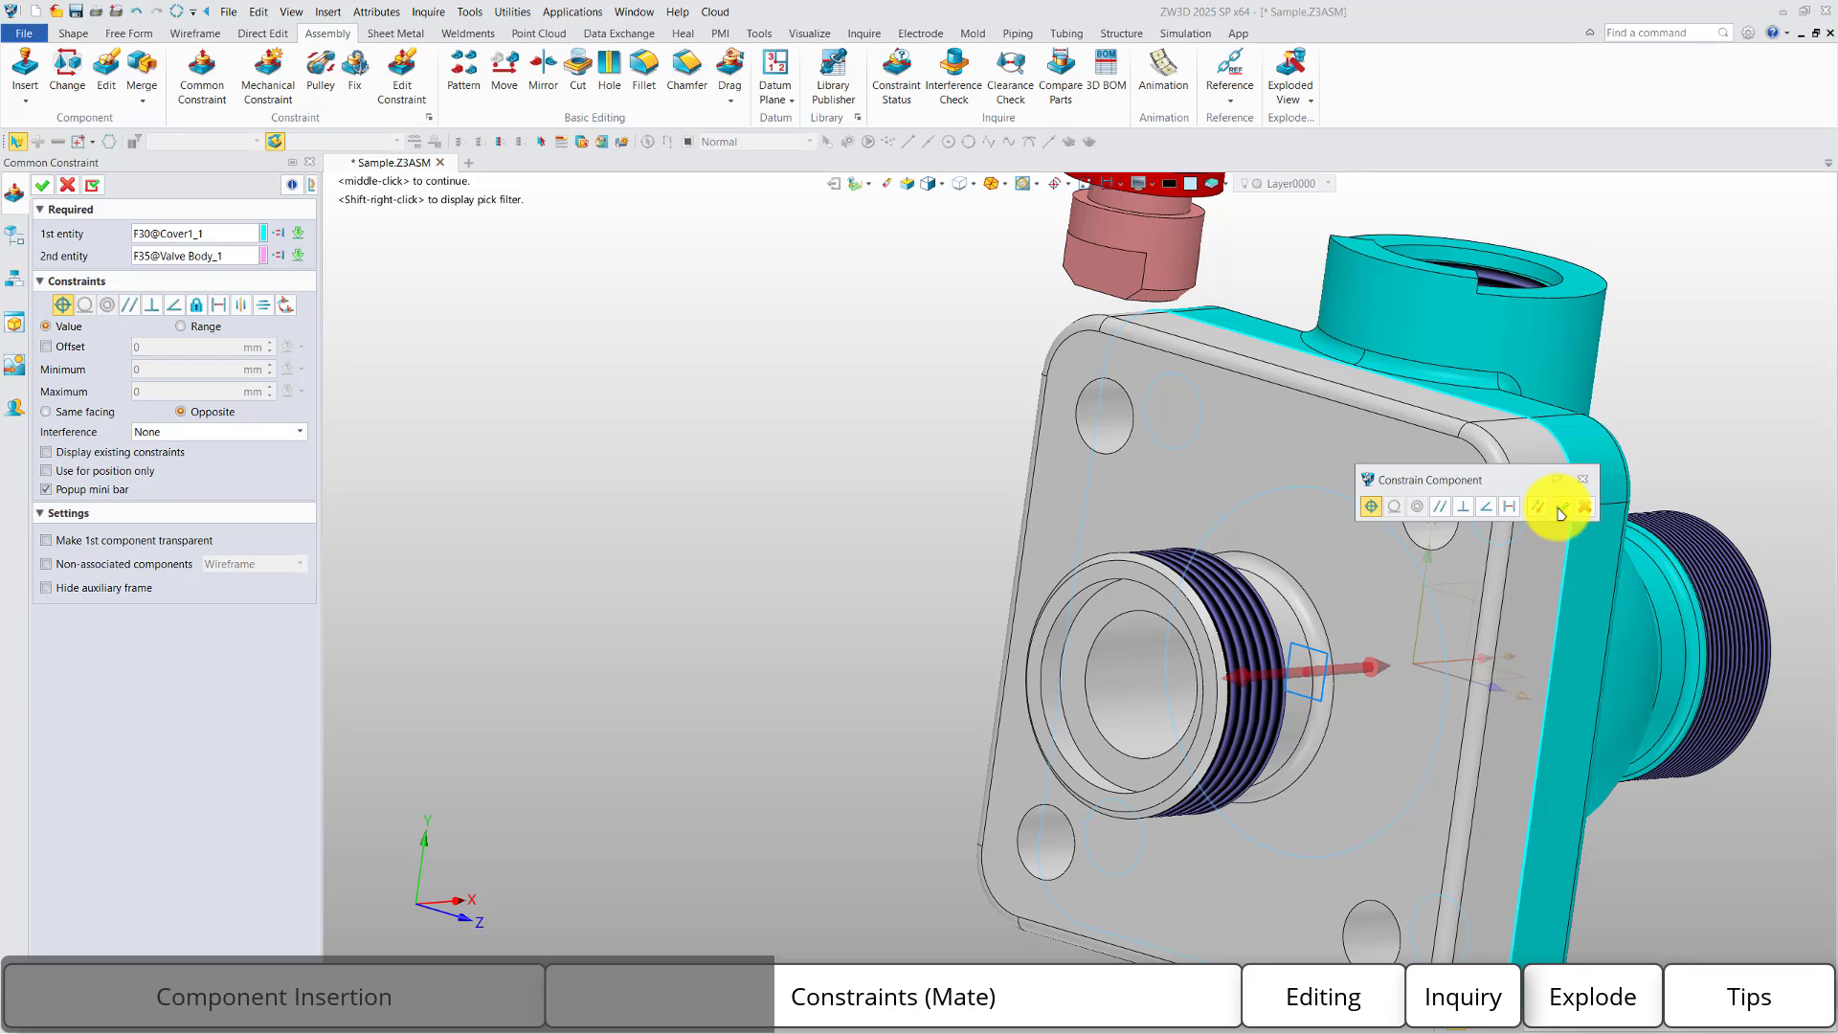
left_click(1560, 508)
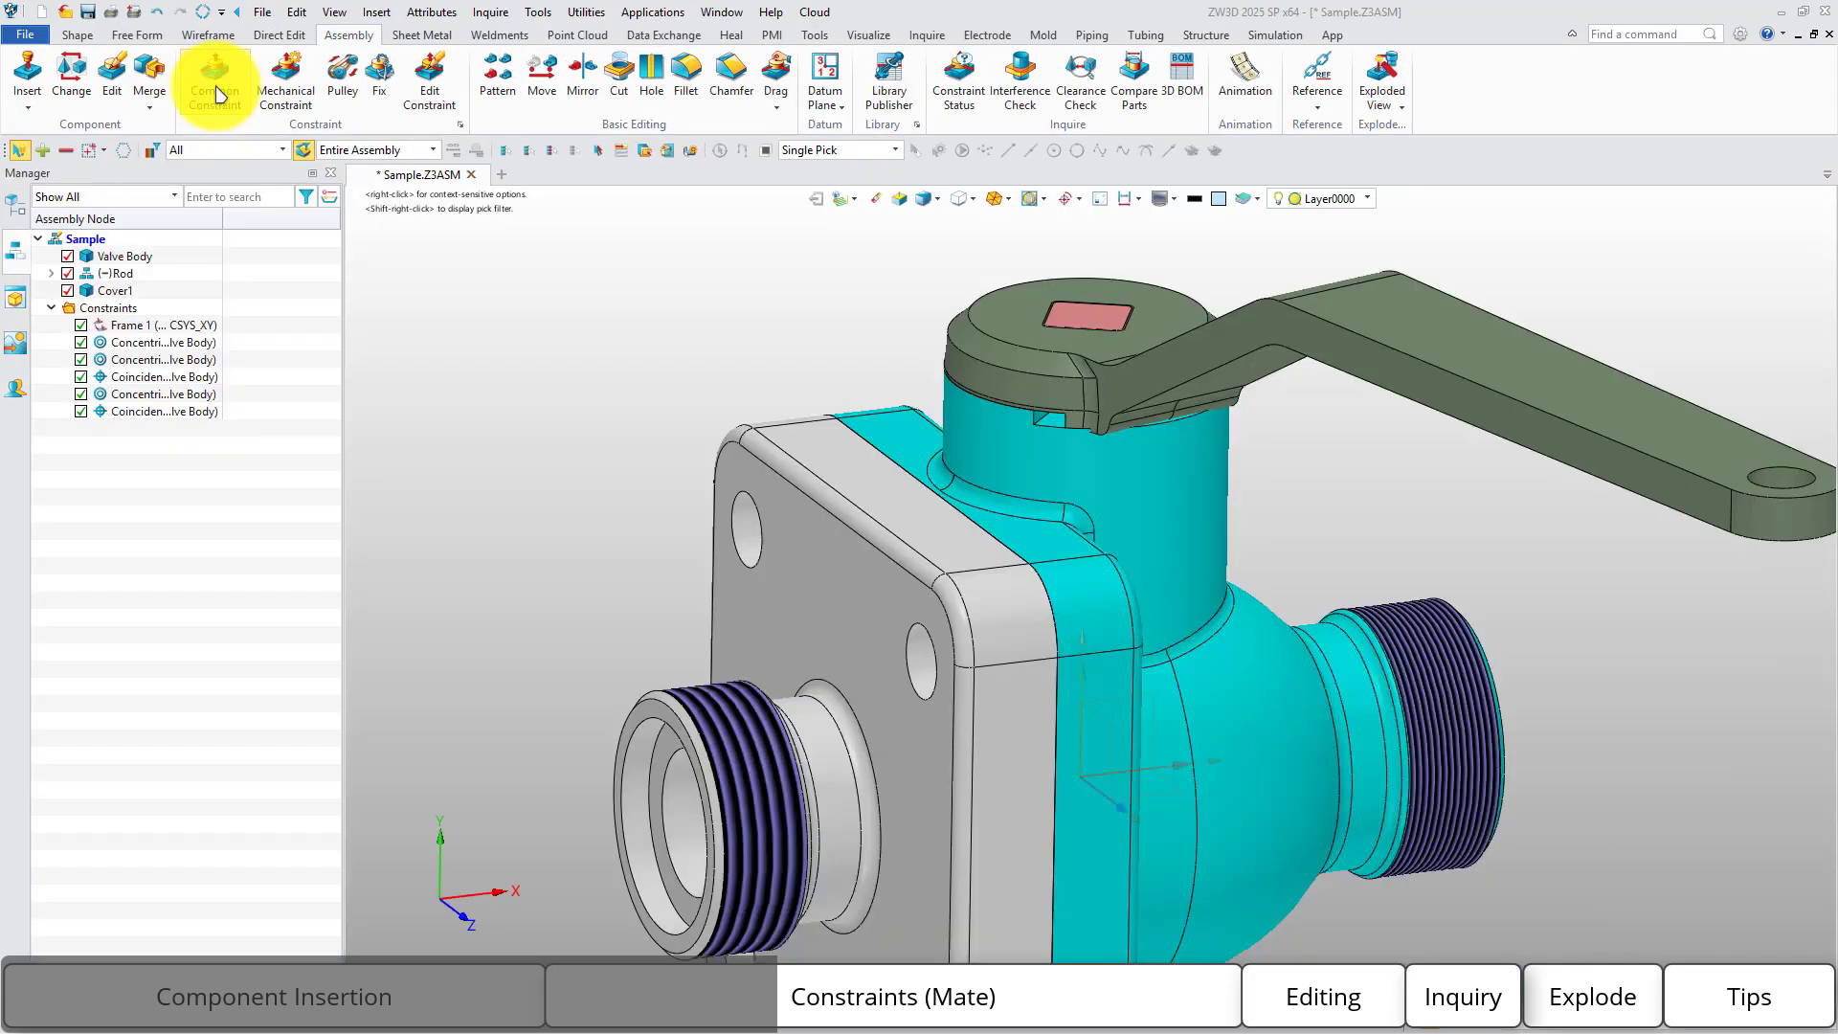
Start a range-type angle constraint between the wrench's stop face and the side face of the valve body's neck notch.
left_click(216, 90)
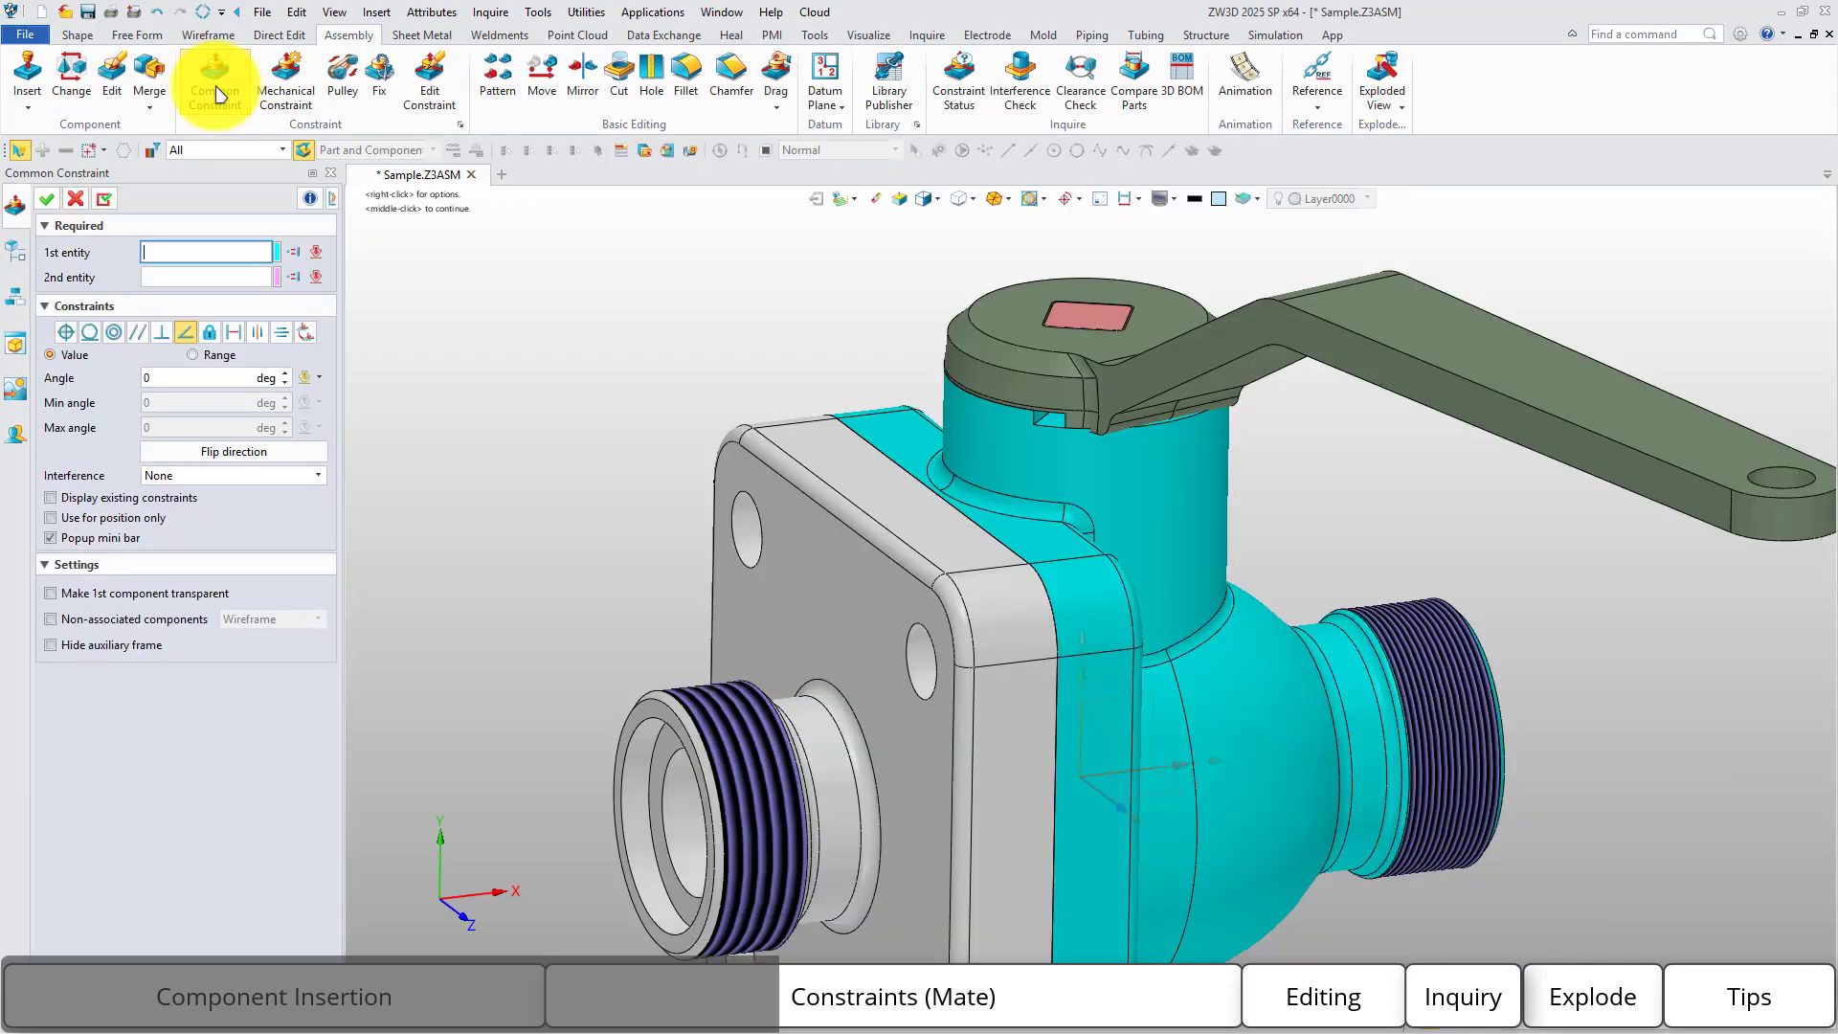
left_click(235, 356)
left_click(1040, 393)
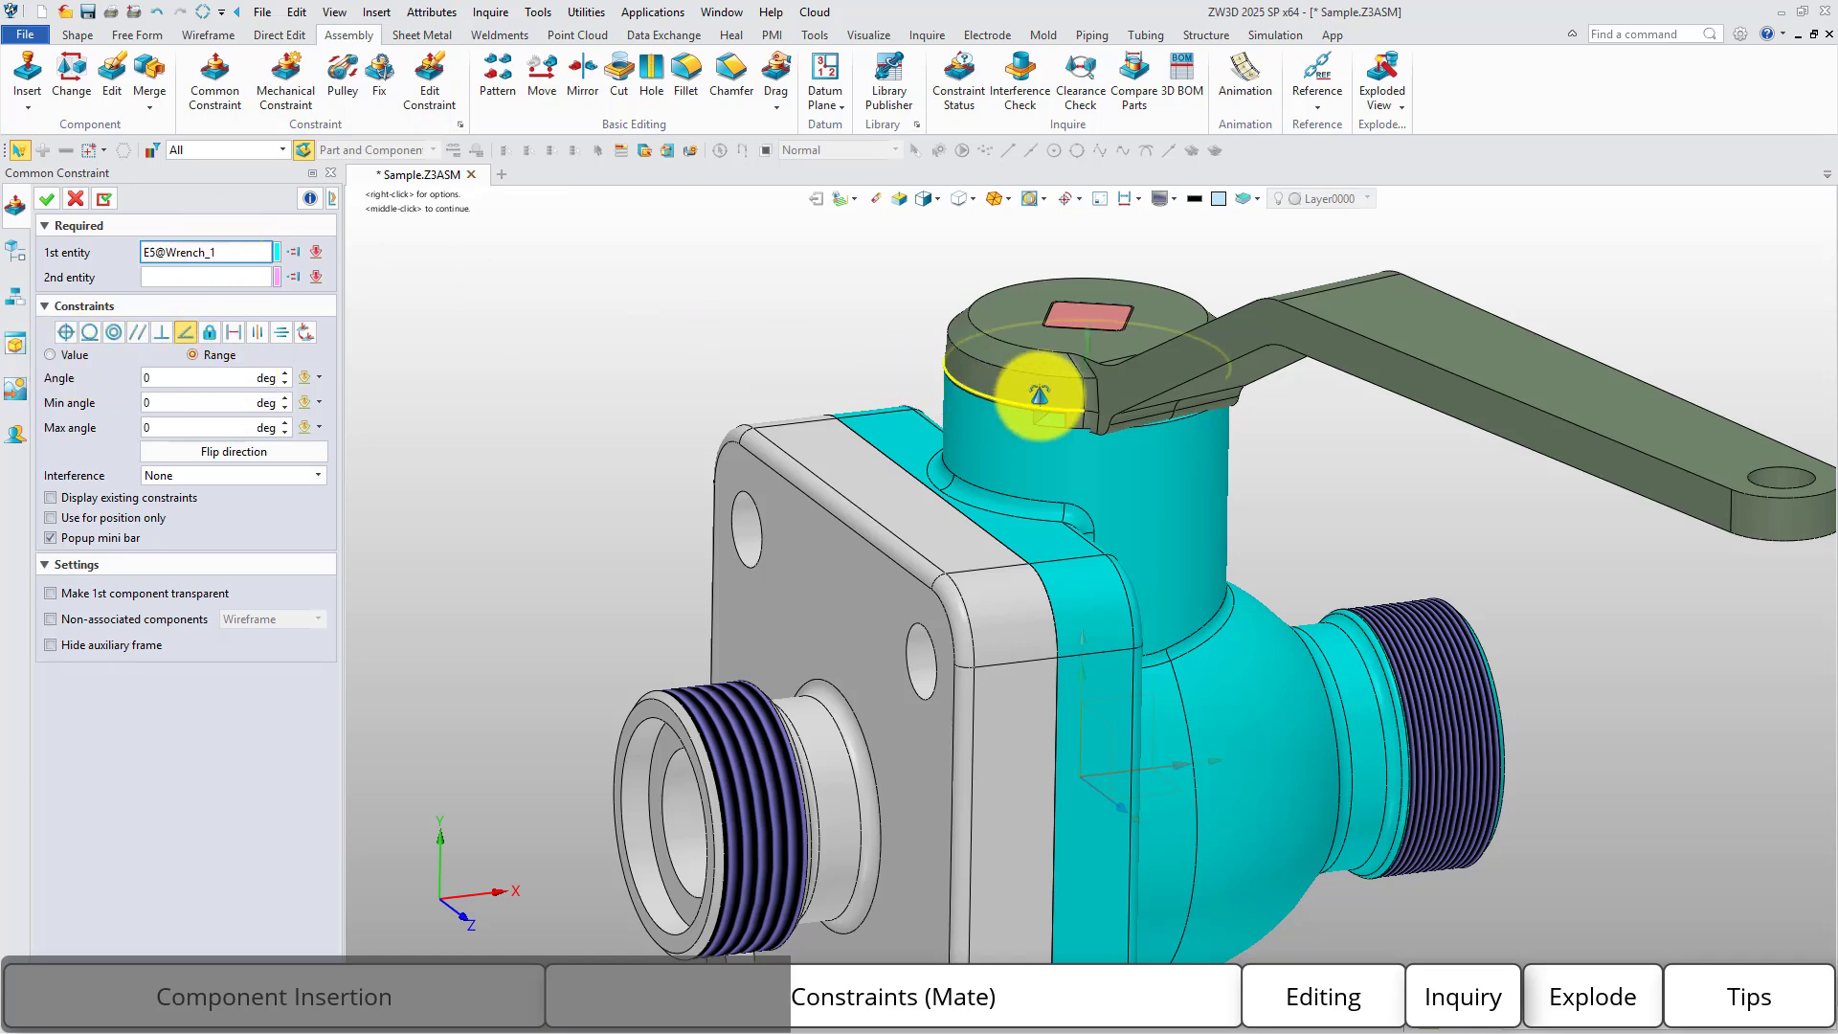
scroll(1054, 398, "up", 8)
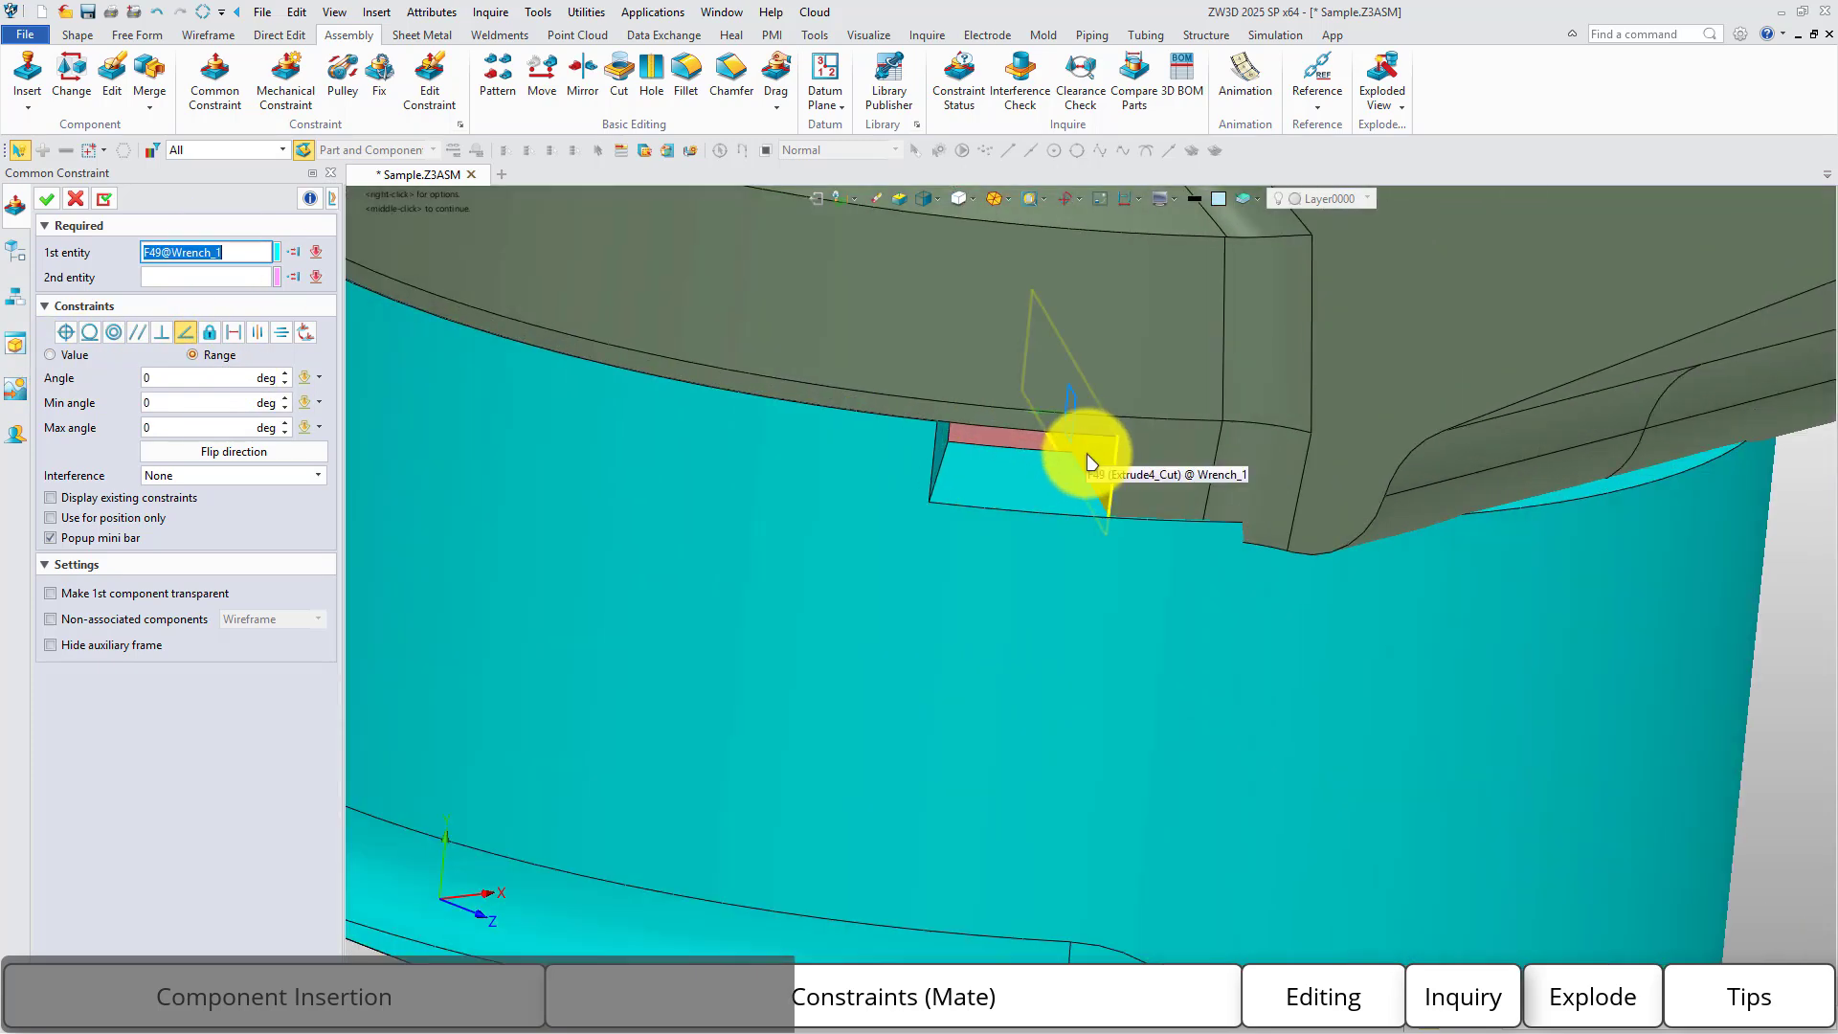
left_click(1027, 478)
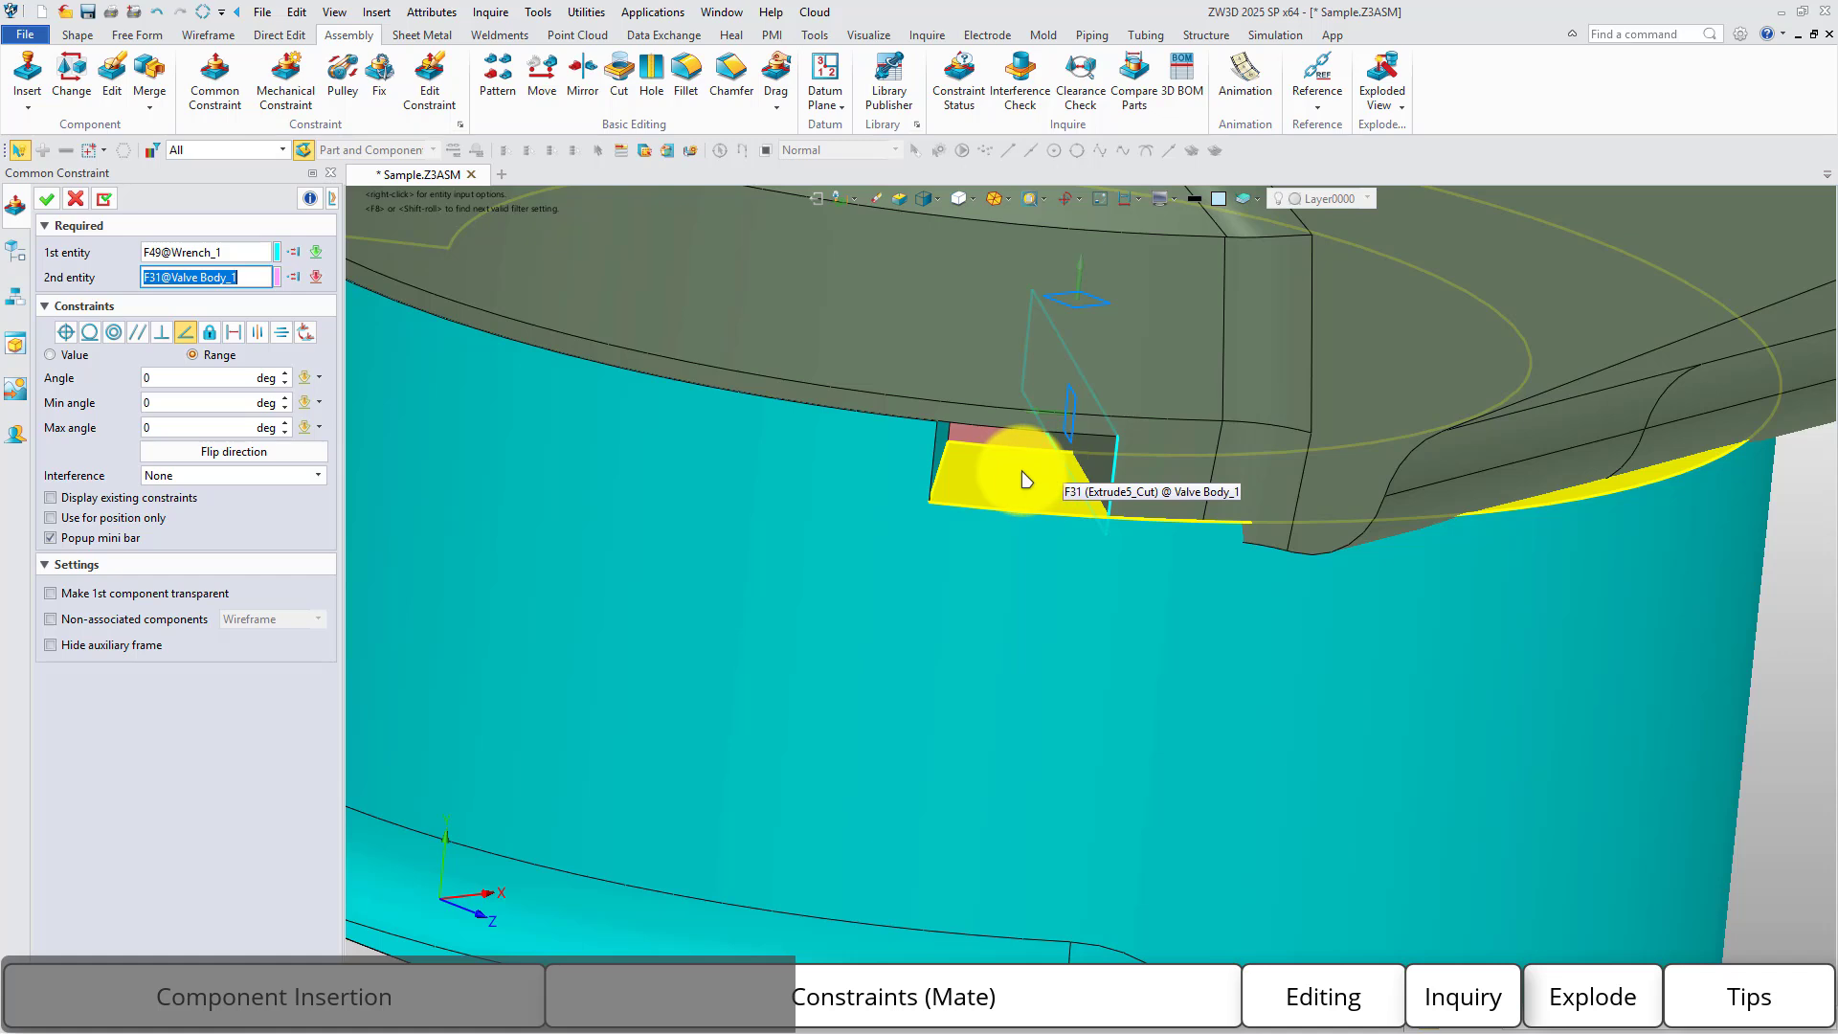
left_click(942, 446)
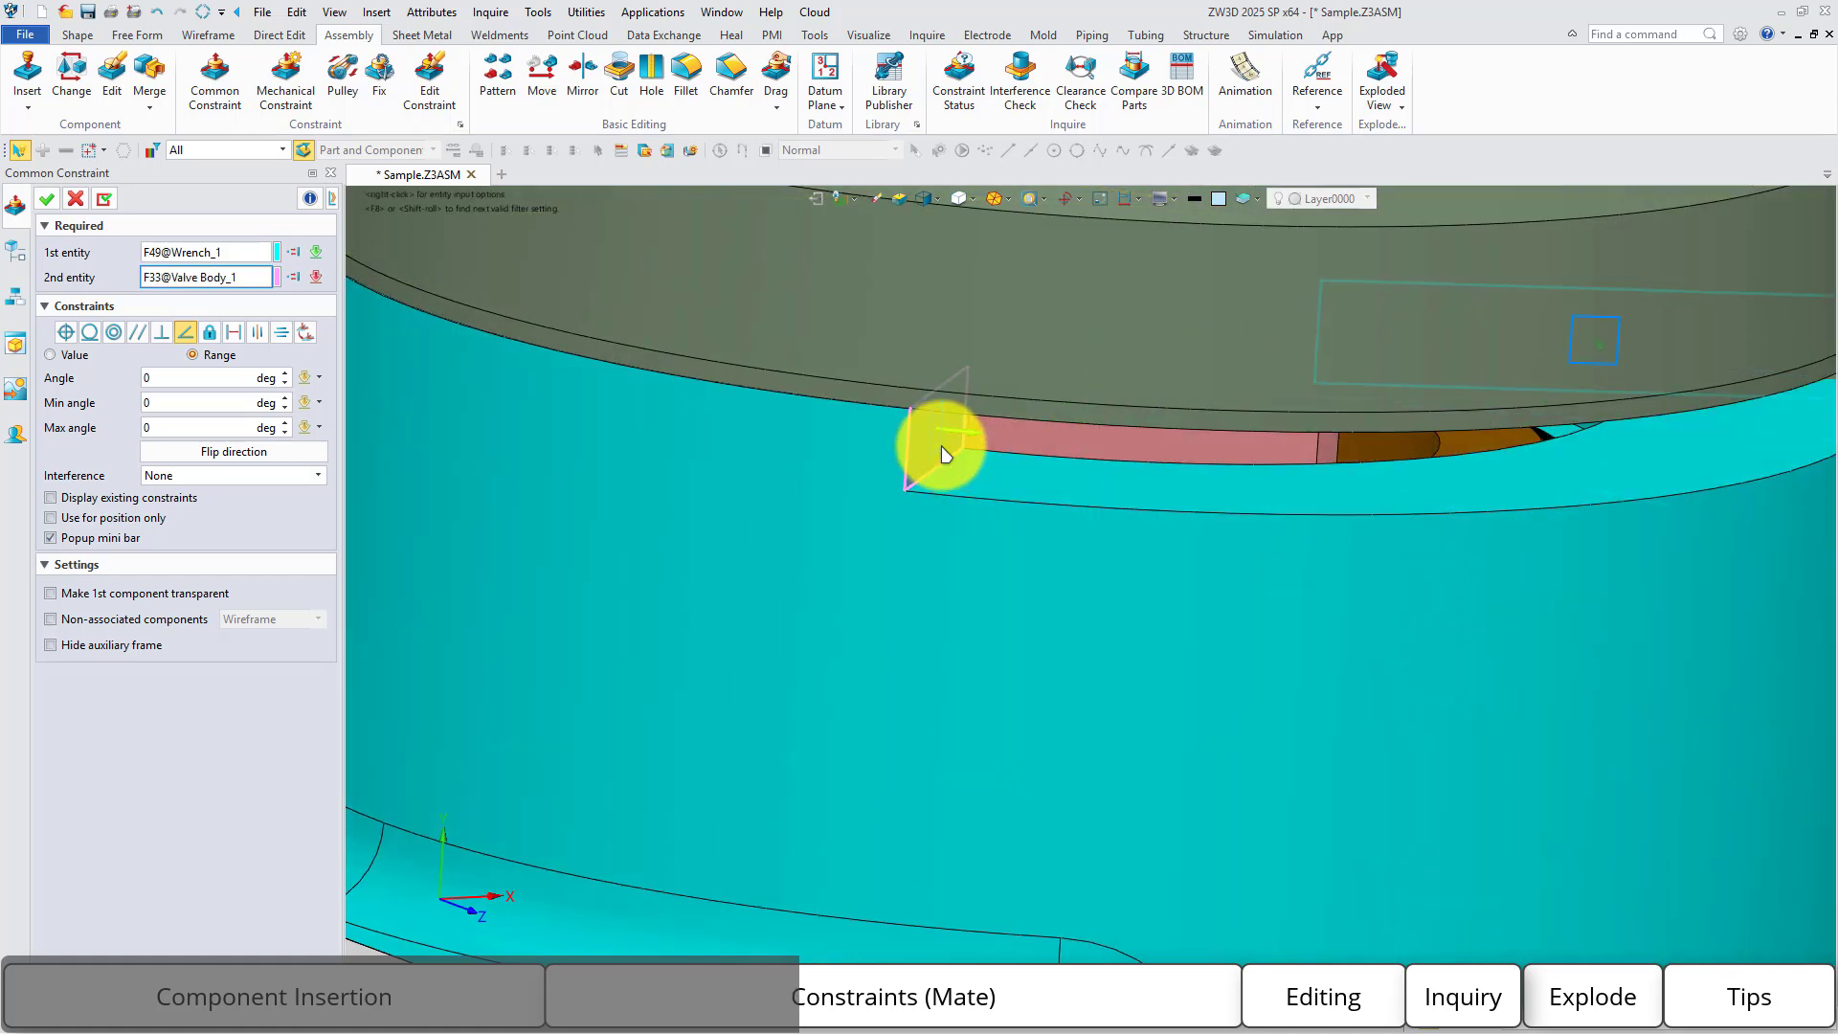
Set the angle and the minimum angle to 180 deg and apply the range constraint.
type("180")
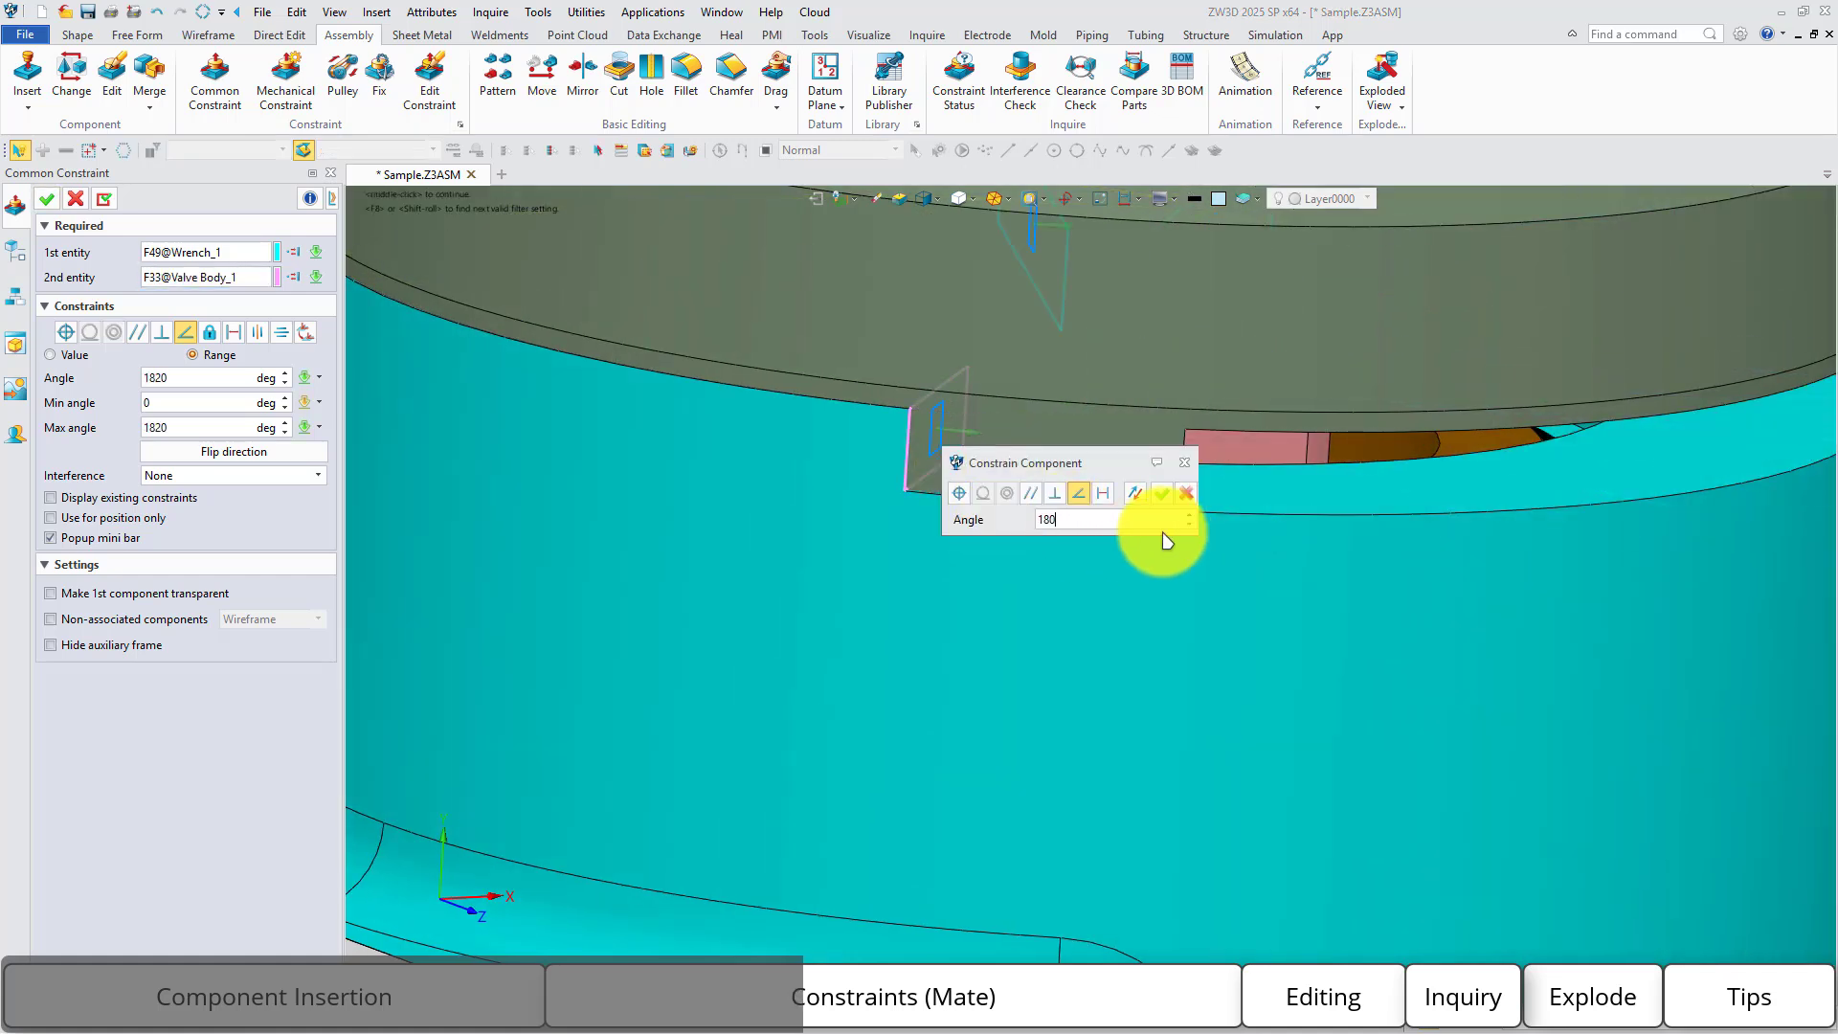
key("Return")
left_click_drag(183, 401, 124, 406)
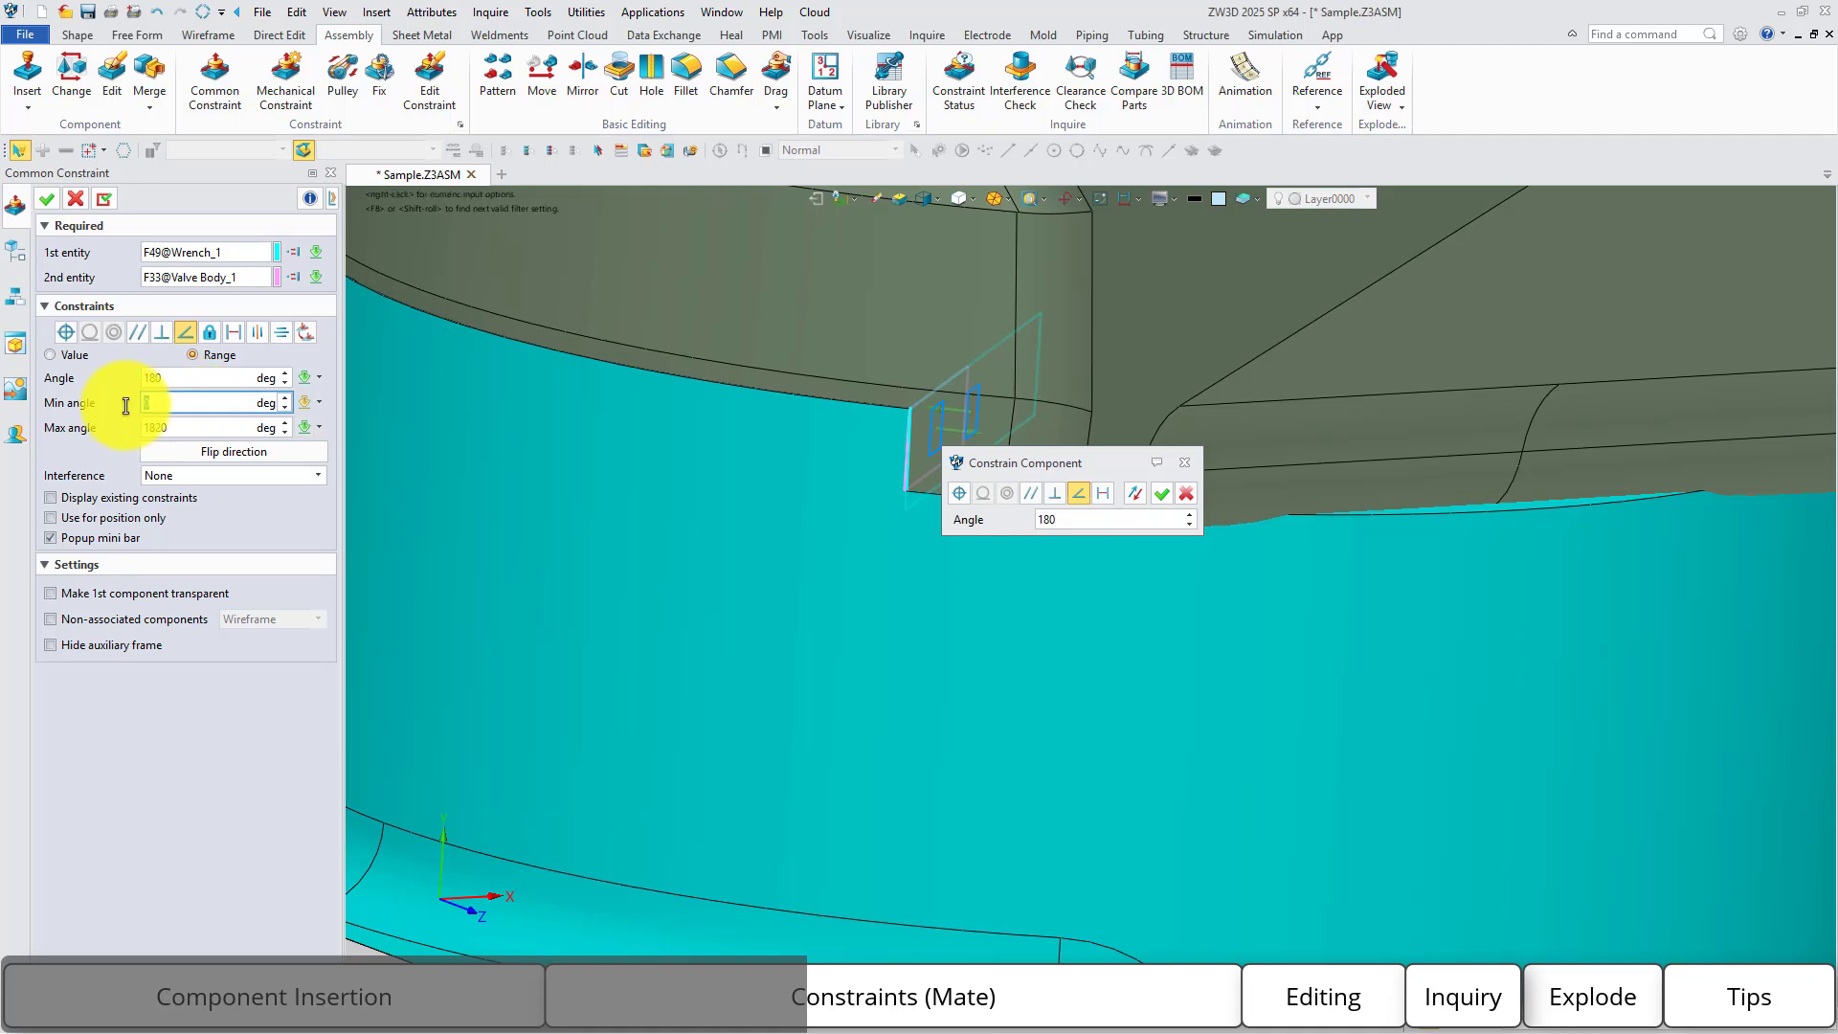
type("180")
key("Tab")
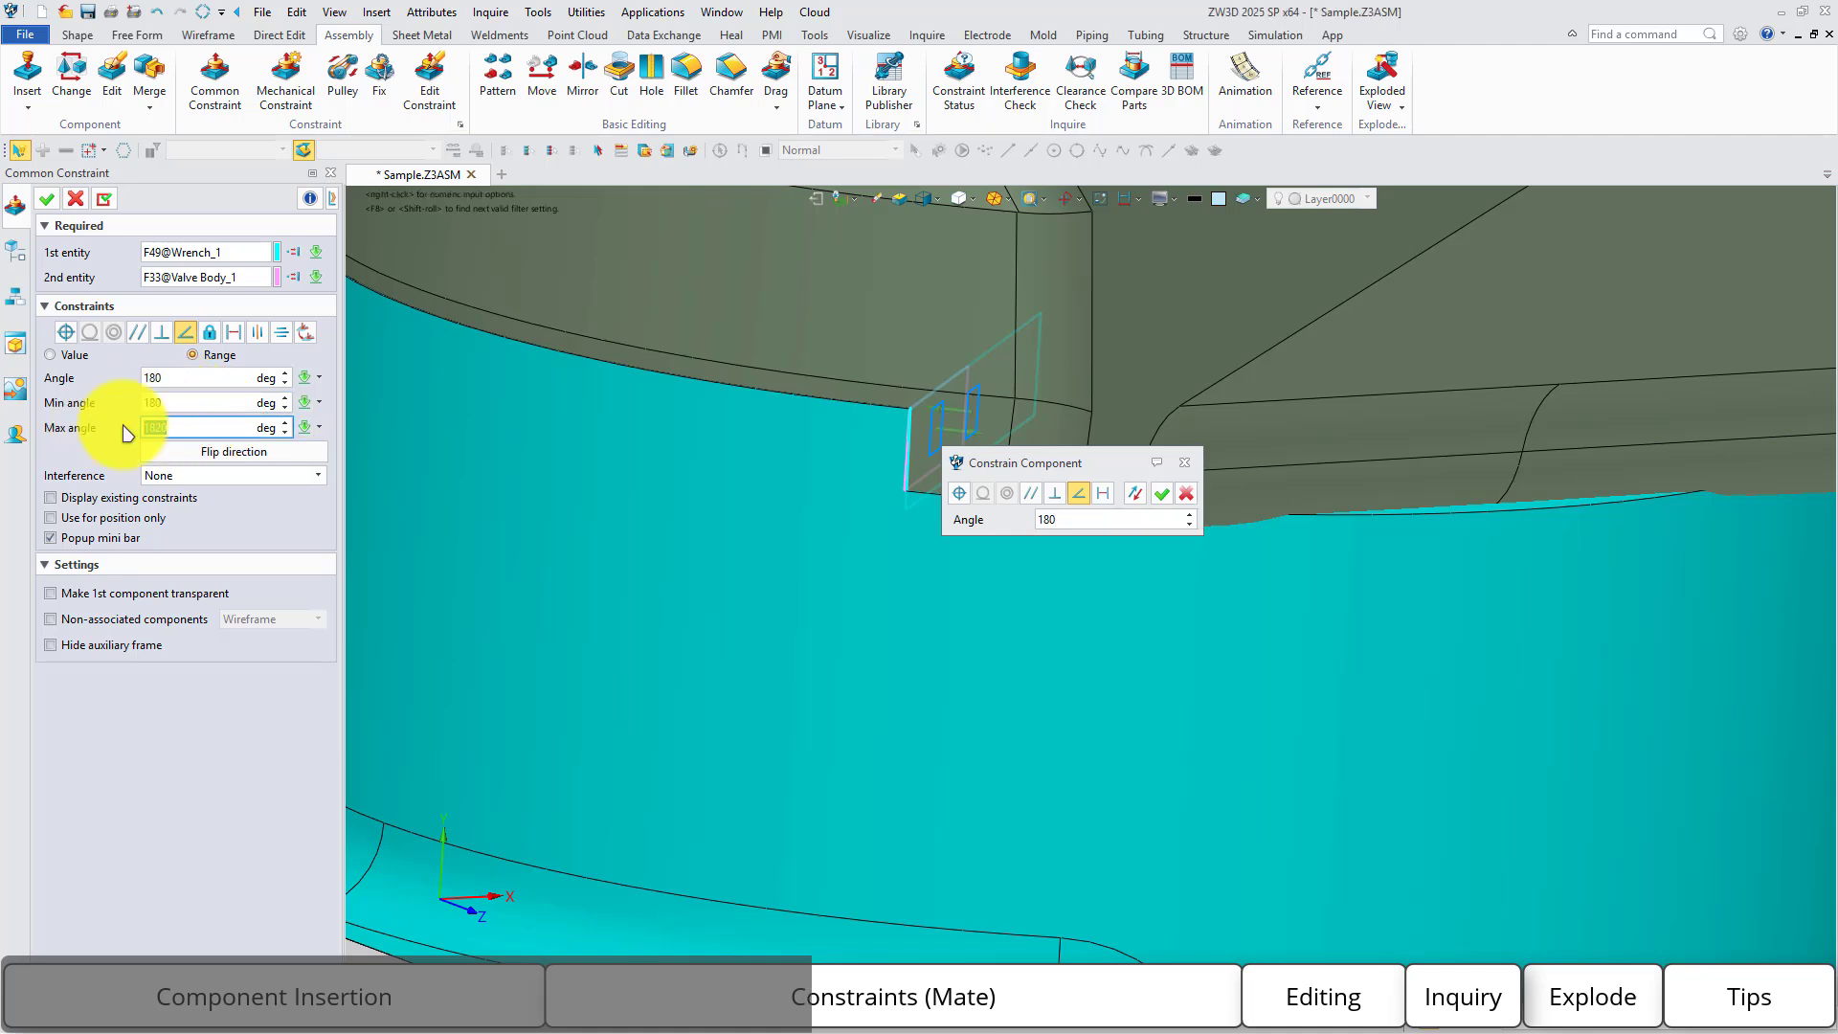
middle_click(758, 424)
Swing the wrench around the valve neck to test its angle limits.
scroll(837, 476, "down", 5)
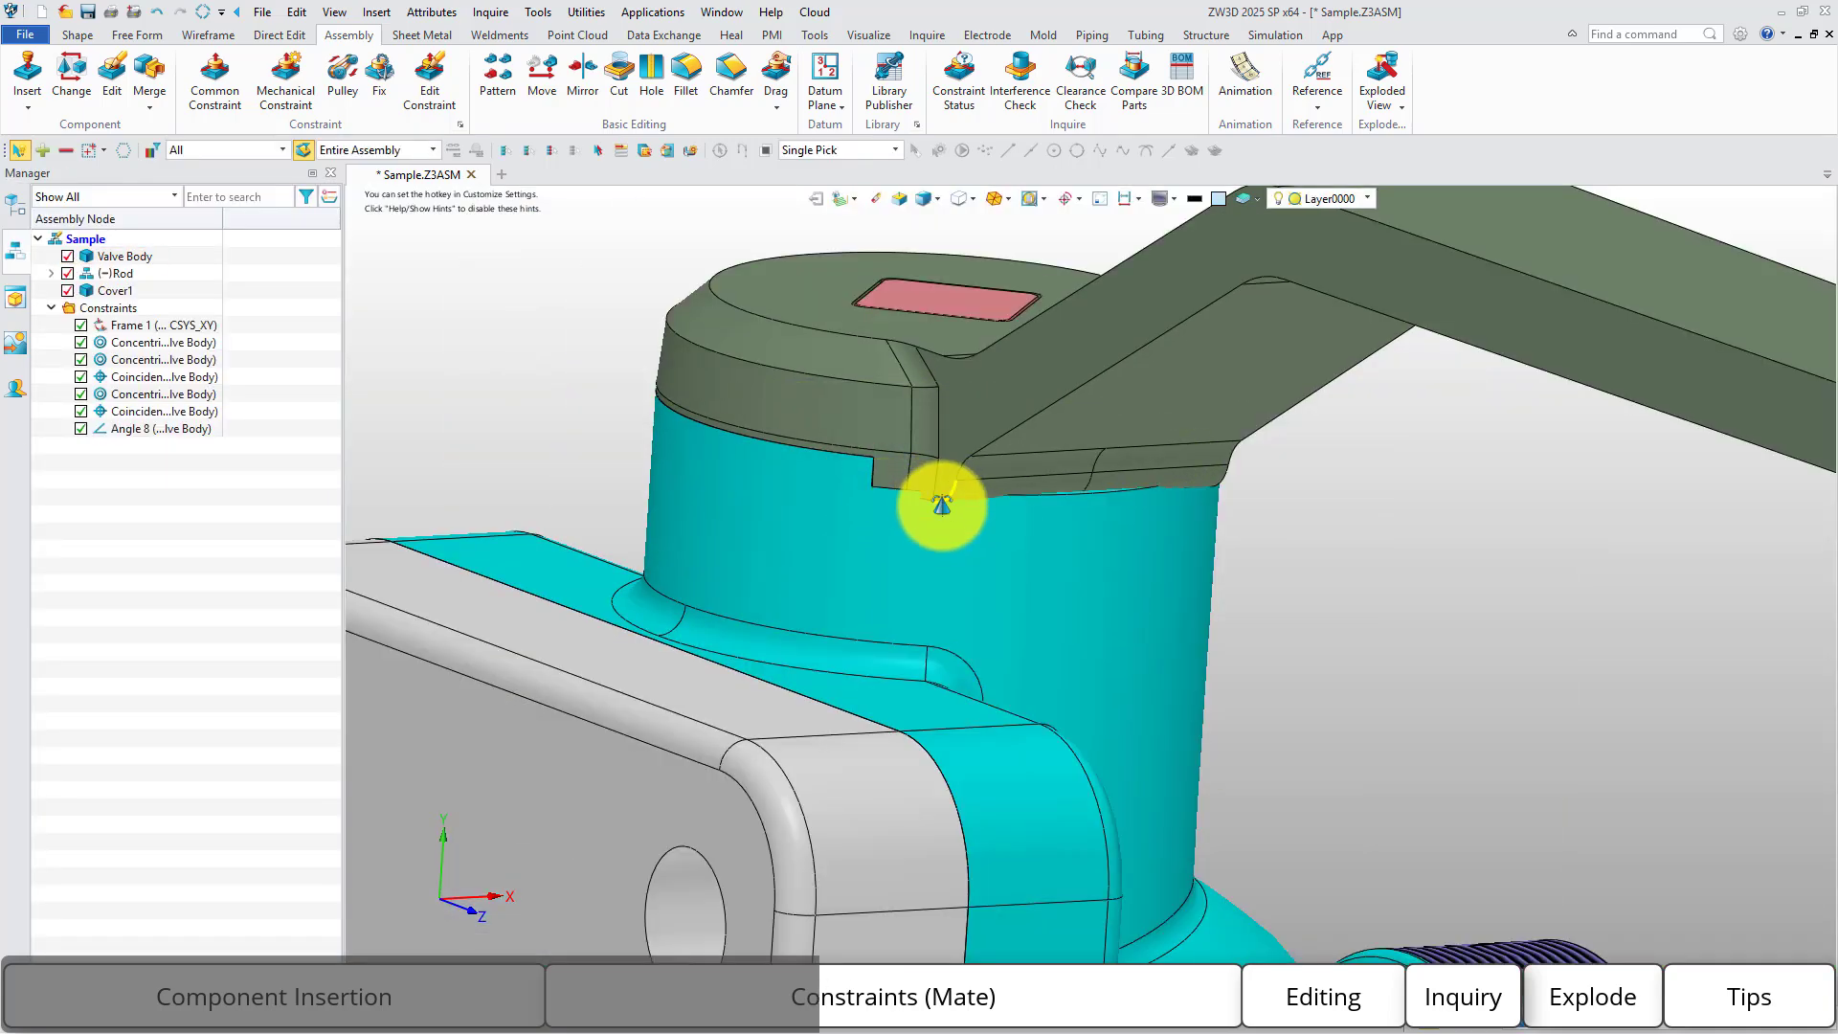
right_click_drag(940, 505, 943, 565)
scroll(942, 565, "down", 3)
left_click_drag(1316, 541, 1161, 157)
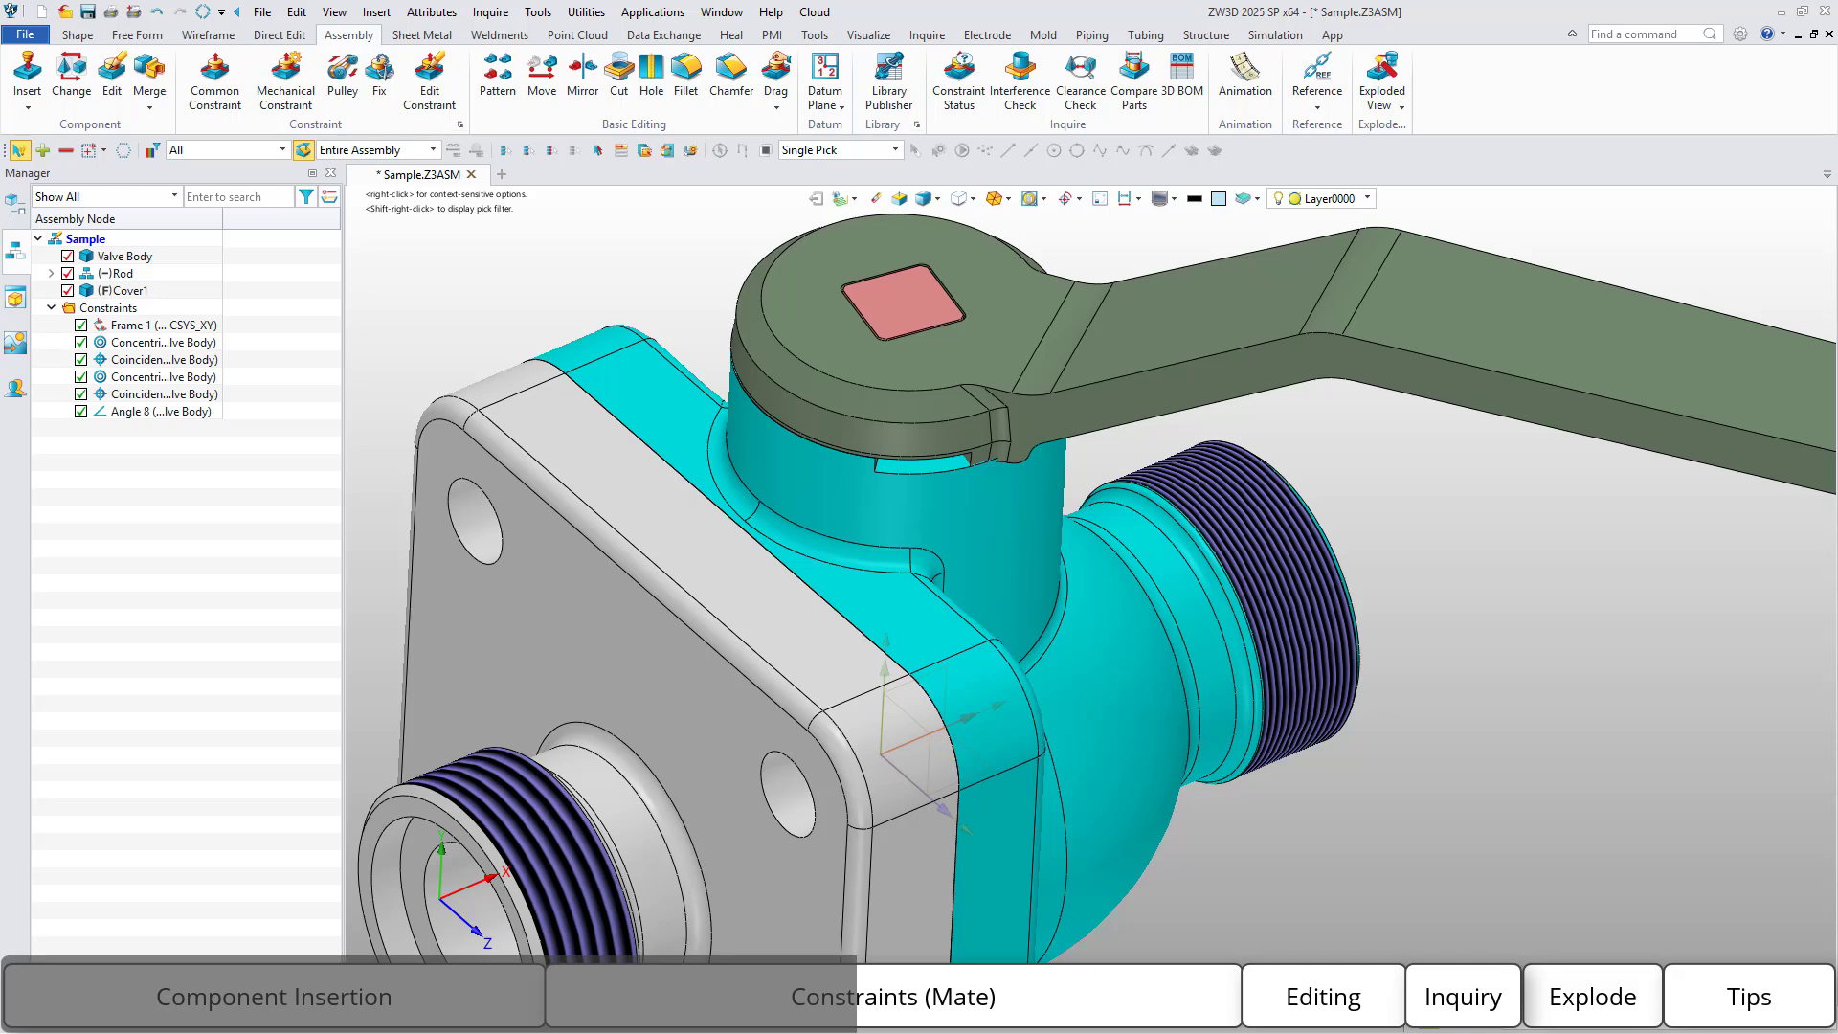
Review the Animate assembly alignment option in the Part configuration and accept the settings.
left_click(1740, 33)
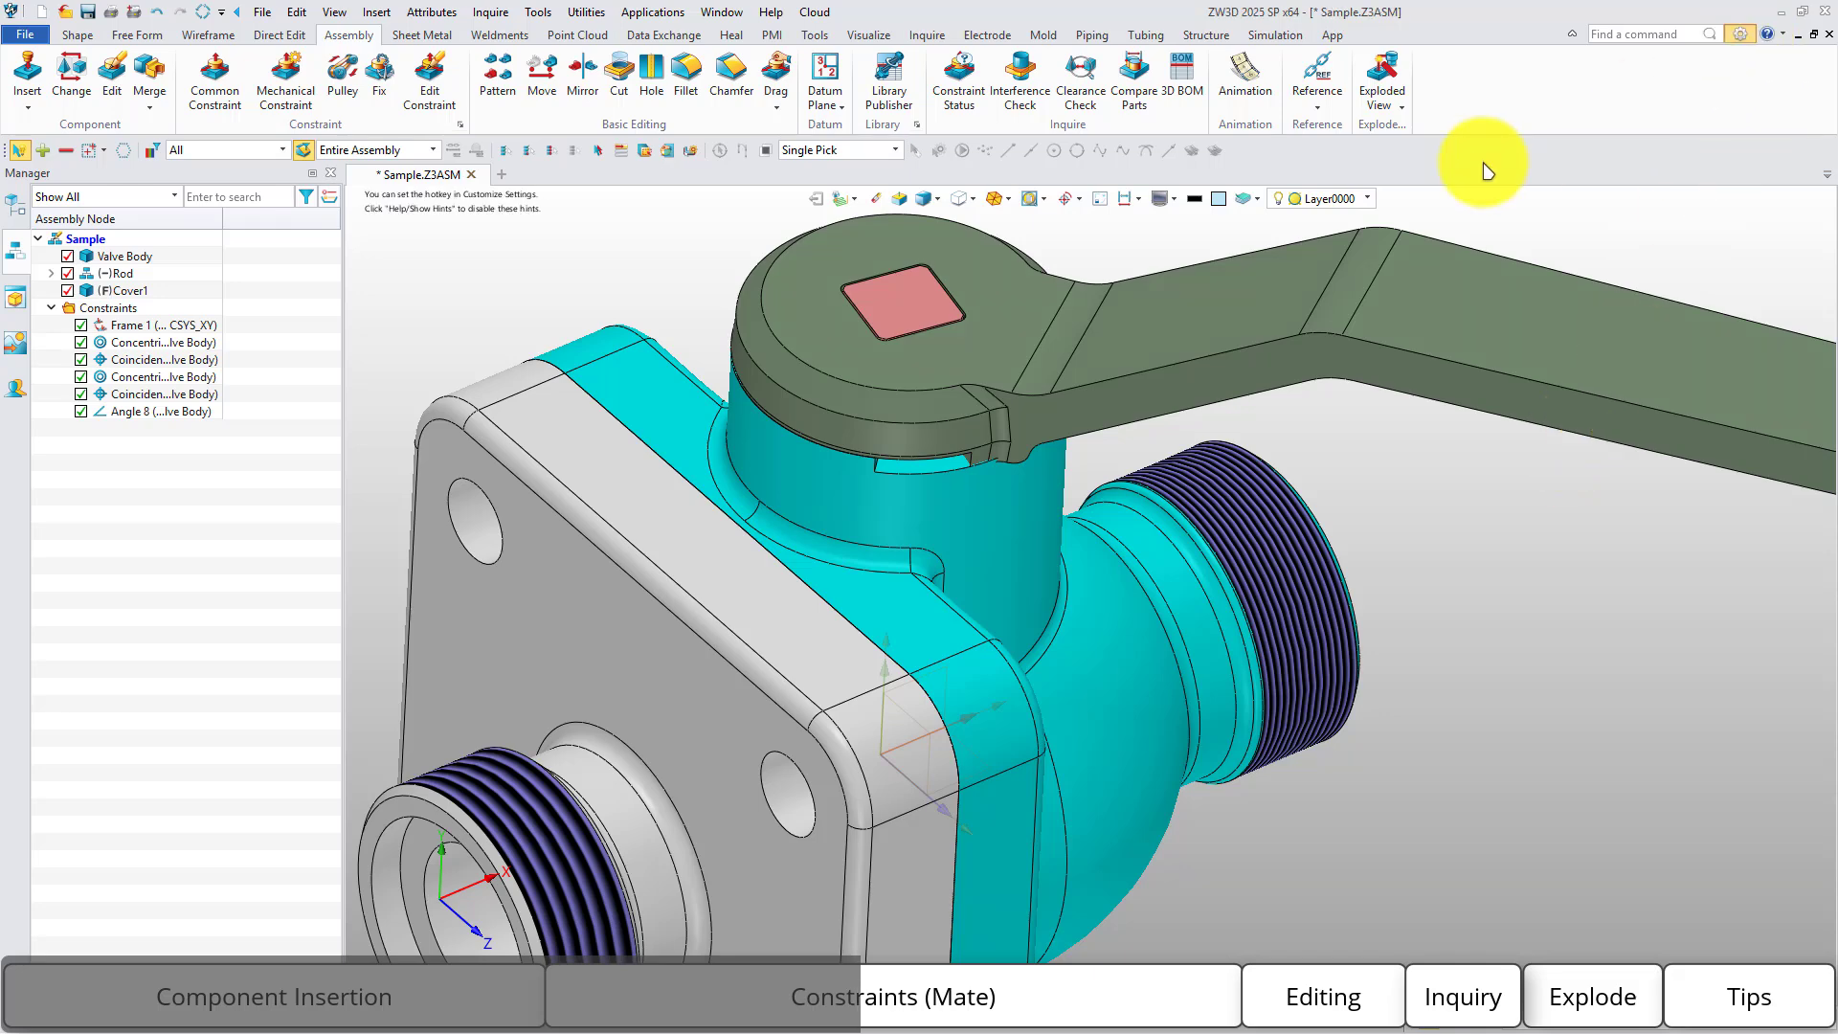
left_click(627, 346)
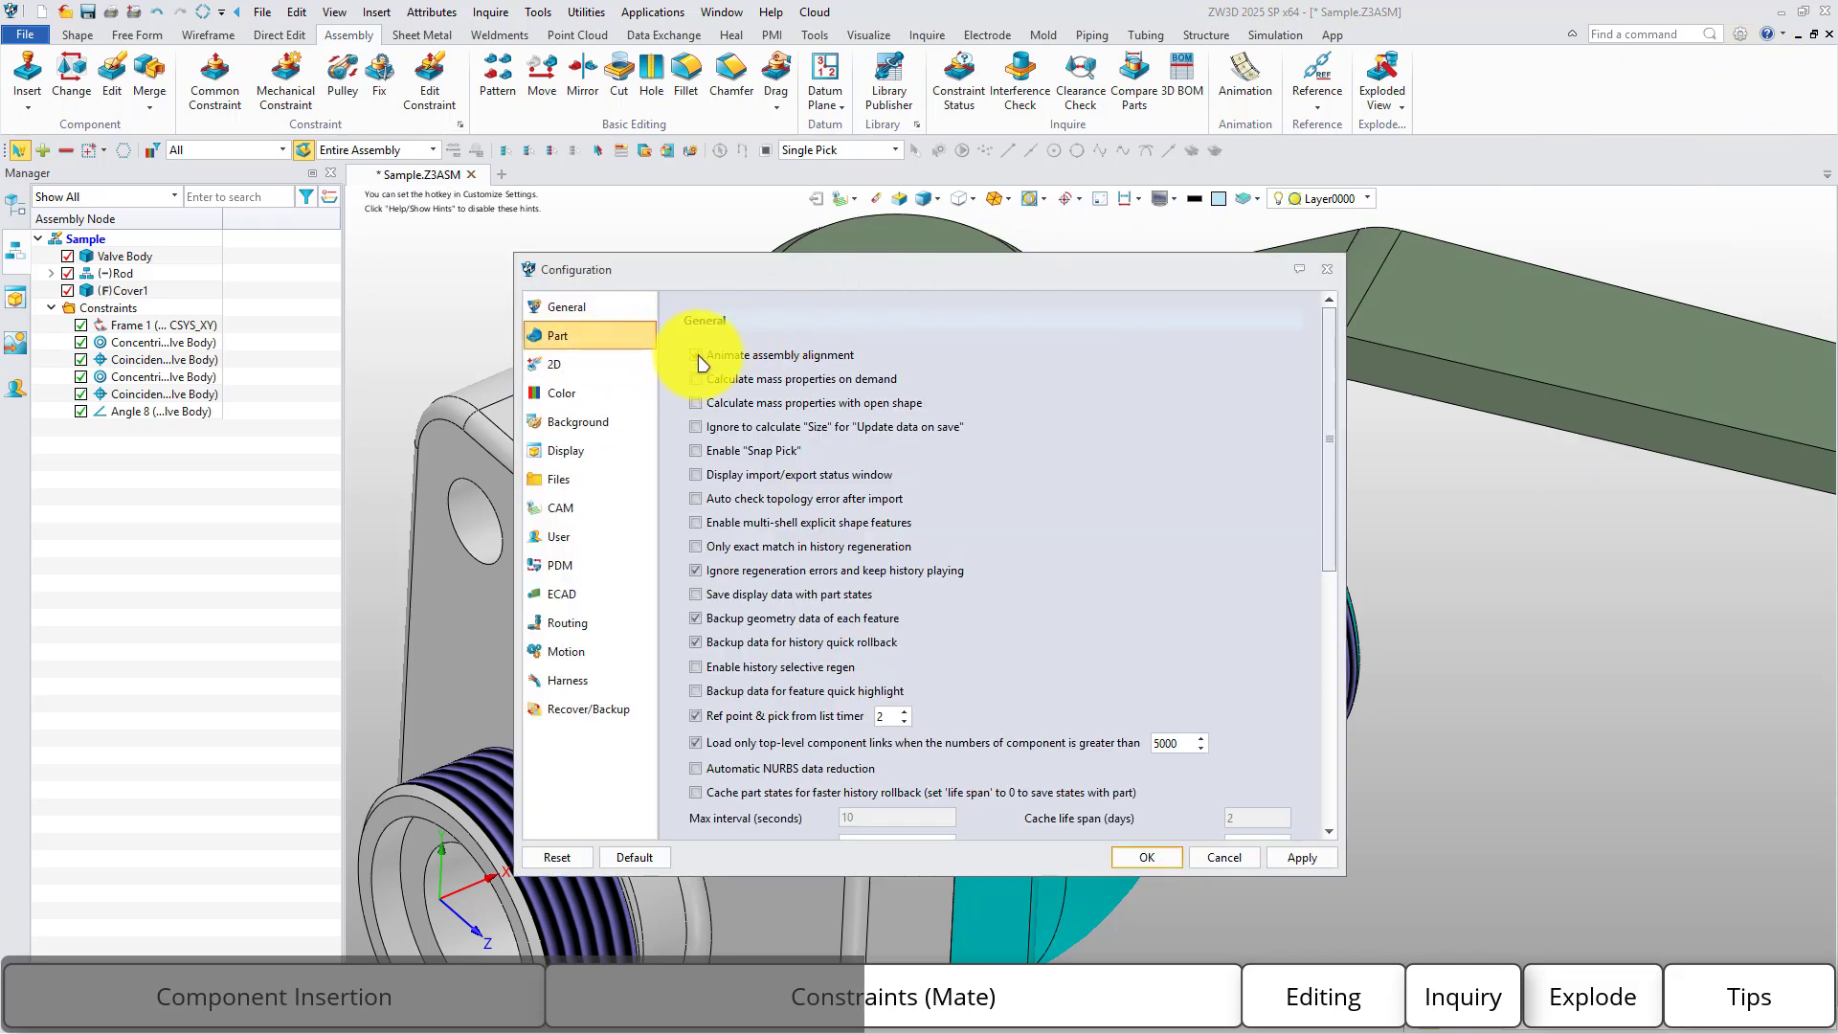
left_click(1164, 859)
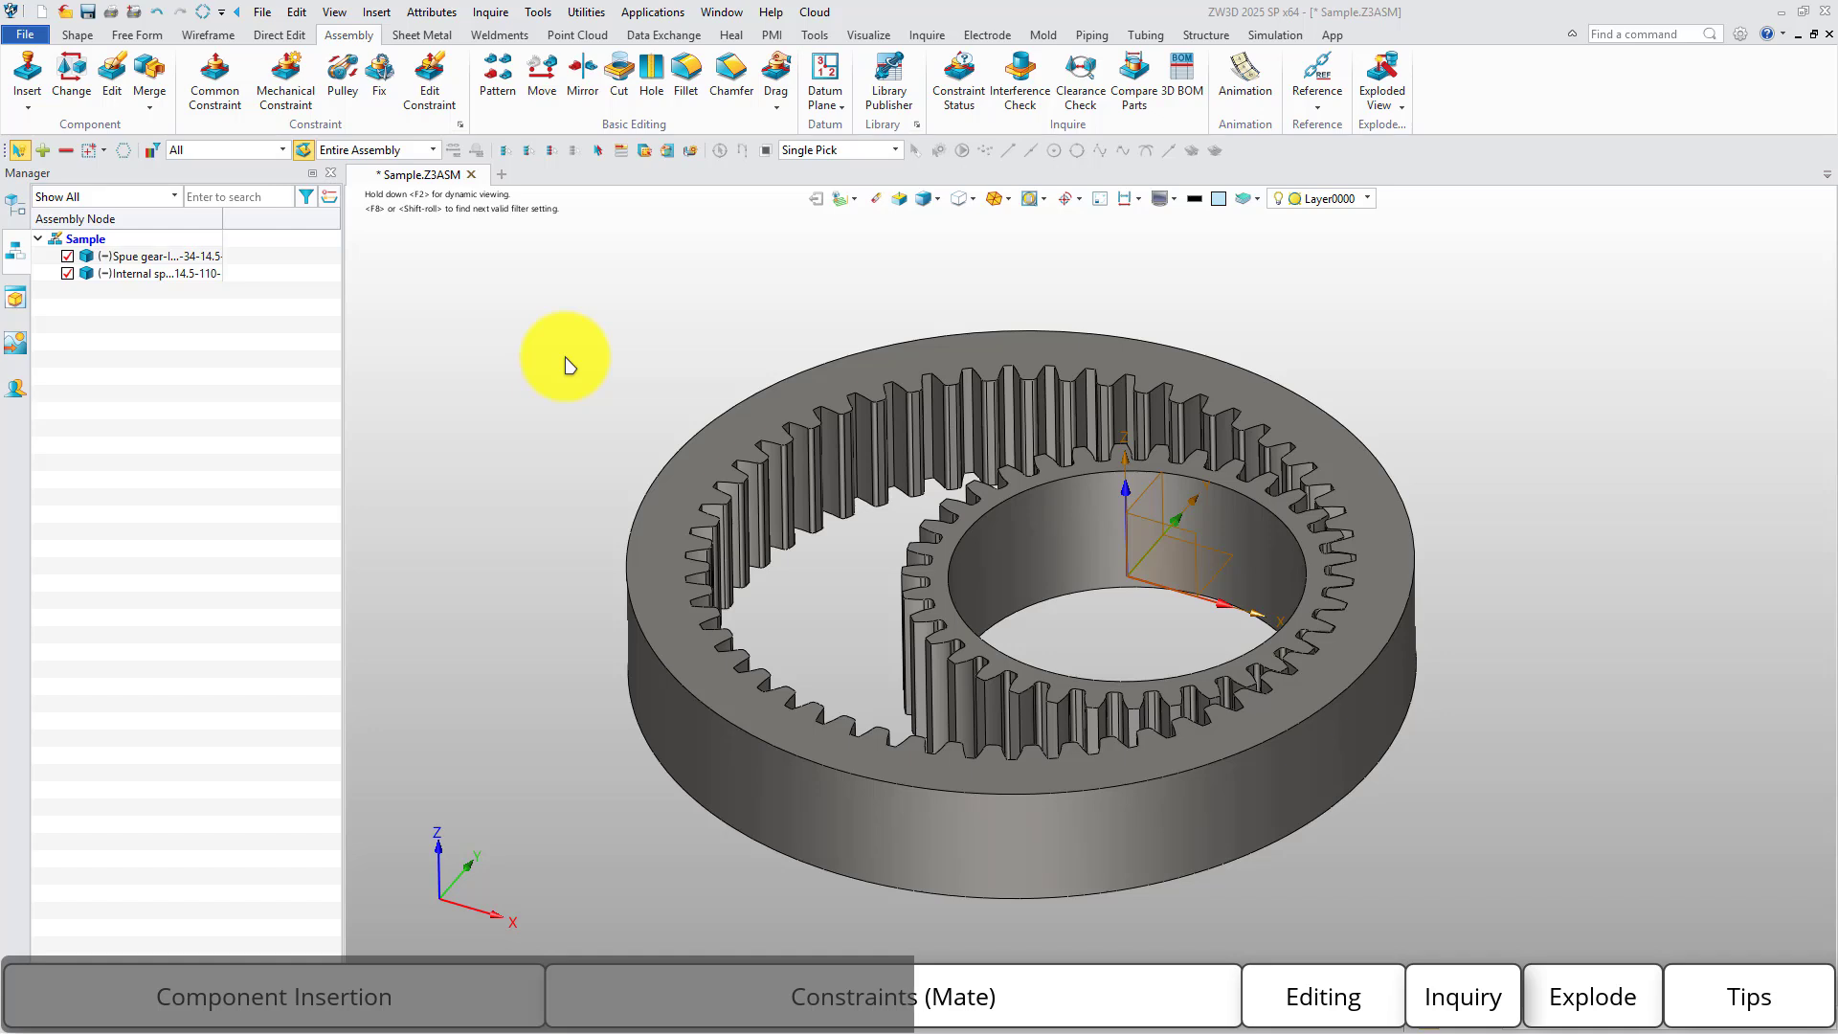
Add a concentric constraint between the spur gear's bore and the Z axis of the default coordinate system.
left_click(215, 85)
left_click(1072, 541)
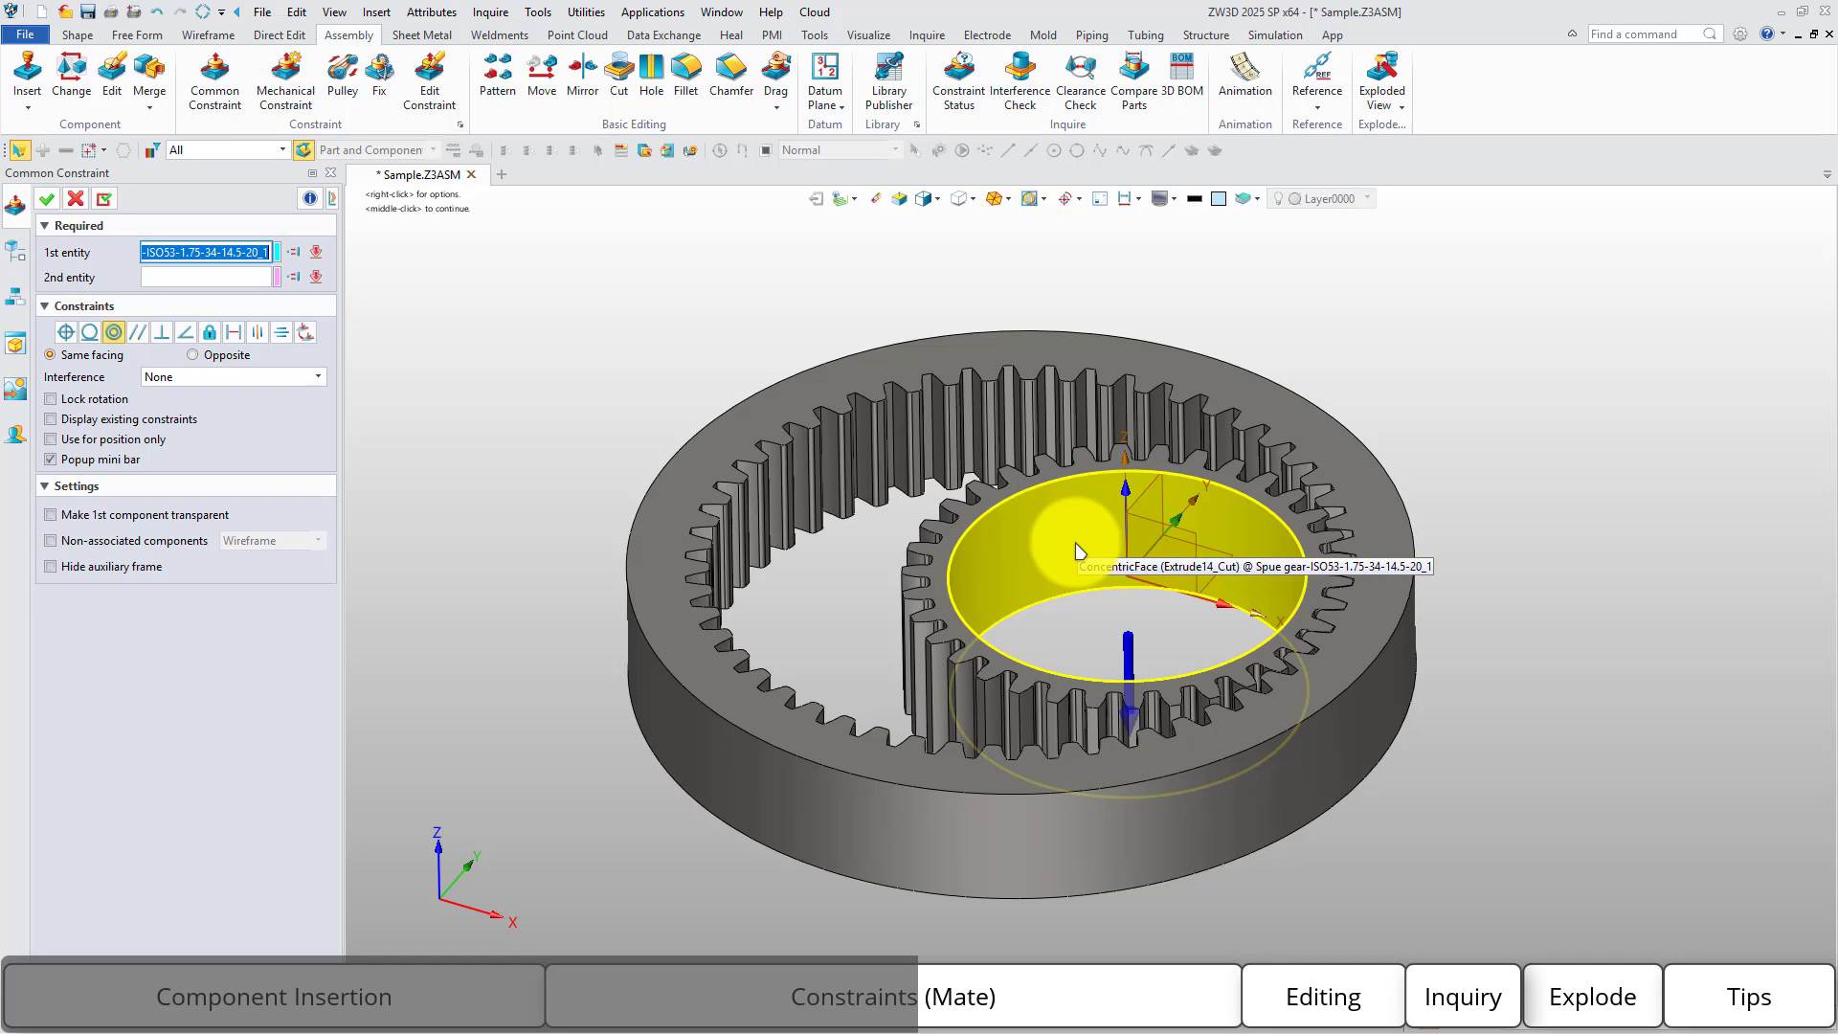
left_click(1078, 550)
left_click(1128, 496)
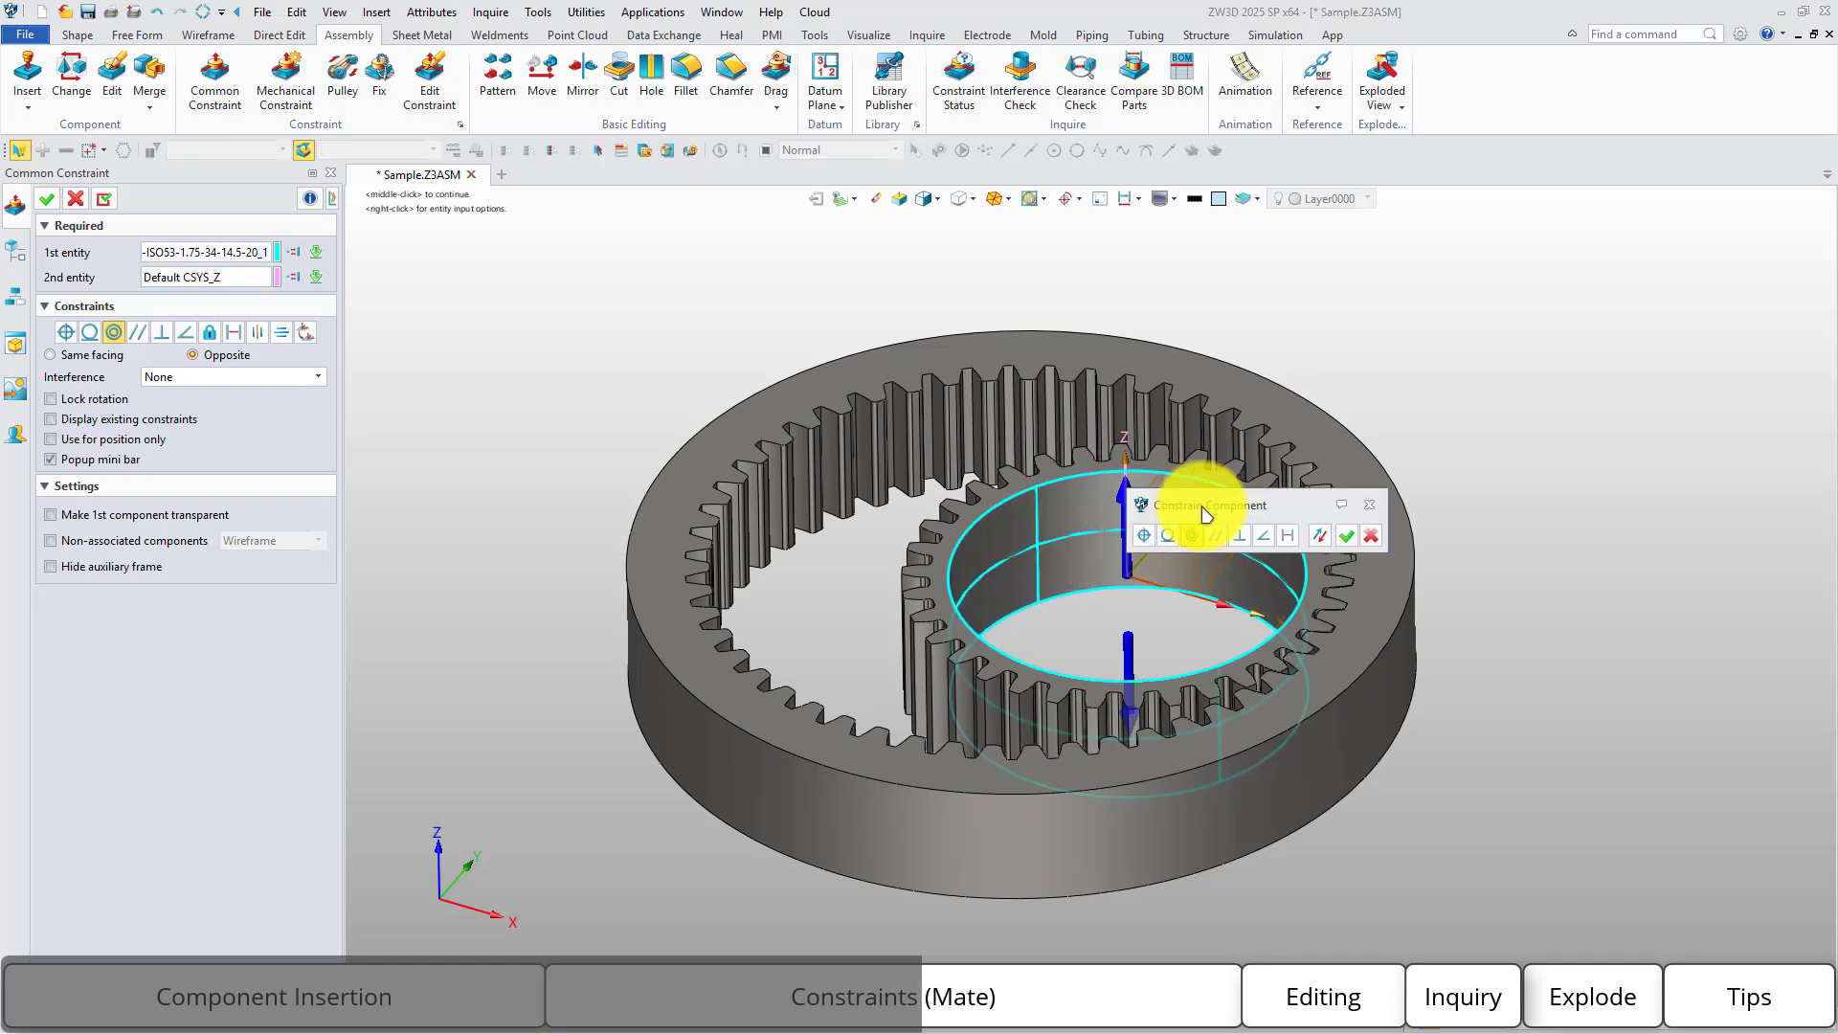
left_click(1350, 535)
Add a coincident constraint between the spur gear's top face and the default XY plane, facing the same way.
scroll(954, 548, "up", 2)
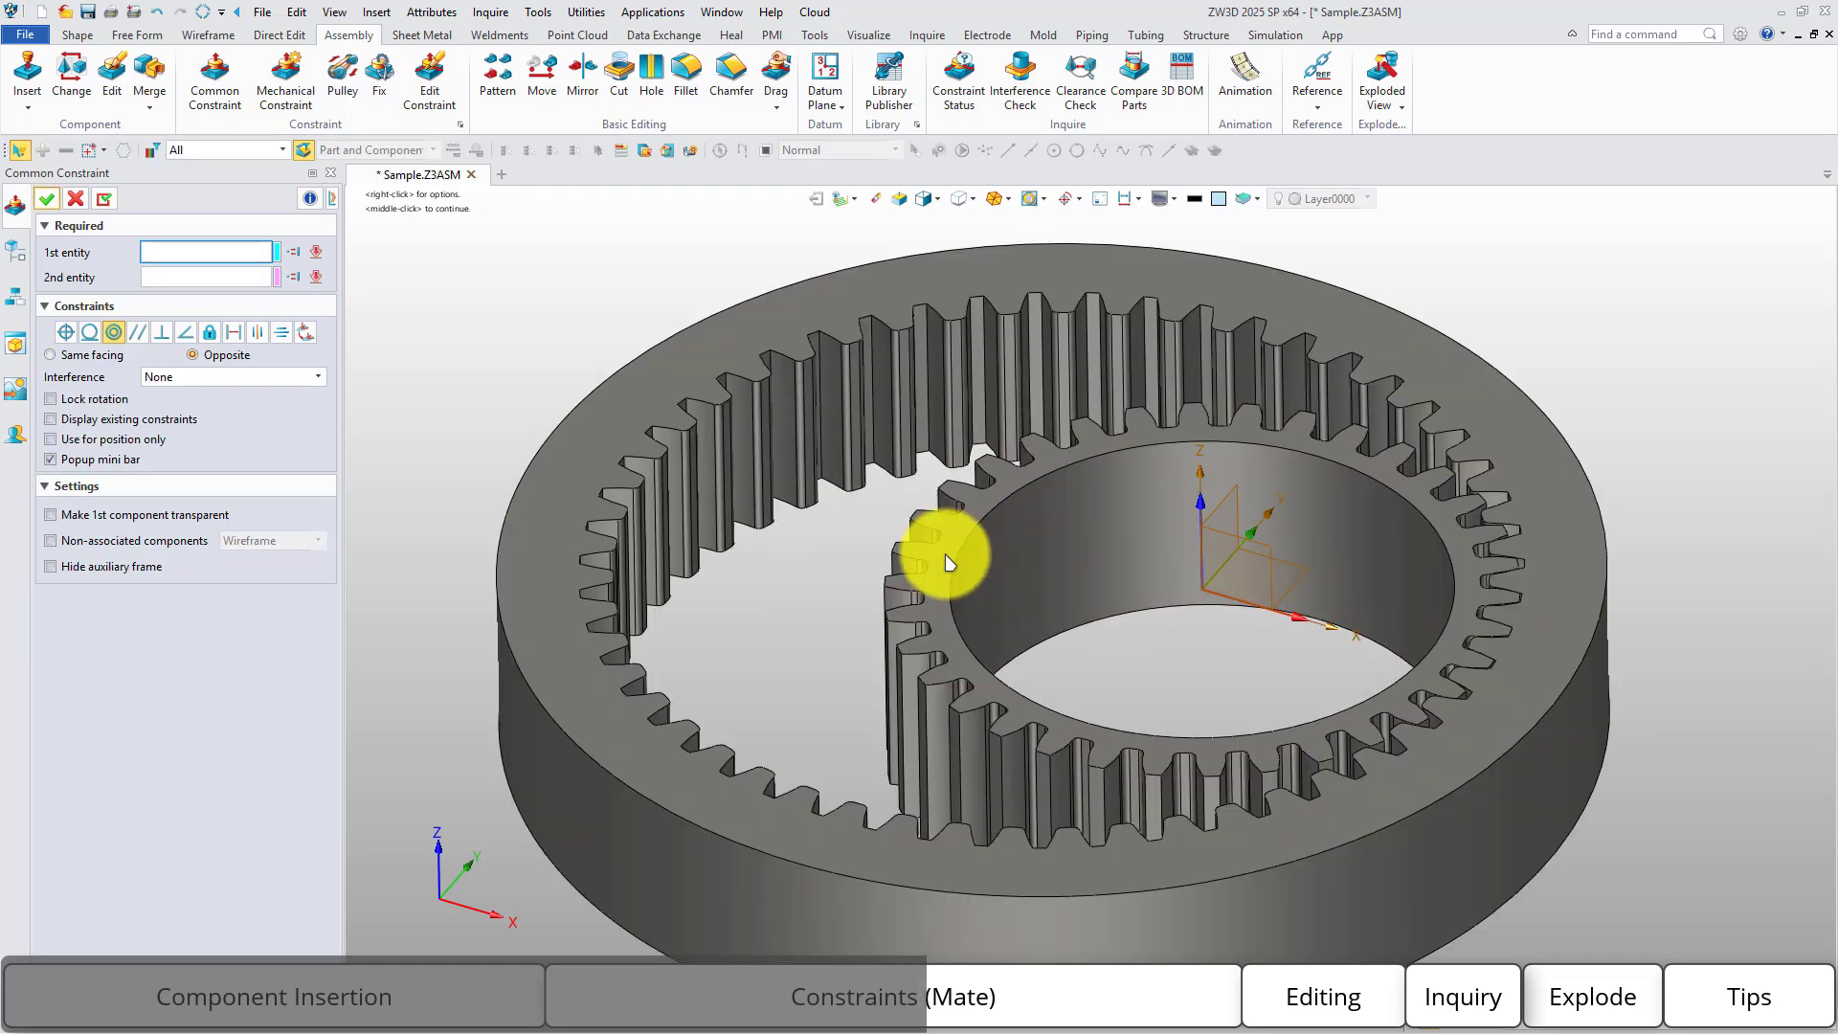
left_click(953, 553)
left_click(1293, 605)
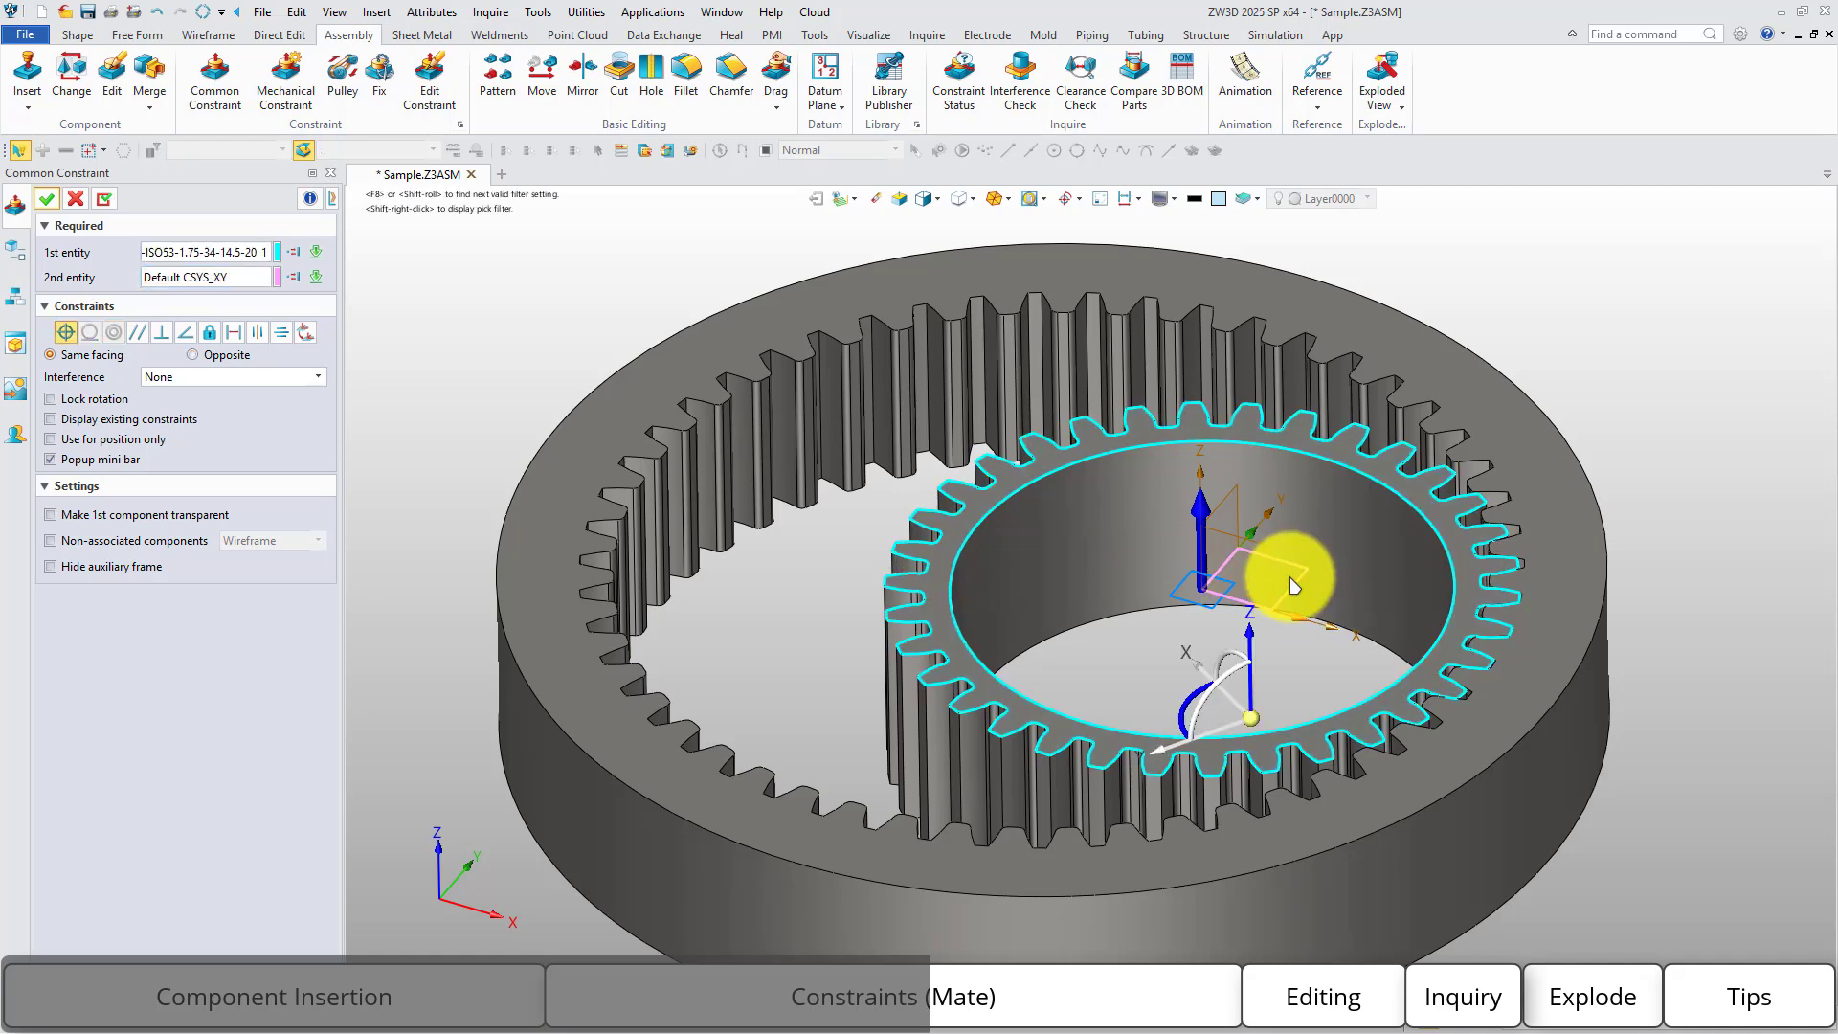
left_click(1513, 644)
Make the internal gear's top face coincident with the default XY plane and finish adding common constraints.
left_click(1541, 659)
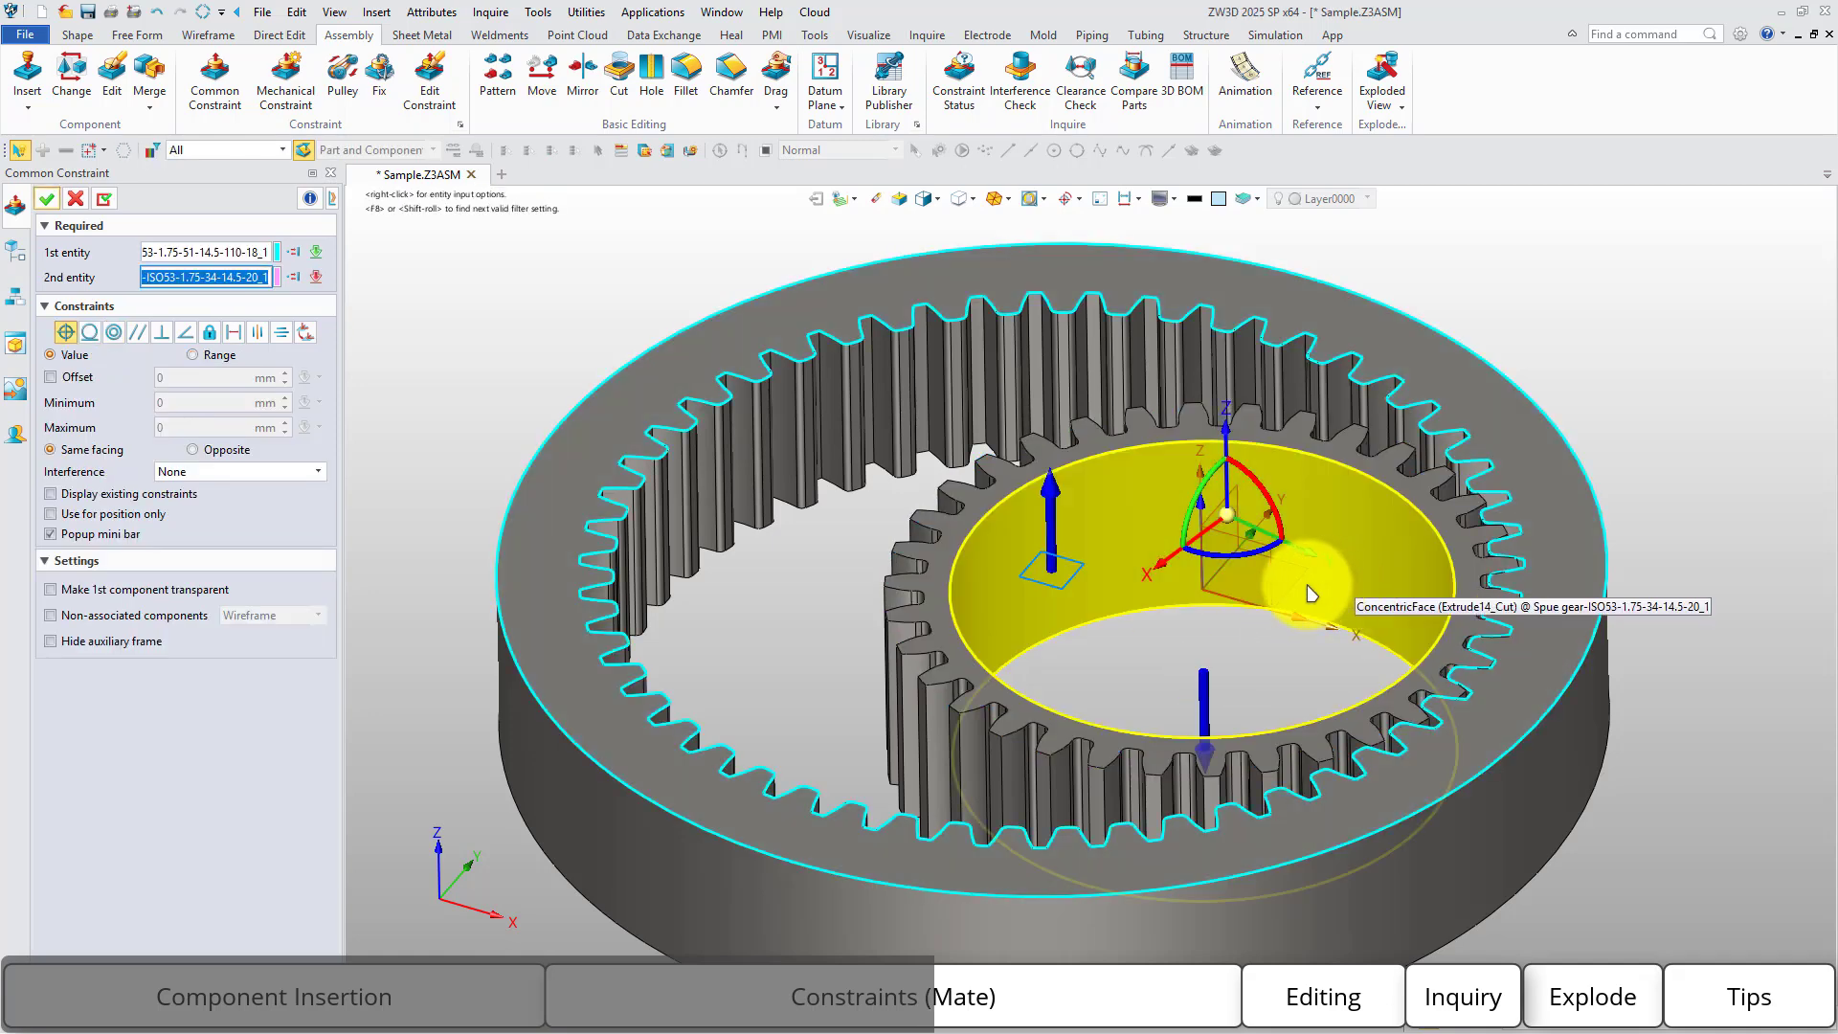
left_click(1287, 601)
left_click(1518, 644)
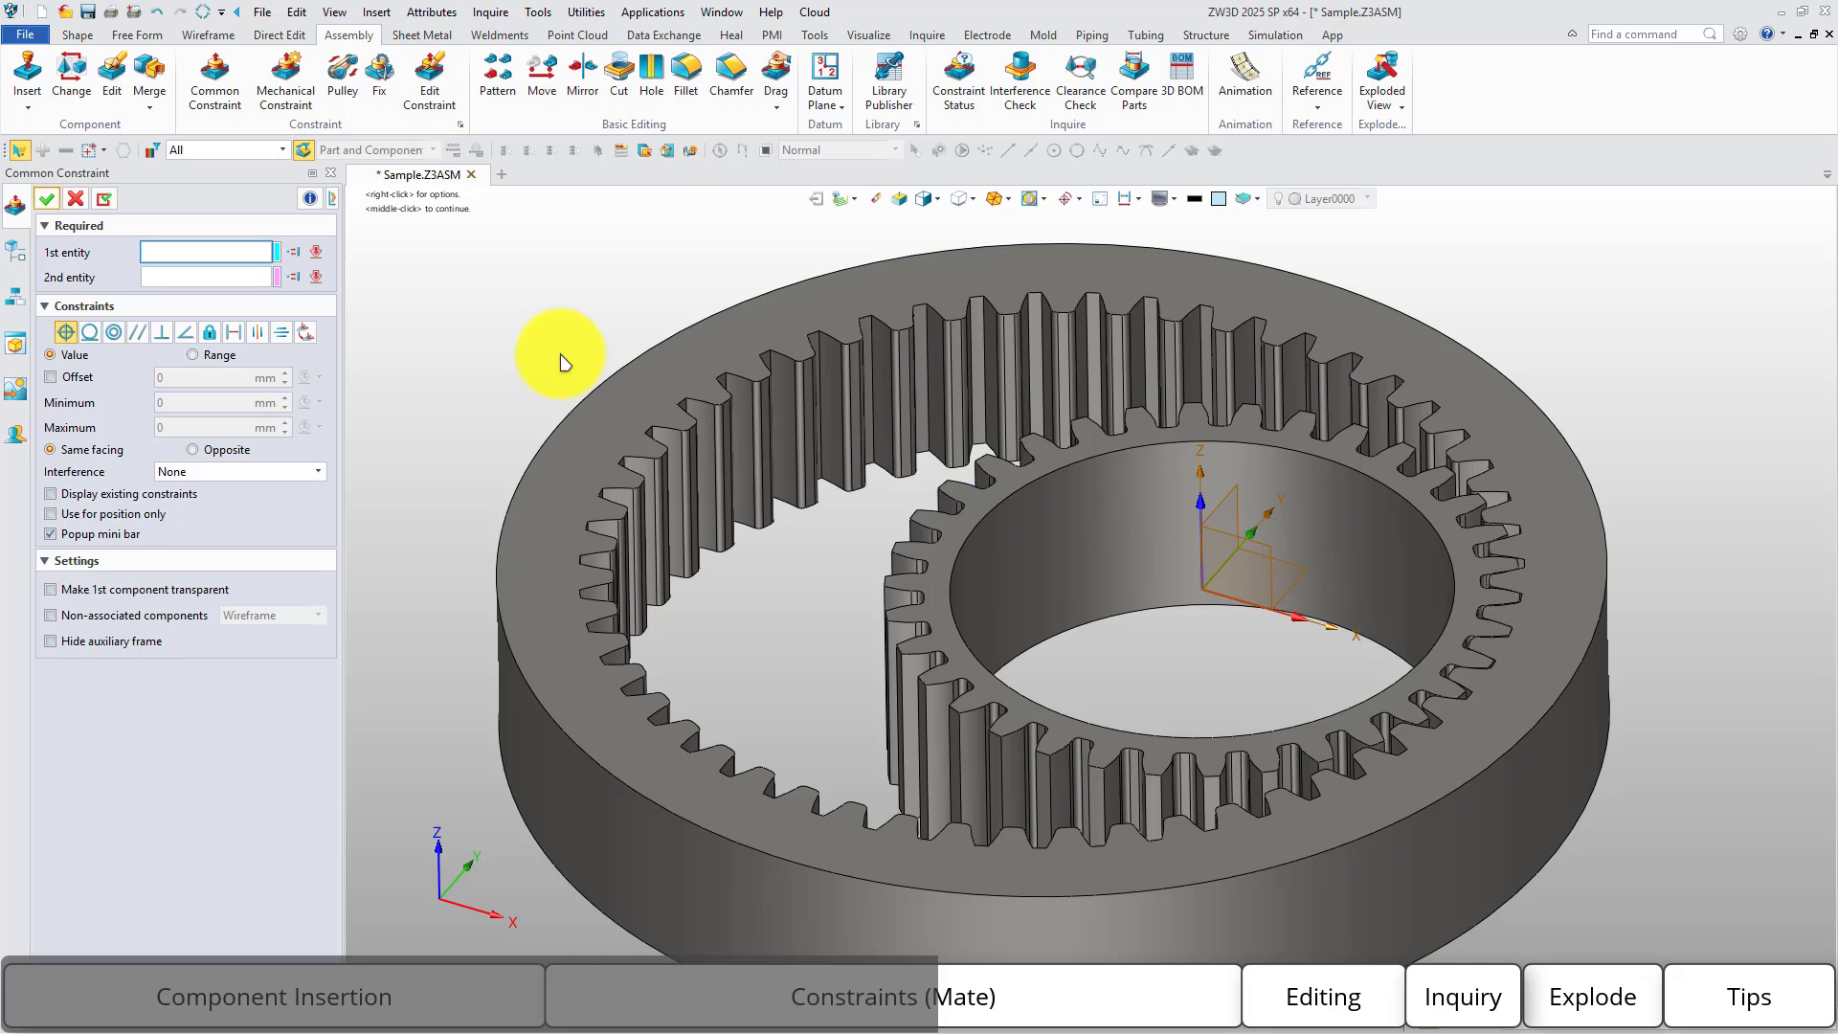
left_click(46, 200)
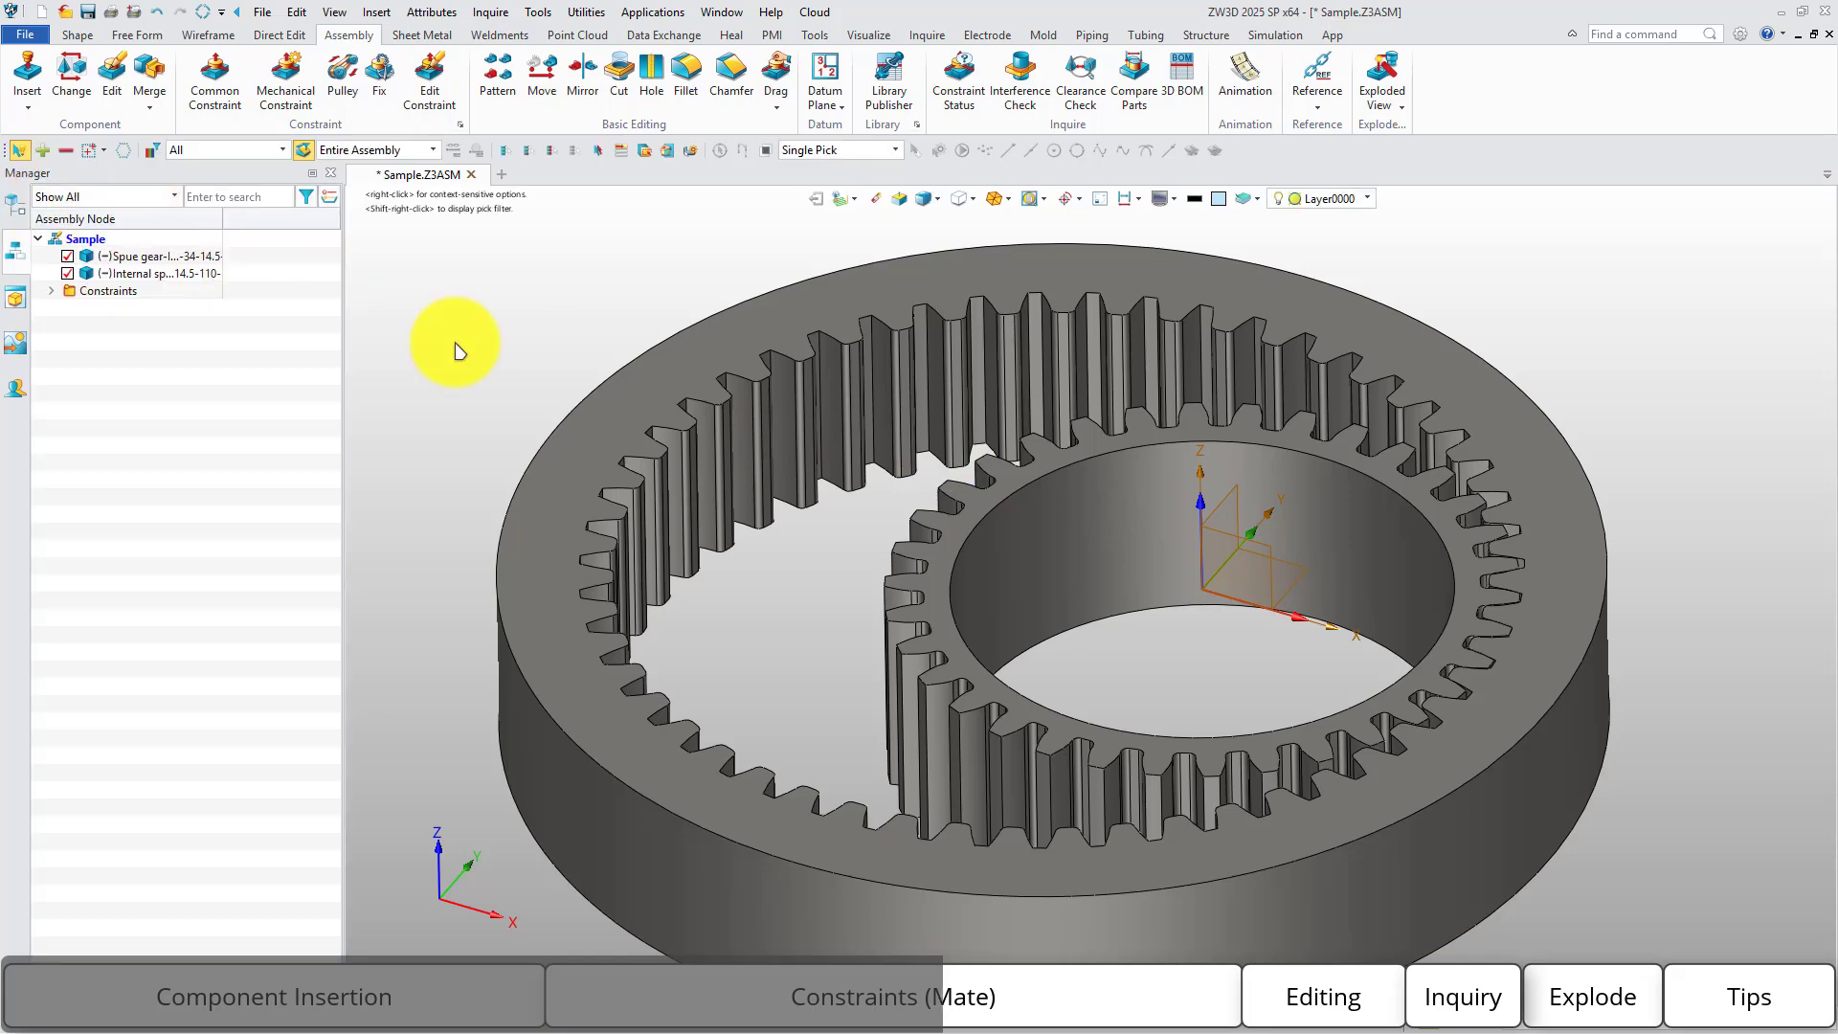
Start a gear constraint between the spur gear's bore and the internal gear's outer face, entering 34 and 51 teeth.
left_click(283, 87)
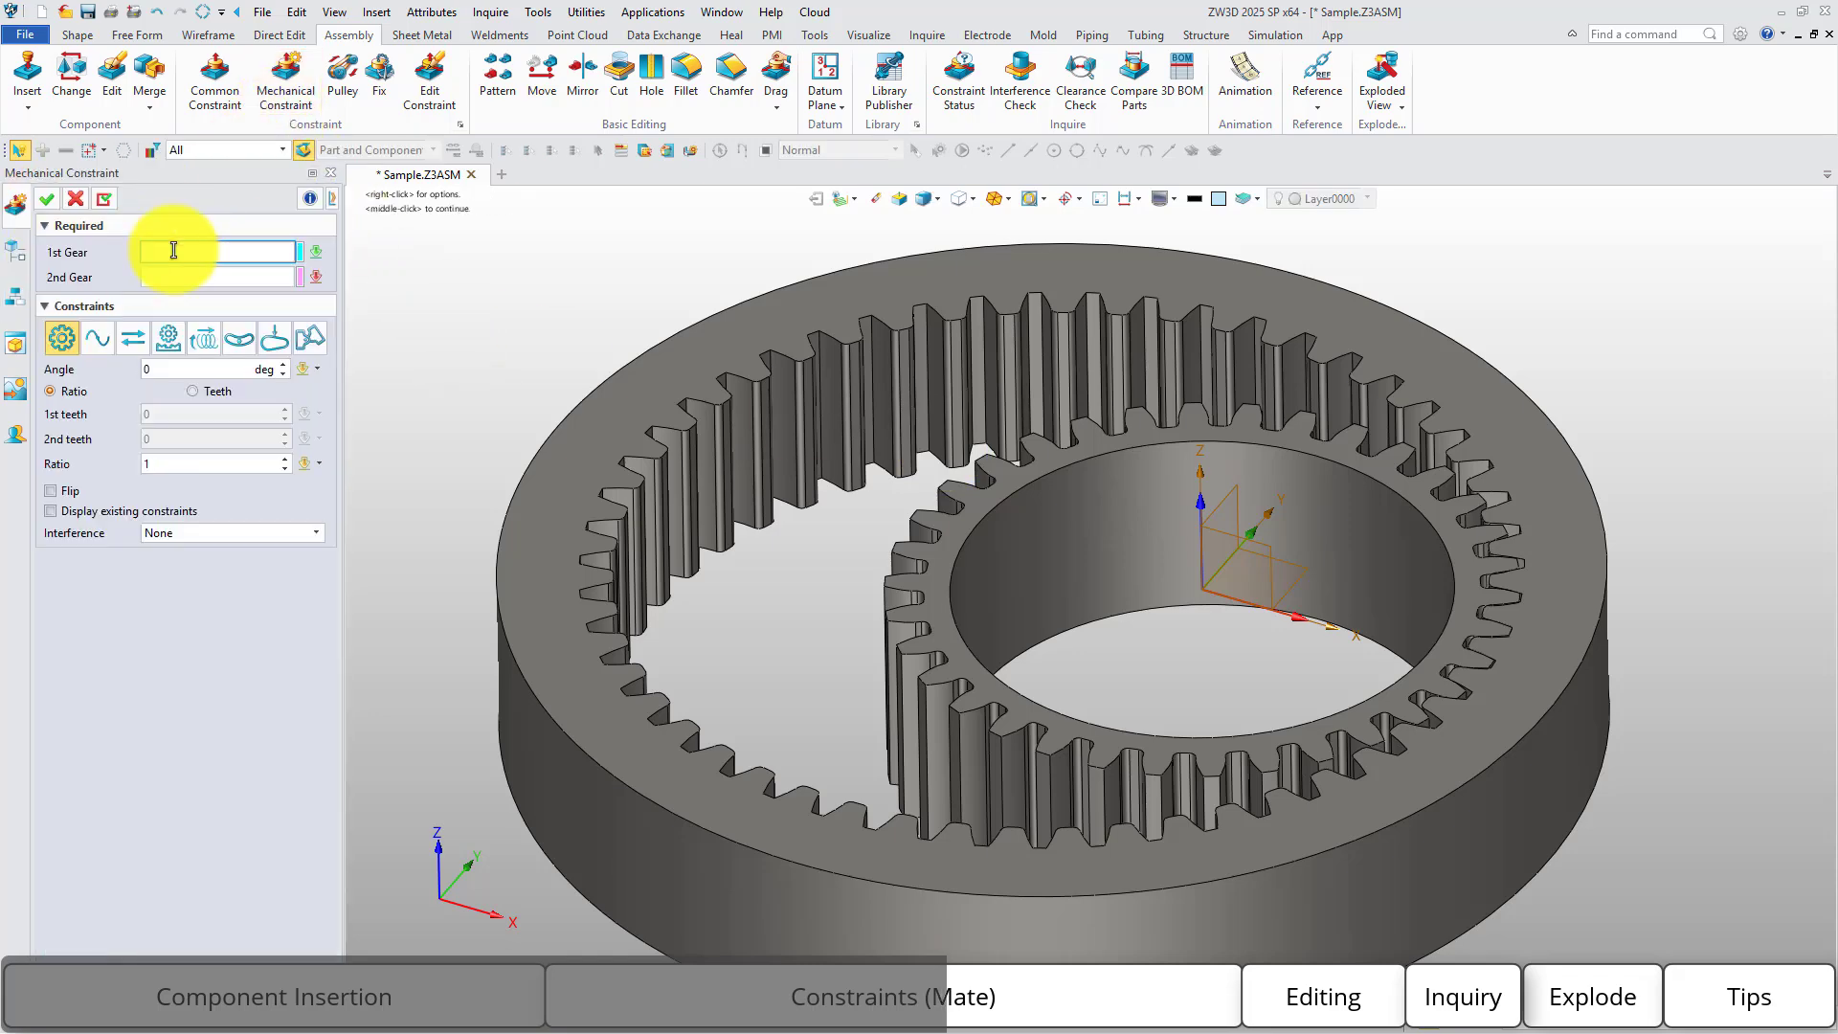
left_click(1086, 555)
left_click(541, 750)
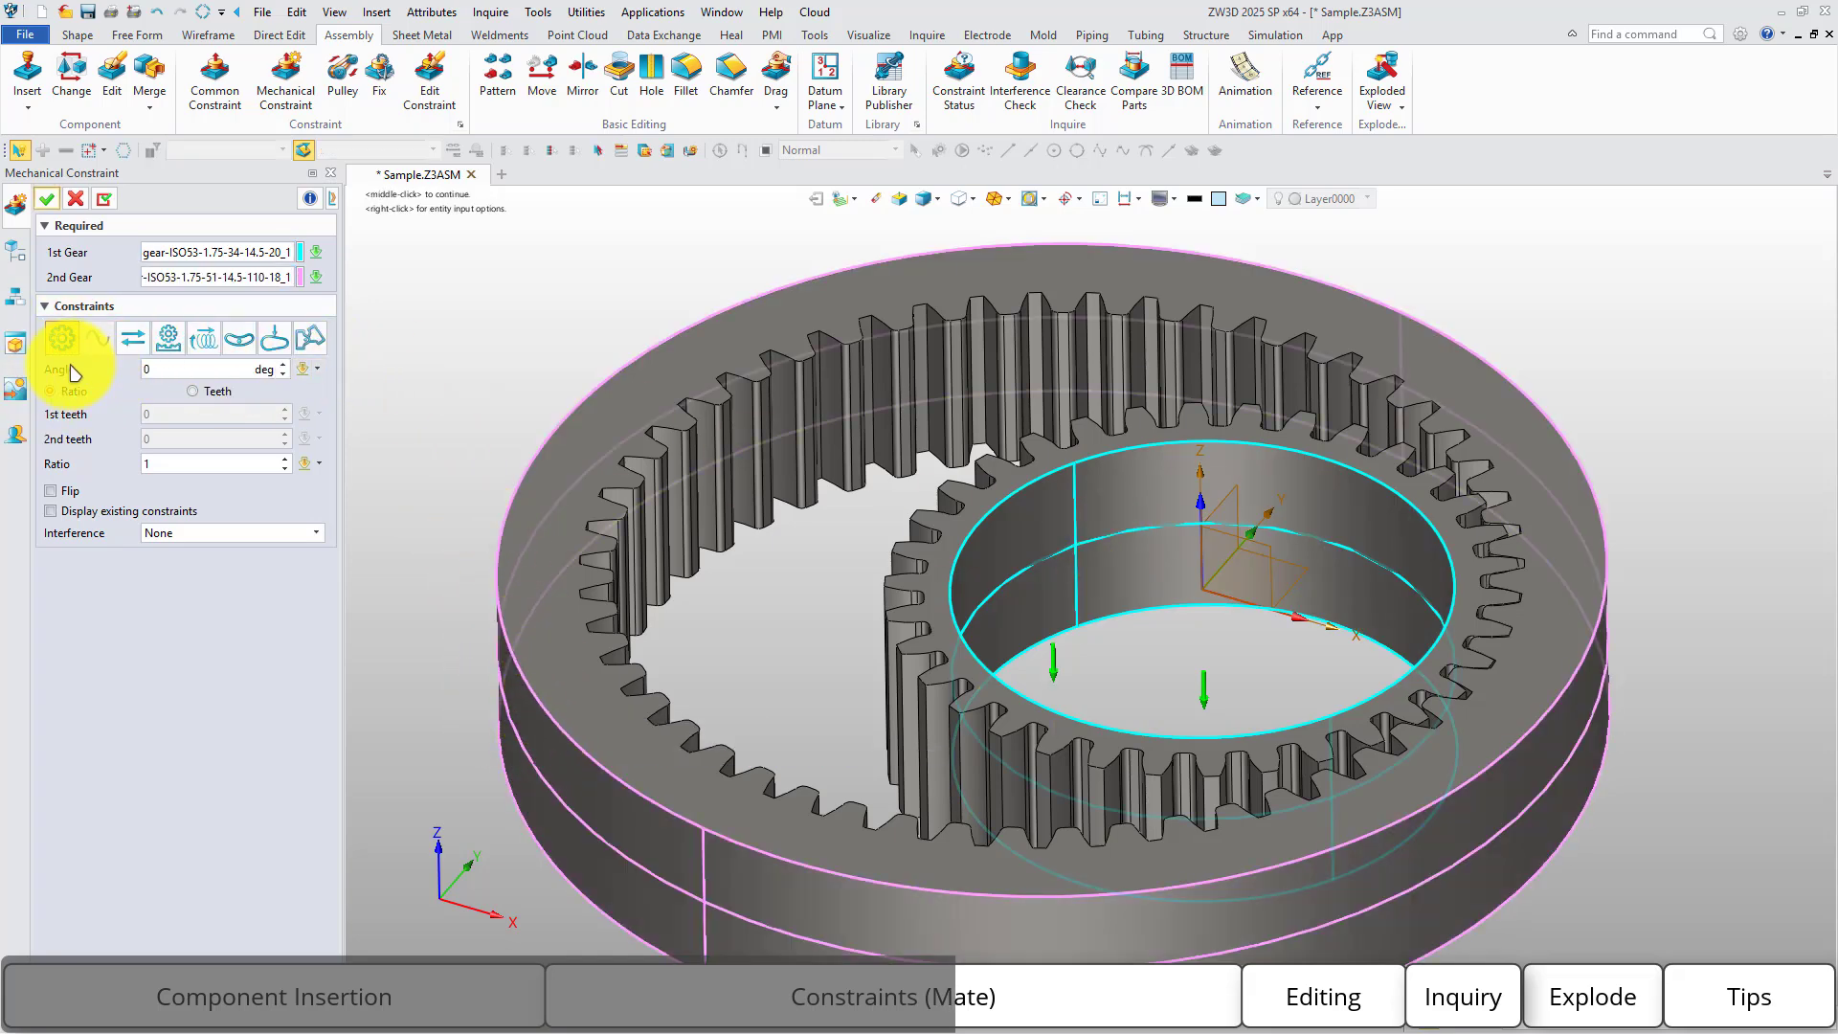
left_click(217, 393)
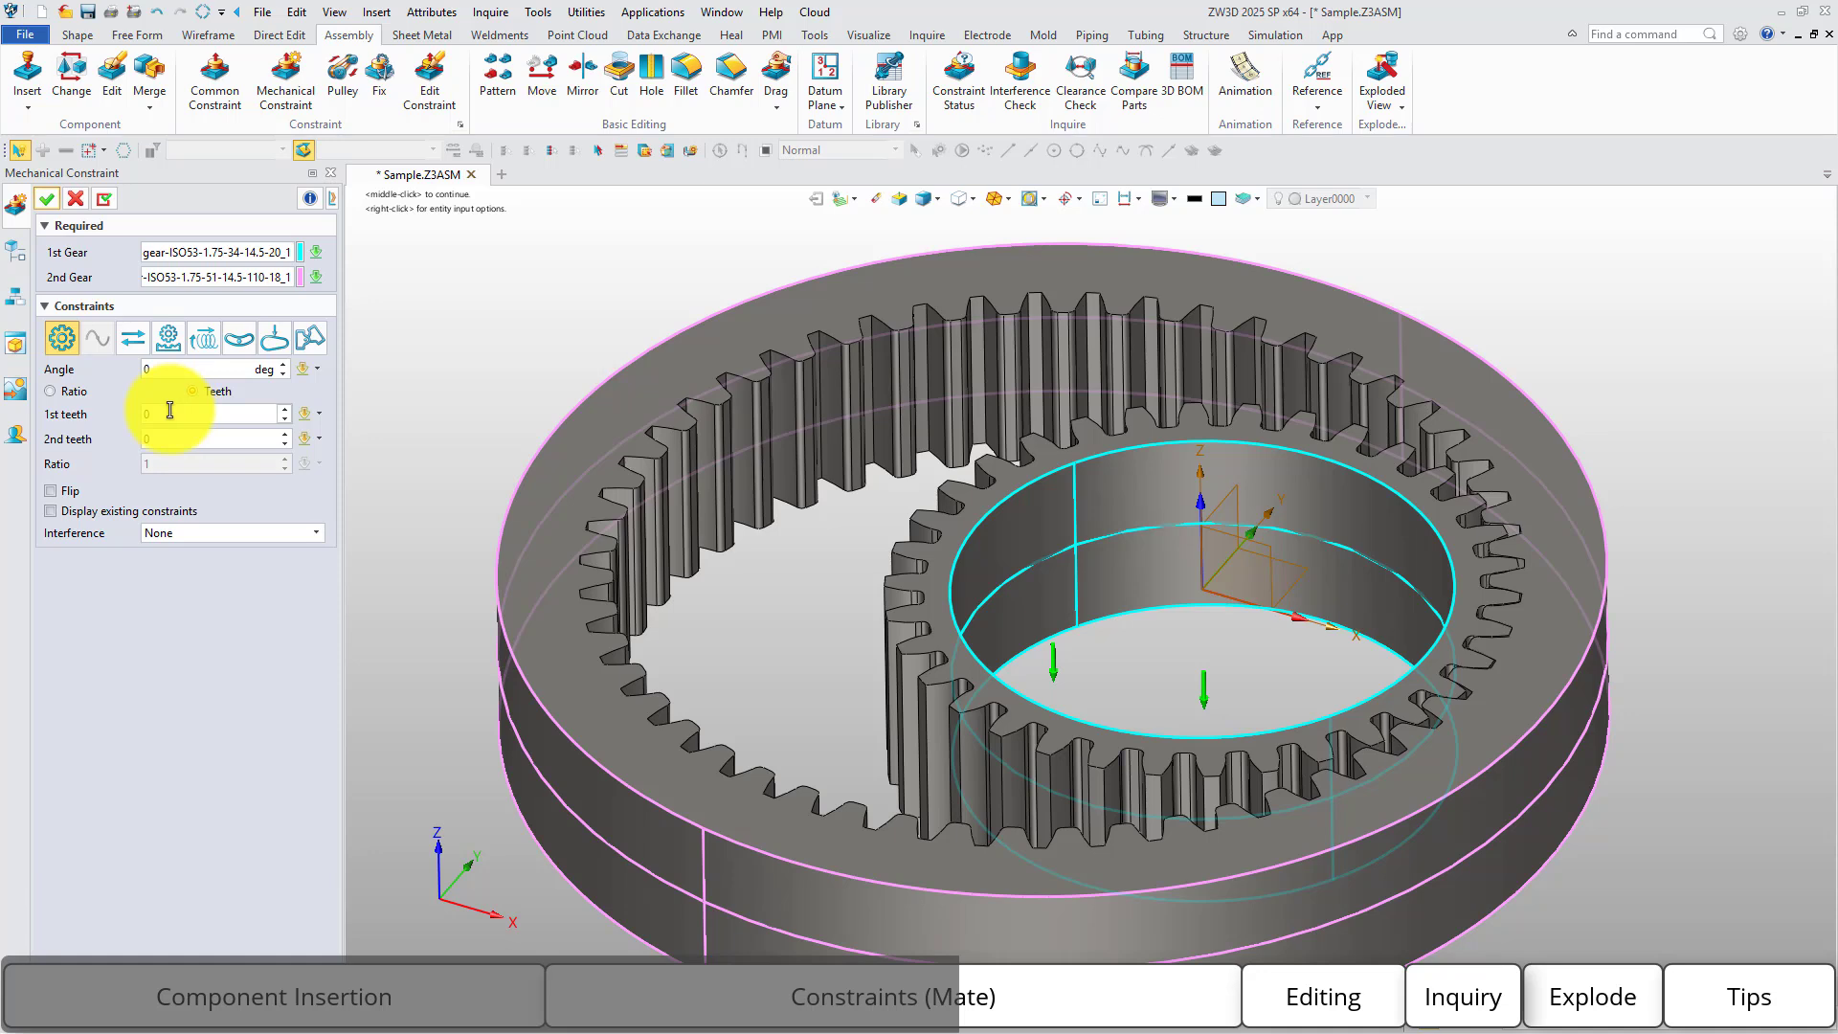
left_click(161, 413)
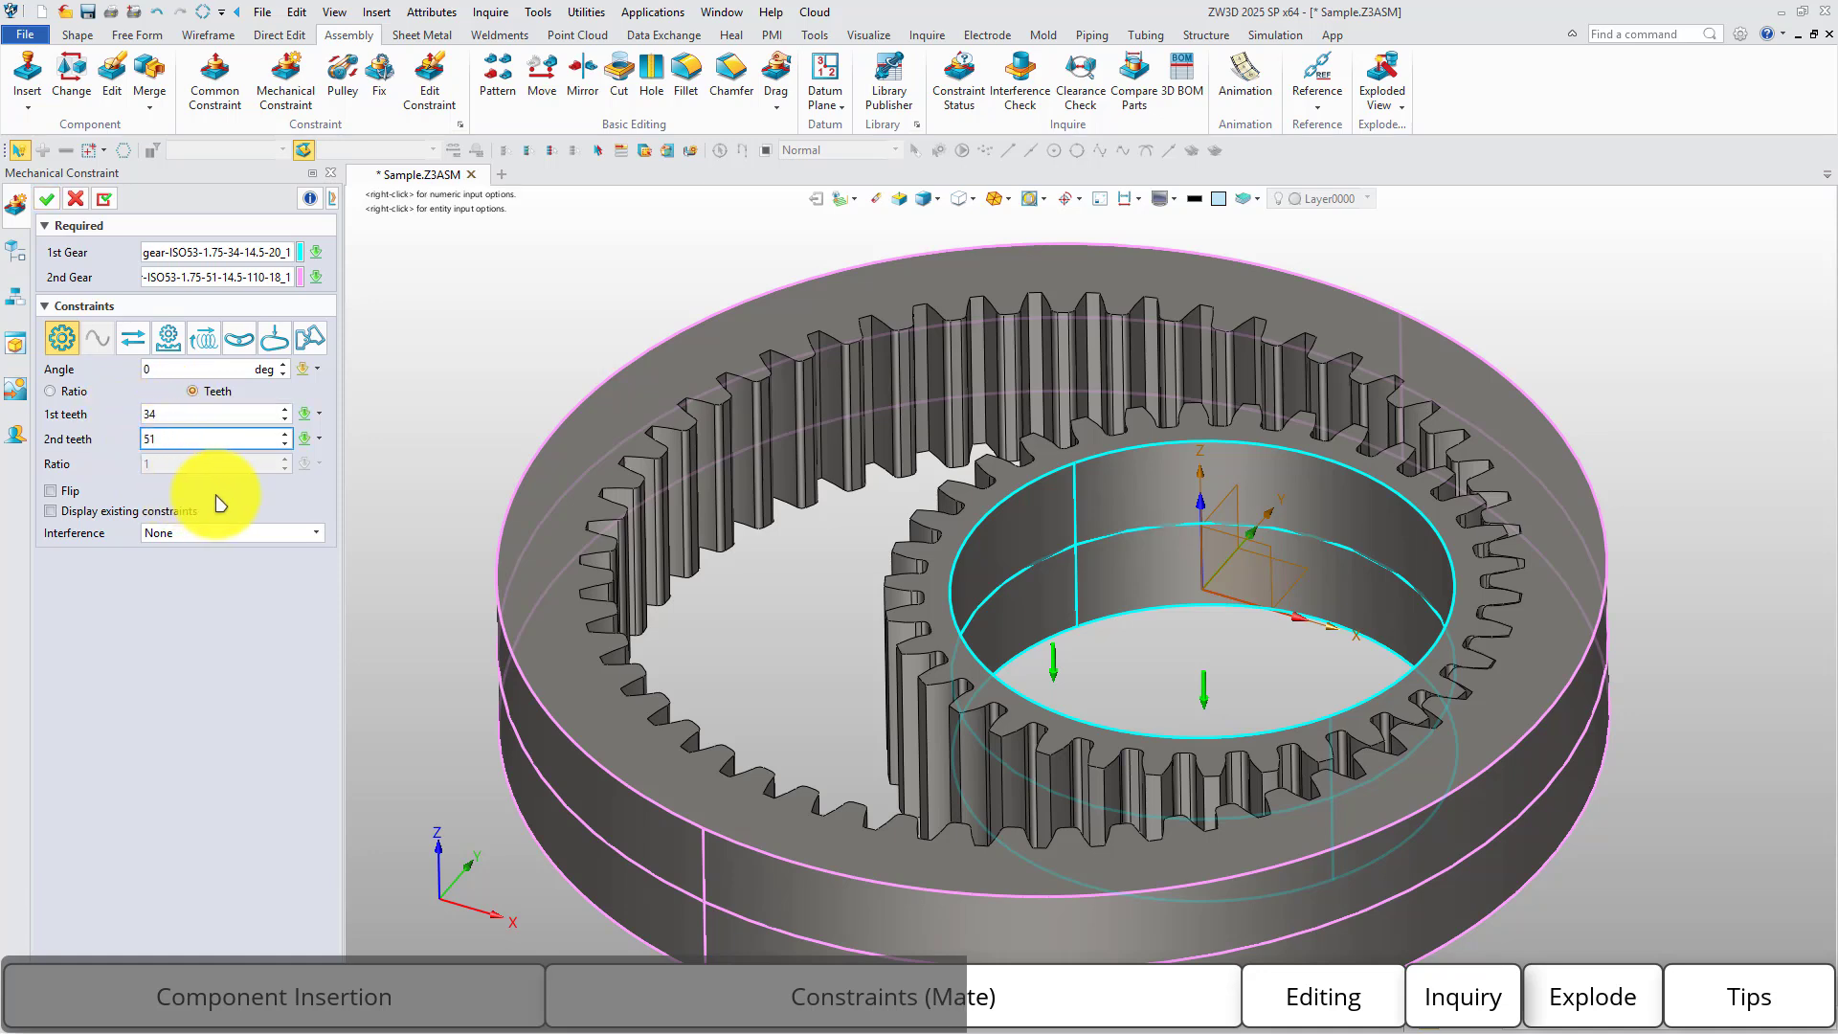
Apply the gear constraint with the ratio expression 34/51 and turn the spur gear to test the motion.
left_click(75, 393)
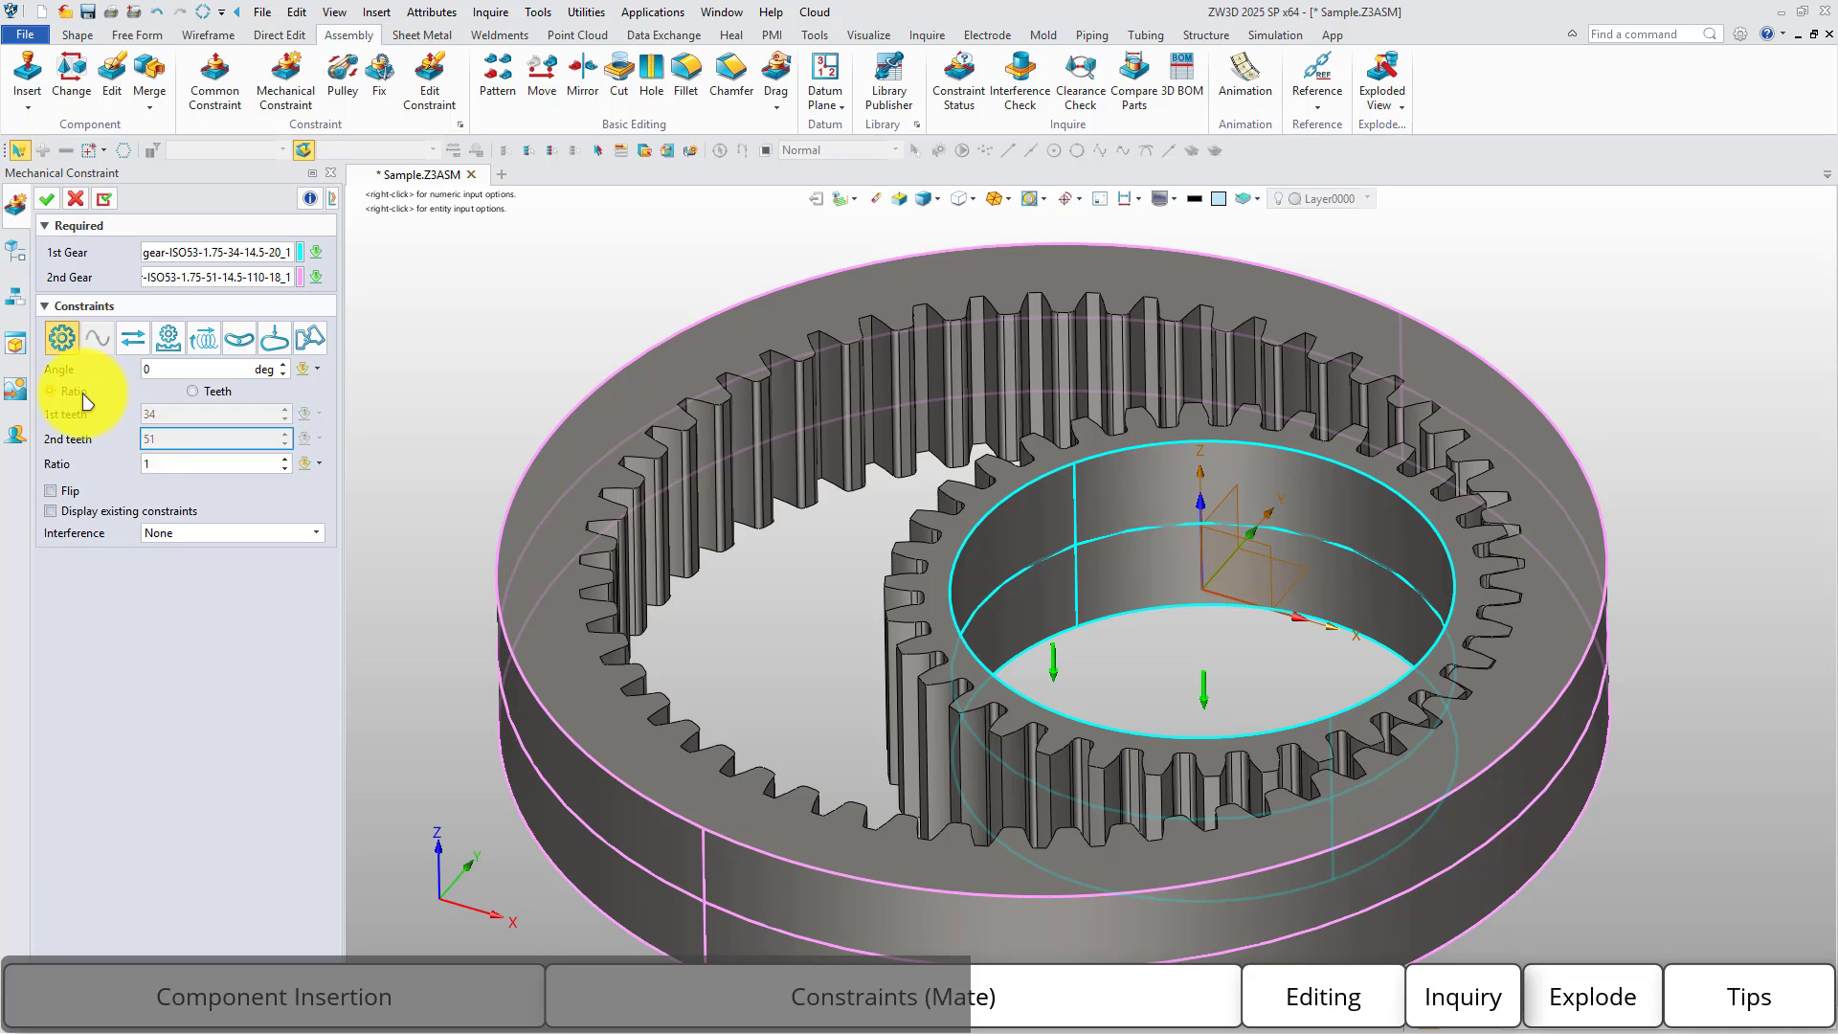
left_click(319, 463)
left_click(351, 508)
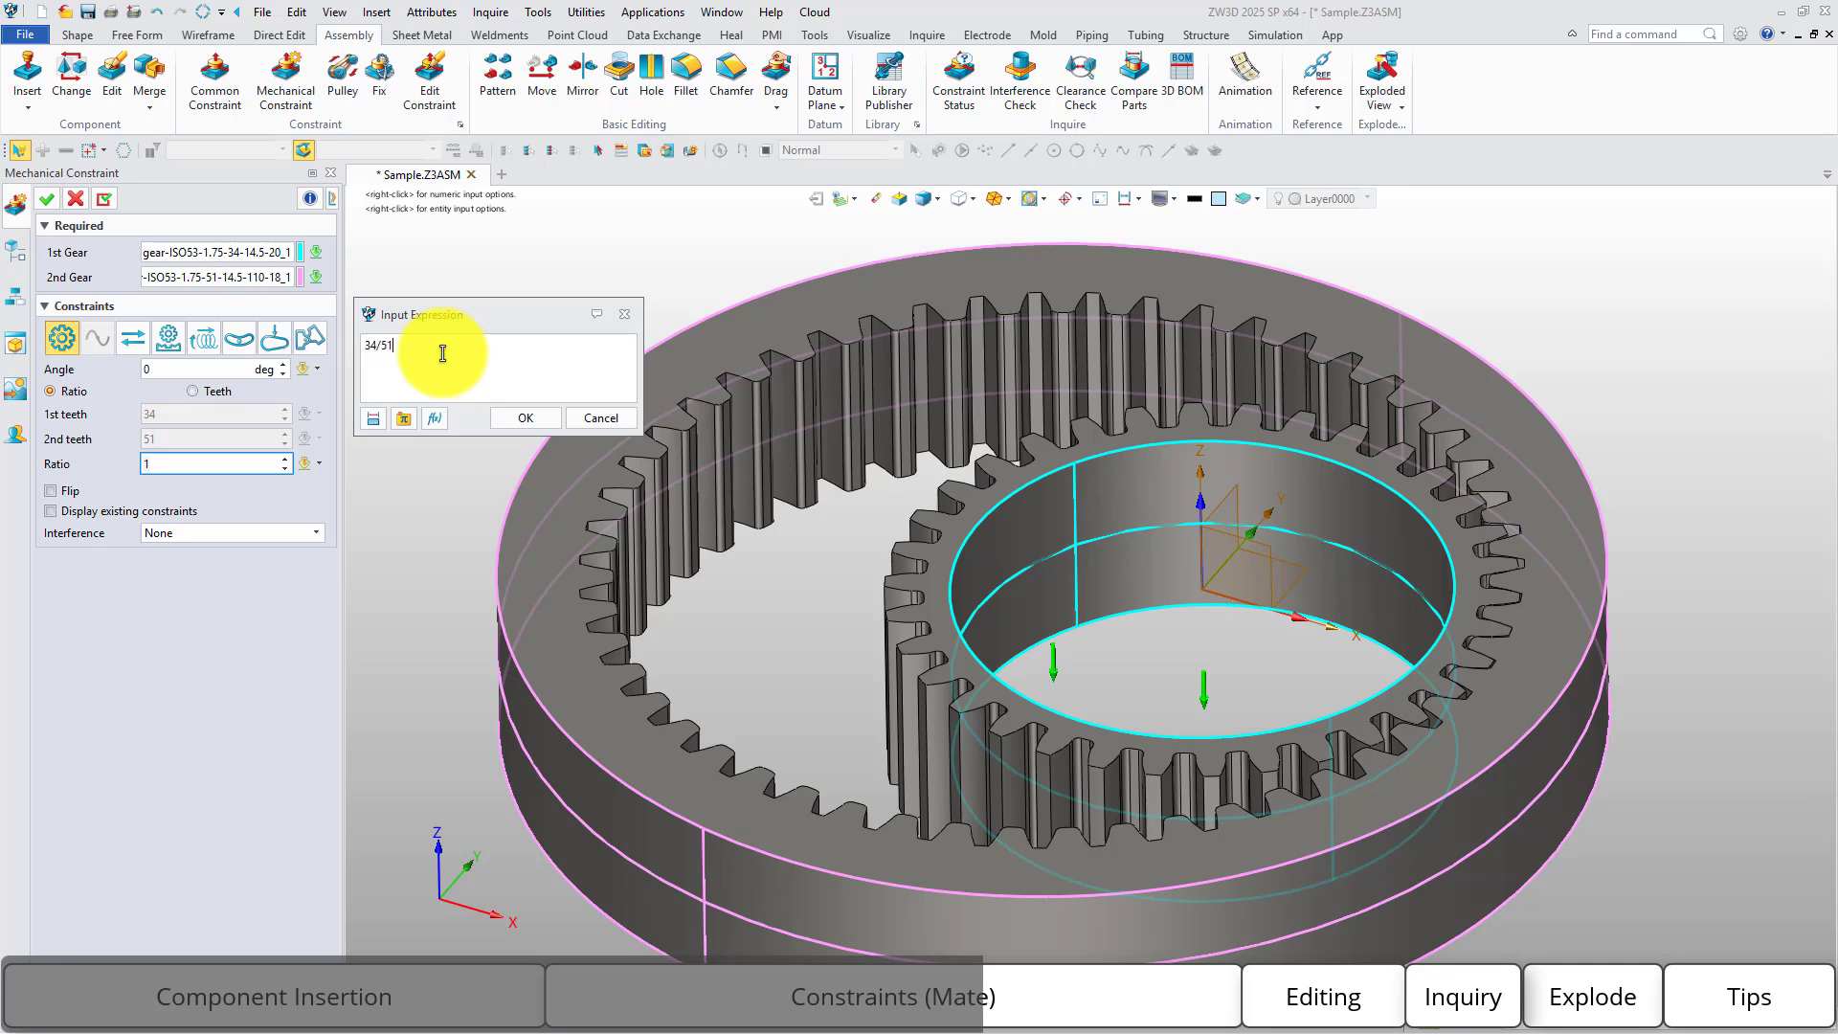
left_click(525, 417)
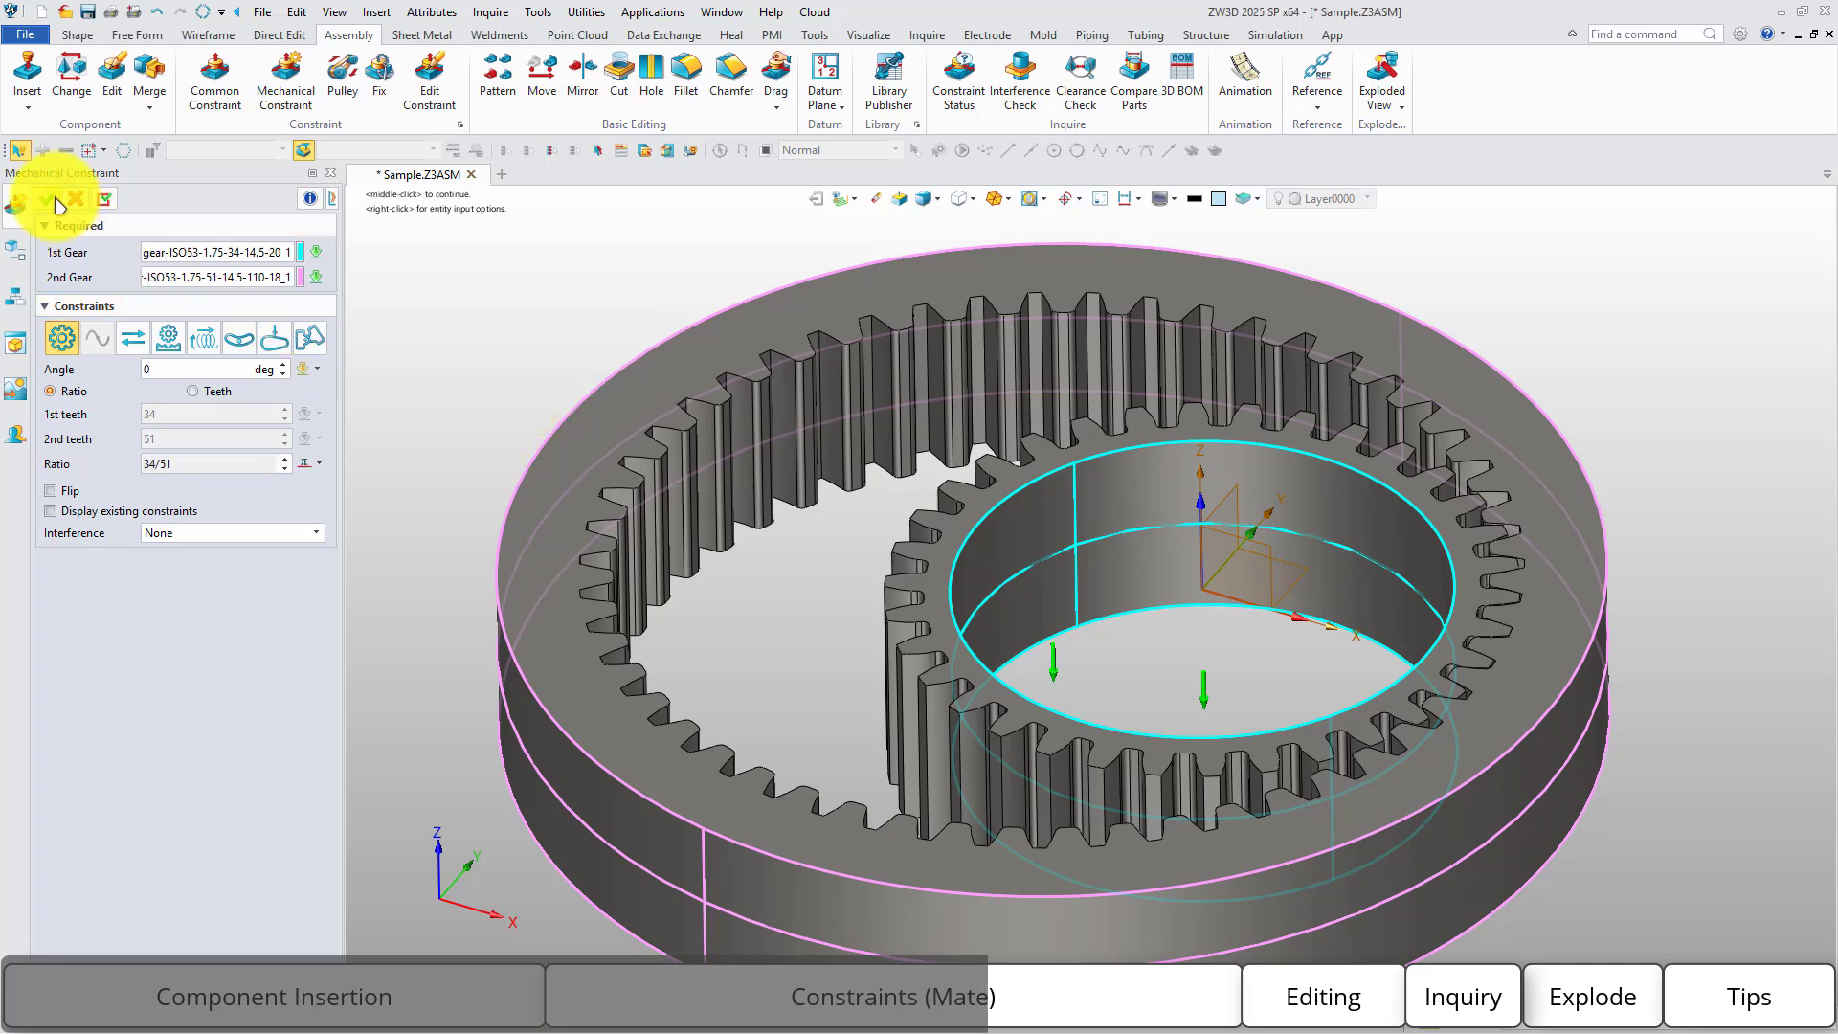
left_click(46, 199)
scroll(575, 464, "down", 2)
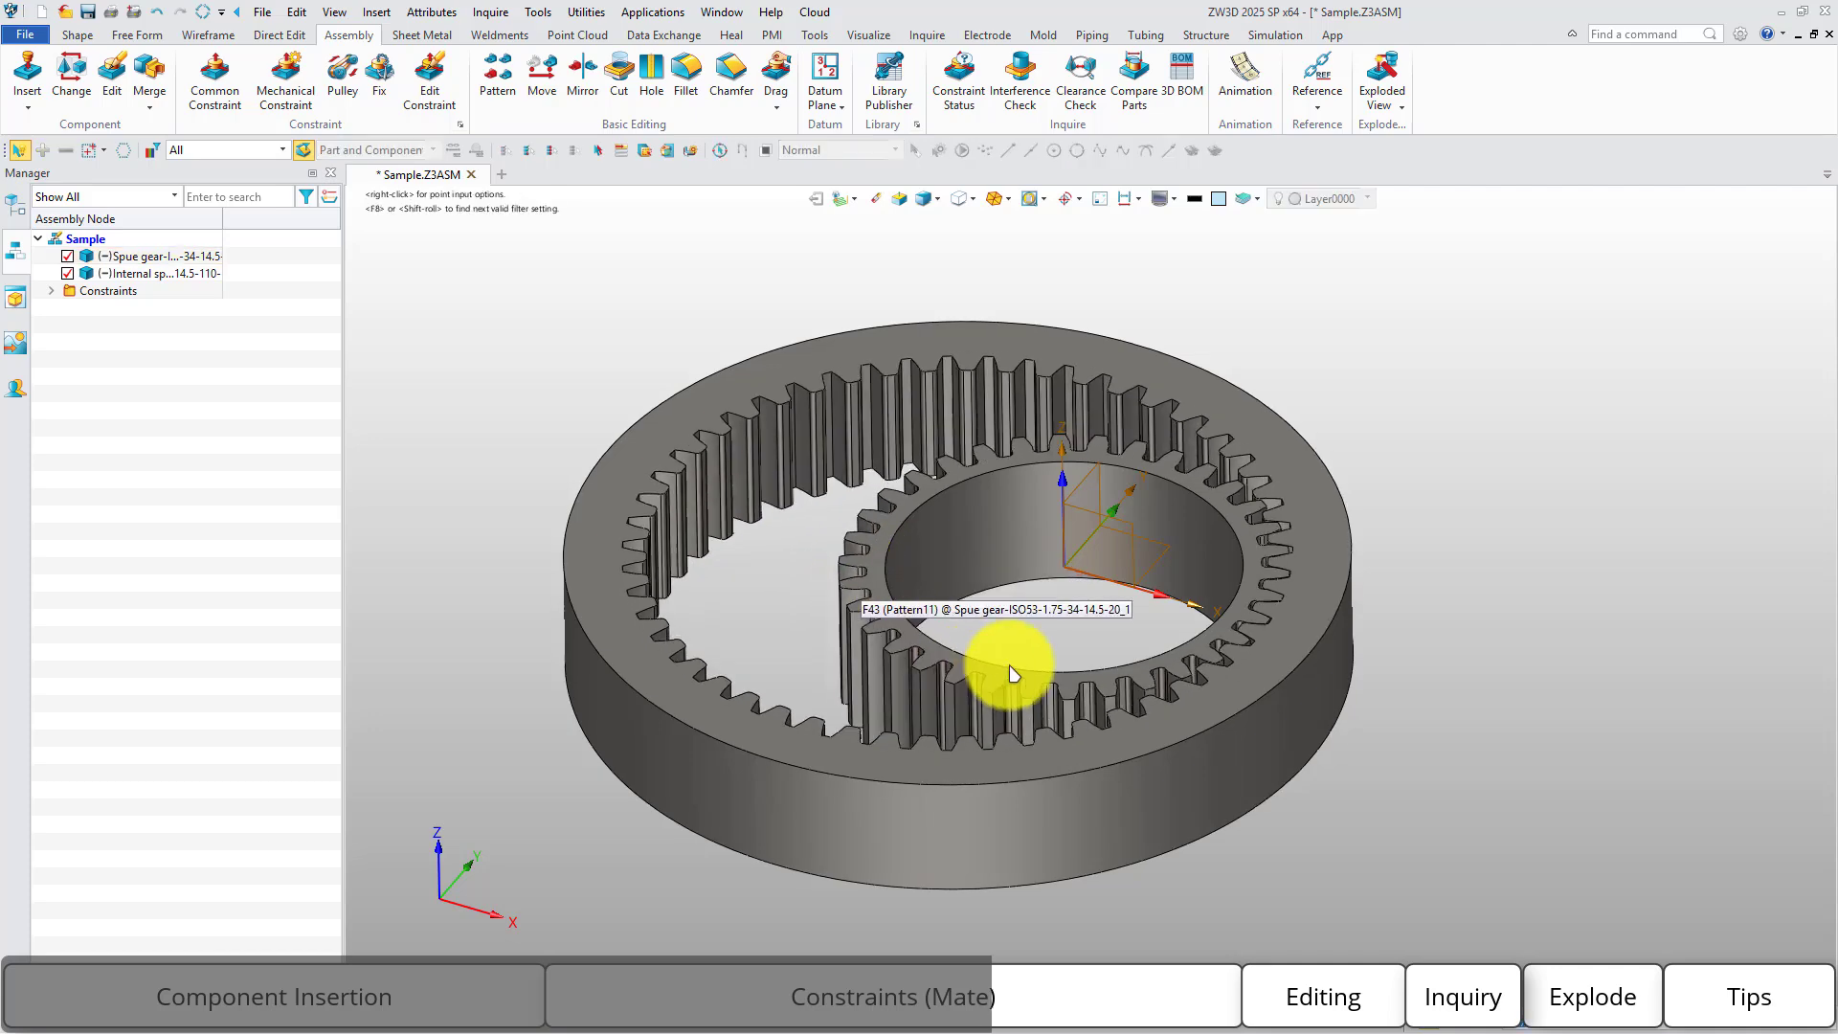
mouse_move(1012, 673)
left_mouse_down()
mouse_move(1114, 482)
mouse_move(1100, 657)
mouse_move(1123, 505)
left_mouse_up()
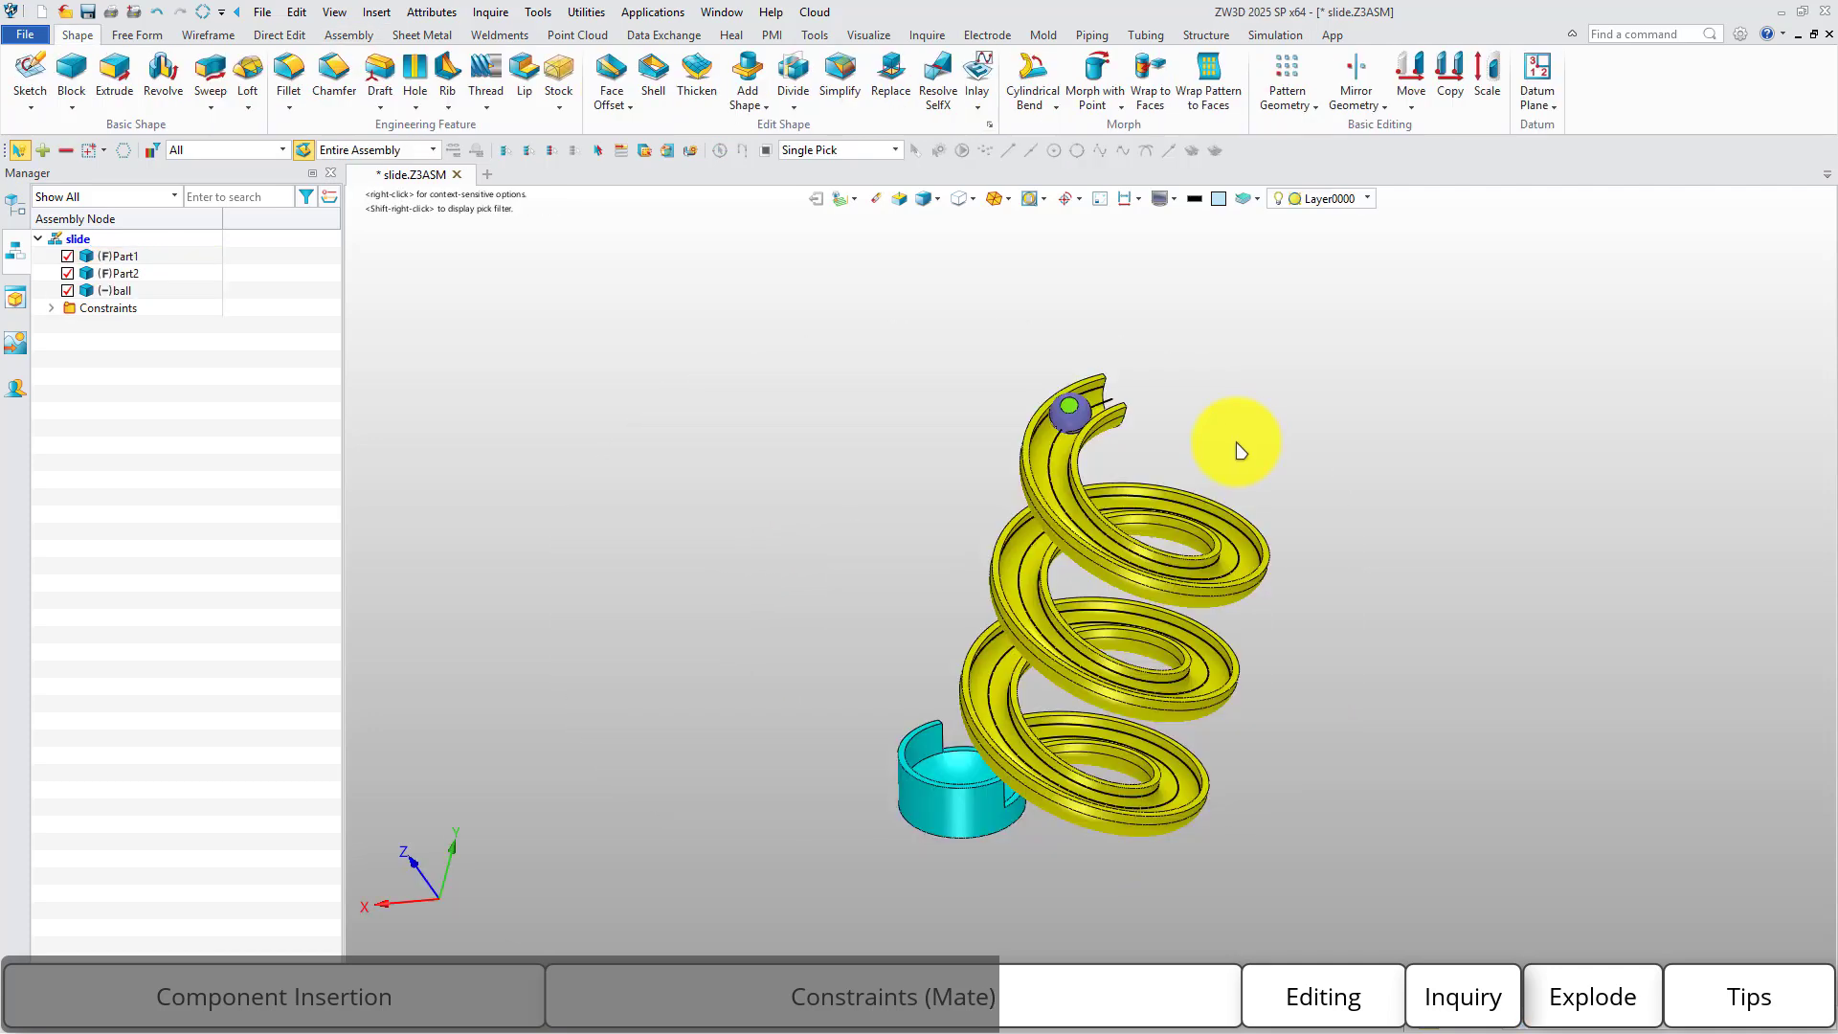
Start a path mechanical constraint and choose the ball's center as the constrained point.
left_click(348, 35)
left_click(285, 81)
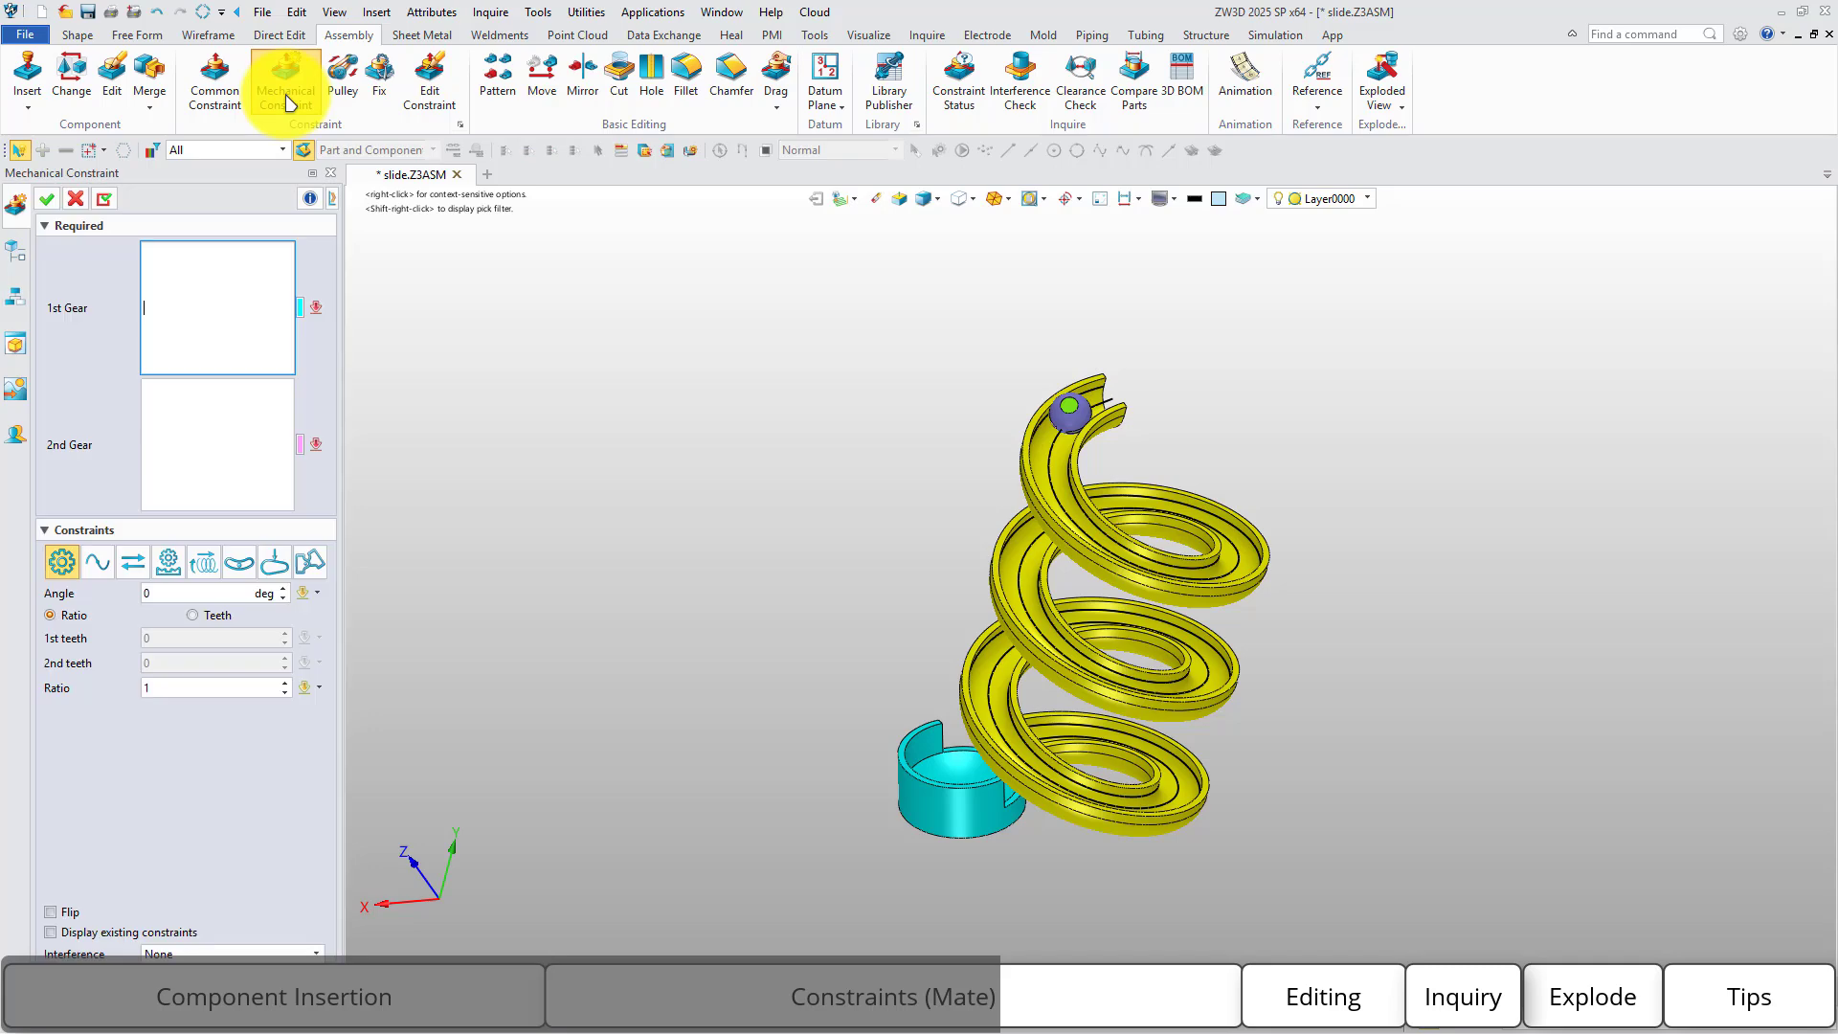
left_click(96, 339)
scroll(1264, 474, "up", 4)
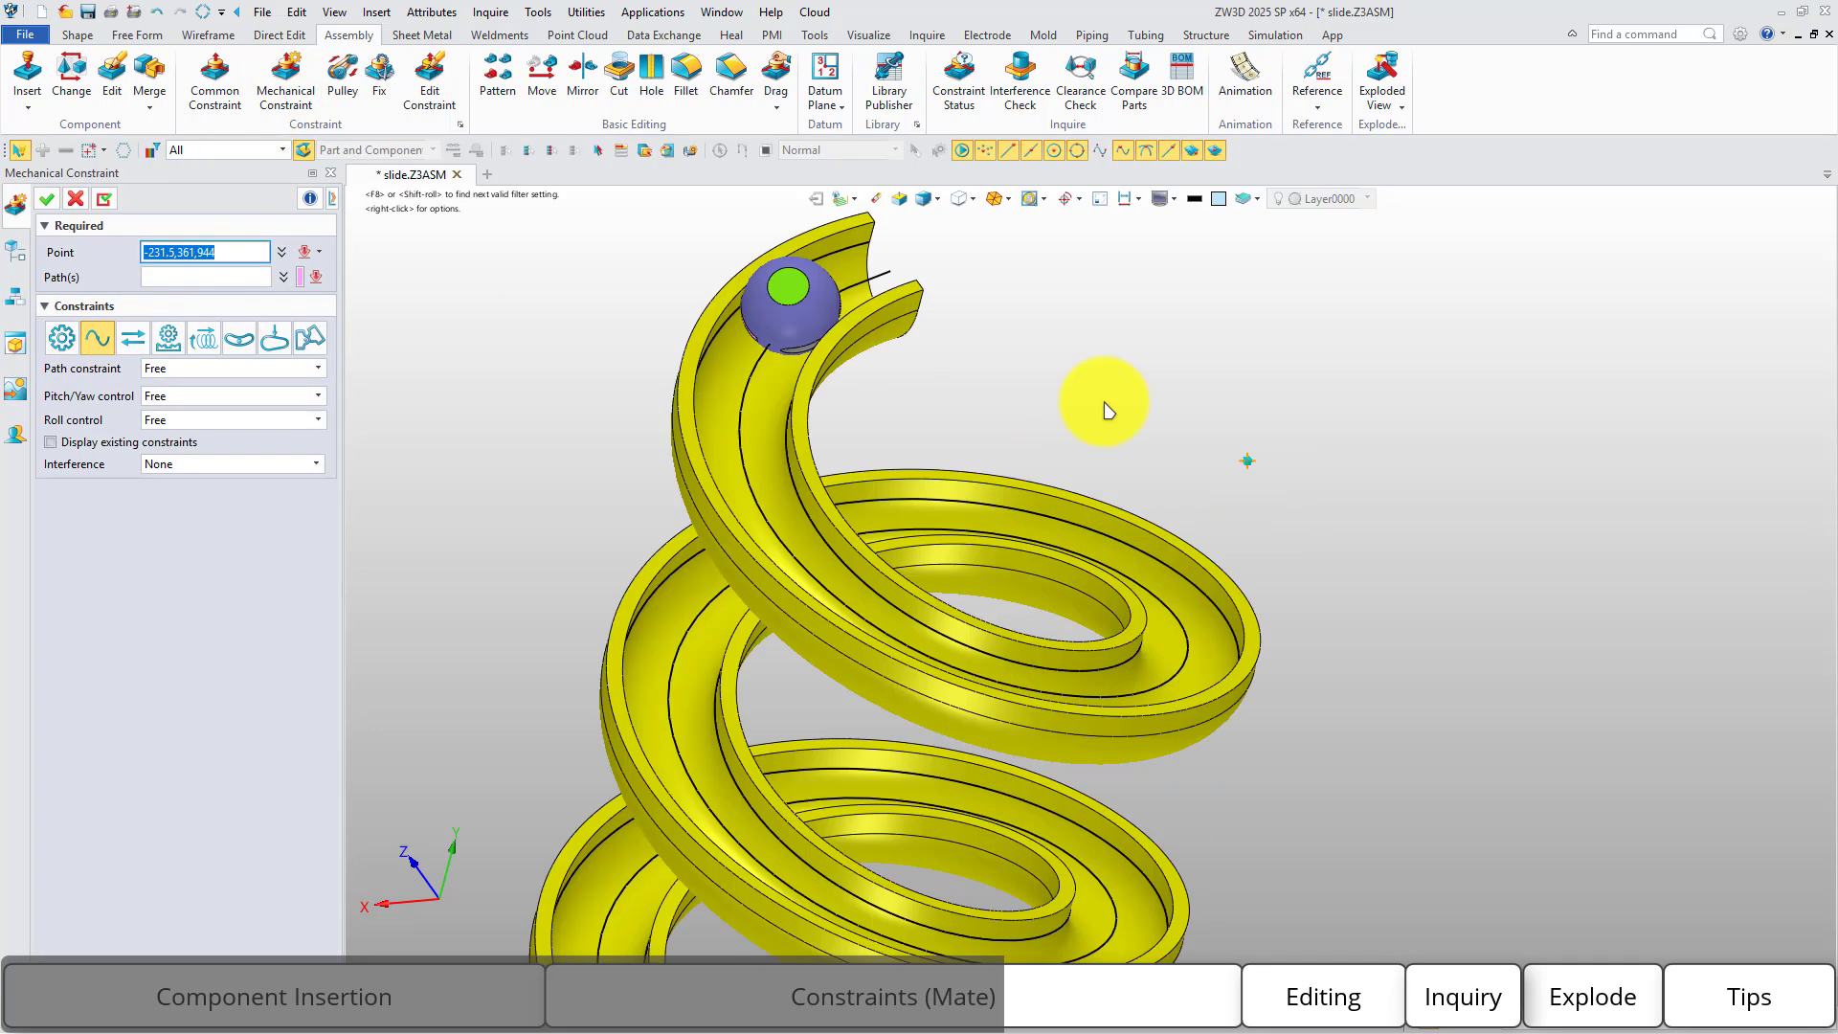
scroll(771, 296, "up", 6)
right_click_drag(1230, 426, 1117, 357)
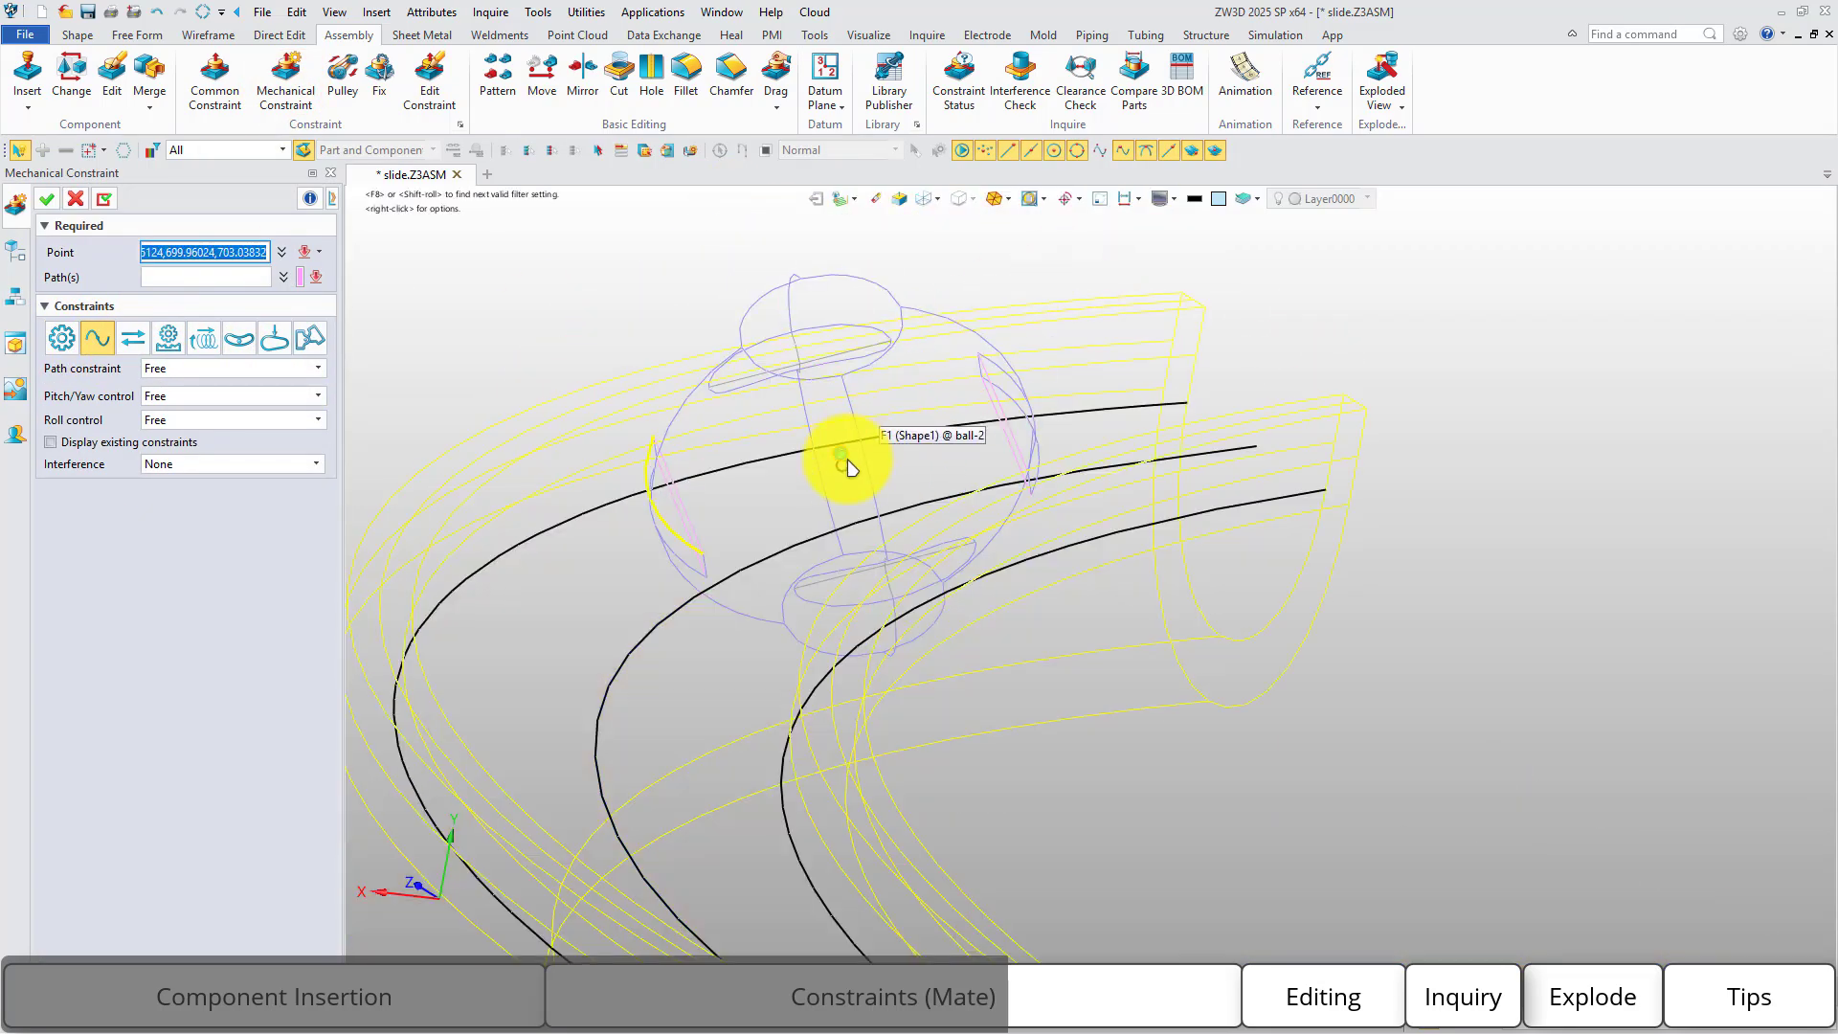
left_click(841, 461)
Choose the middle spiral curve of the slide as the path and apply the constraint with all controls free.
left_click(249, 276)
left_click(644, 651)
scroll(743, 411, "down", 6)
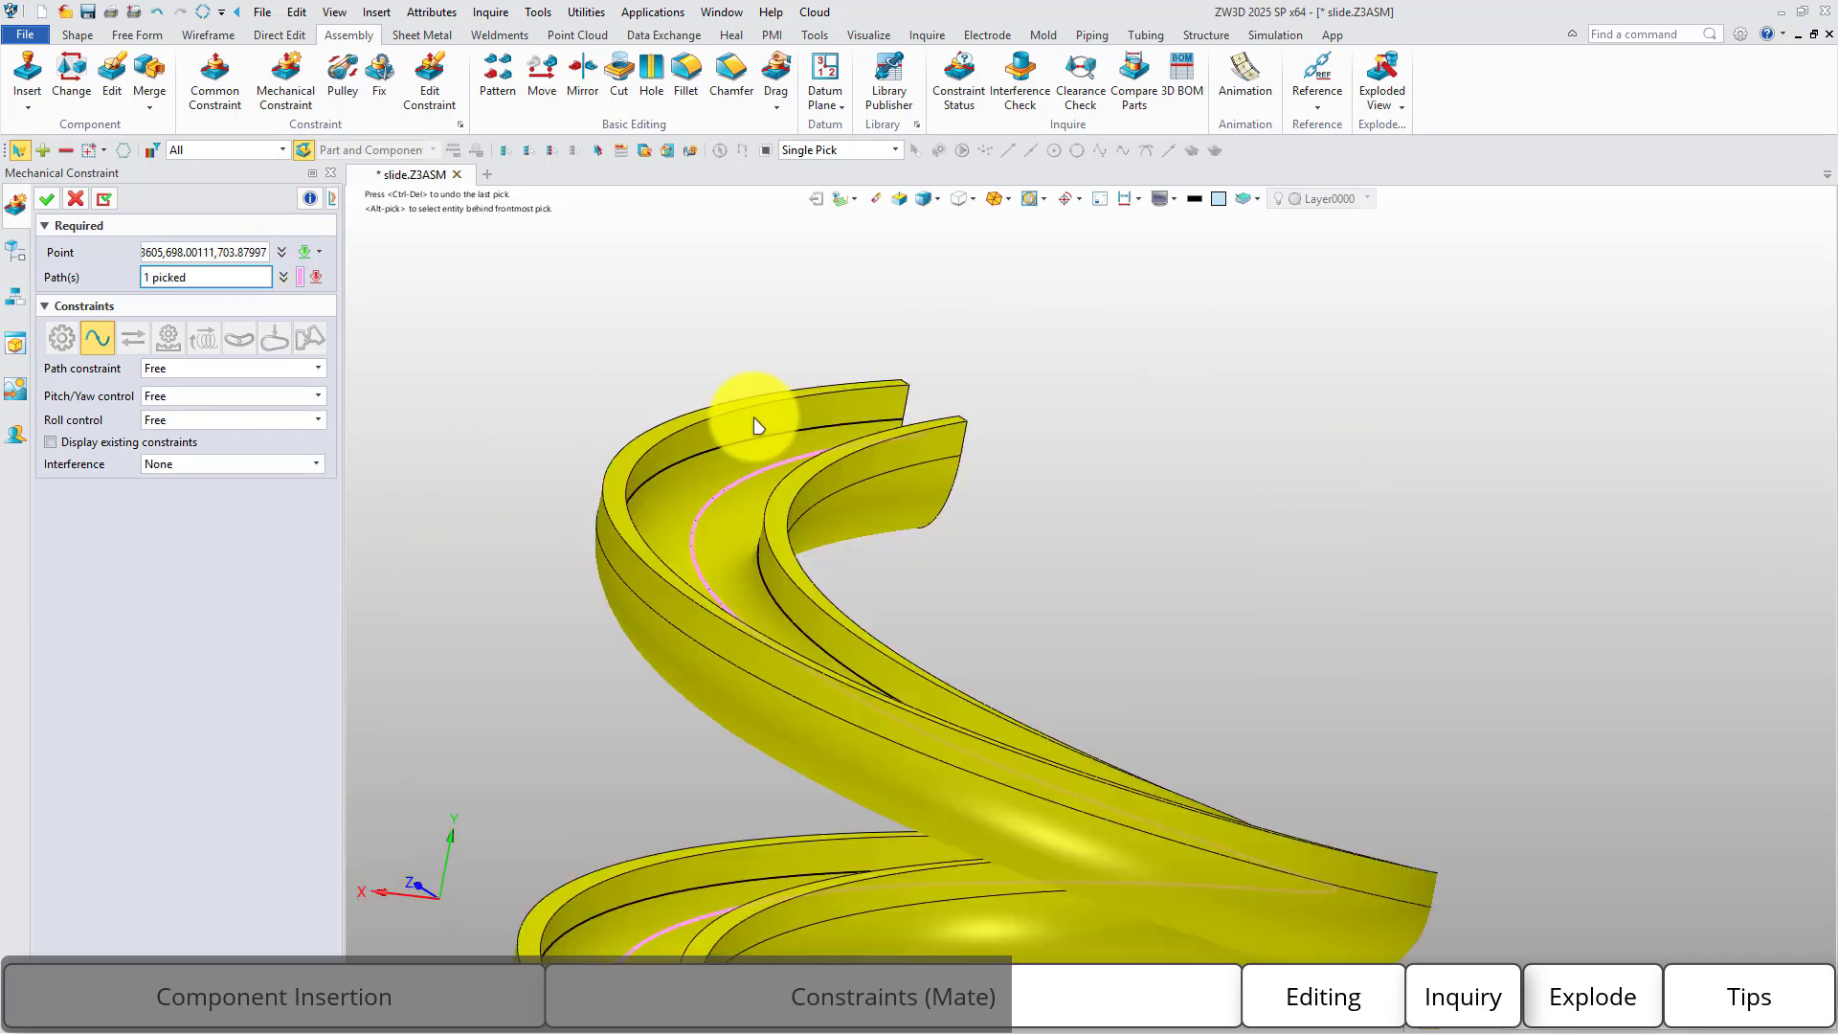
right_click_drag(1110, 627, 1202, 603)
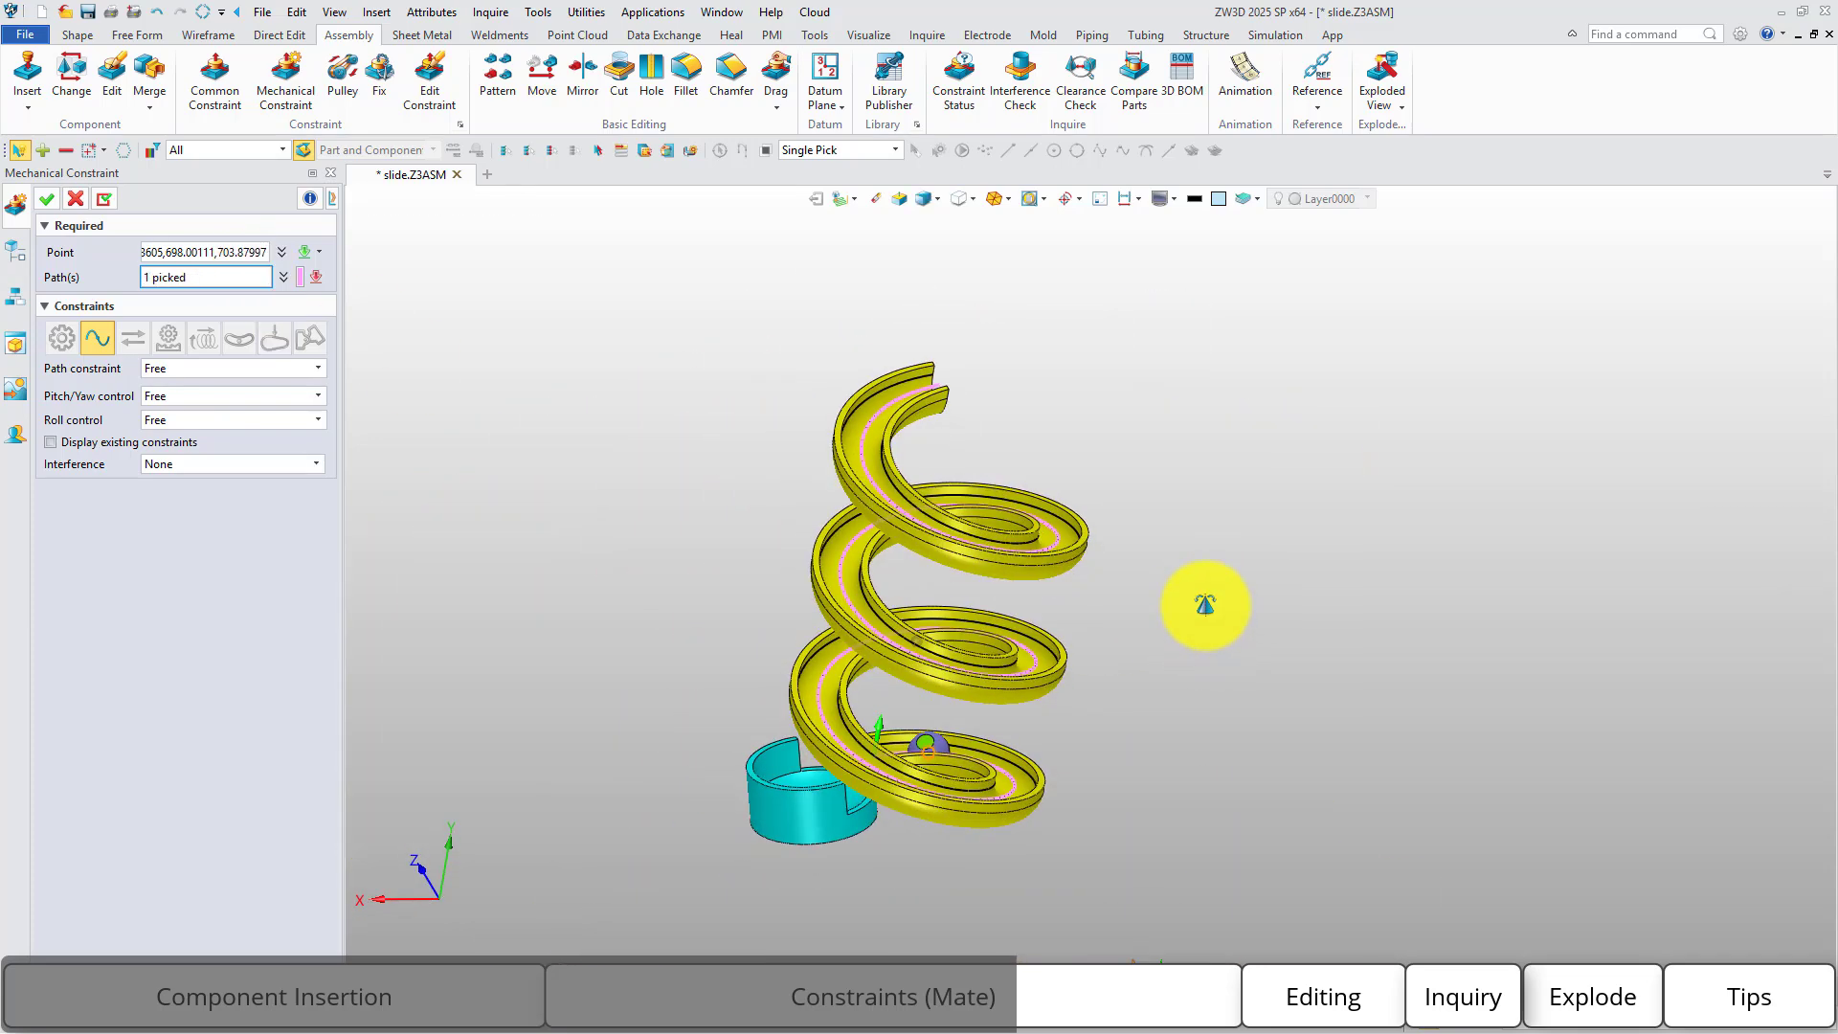
left_click(46, 198)
Move the ball along the spiral slide to test the path constraint.
scroll(936, 740, "up", 4)
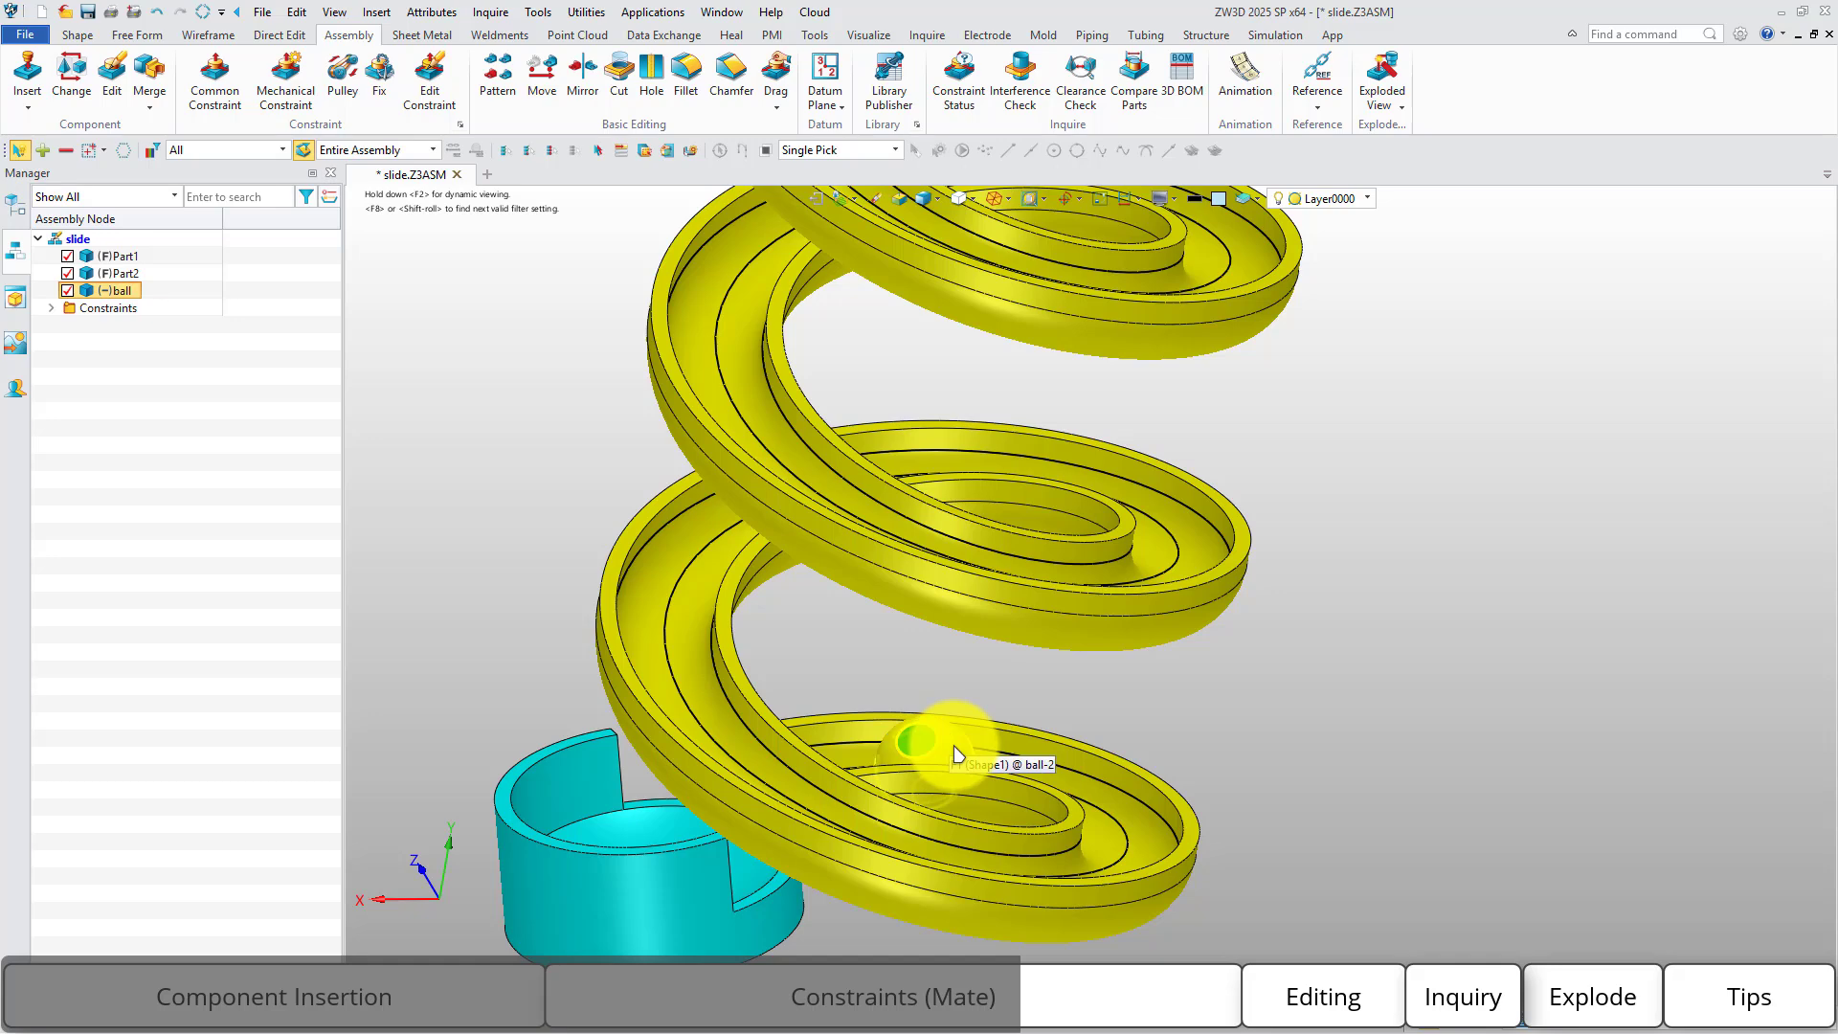
left_click_drag(950, 747, 1263, 377)
scroll(1236, 357, "down", 3)
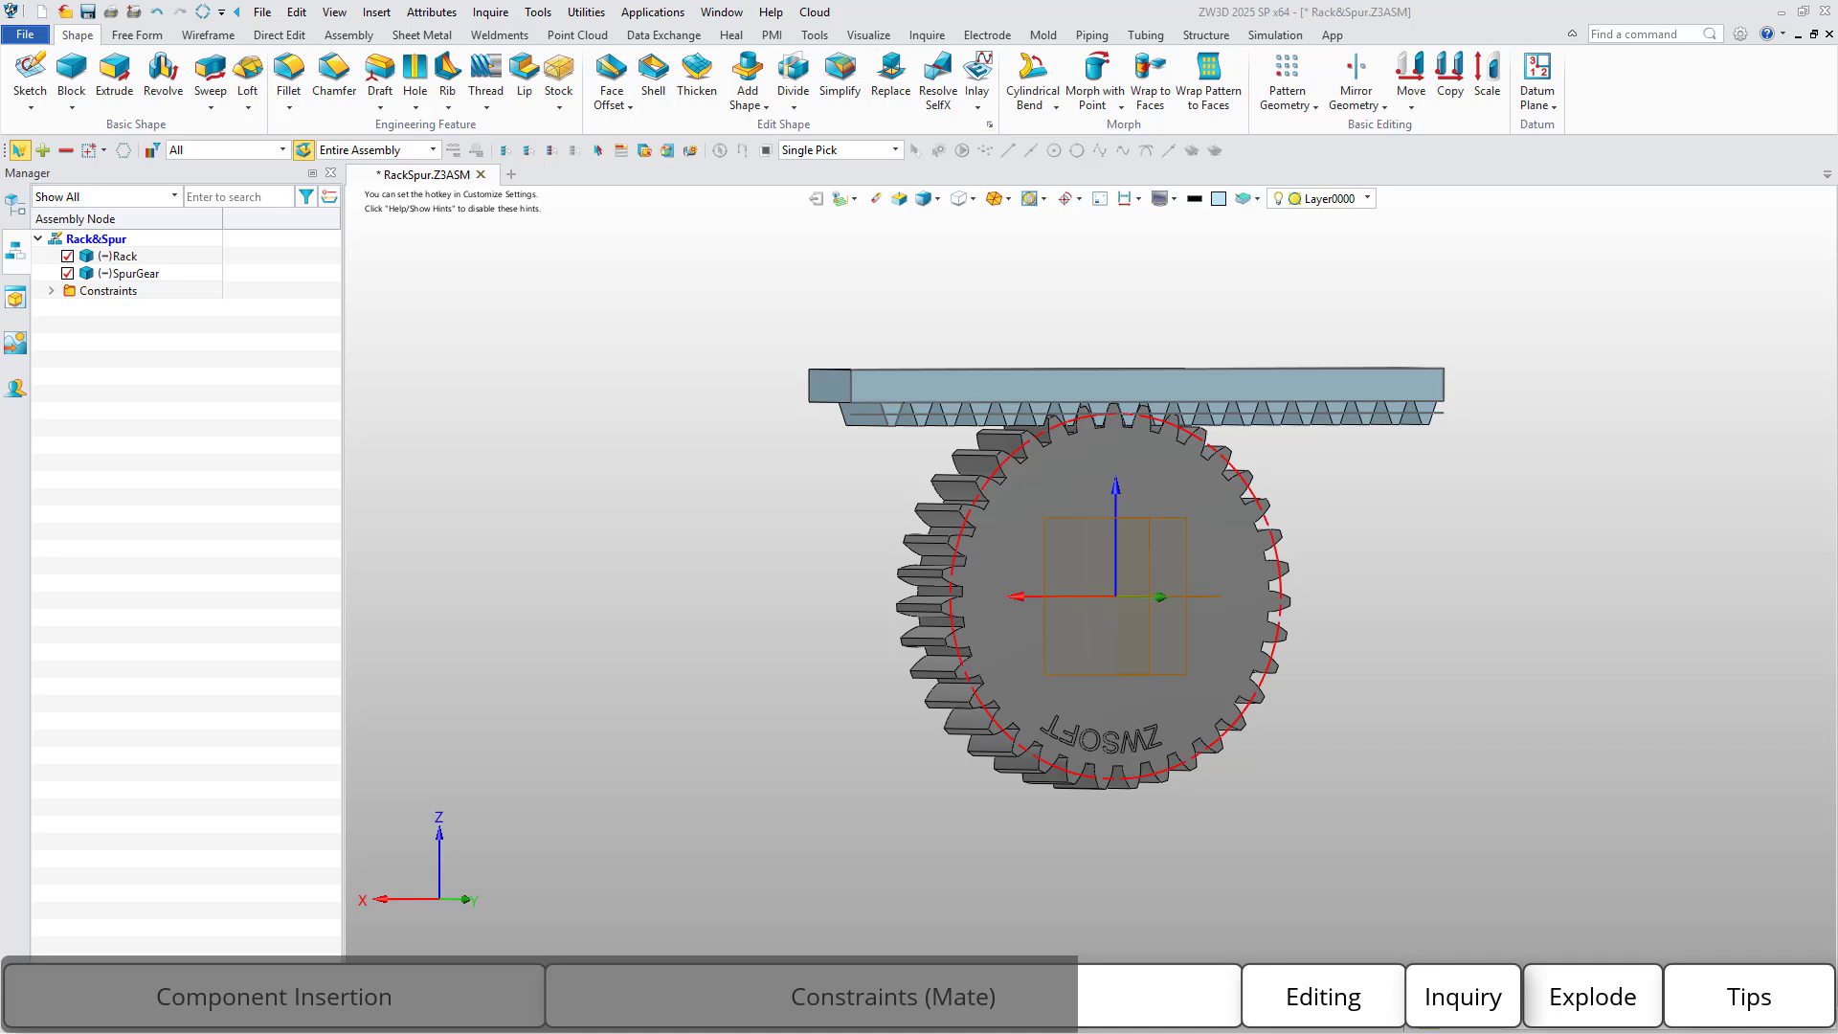
Add a diameter dimension to the spur gear's pitch circle in the Rack&Spur assembly, placing its text beside the gear.
left_click(771, 34)
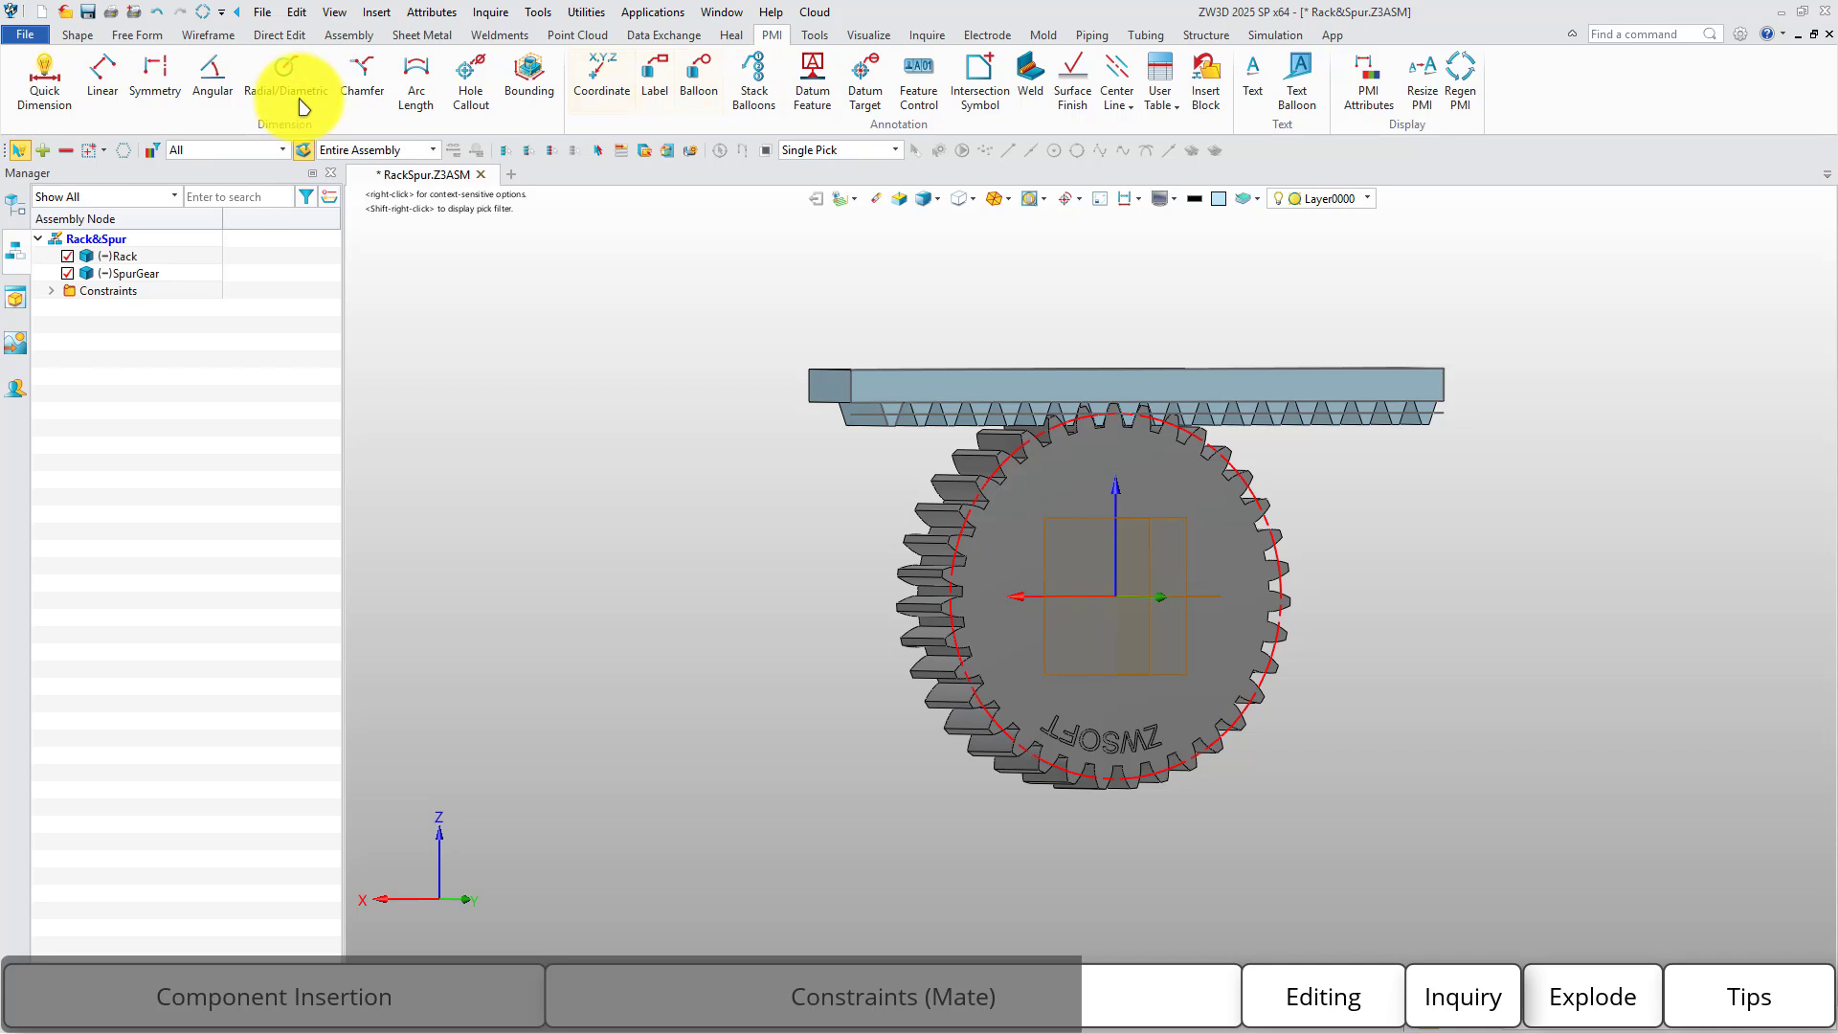
left_click(285, 84)
left_click(964, 527)
left_click(865, 501)
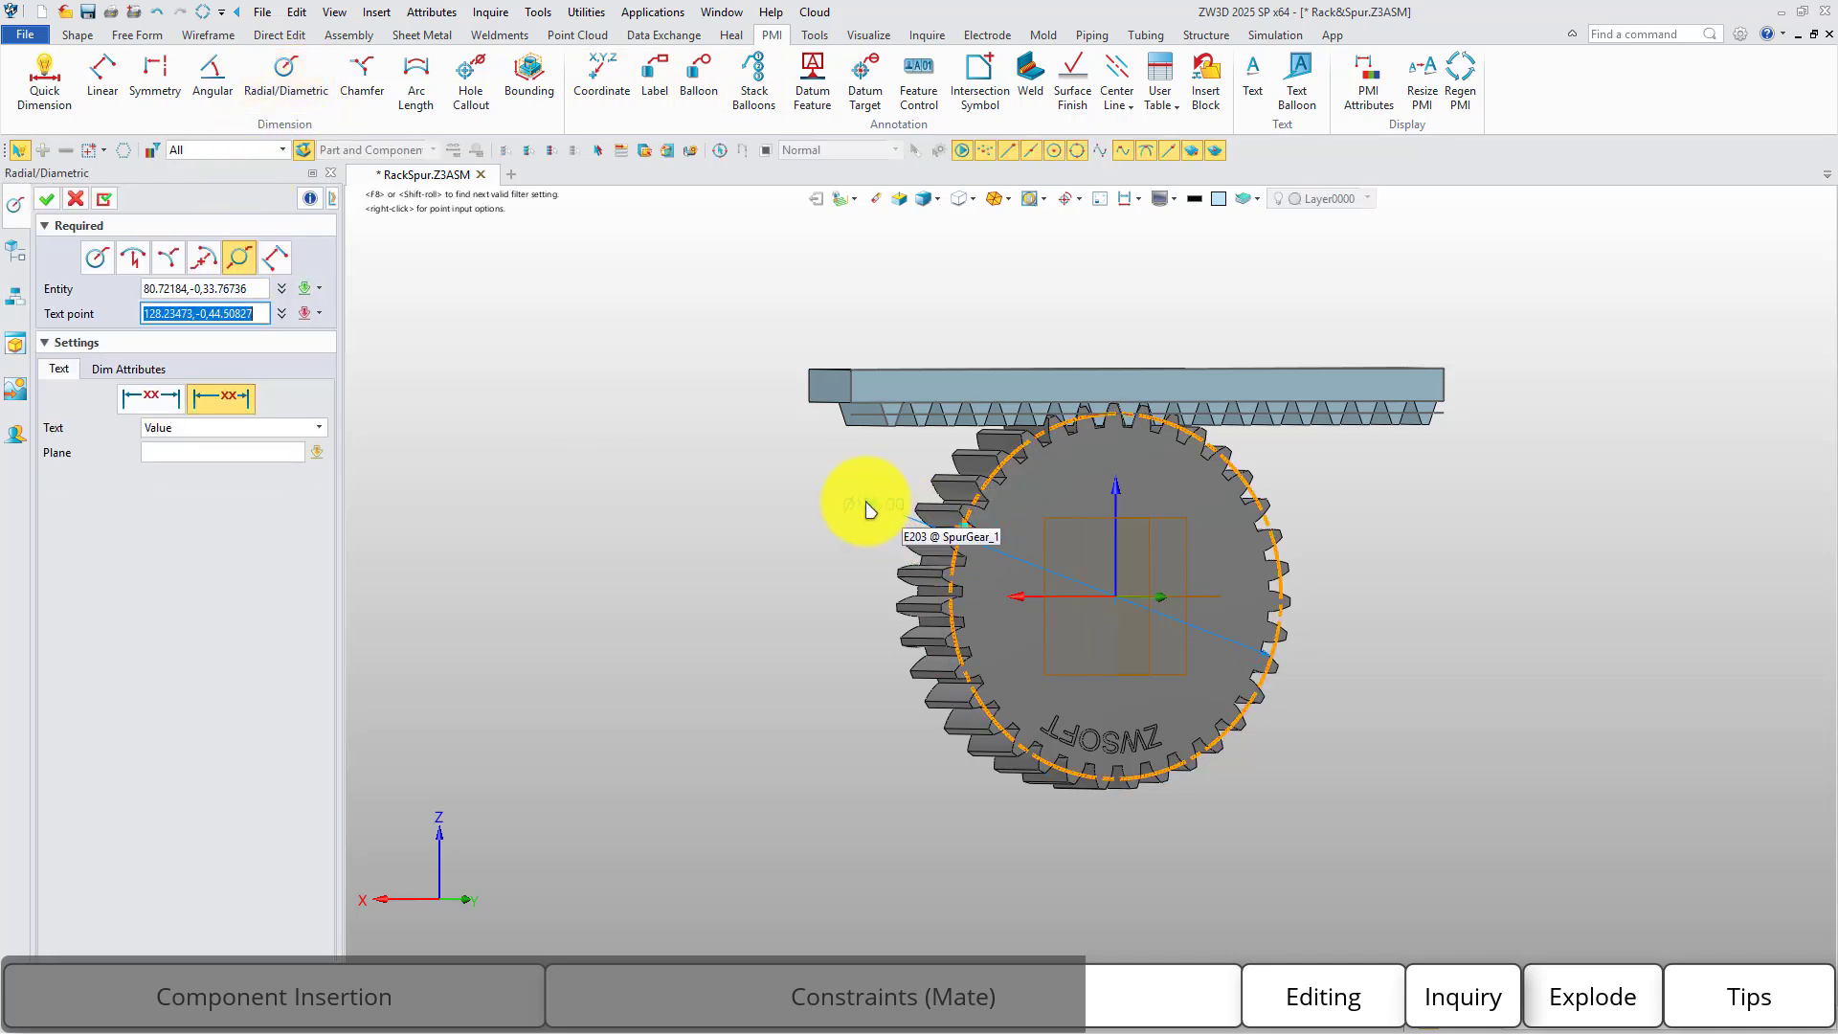
middle_click(829, 550)
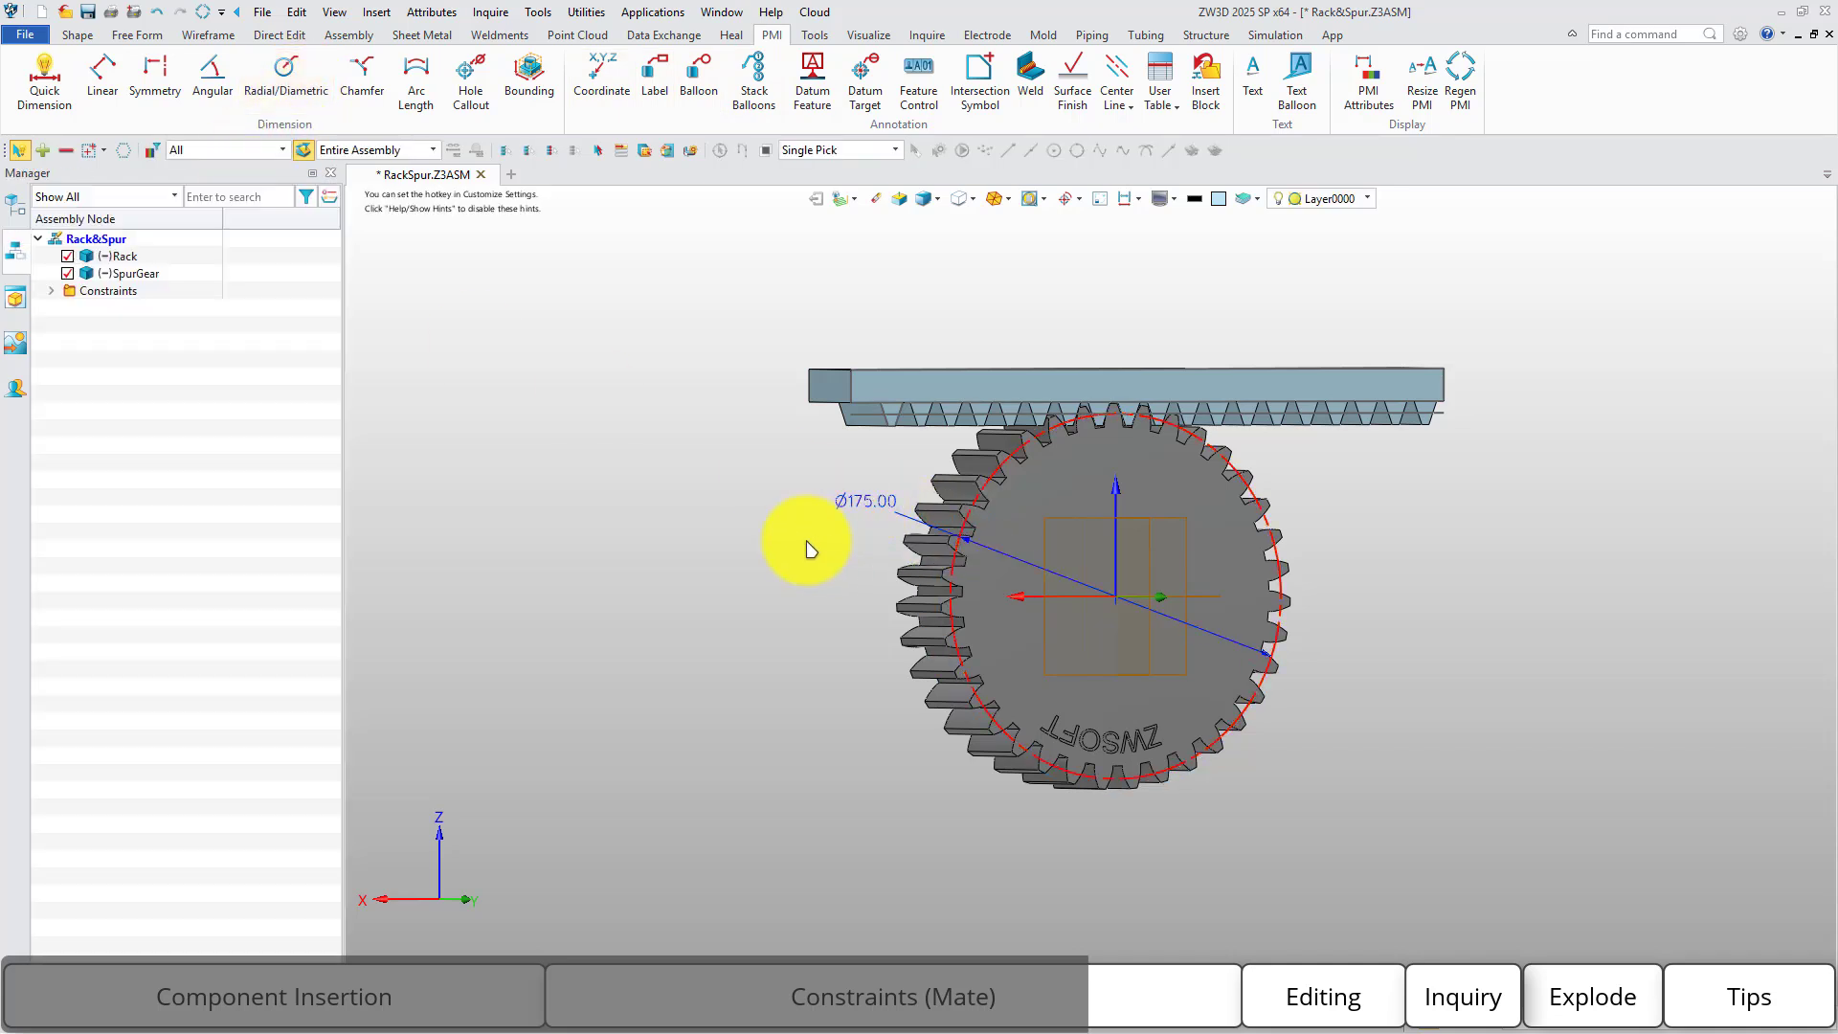
Start a rack and pinion constraint between the rack's pitch line and the spur gear's pitch circle, using Distance/Revolution.
left_click(348, 35)
left_click(285, 77)
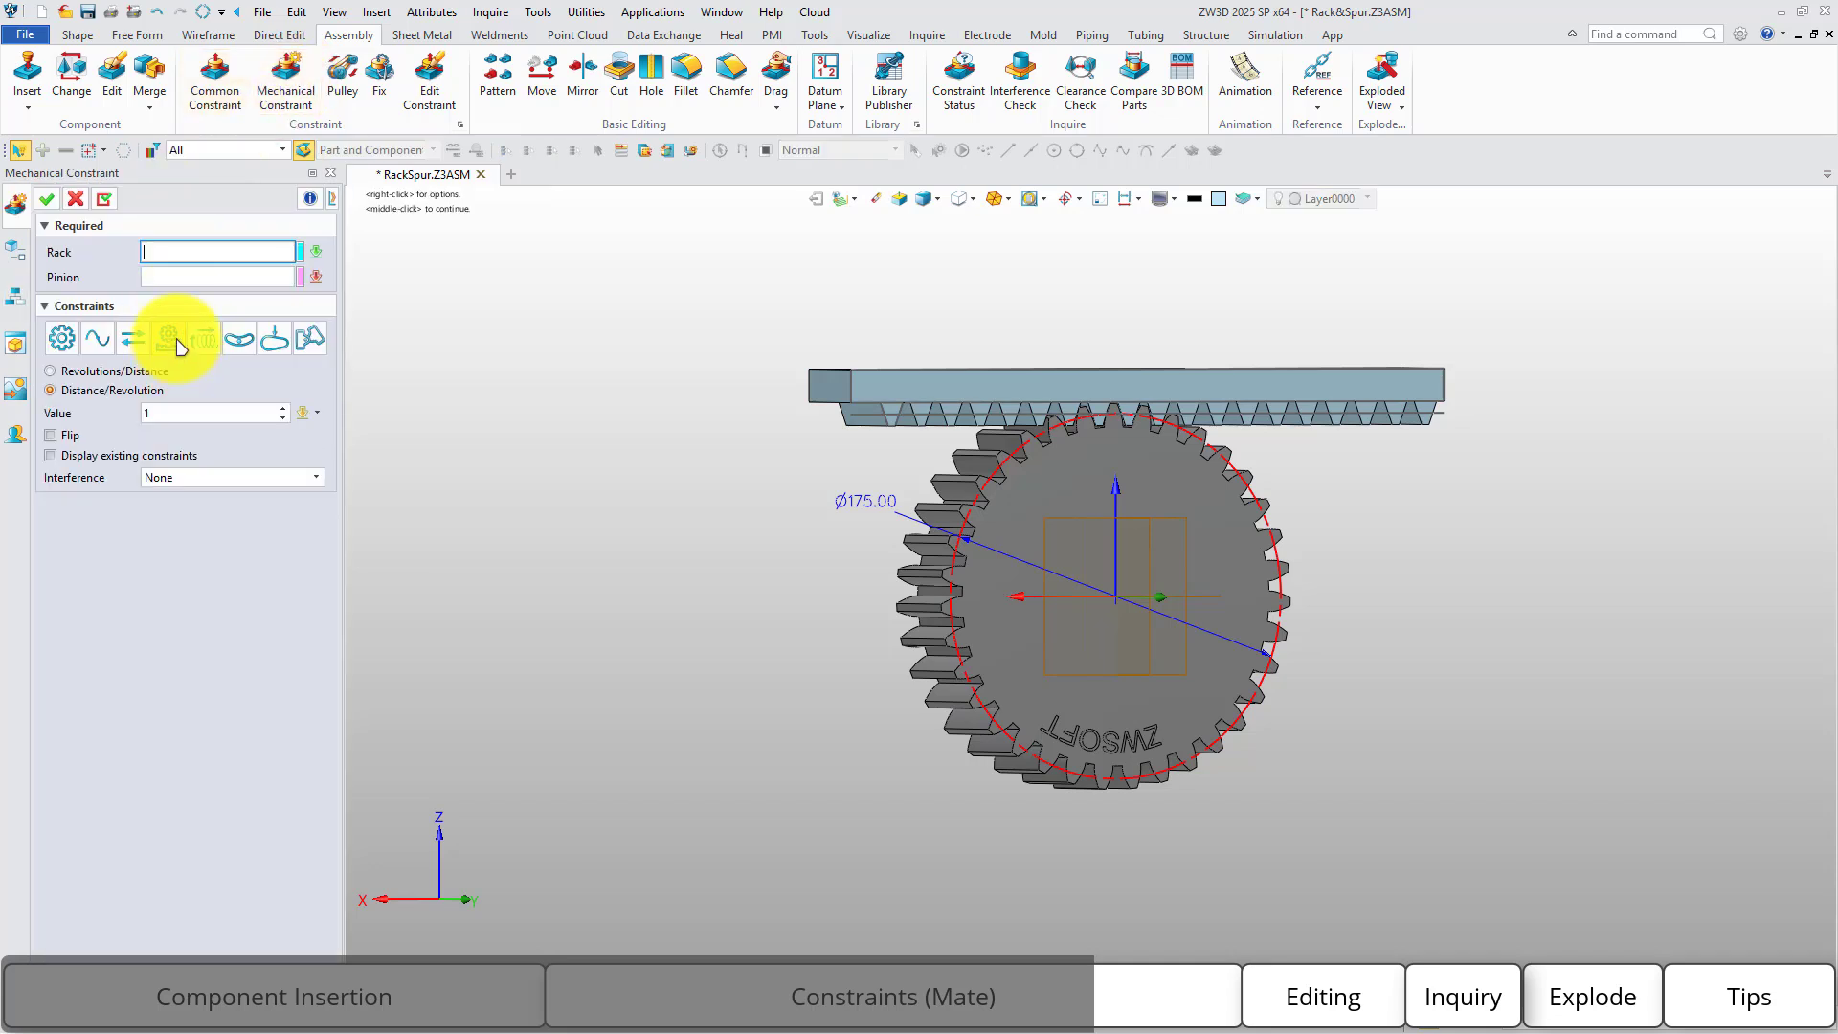
left_click(858, 416)
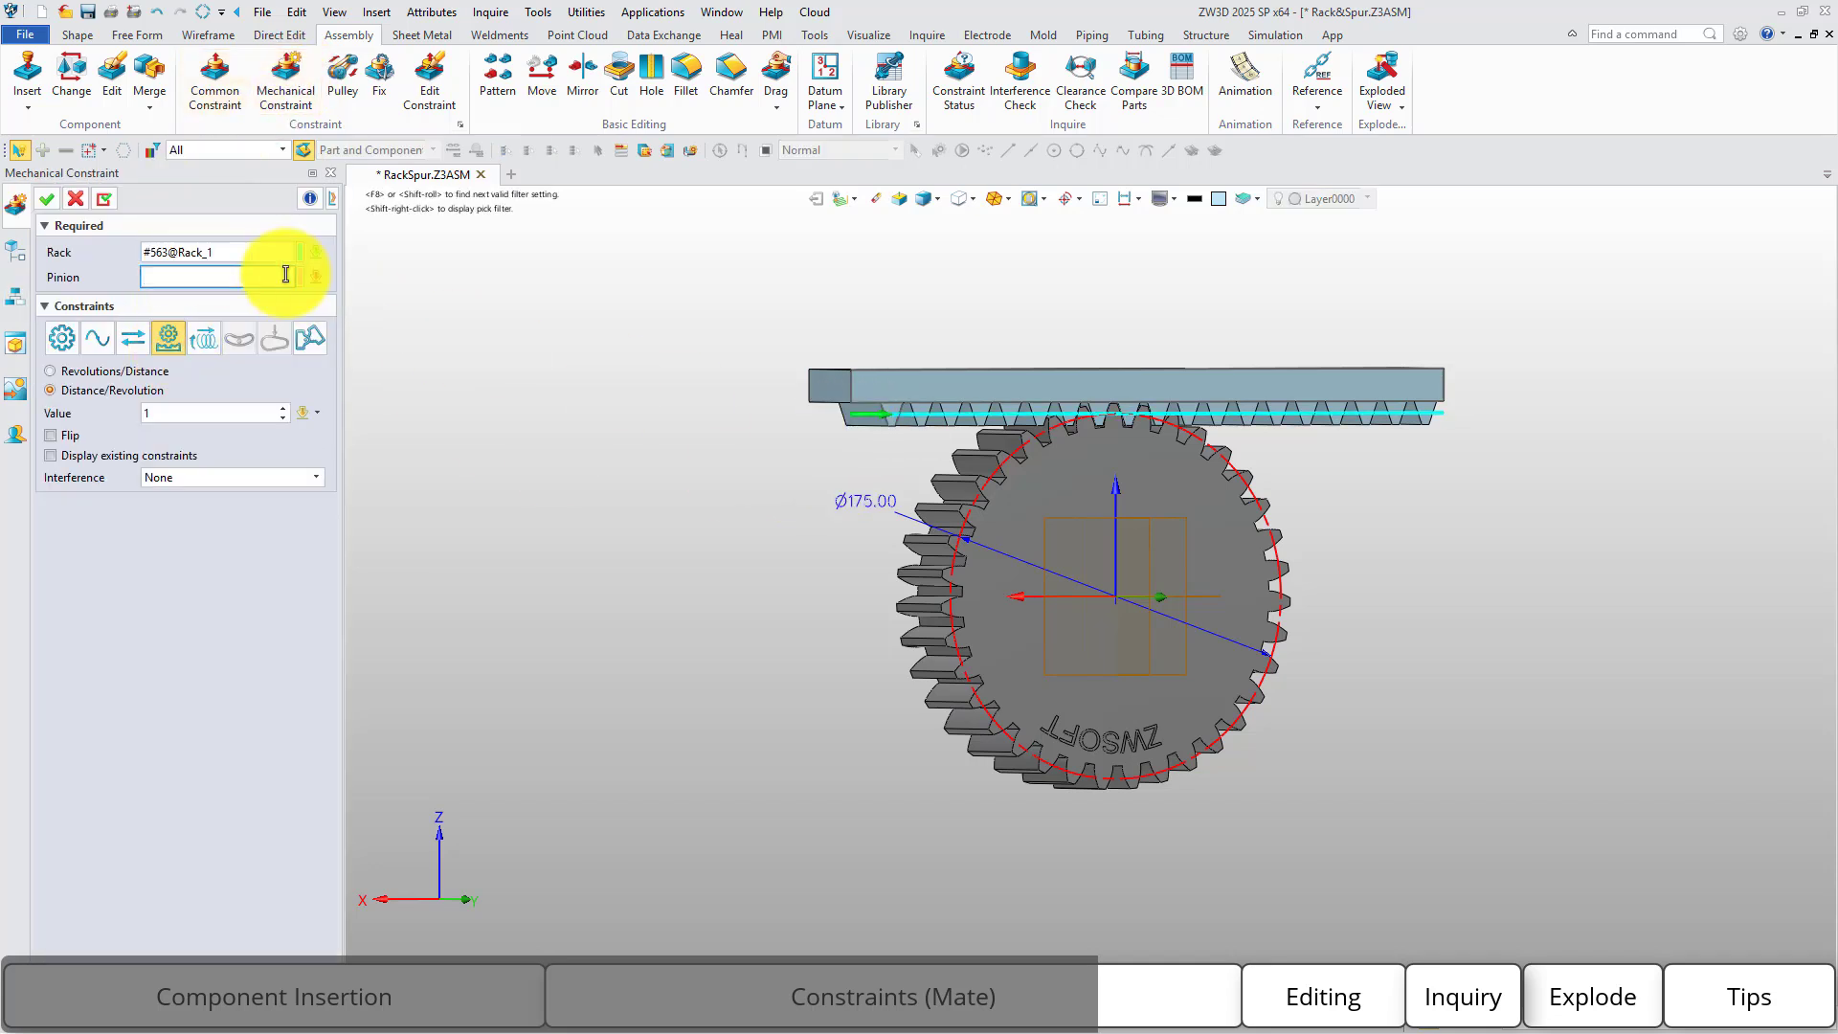
left_click(959, 527)
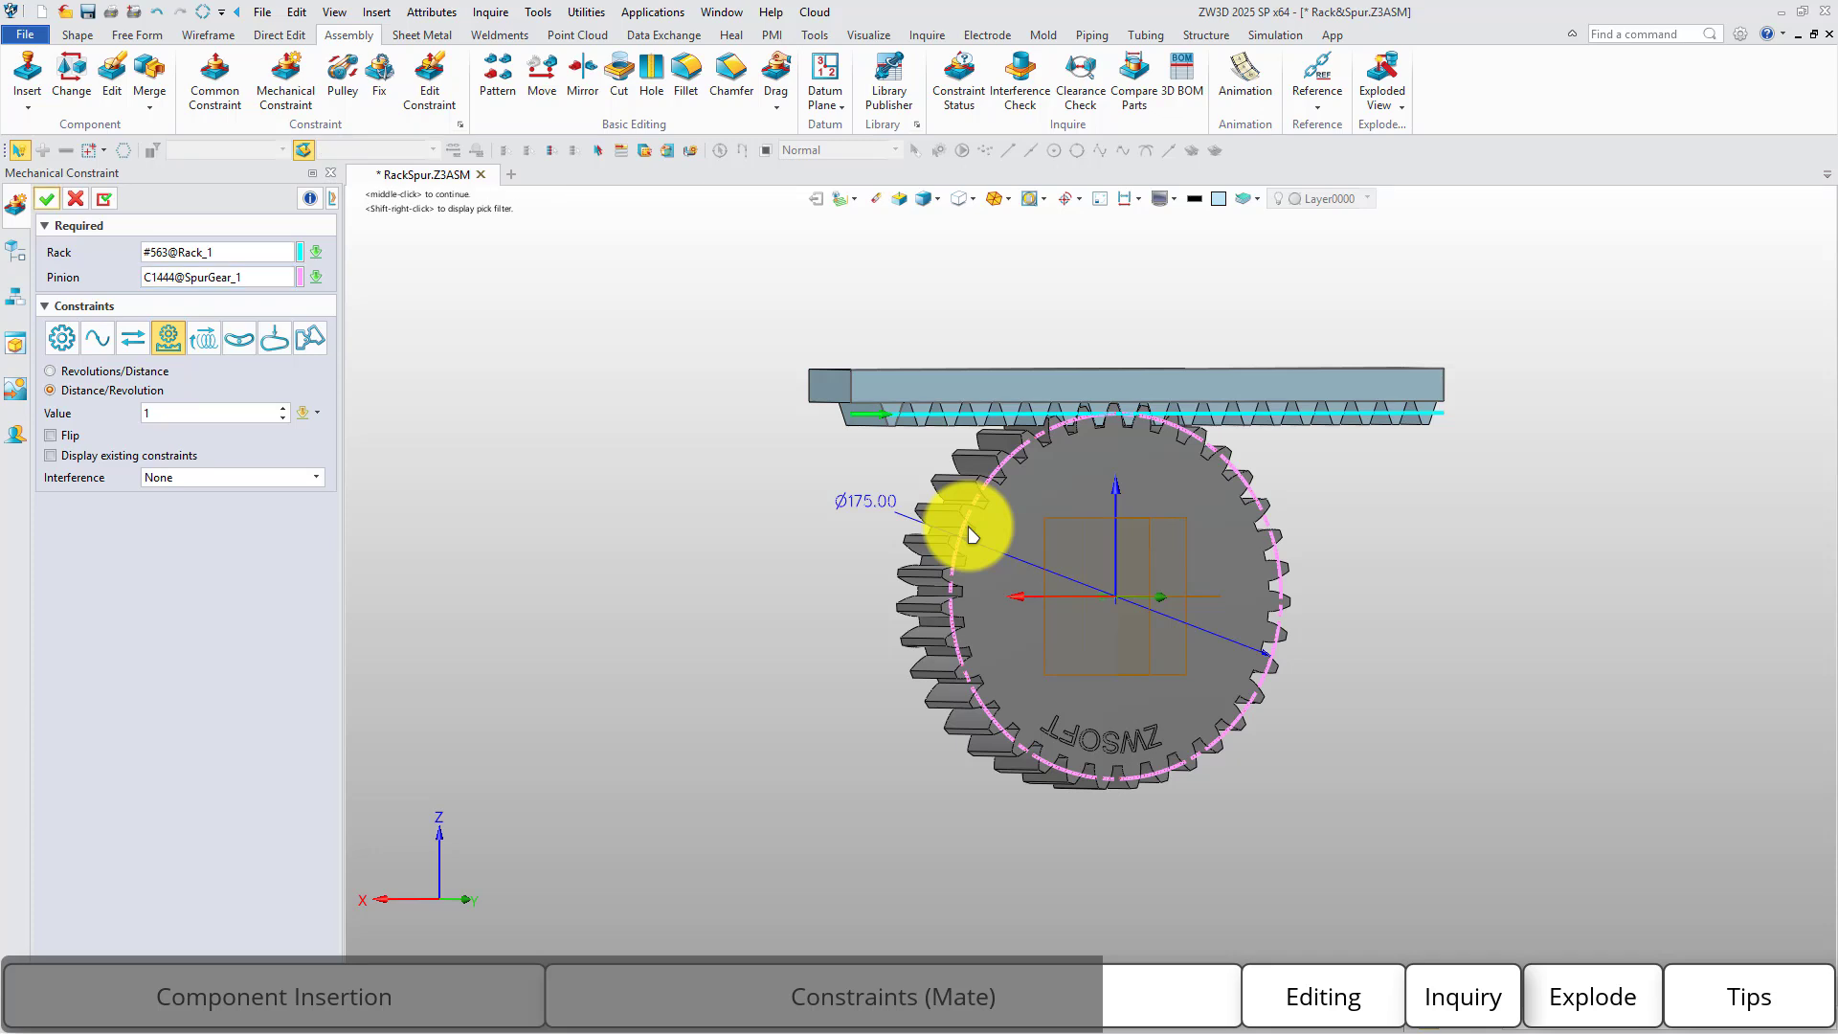
Set the distance per revolution to the expression 175*pi, apply the constraint, and turn the spur gear to test it.
left_click(319, 414)
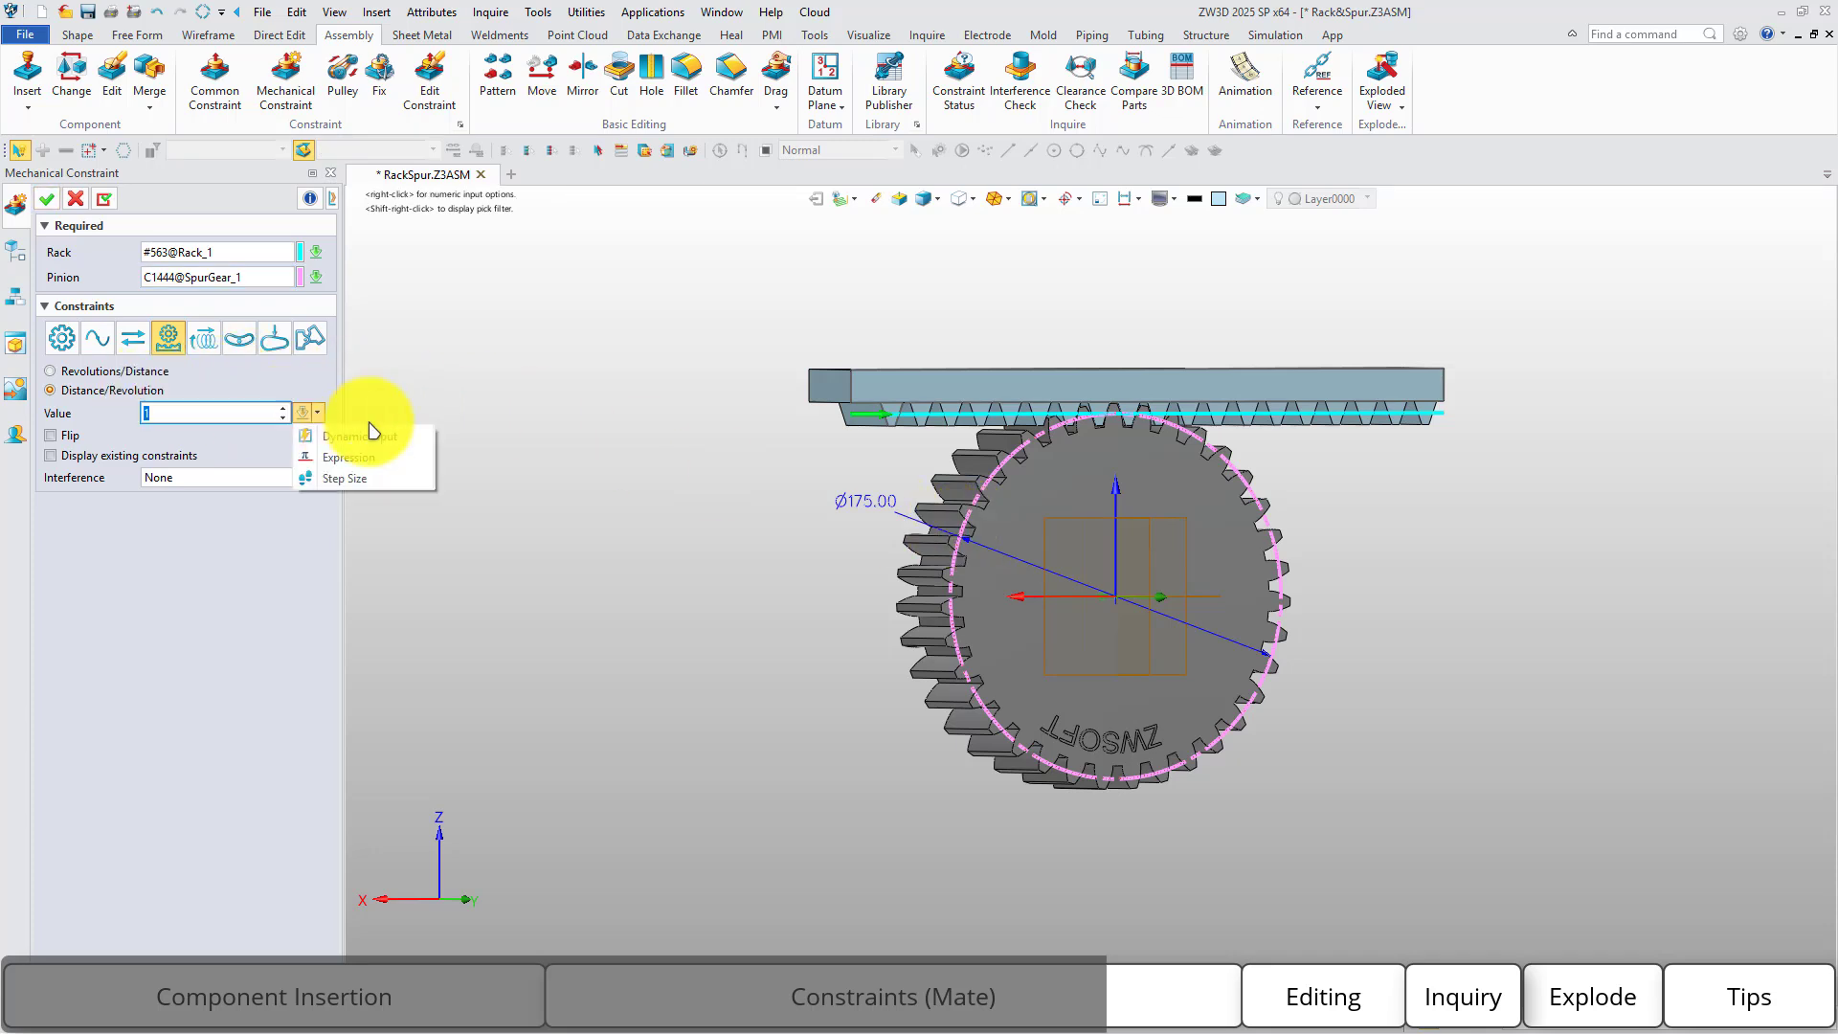
left_click(368, 464)
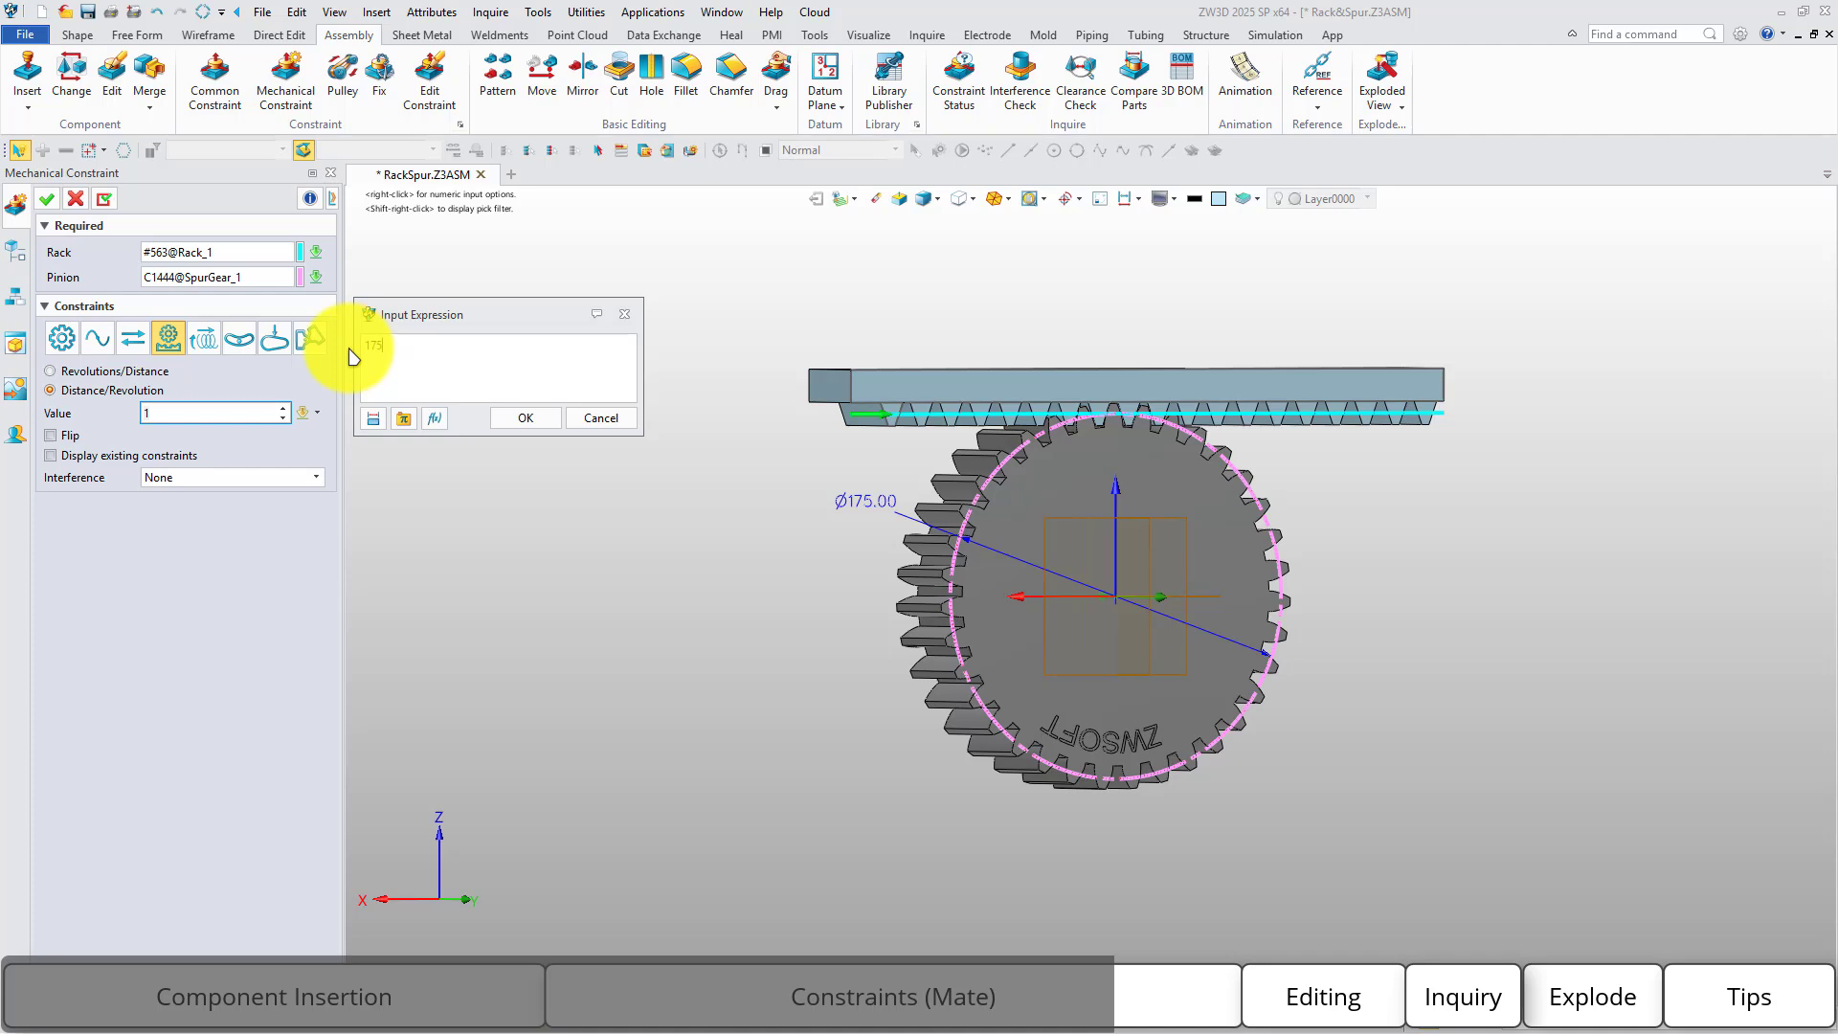
type("175*pi")
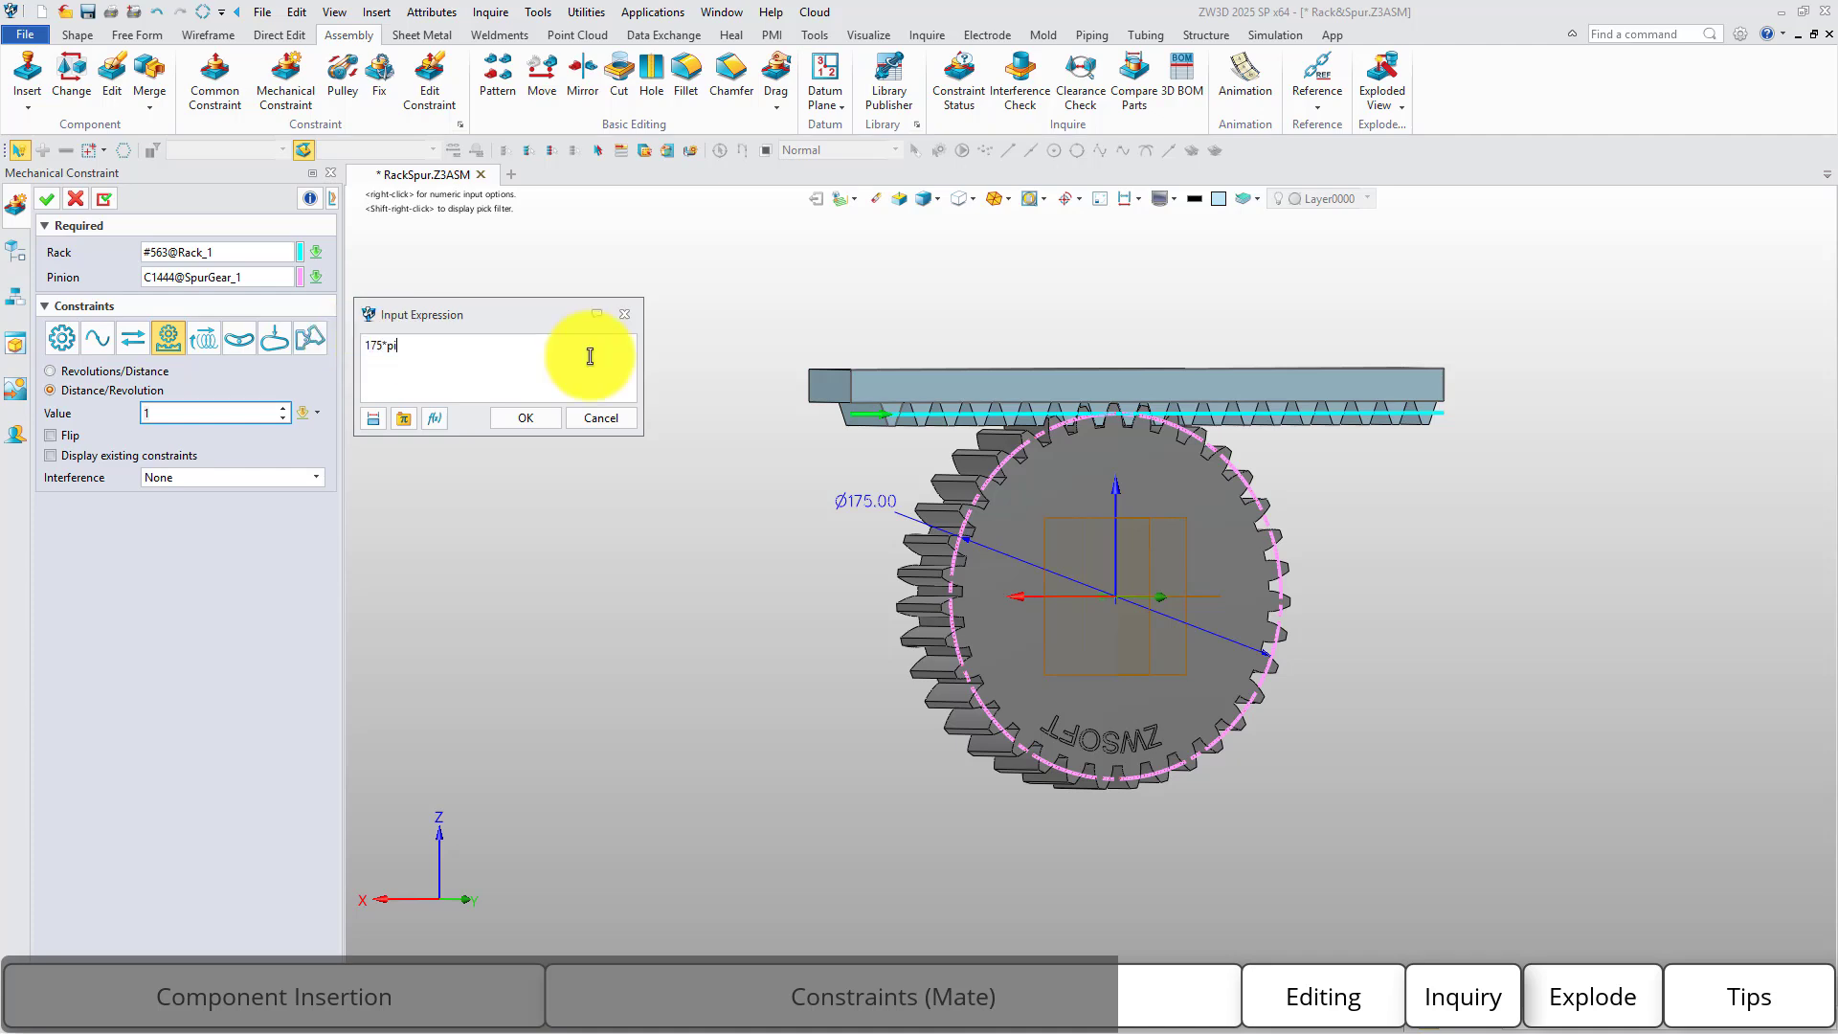
left_click(526, 418)
left_click(45, 203)
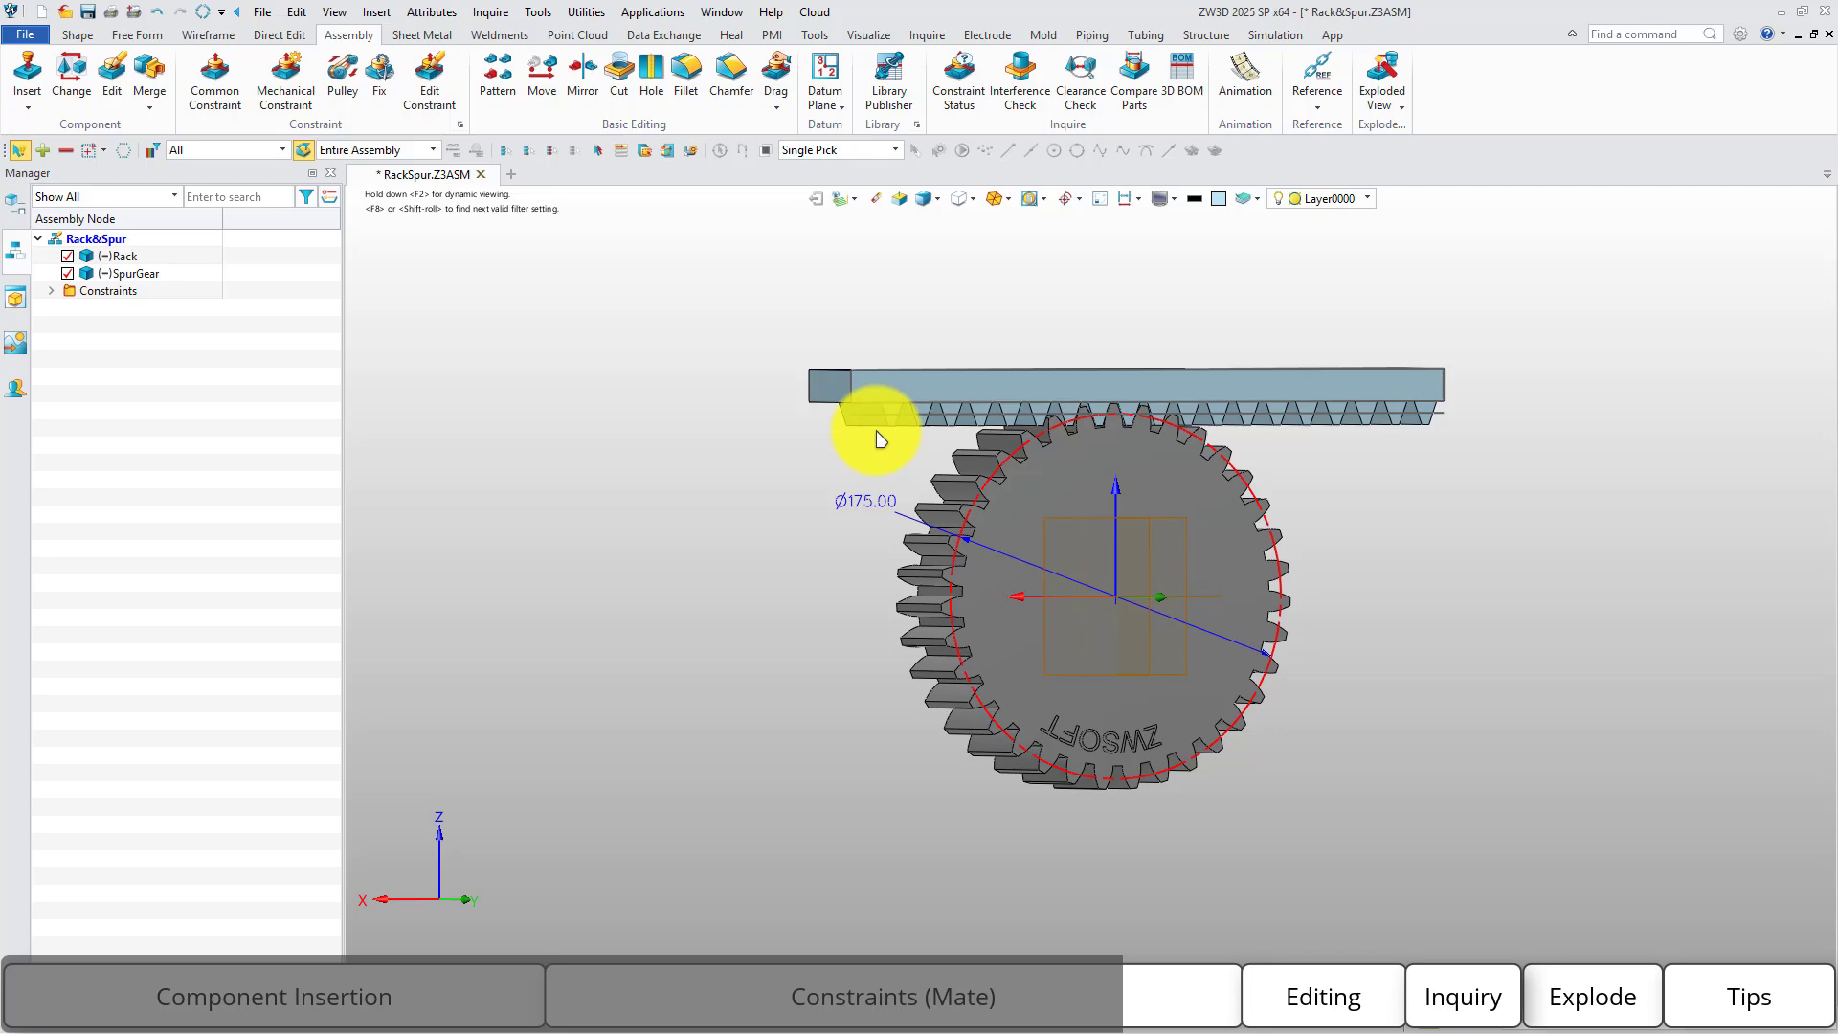
left_click_drag(1012, 471, 1058, 508)
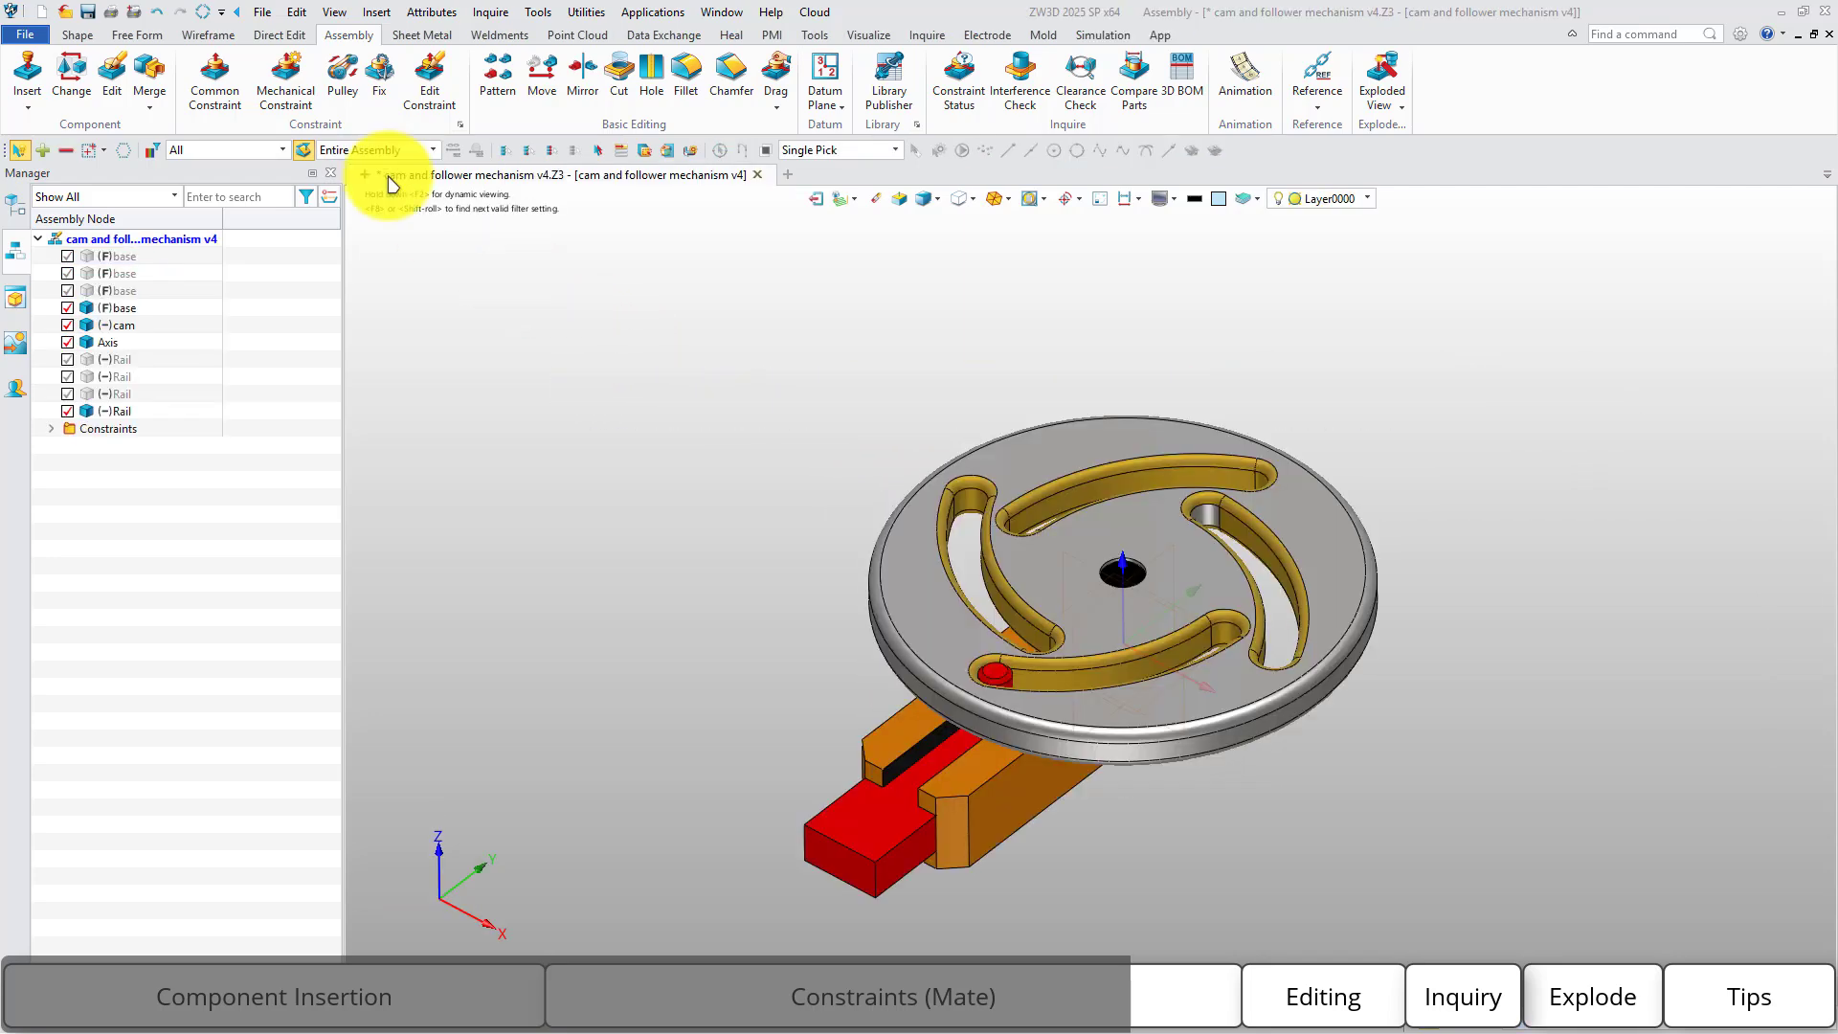
Start a slot constraint between the red rail's cylindrical pin face and the faces of the curved cam slot around it.
left_click(287, 82)
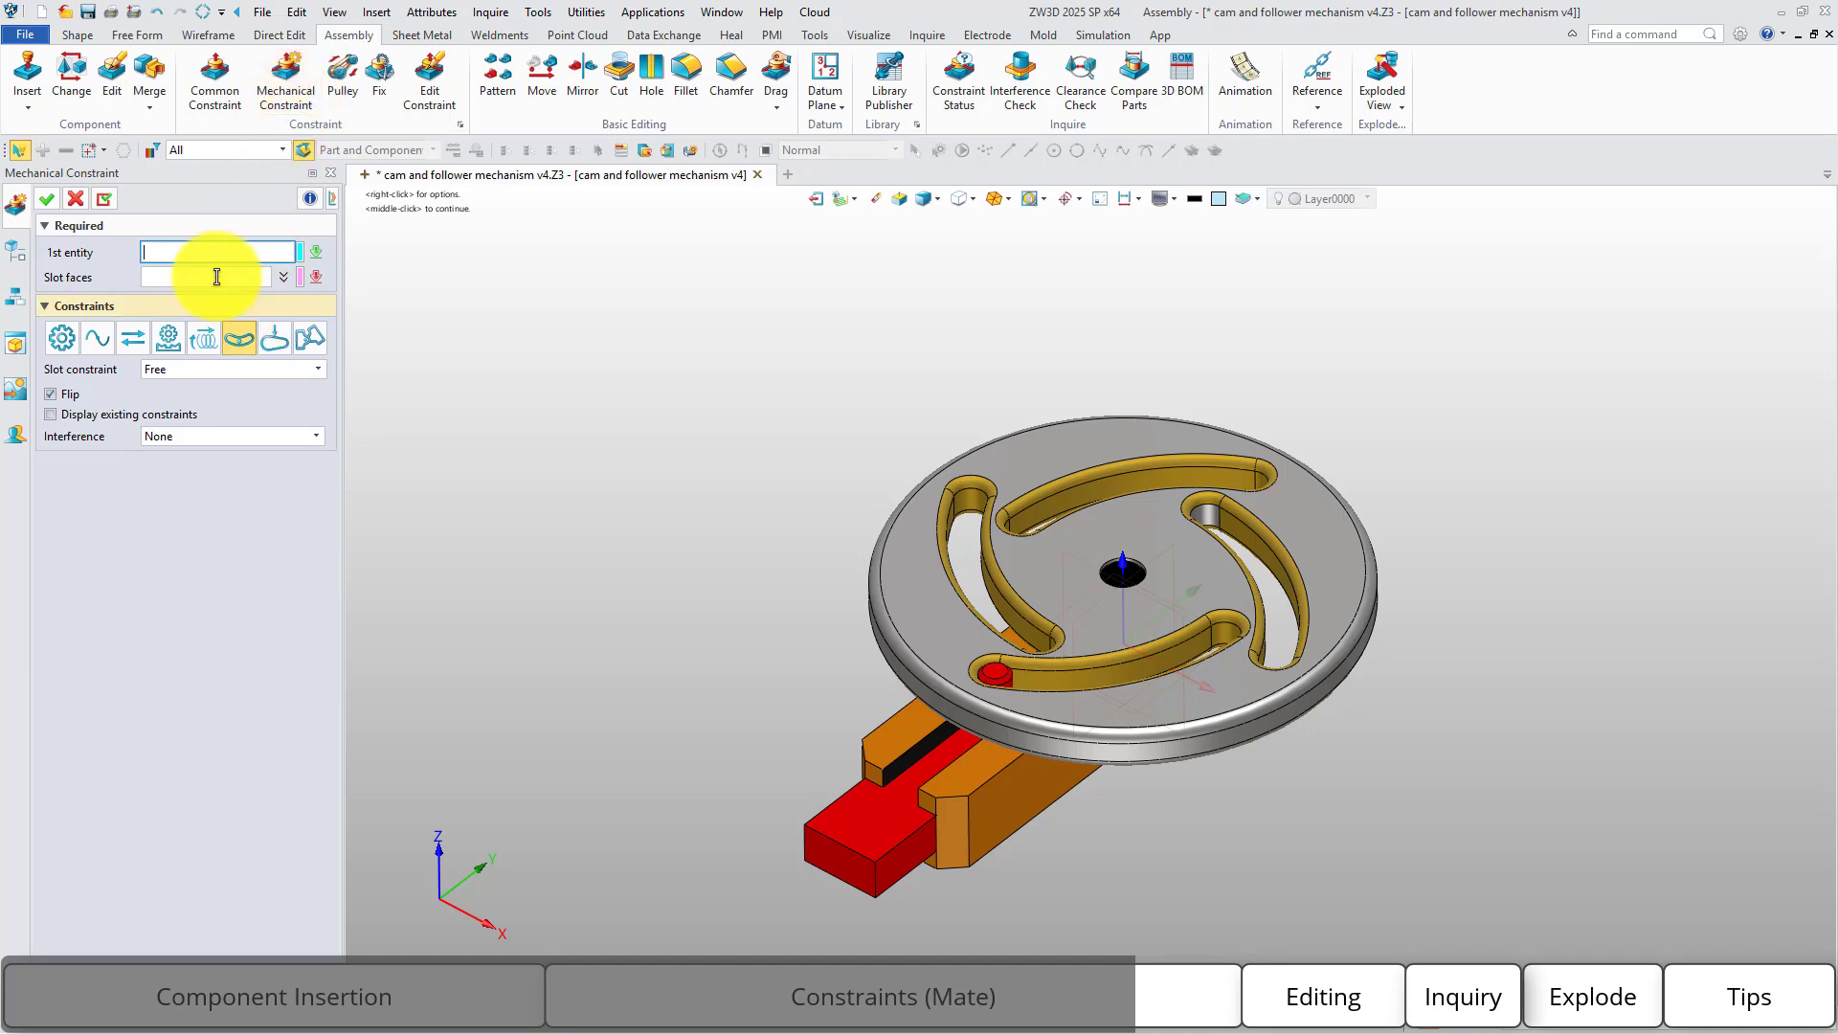
scroll(1130, 699, "up", 5)
scroll(751, 670, "up", 2)
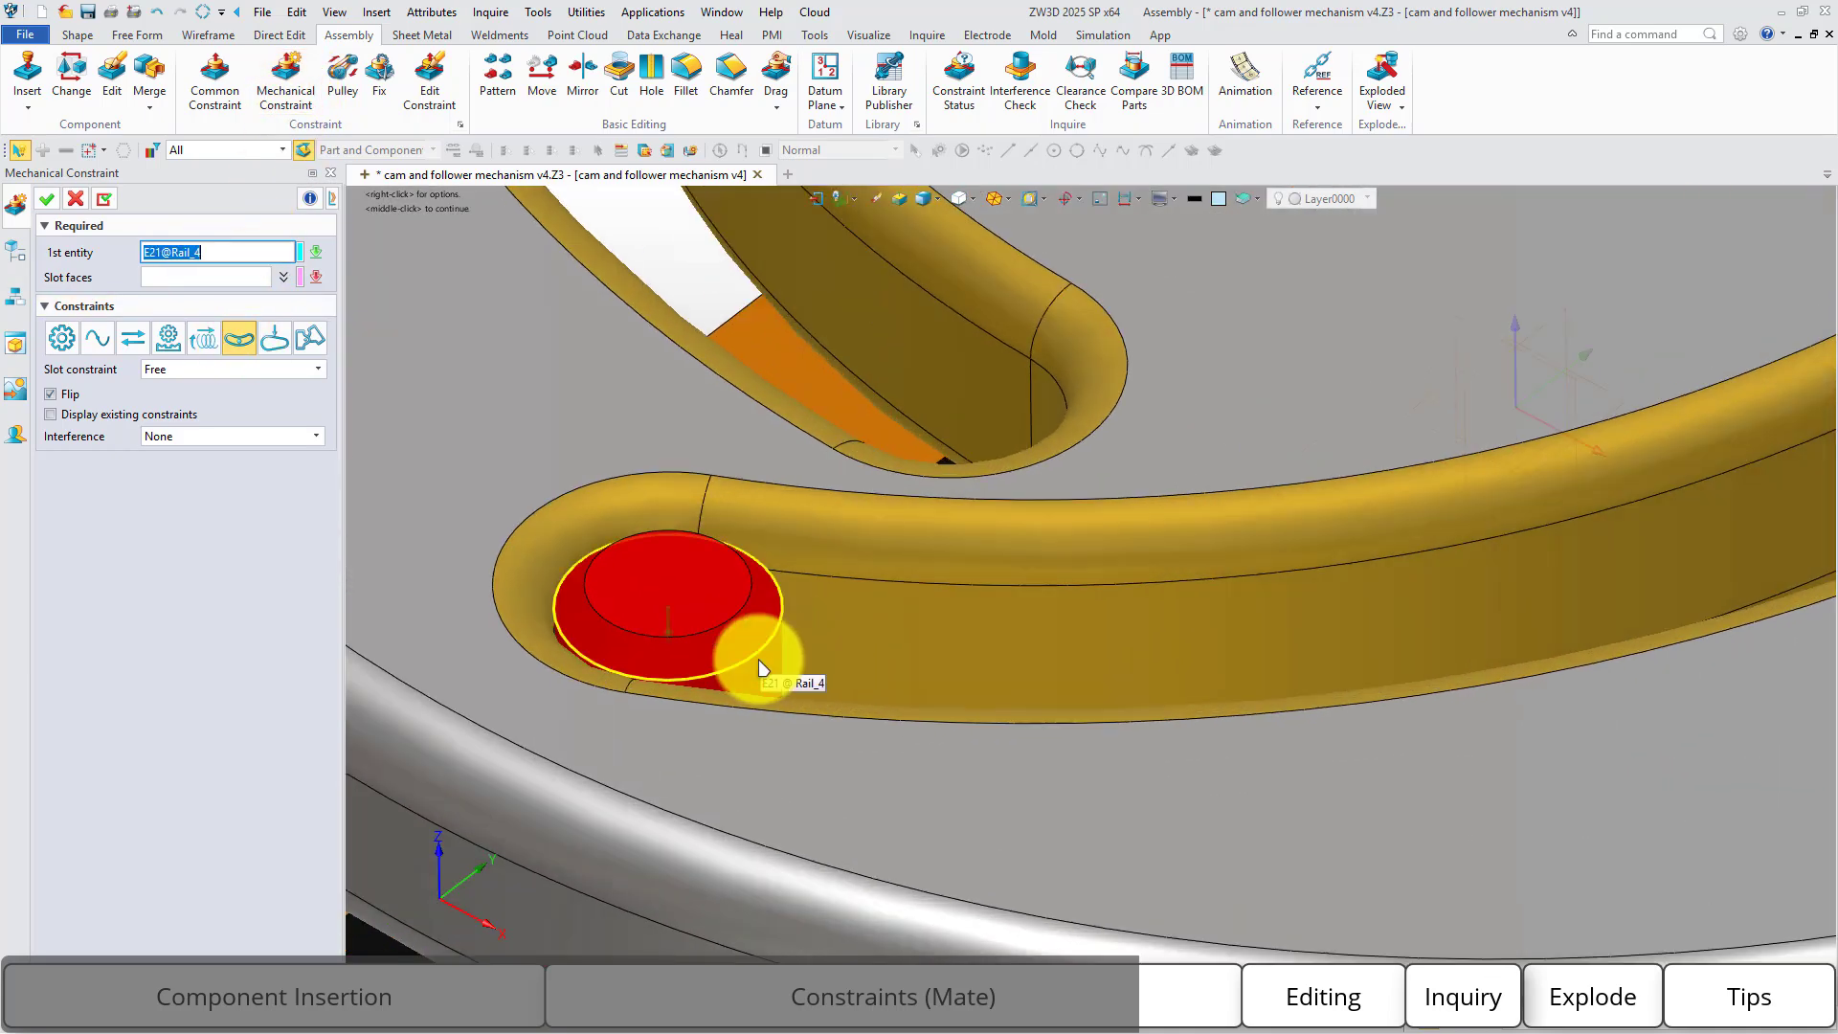
left_click(763, 680)
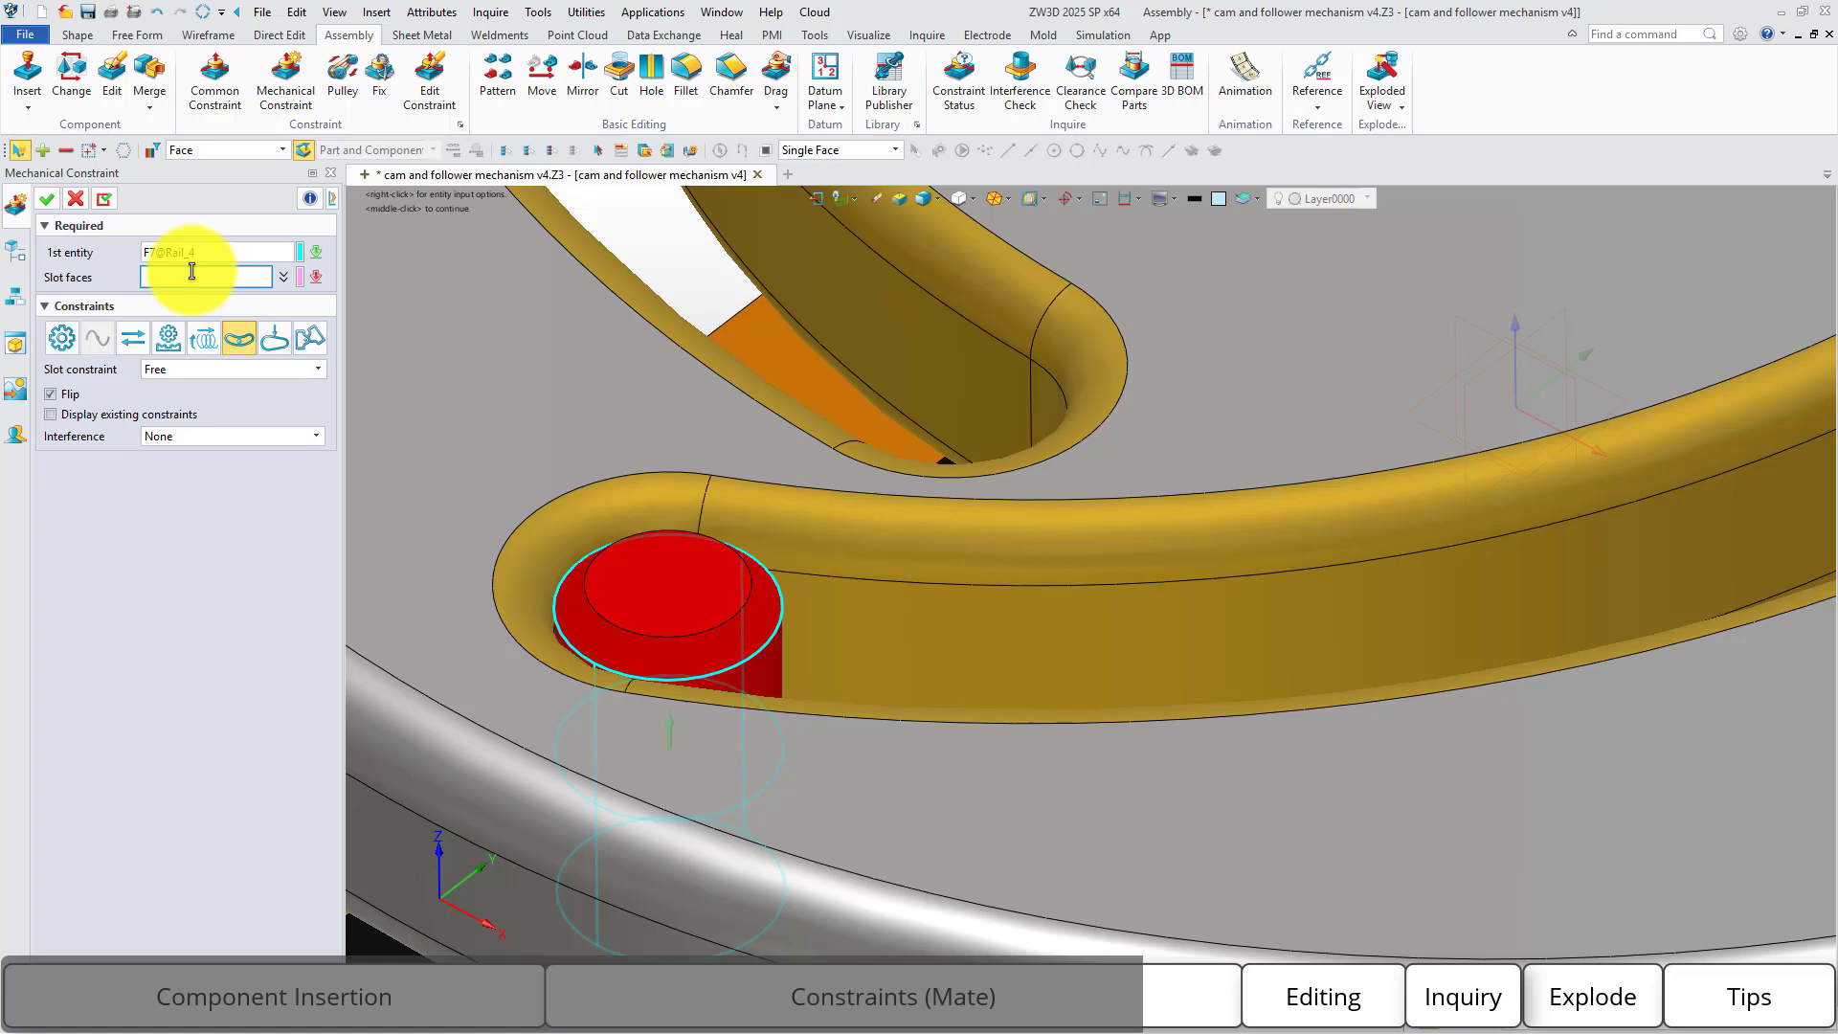
scroll(841, 551, "down", 2)
left_click(915, 593)
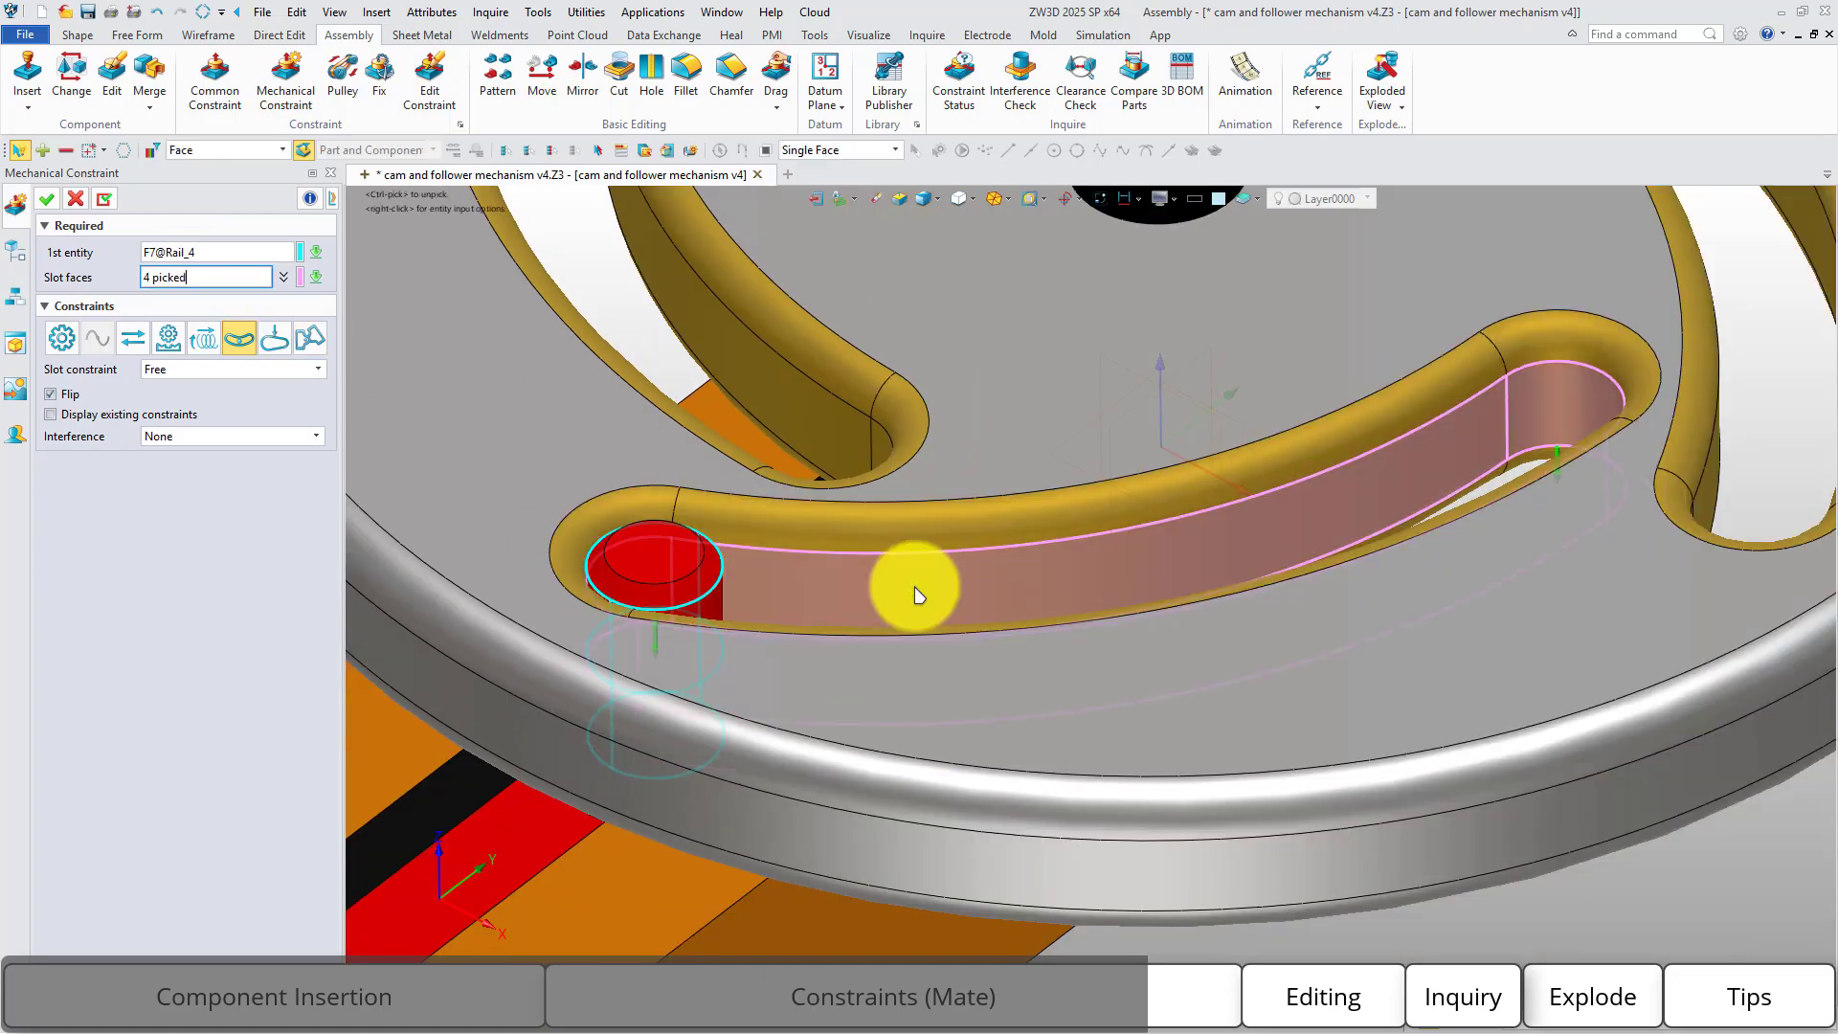
Apply the slot constraint with the Free option and rotate the cam disc to test the rail's motion.
mouse_move(870, 575)
middle_mouse_down()
mouse_move(899, 517)
mouse_move(902, 567)
middle_mouse_up()
scroll(903, 568, "down", 5)
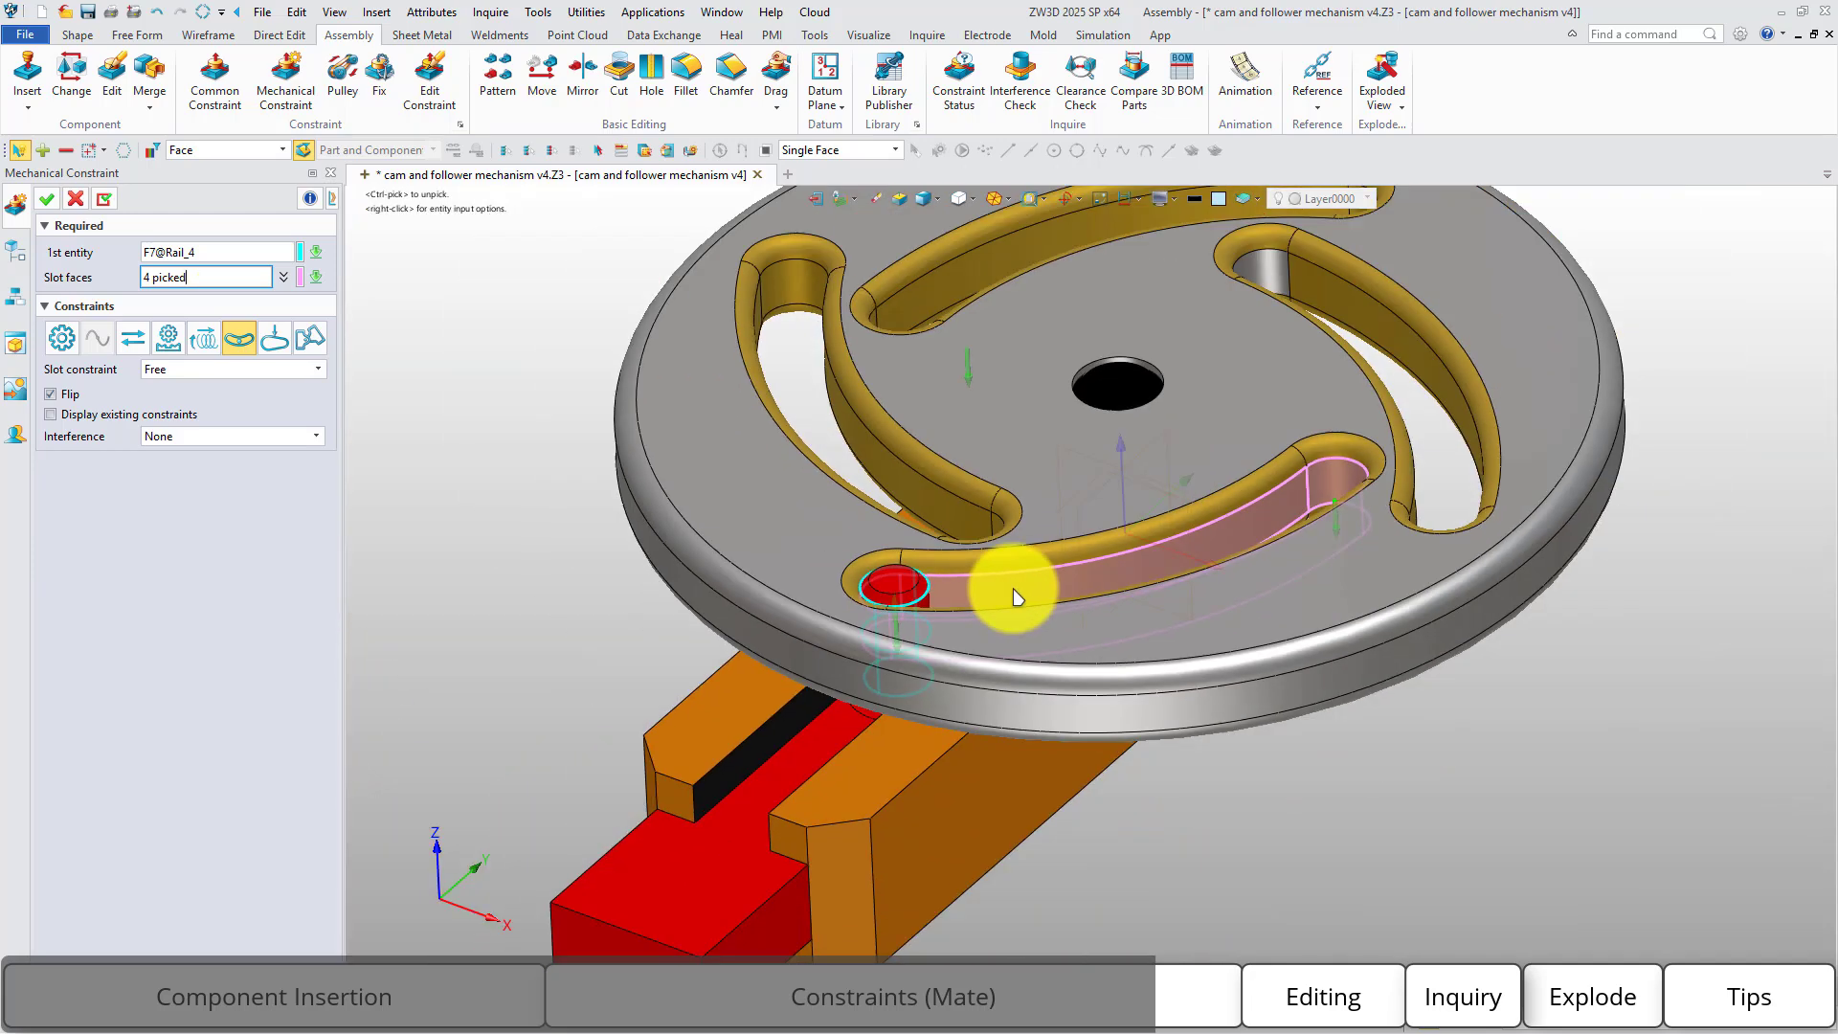
left_click(46, 198)
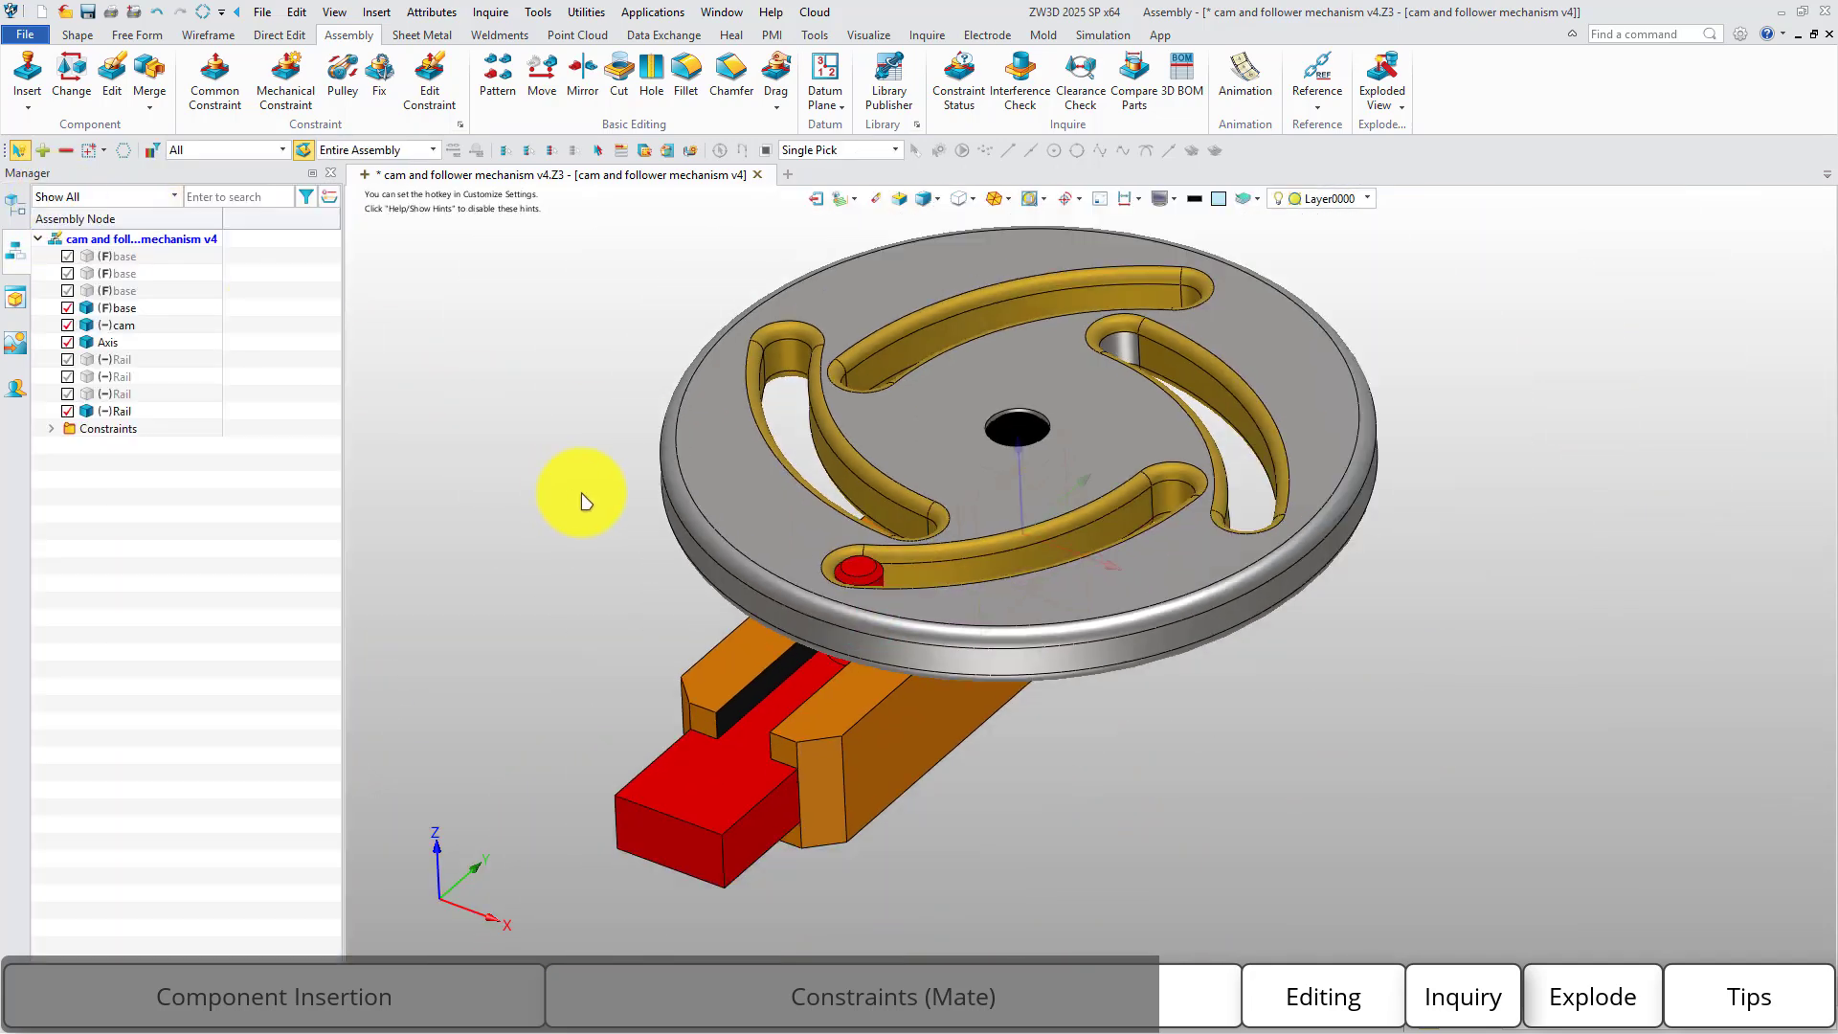
middle_click_drag(587, 501, 777, 565)
left_click_drag(952, 665, 874, 324)
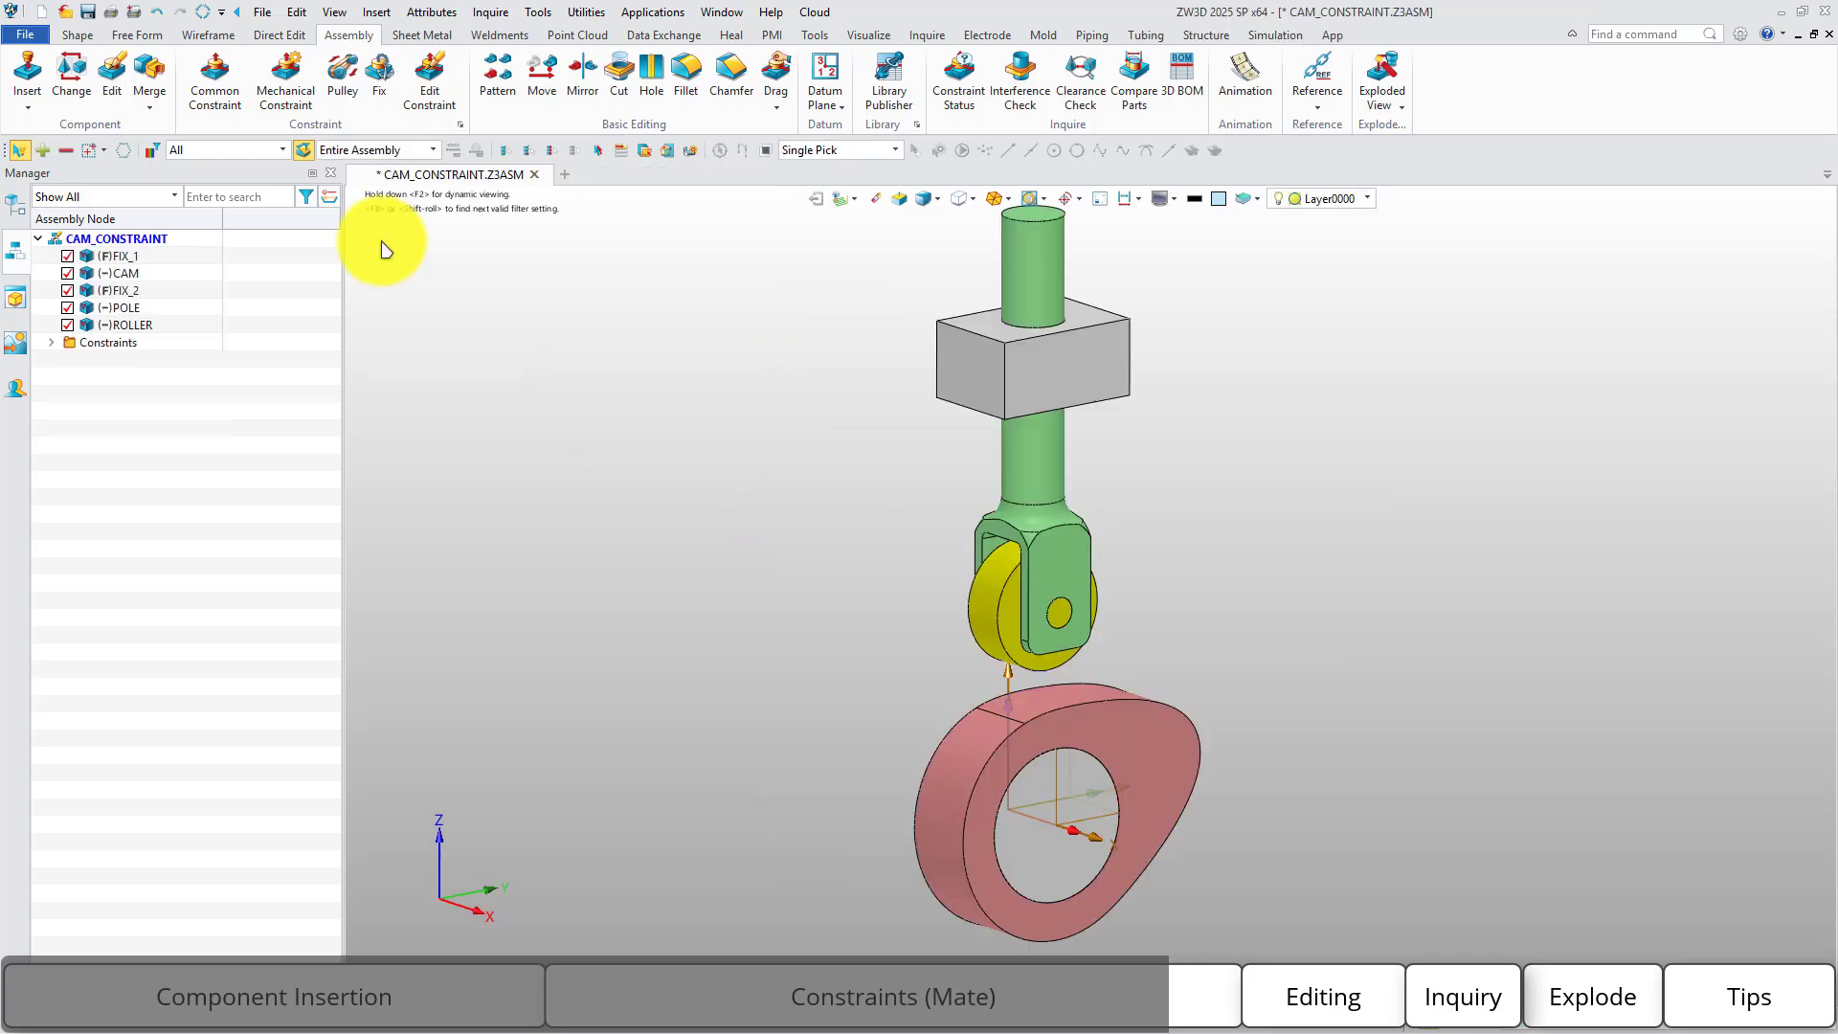
Add a cam constraint between the roller's outer face and the cam's profile face, and test the mechanism's motion.
left_click(285, 81)
left_click(273, 337)
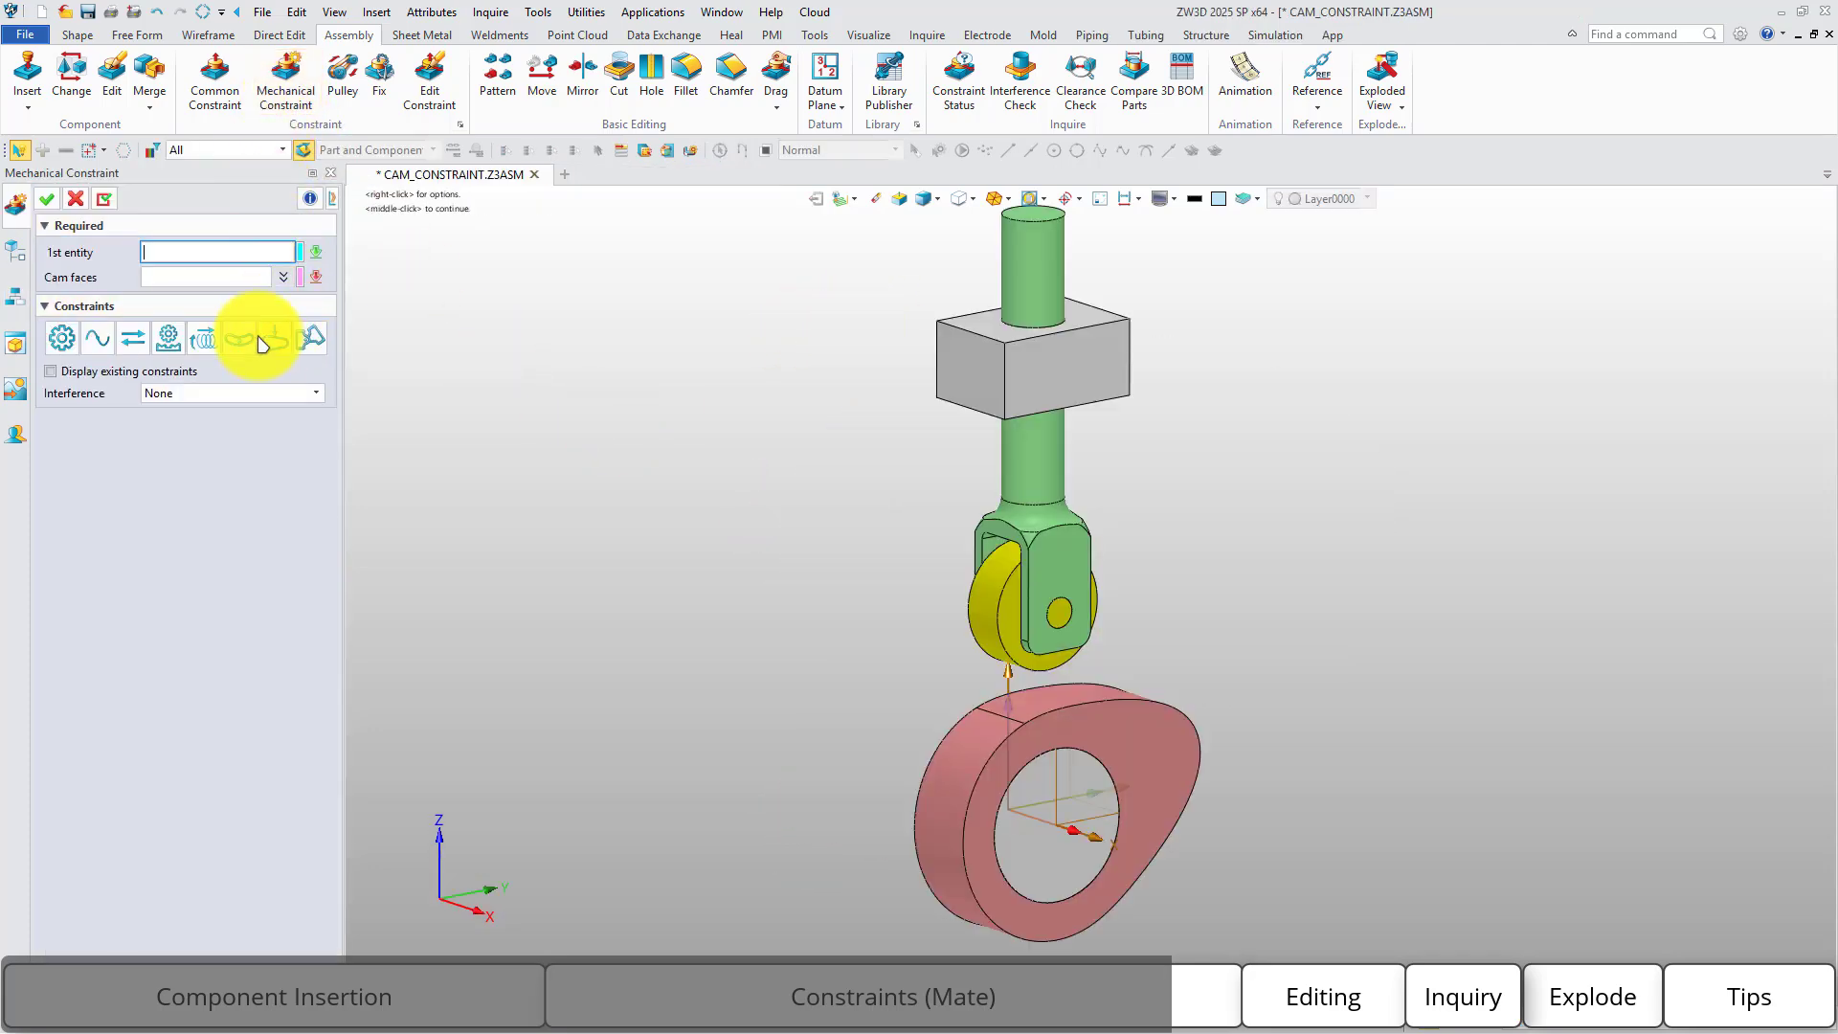
scroll(996, 607, "up", 2)
left_click(997, 593)
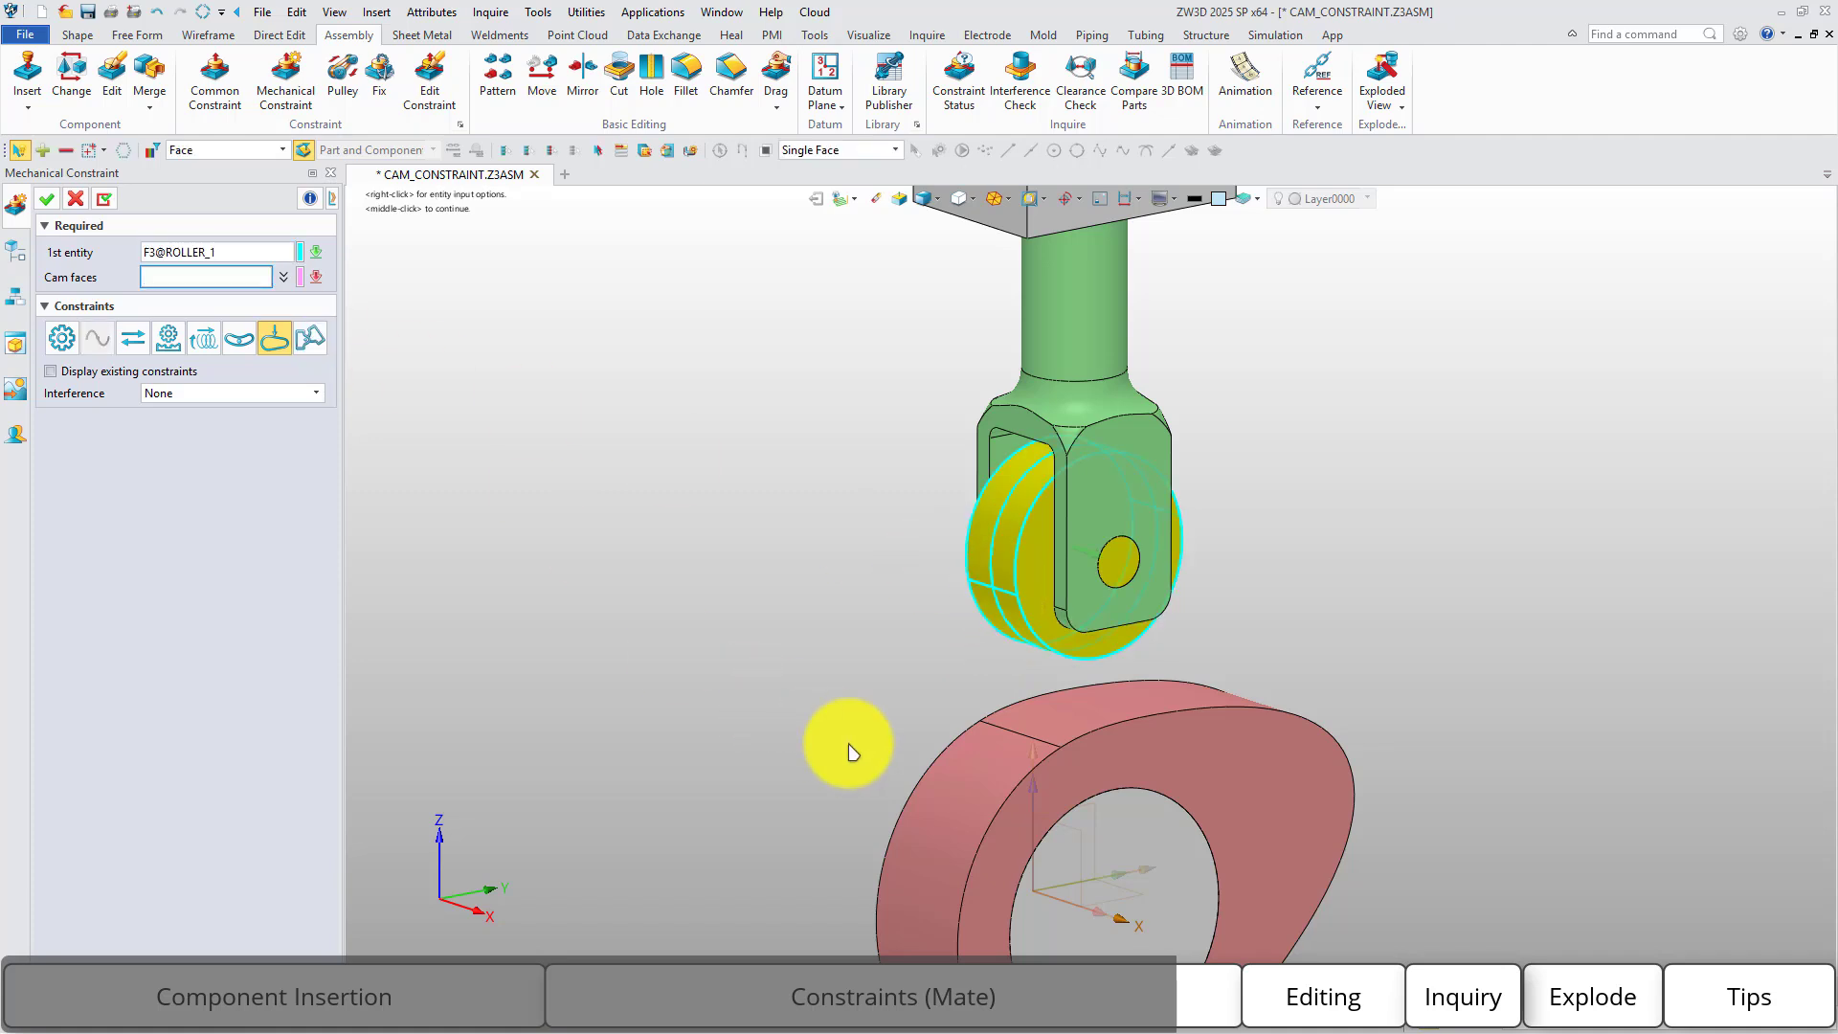
left_click(982, 819)
left_click(46, 198)
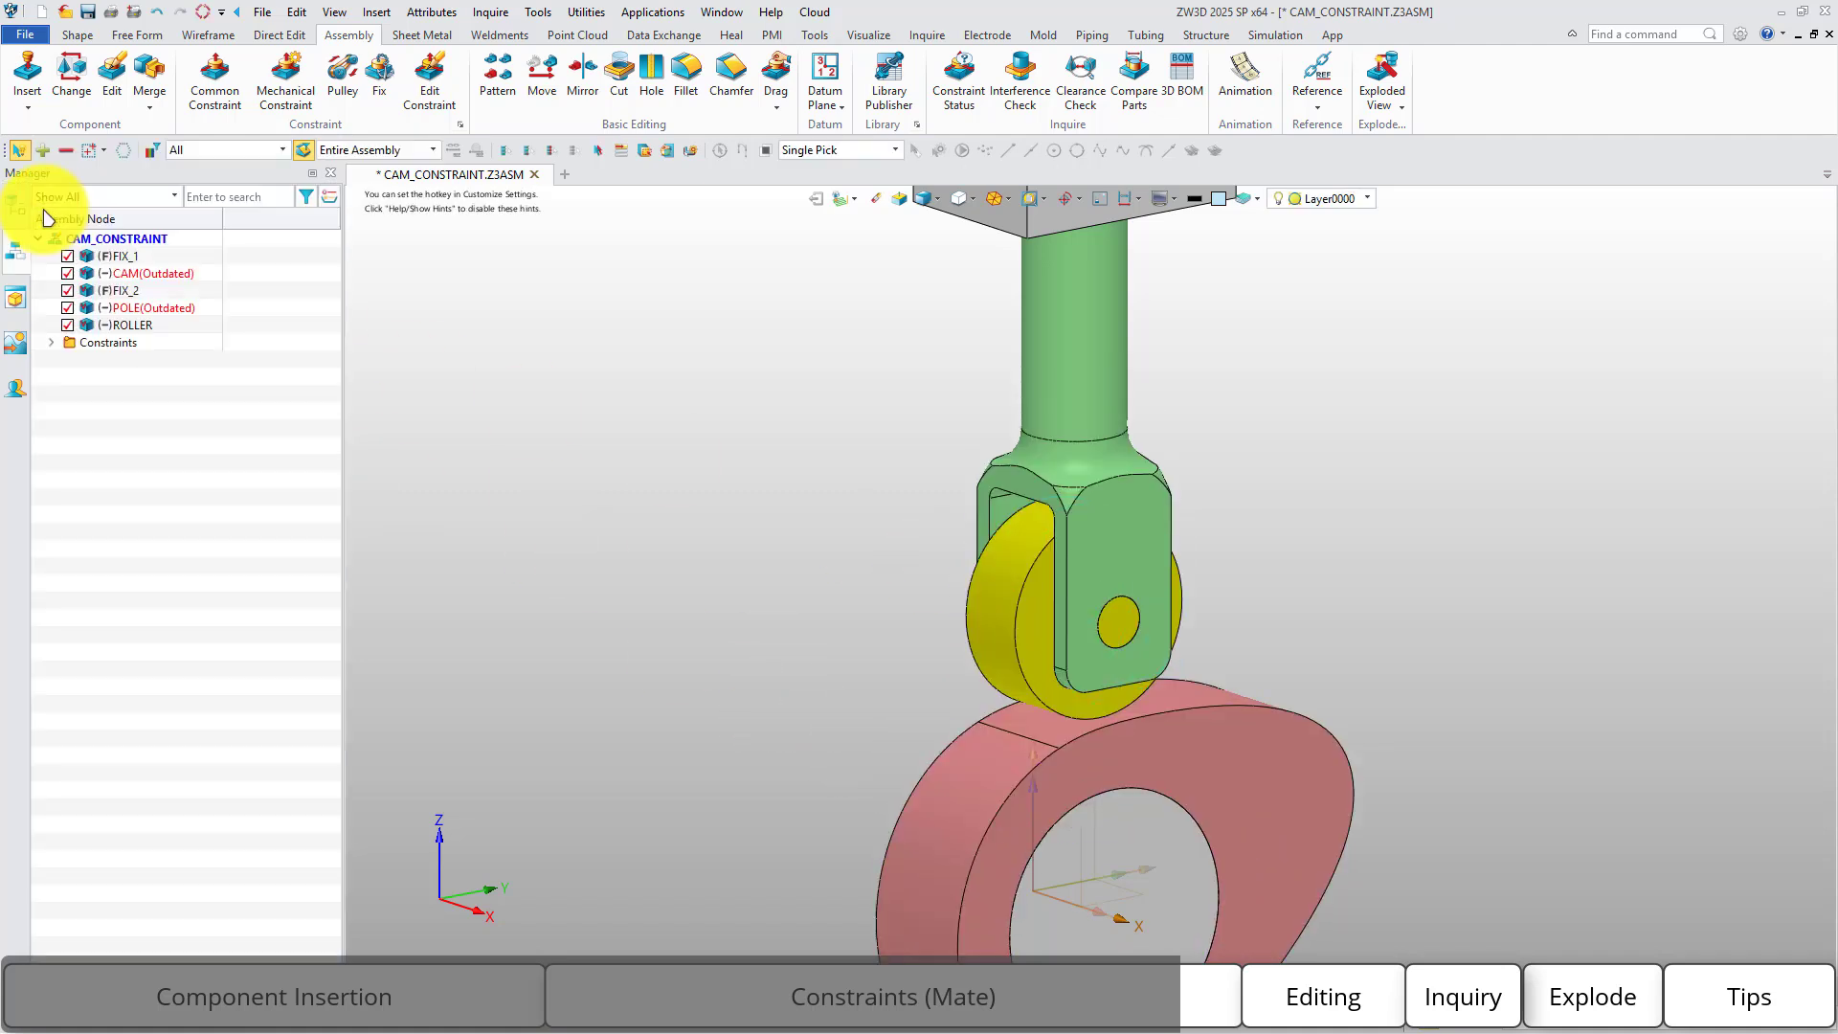
scroll(818, 542, "down", 2)
left_click_drag(969, 627, 795, 866)
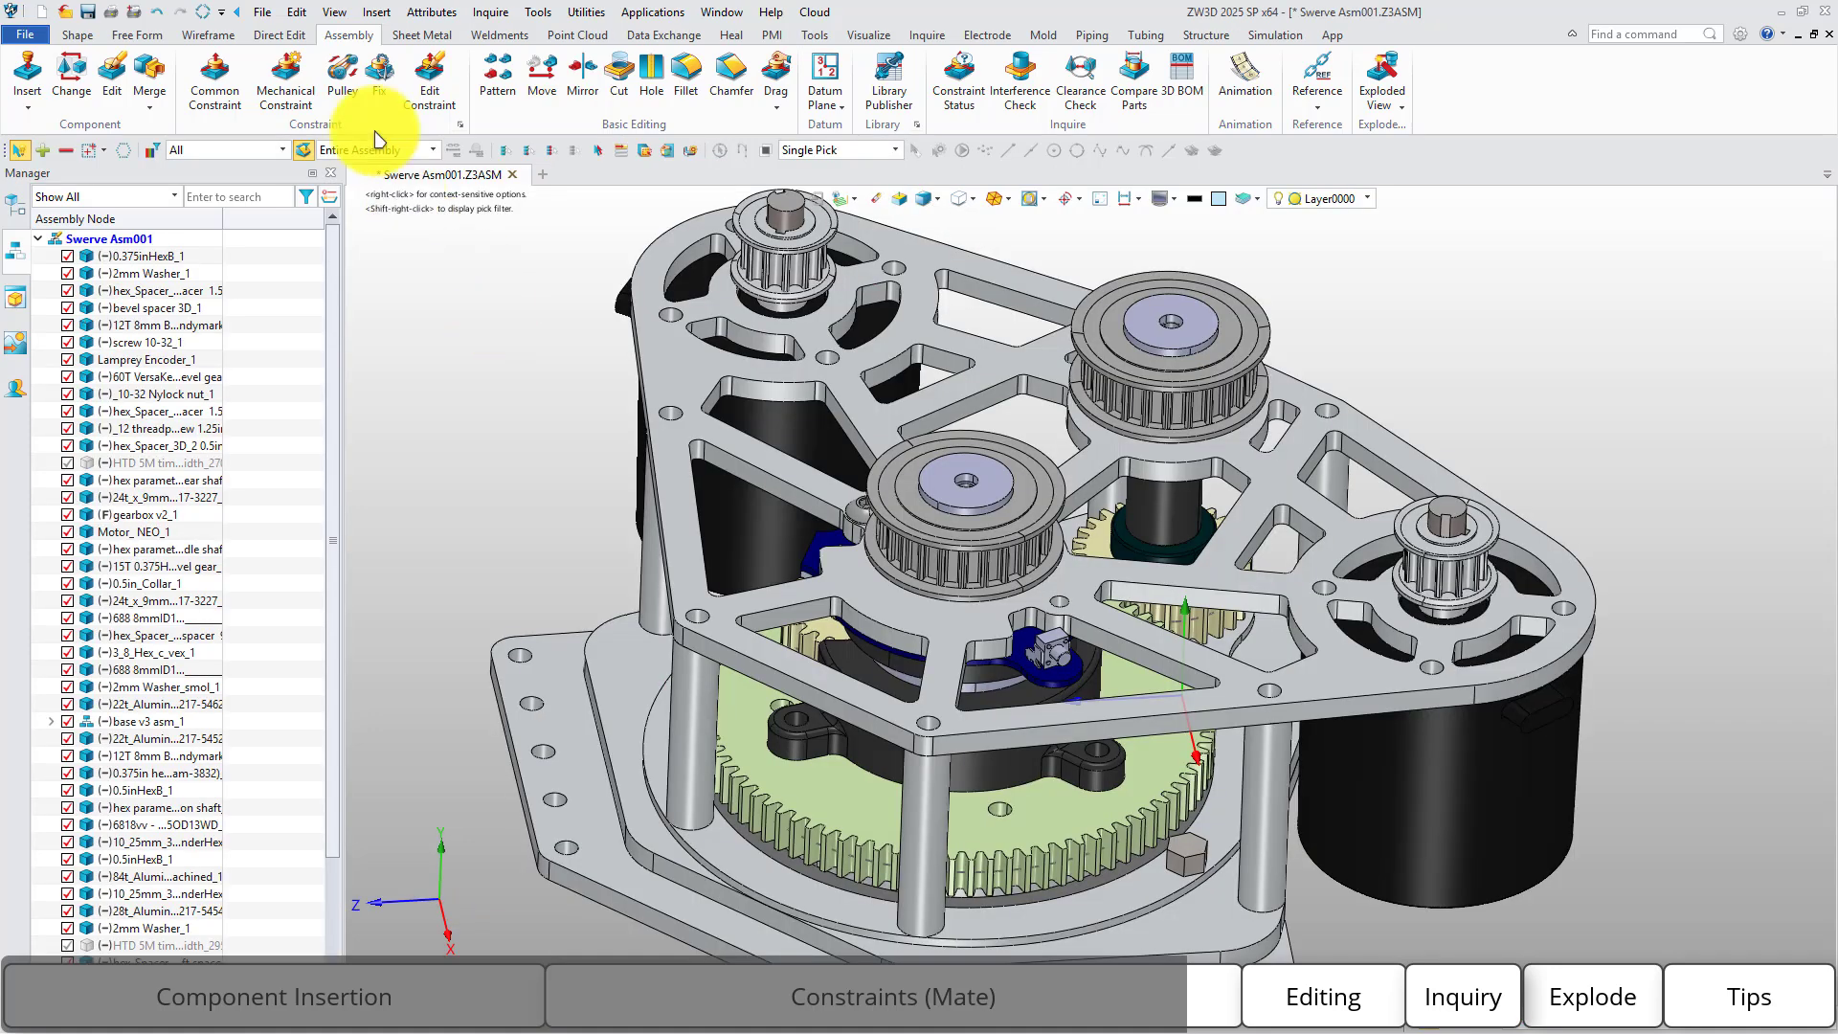
Start a pulley constraint and add a tooth face of the large 24-tooth pulley to the pulley list.
left_click(349, 81)
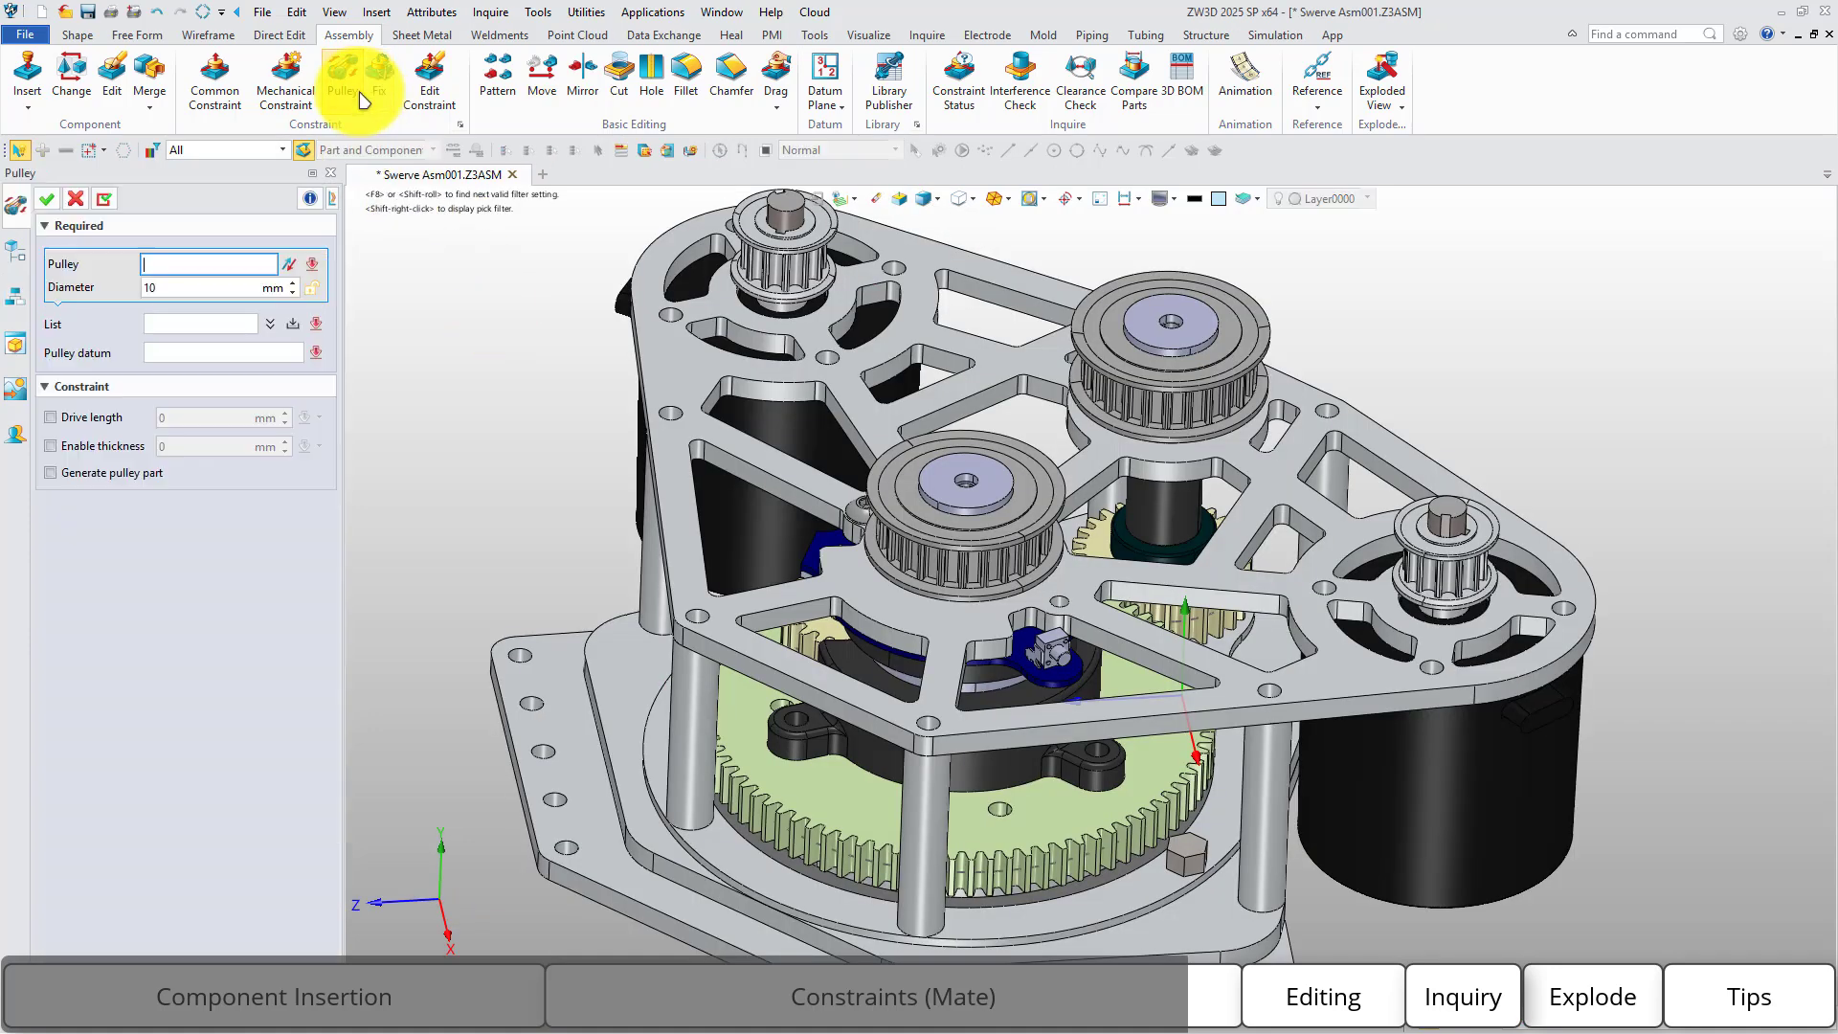
scroll(973, 565, "up", 5)
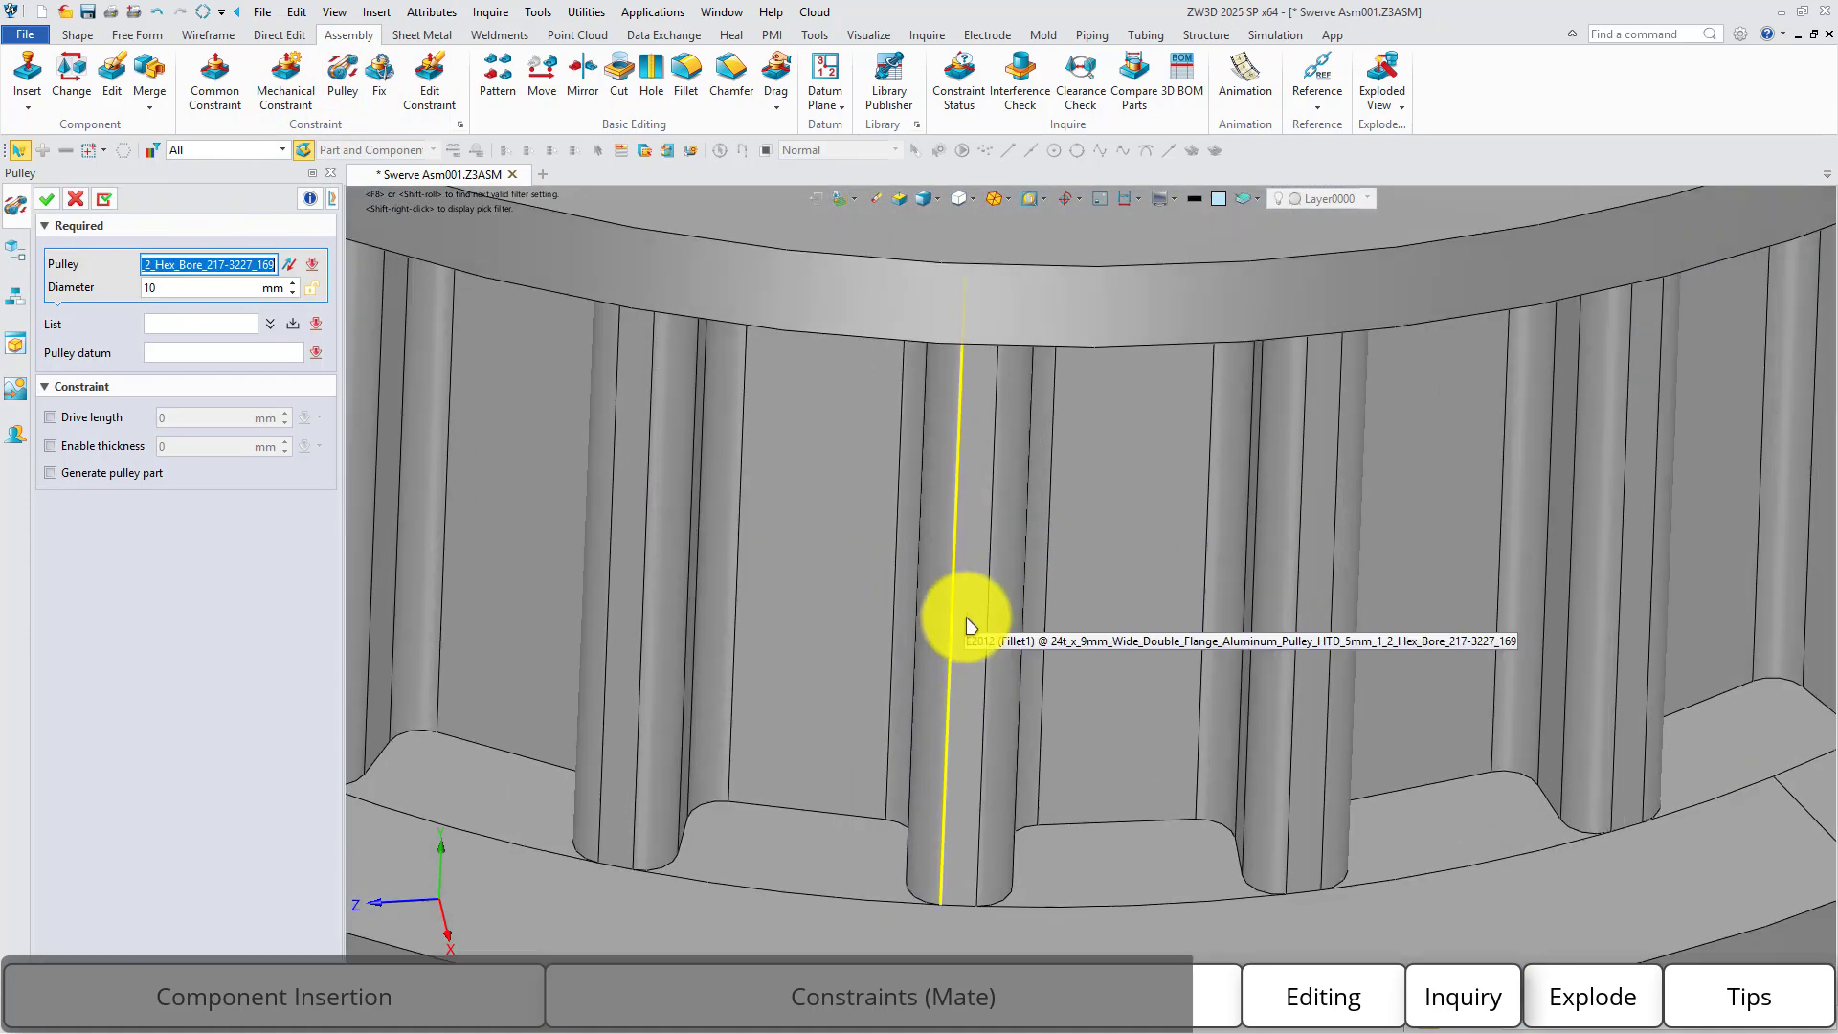
left_click(973, 621)
scroll(973, 622, "down", 5)
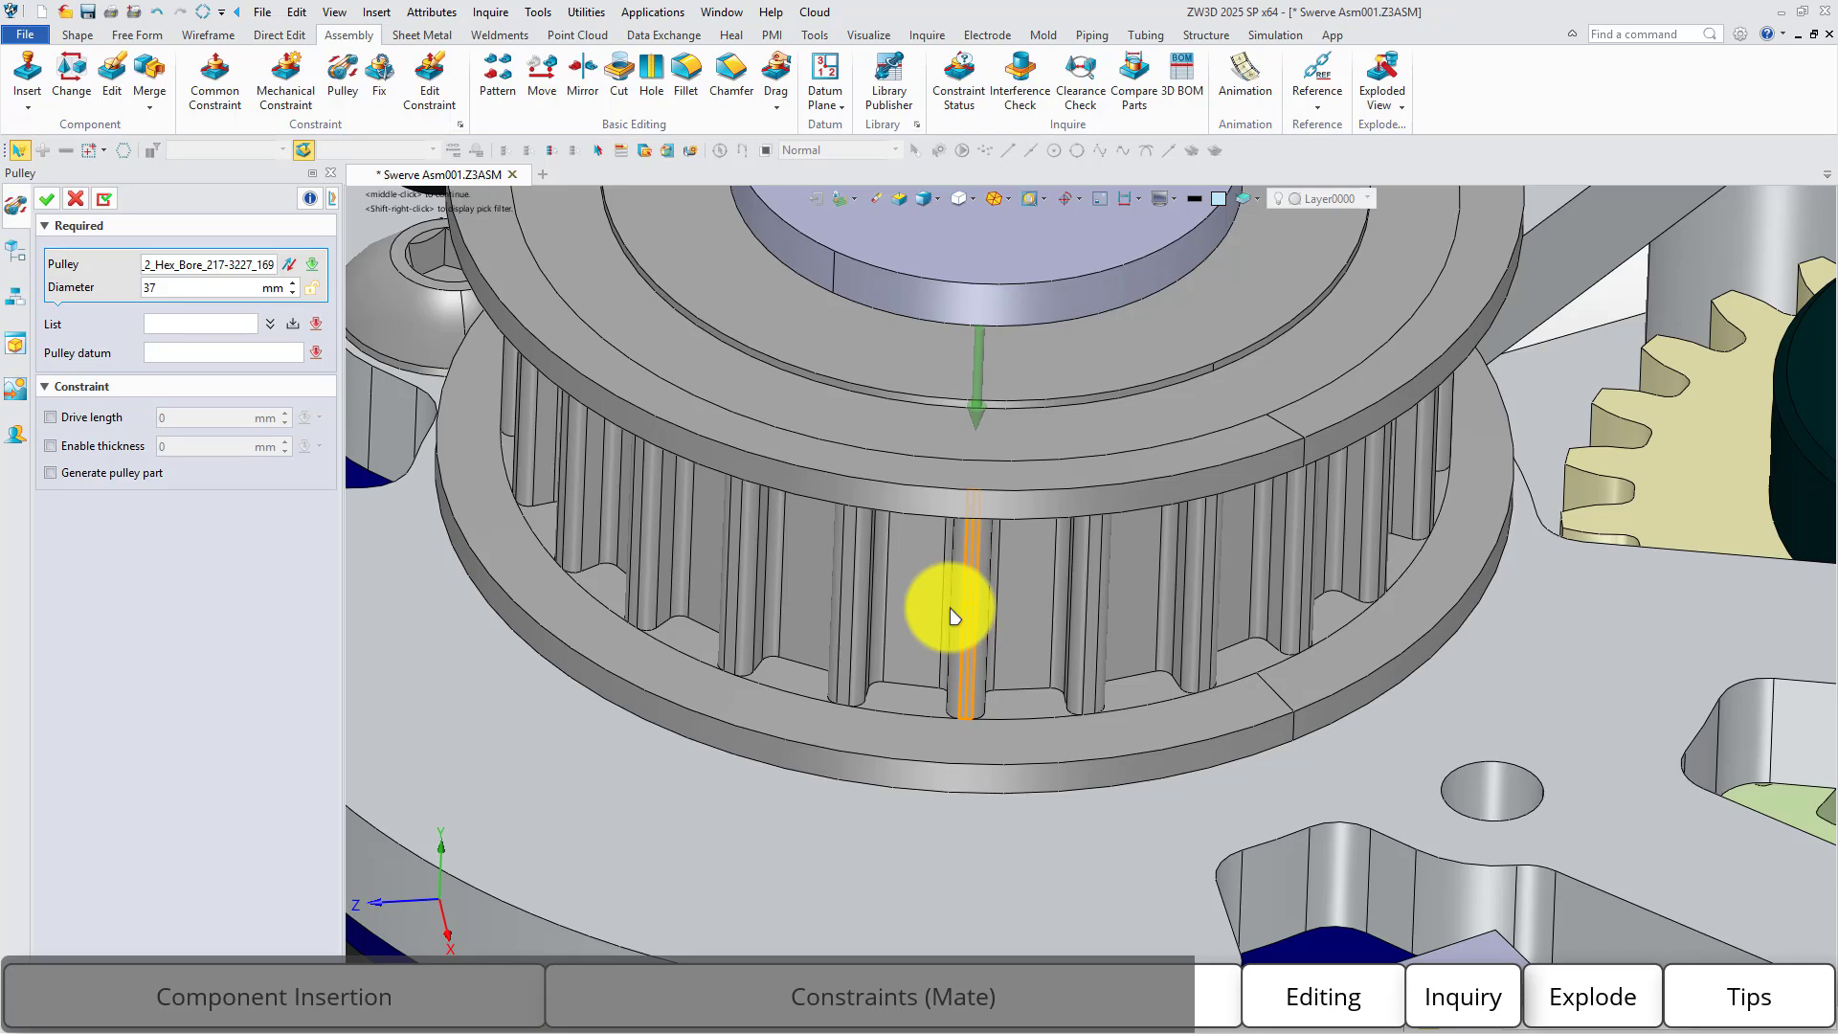
left_click(294, 321)
Add a tooth face of the small pulley on the motor shaft as the second entry in the pulley list.
scroll(564, 417, "down", 4)
middle_click_drag(1617, 567, 1235, 615)
scroll(1331, 579, "up", 5)
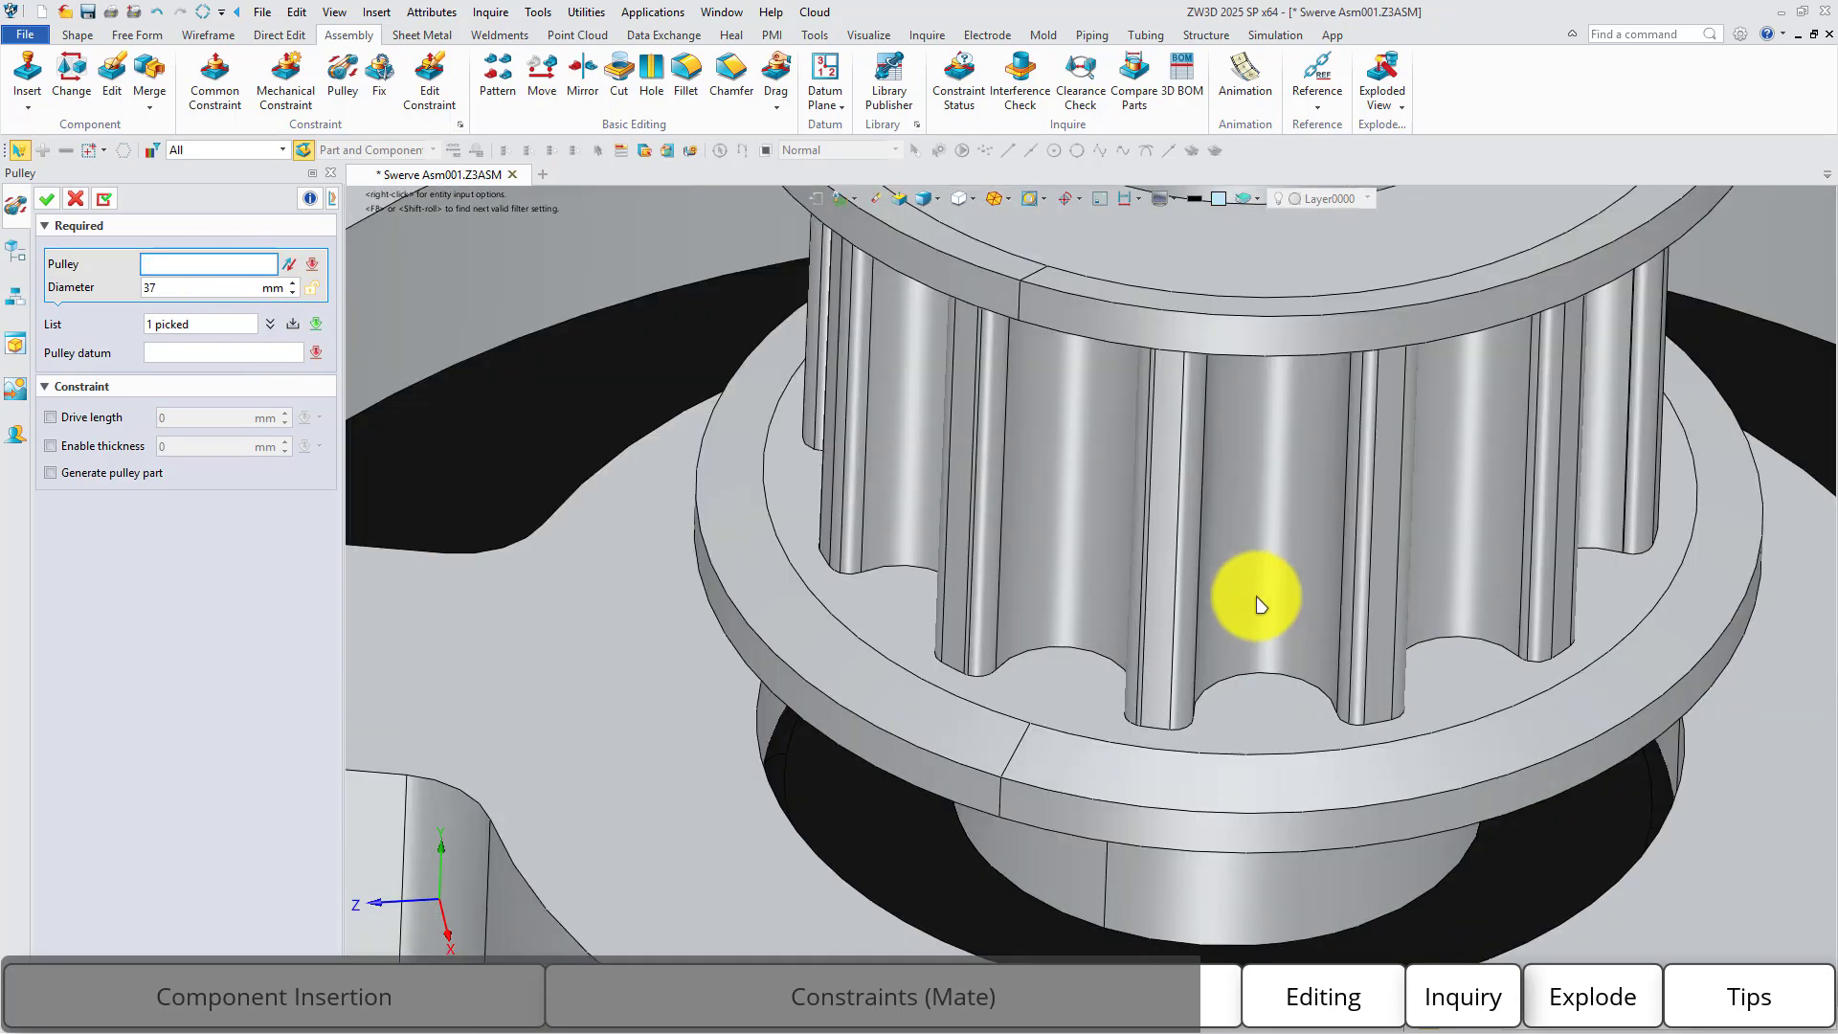
scroll(1260, 603, "up", 3)
left_click(1132, 628)
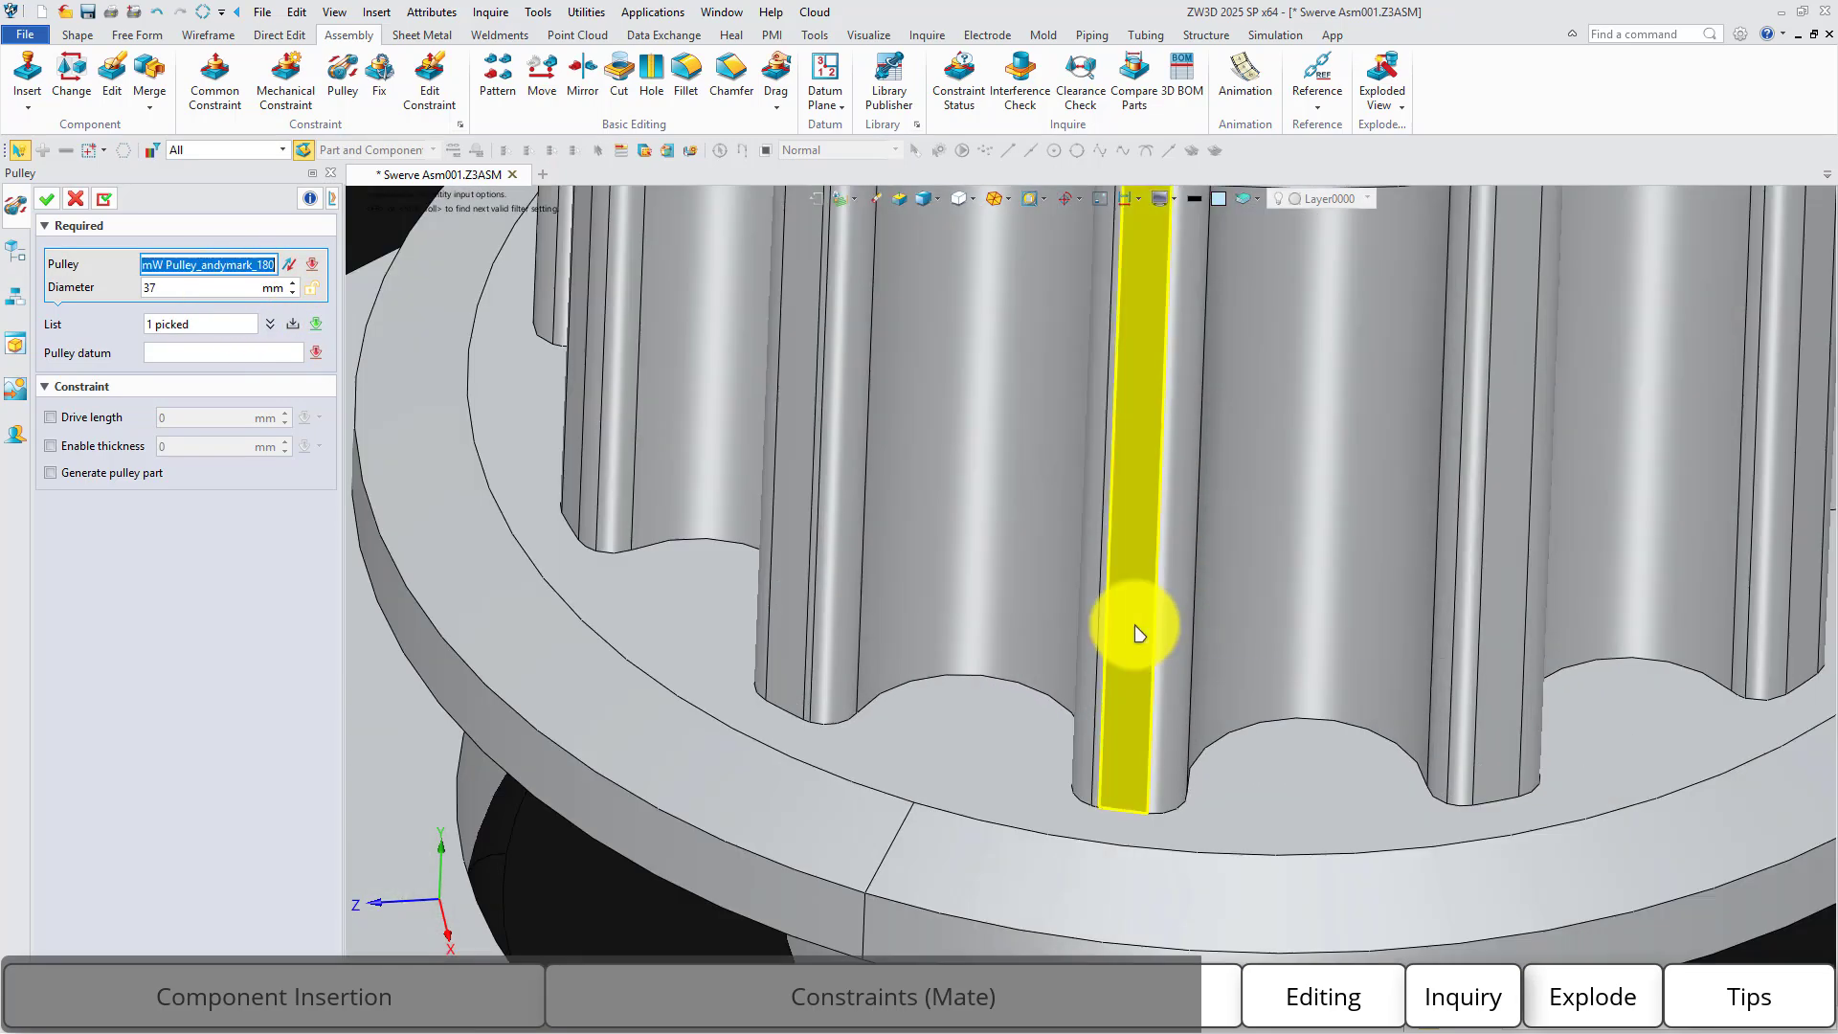
left_click(292, 326)
scroll(1465, 691, "down", 8)
middle_click_drag(793, 579, 1017, 542)
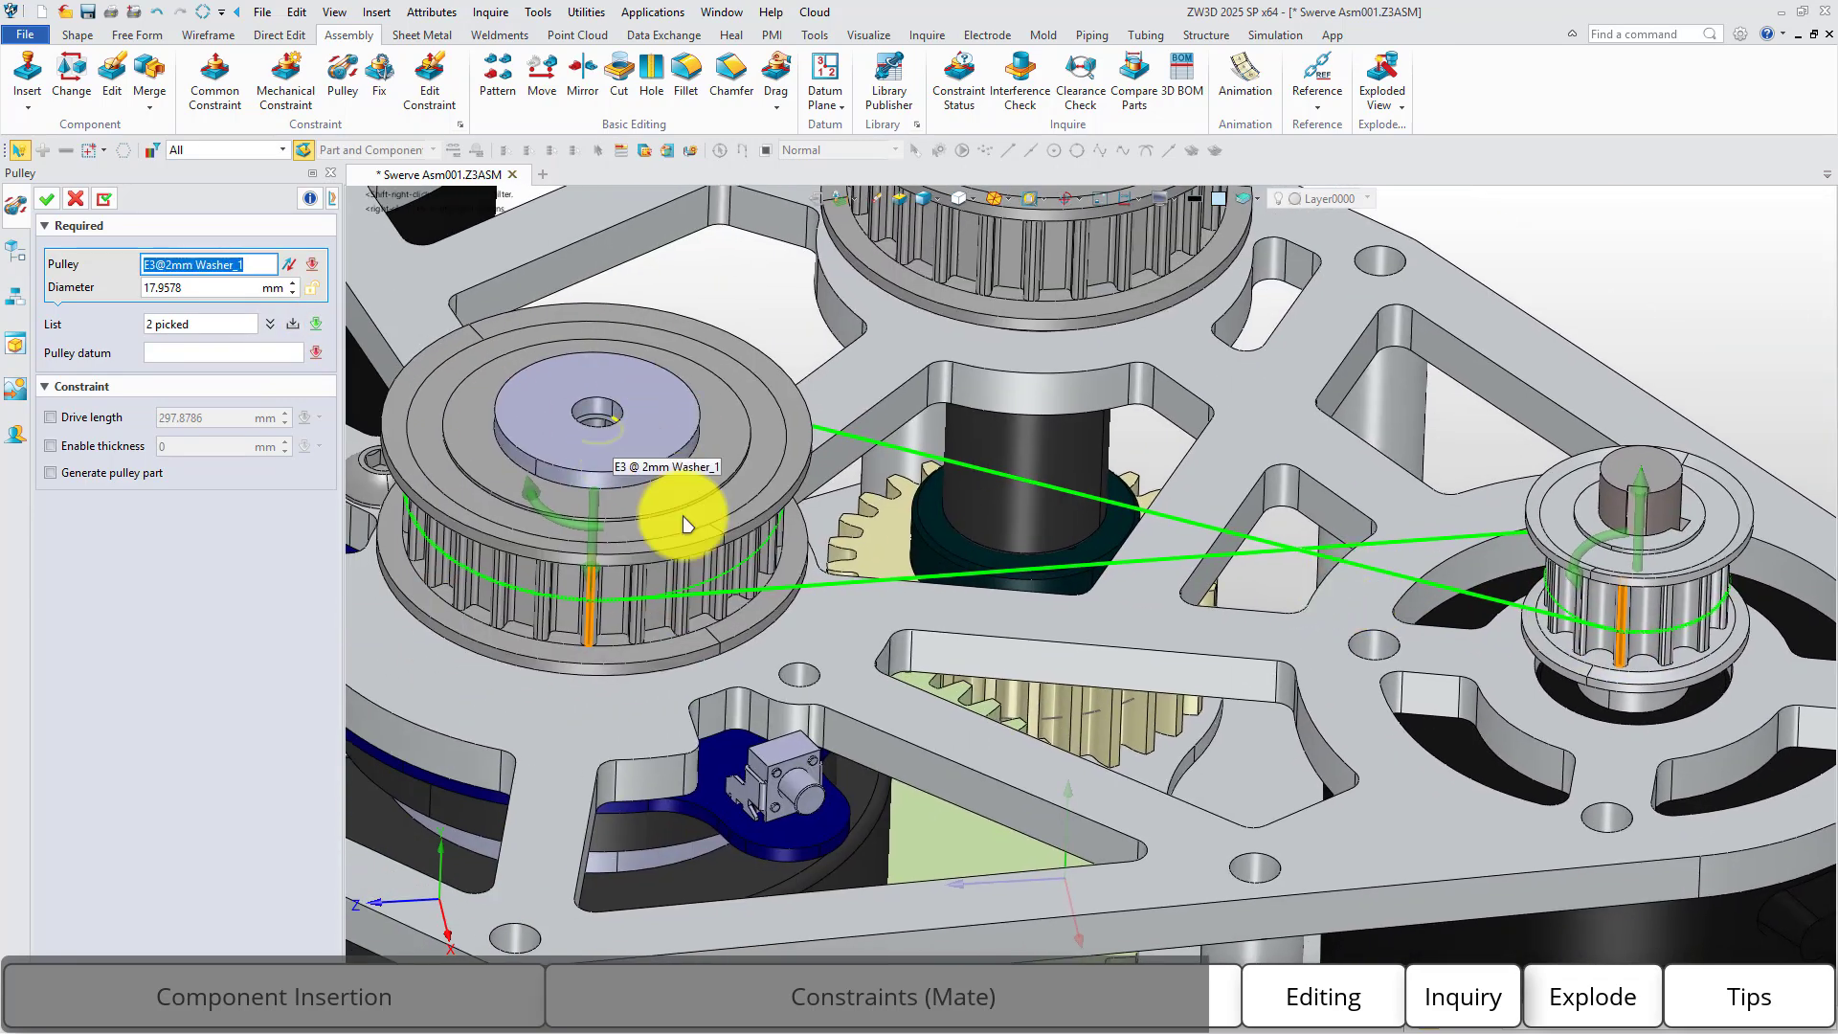
Reverse the belt side on the large 24-tooth pulley in the pulley list to uncross the belt.
left_click(270, 323)
left_click(184, 346)
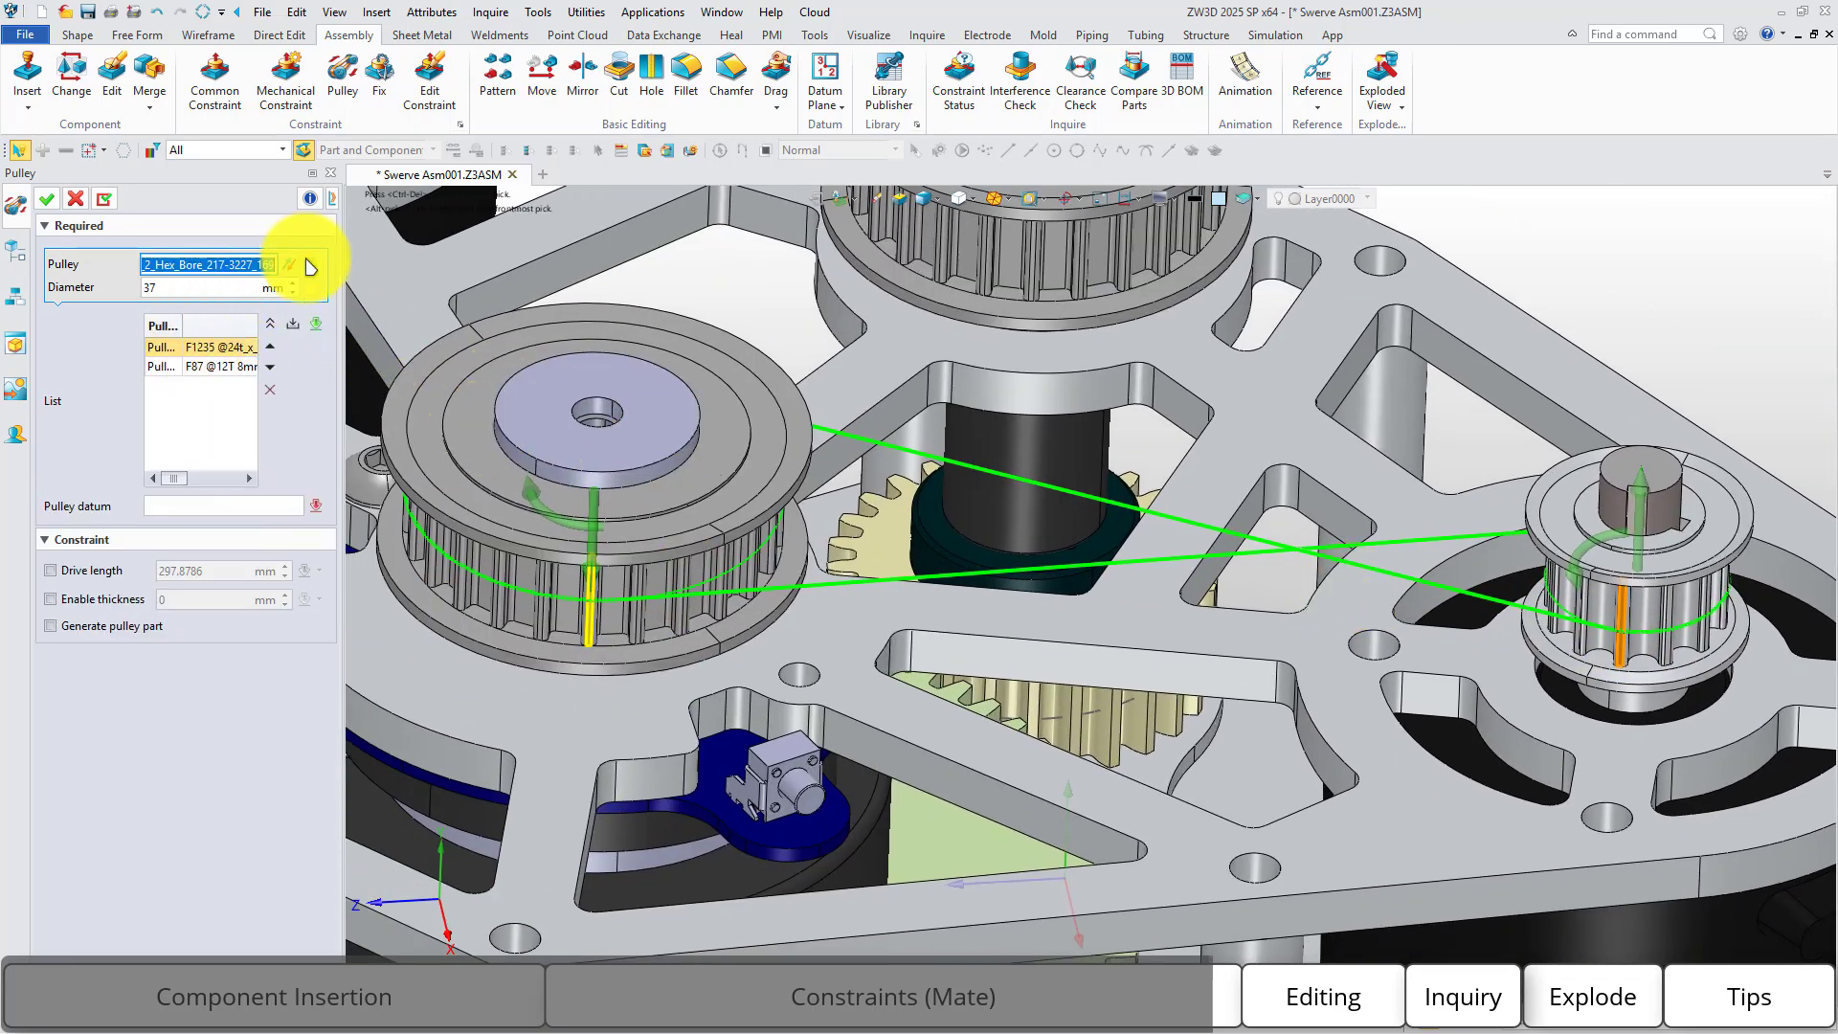
left_click(288, 264)
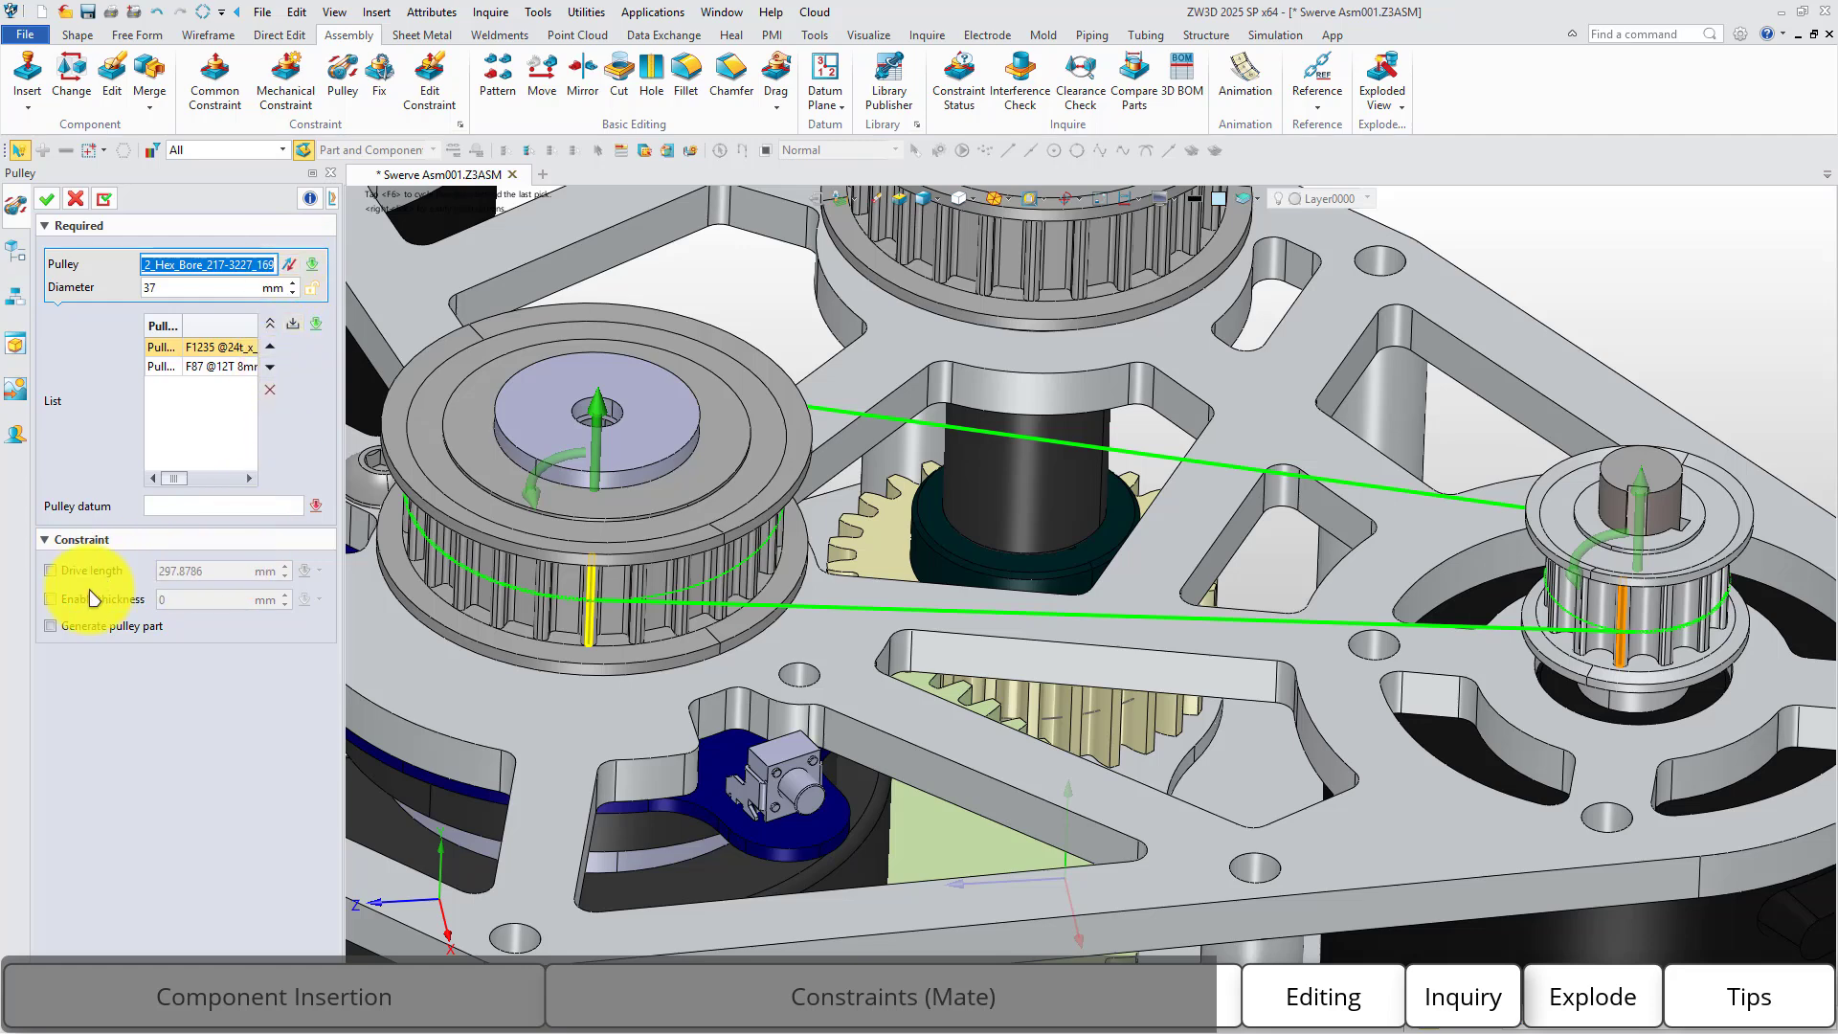
Enable the belt thickness and finish the pulley constraint between the two pulleys.
left_click(220, 599)
left_click_drag(267, 601, 143, 601)
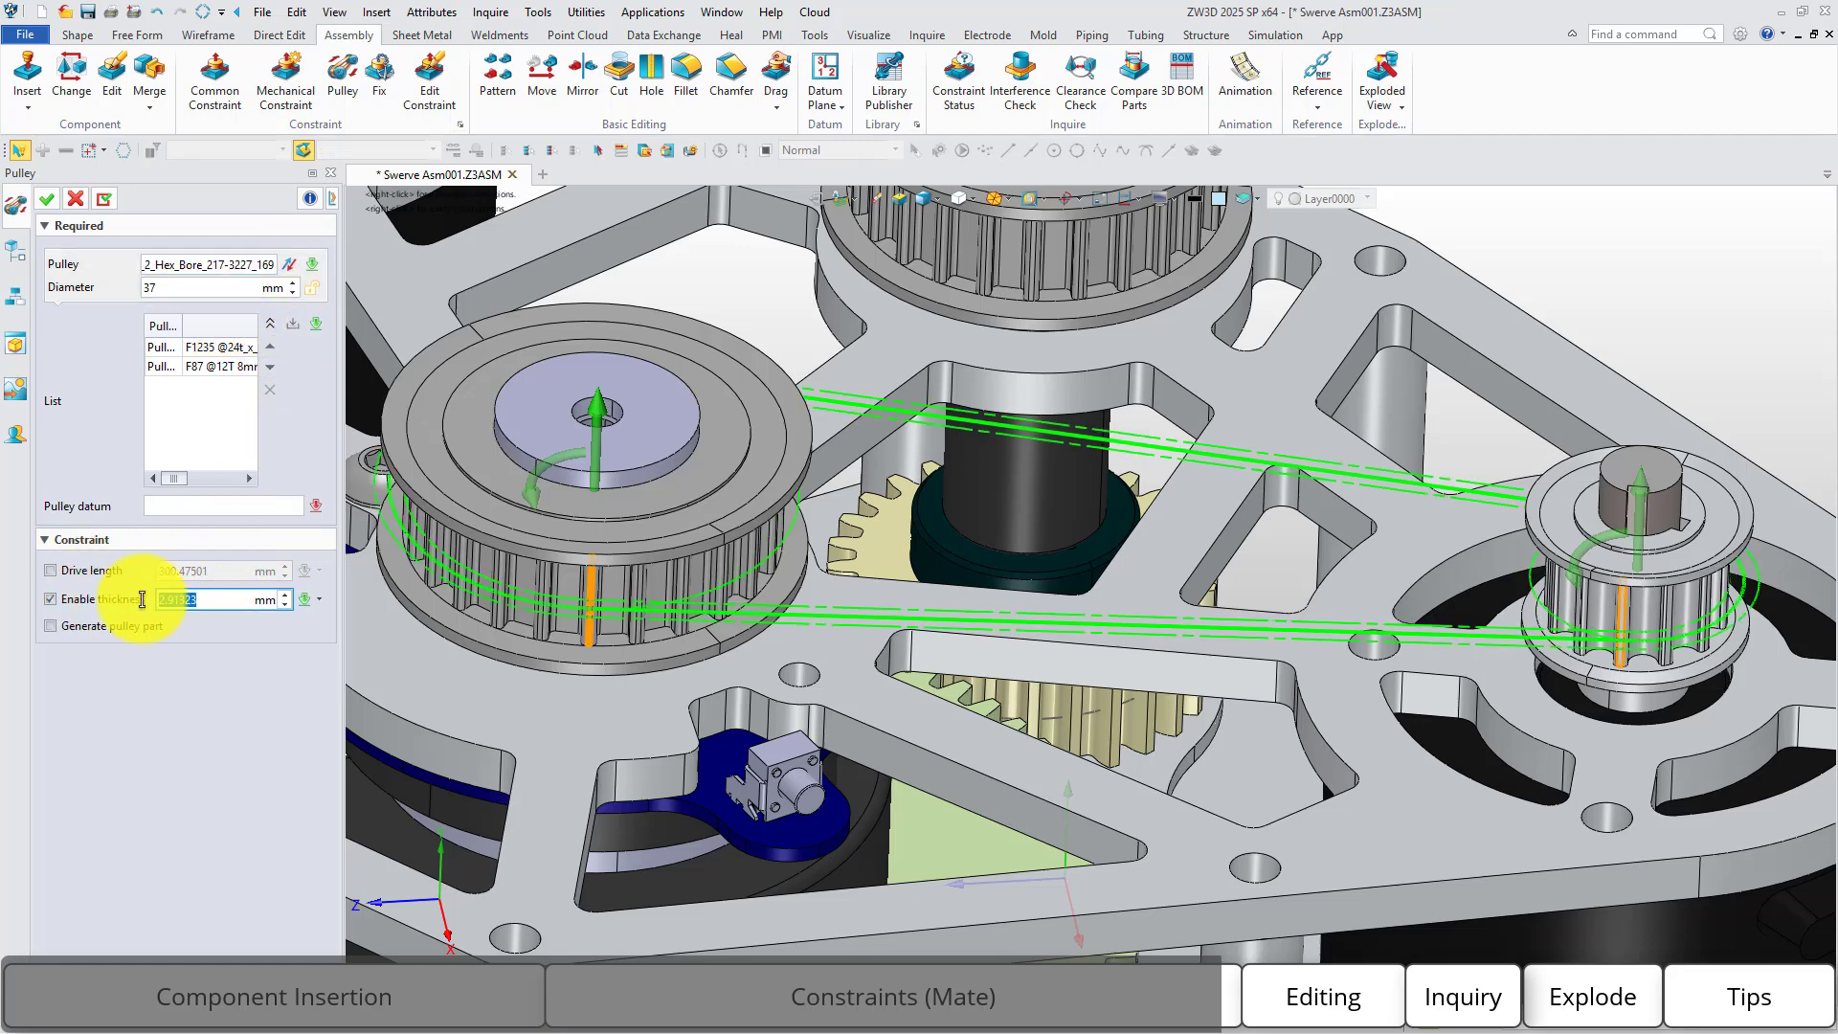
left_click(46, 198)
scroll(749, 586, "down", 2)
scroll(757, 582, "down", 3)
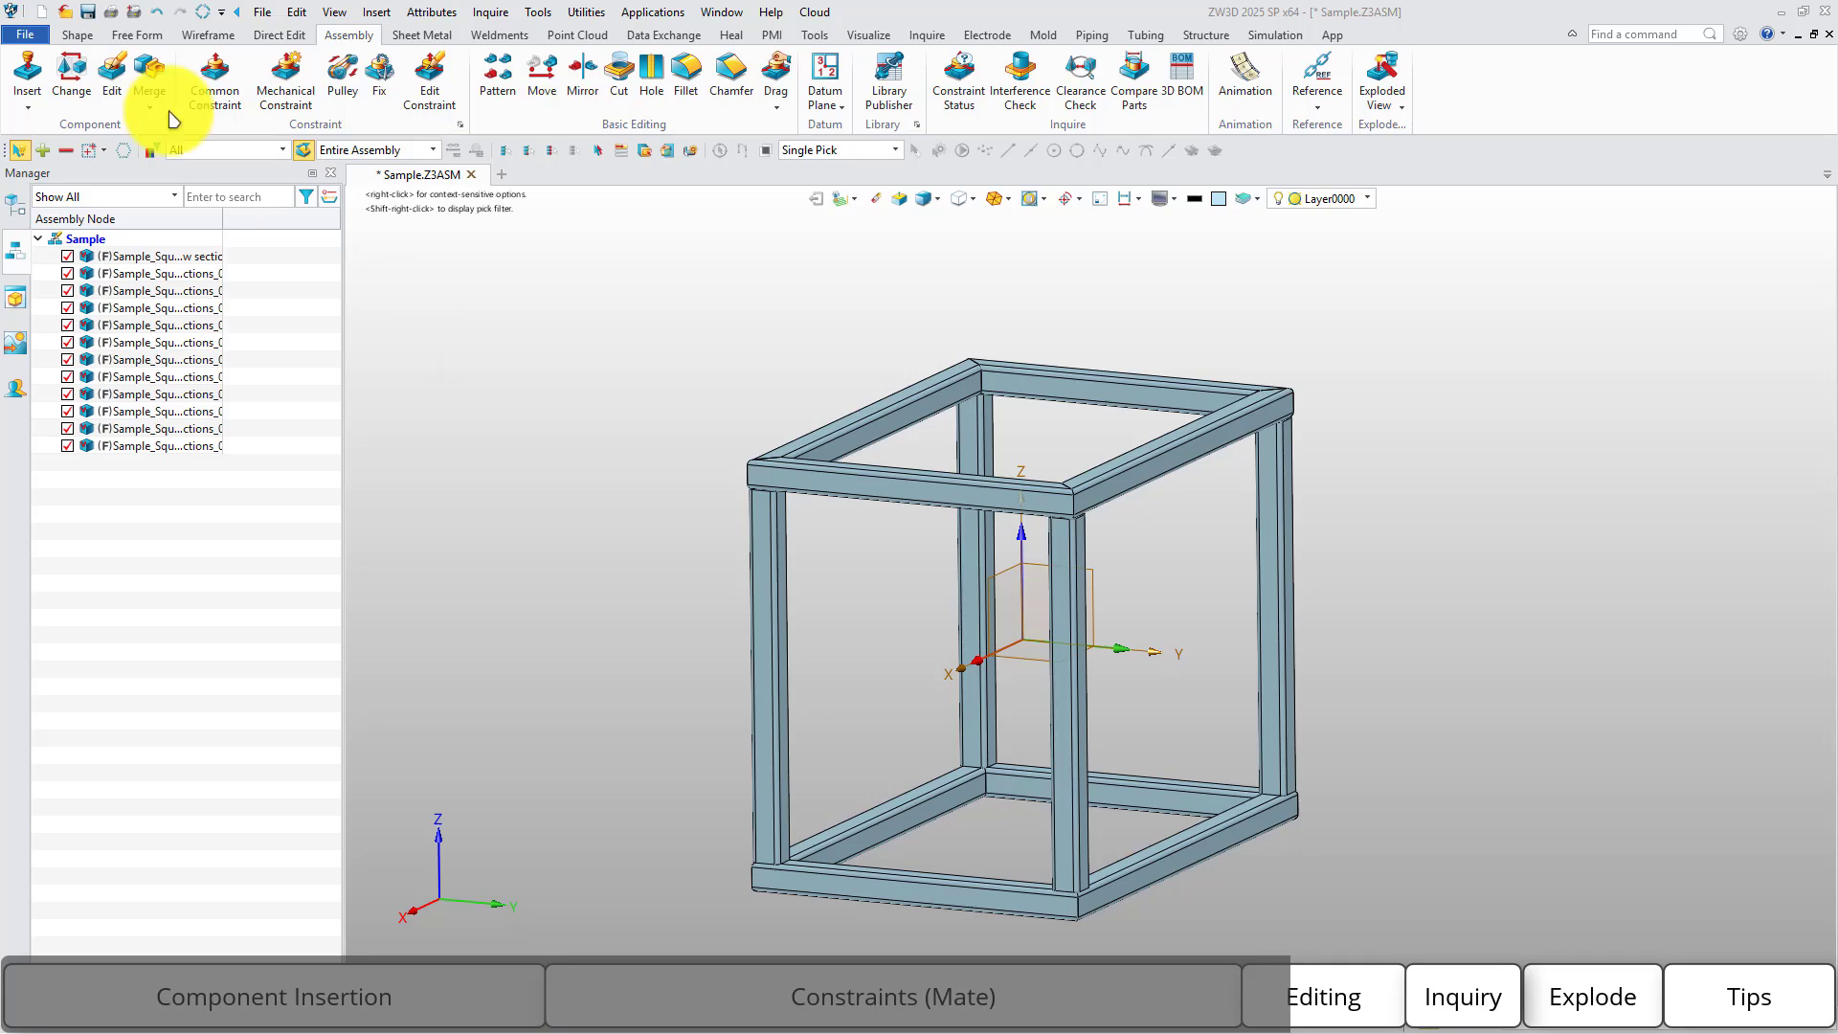
Sketch a rectangle about 7.6 mm wide and 10.2 mm high on the top face of the frame's upper side beam.
left_click(78, 34)
left_click(29, 77)
scroll(779, 439, "up", 5)
left_click(915, 479)
middle_click(1129, 460)
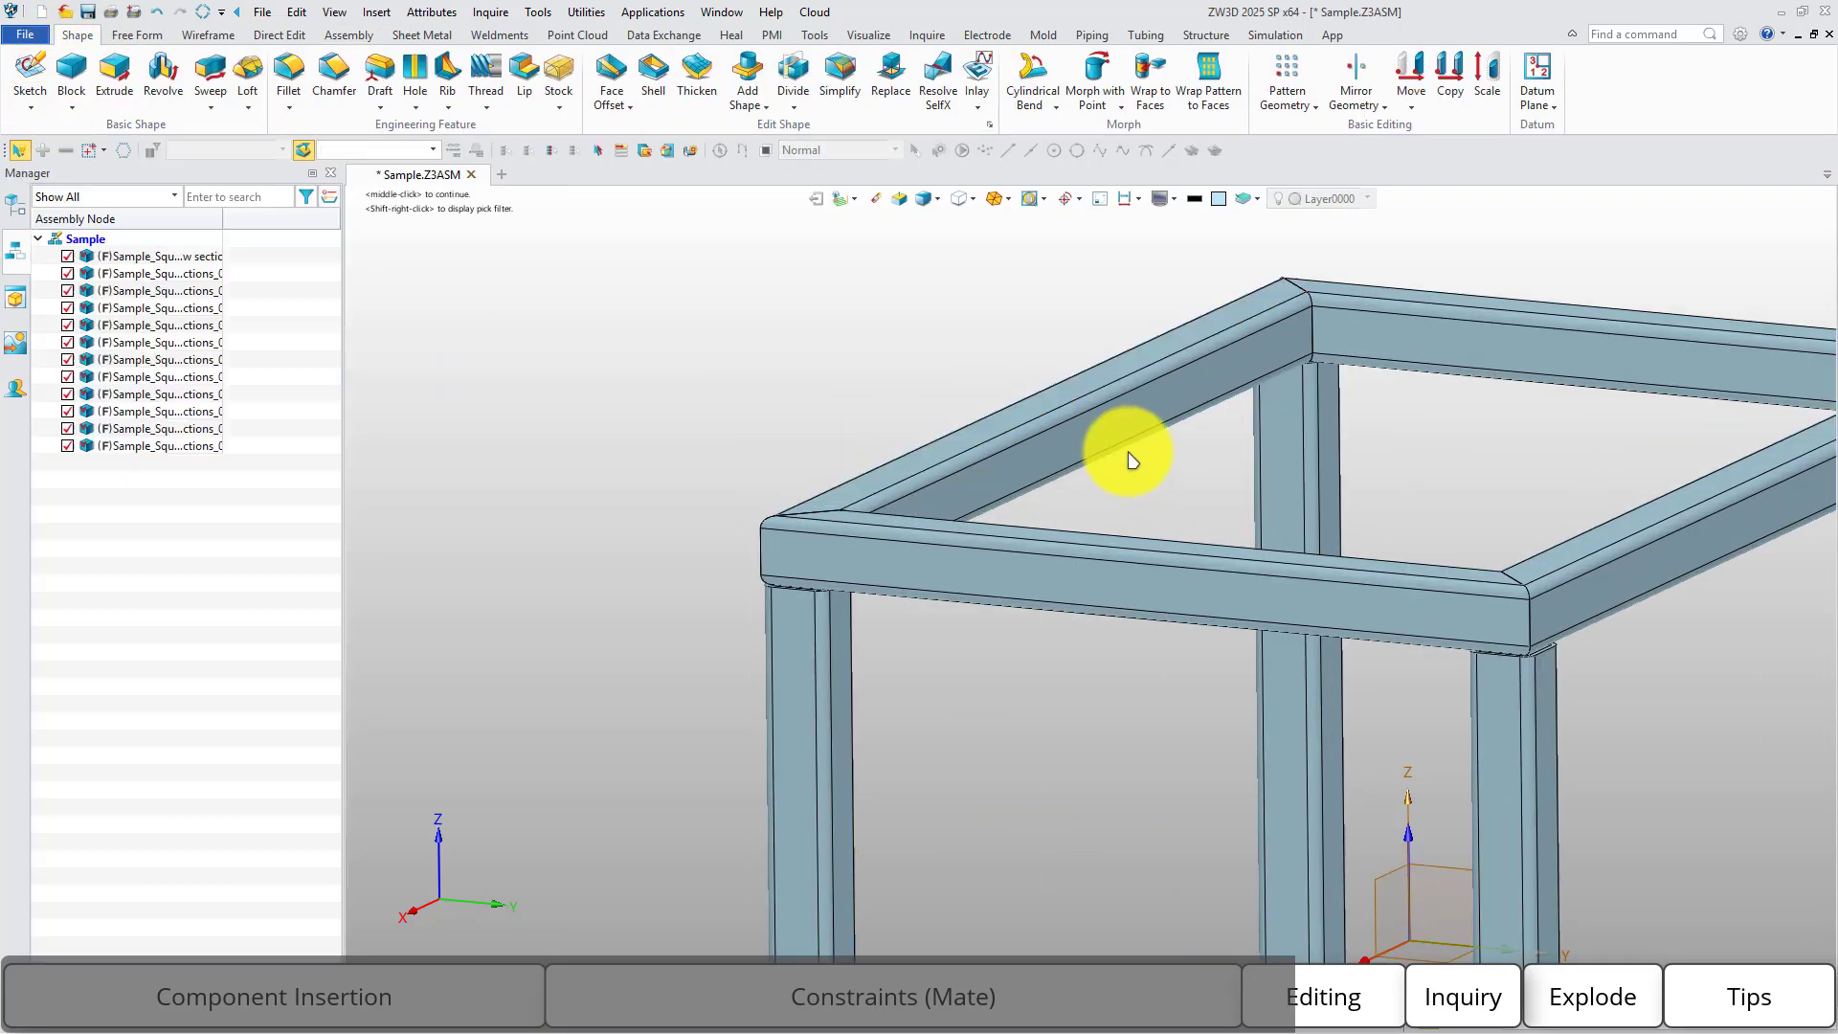
left_click(264, 76)
scroll(719, 723, "up", 4)
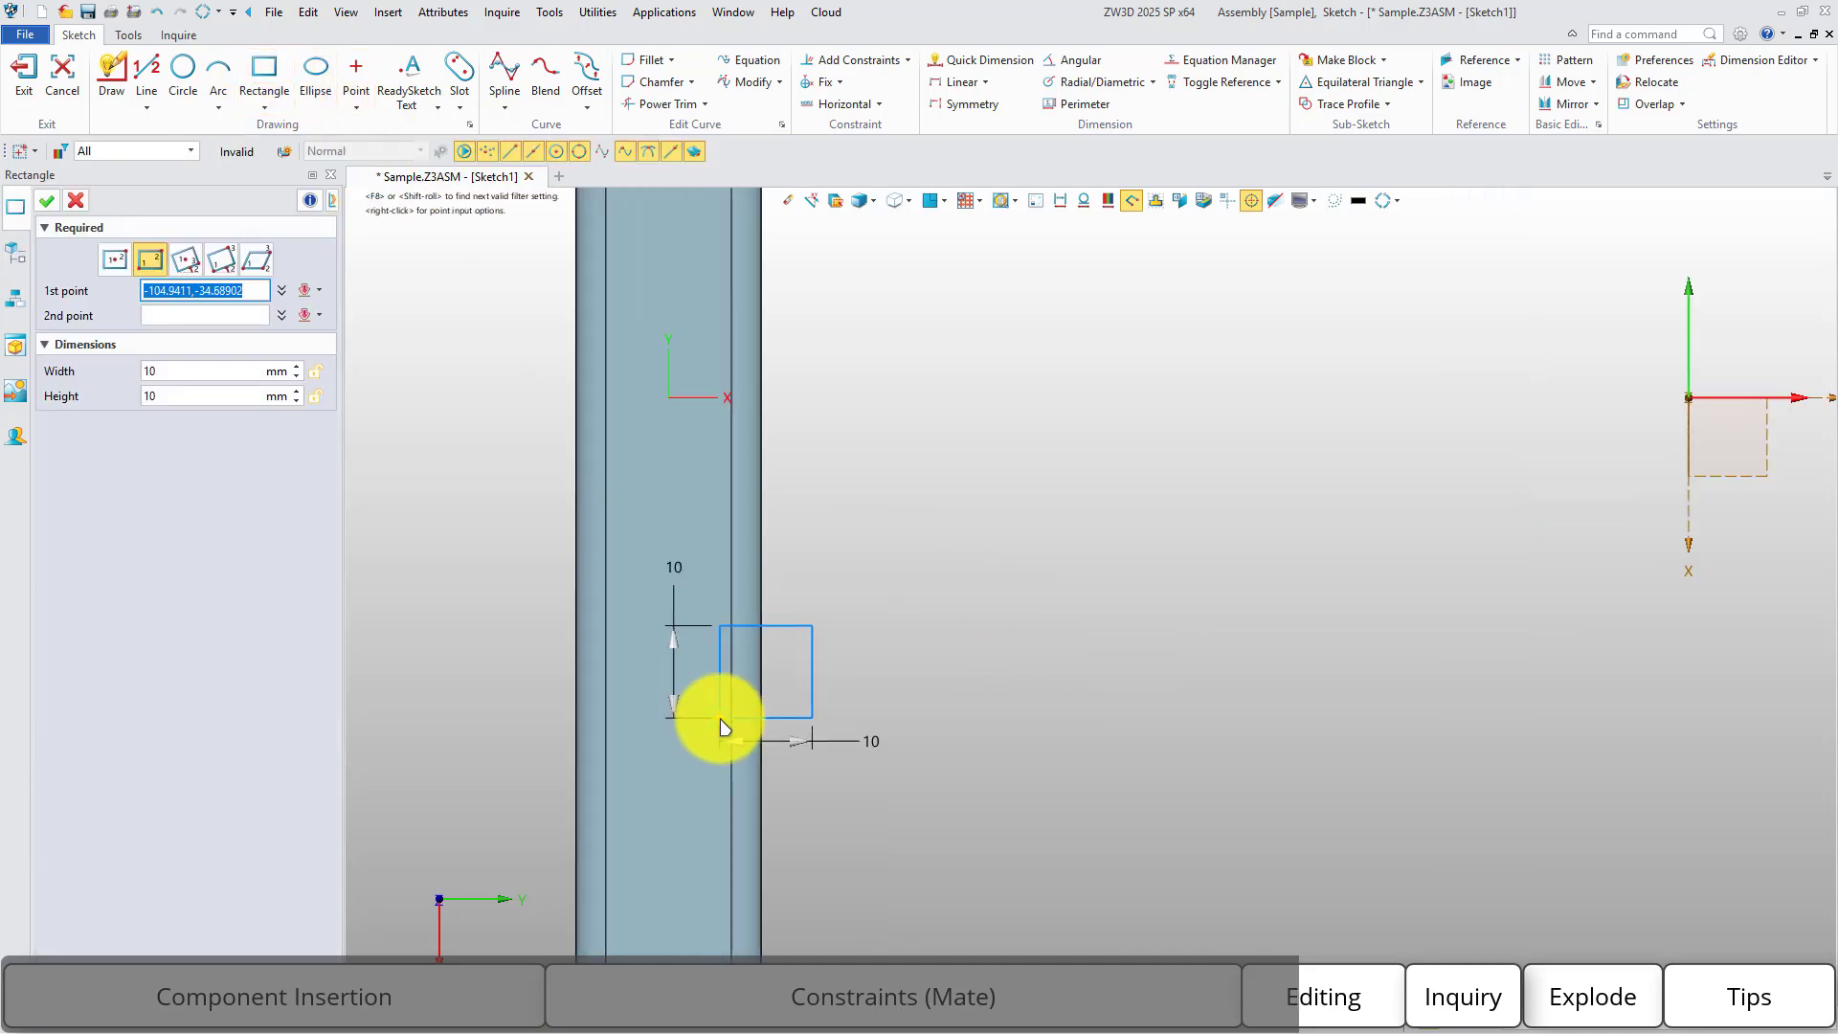
left_click(634, 626)
left_click(703, 720)
middle_click(857, 678)
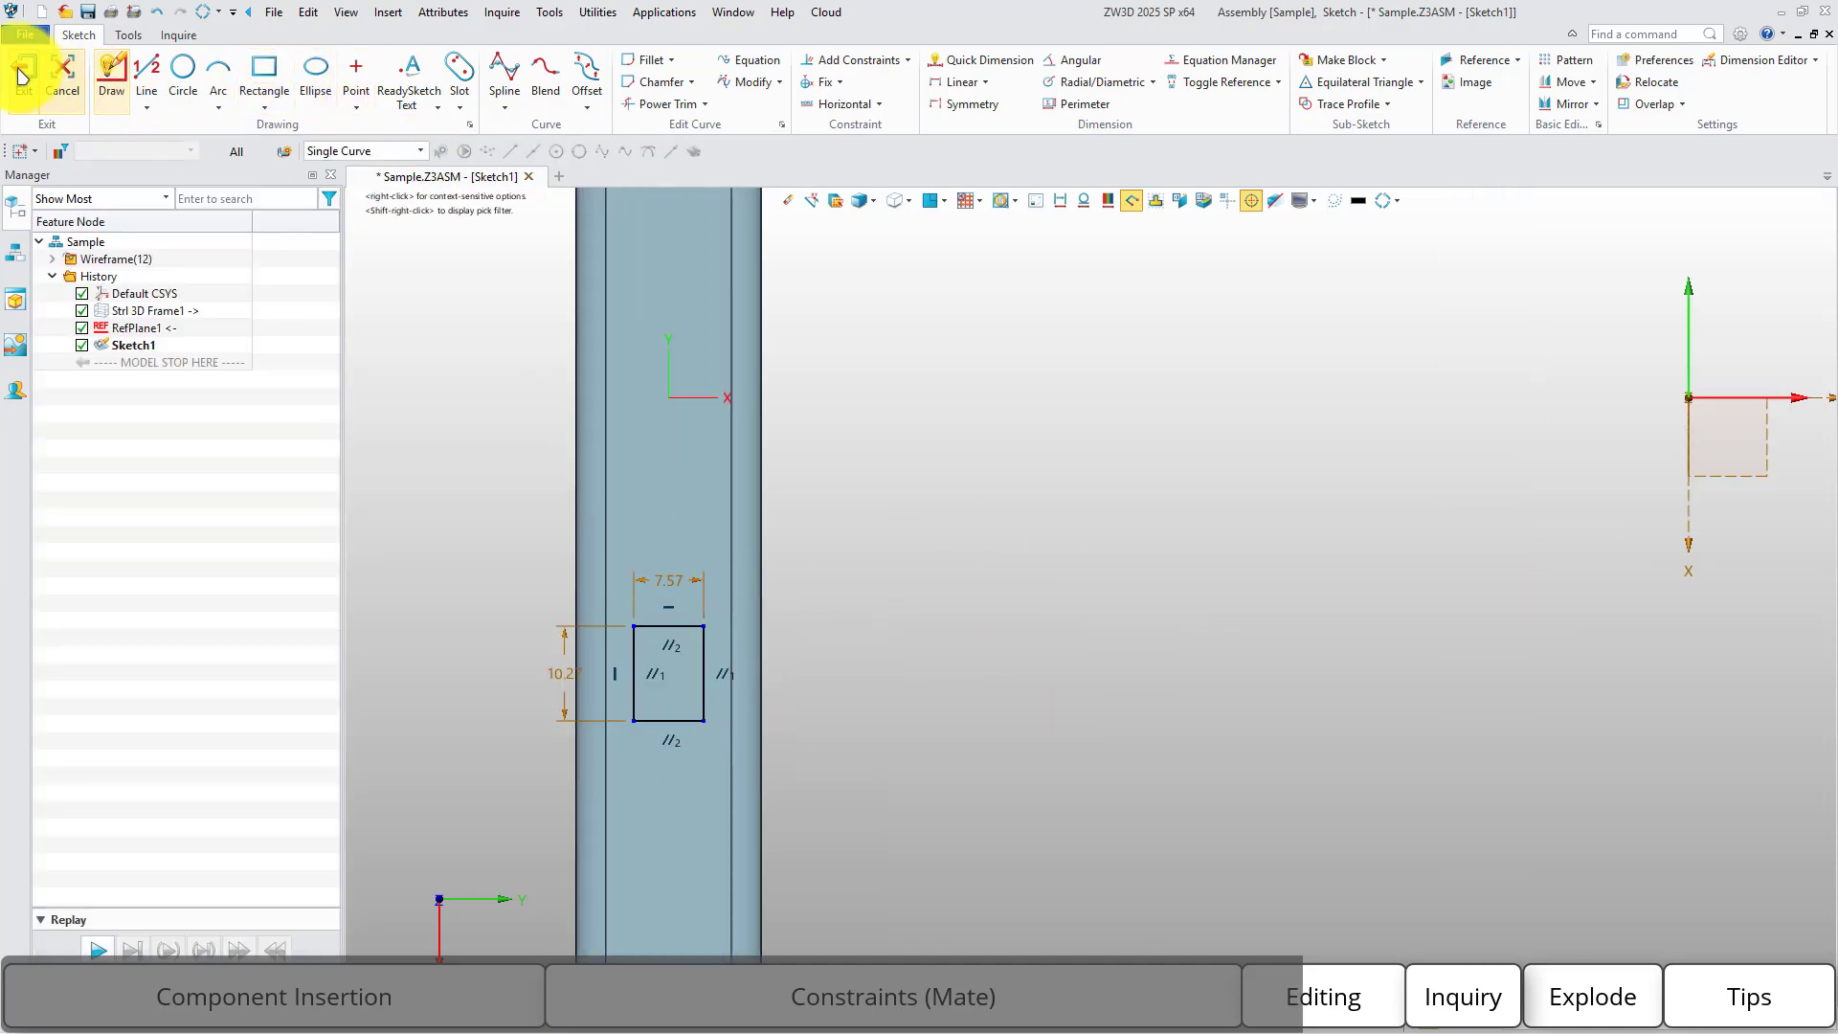
left_click(24, 71)
Extrude the sketched rectangle down through the beam to about -25 mm as a separate block extending past both faces.
left_click(113, 82)
scroll(1065, 420, "up", 5)
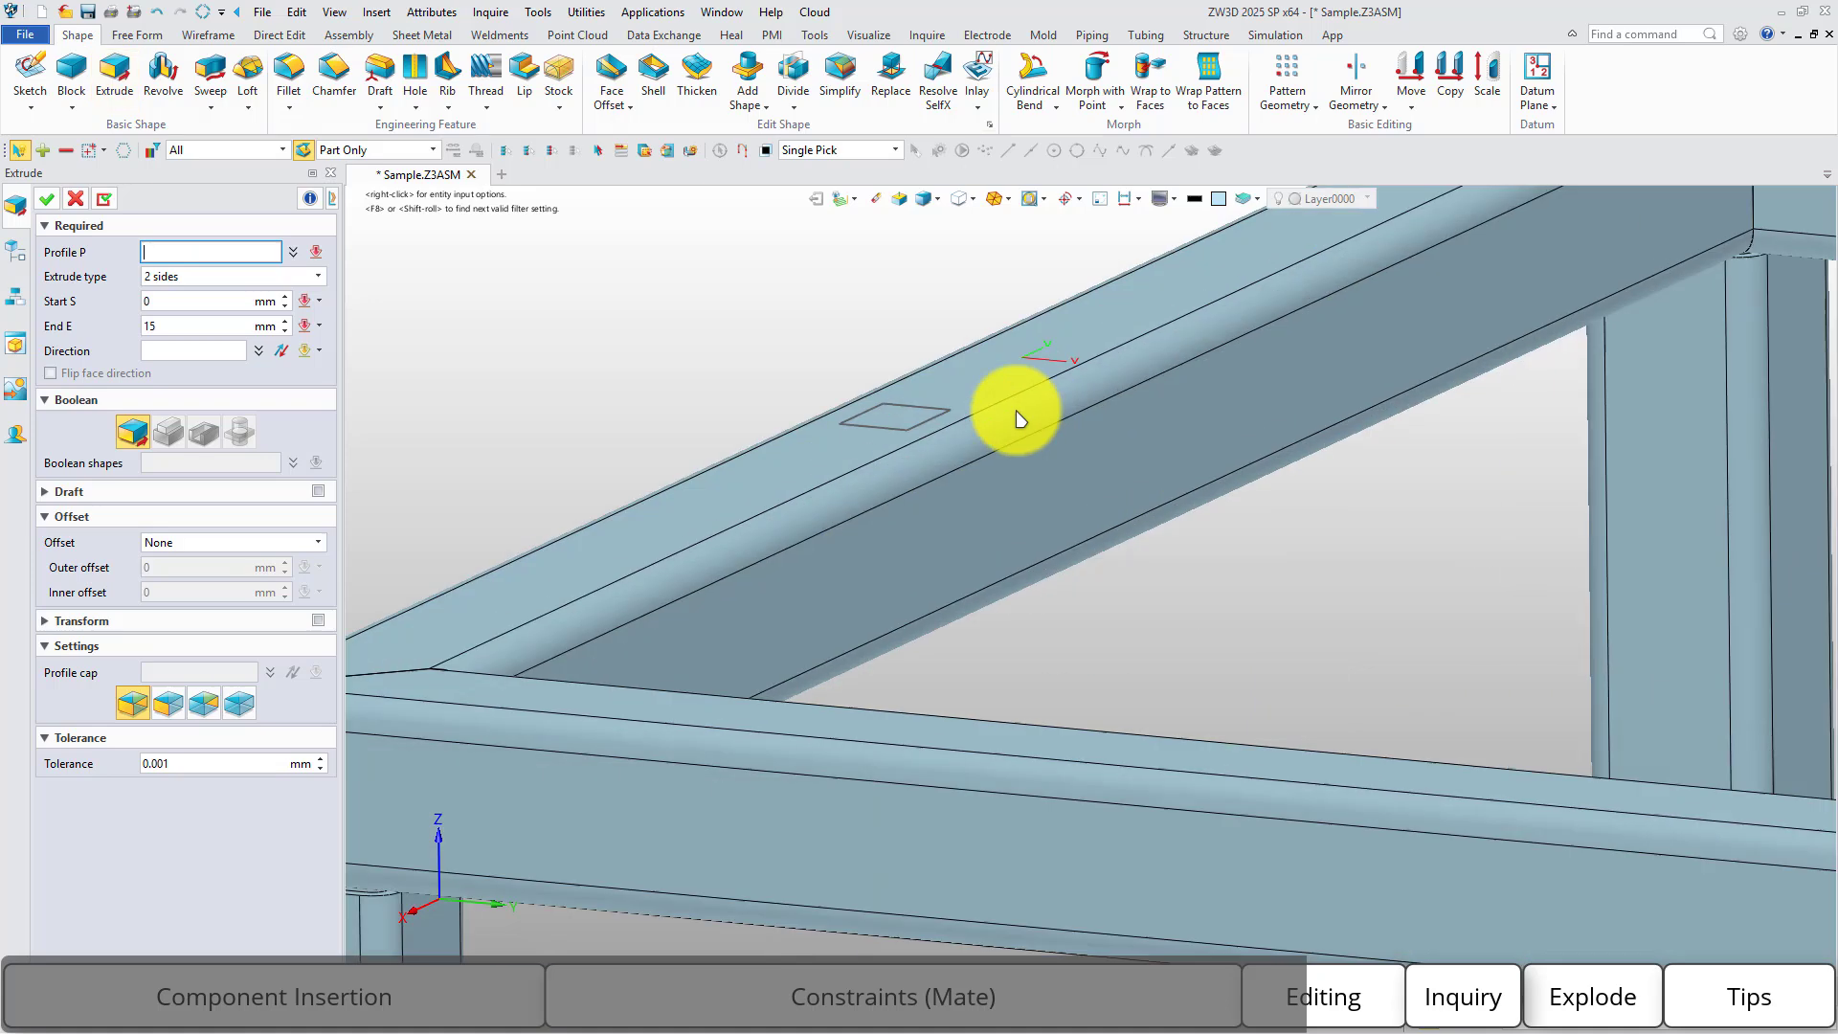
left_click(933, 414)
middle_click(937, 411)
left_click_drag(1020, 308, 1063, 701)
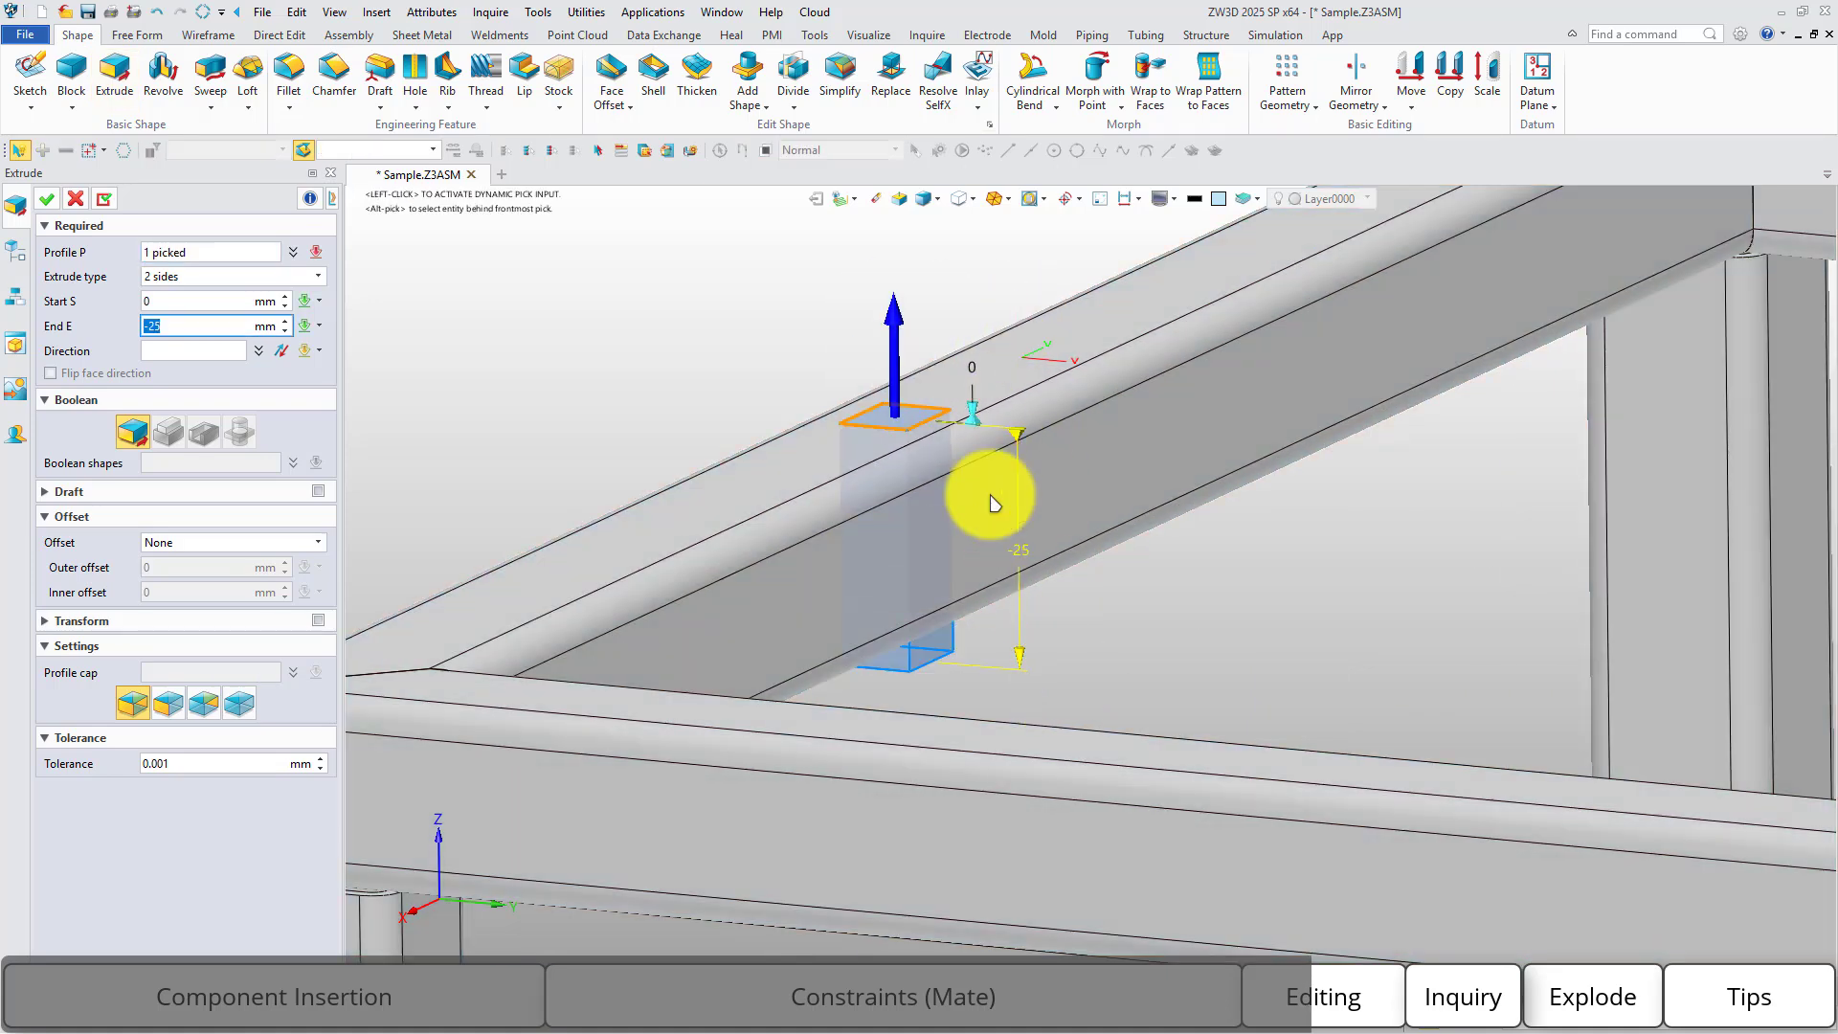
middle_click(697, 307)
scroll(670, 335, "down", 3)
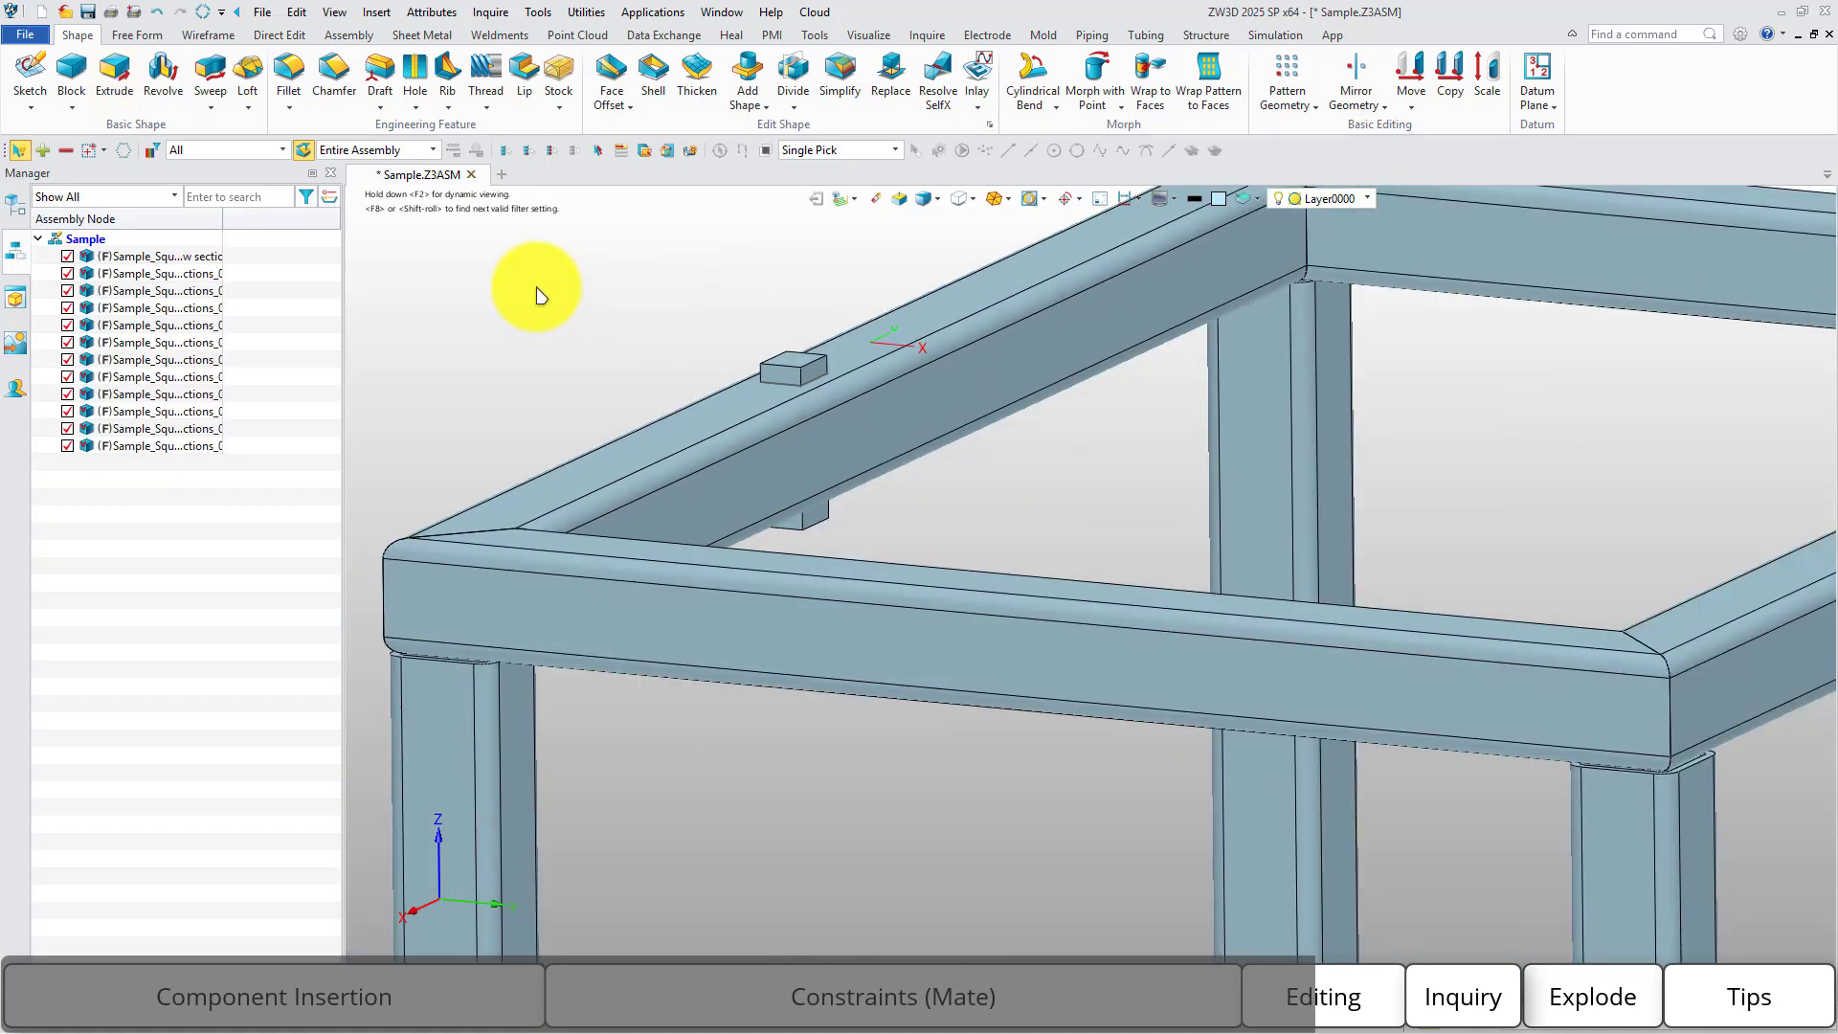
Cut the upper side beam at assembly level using the extruded block as the cutter, with the cutter hidden.
left_click(348, 35)
left_click(620, 84)
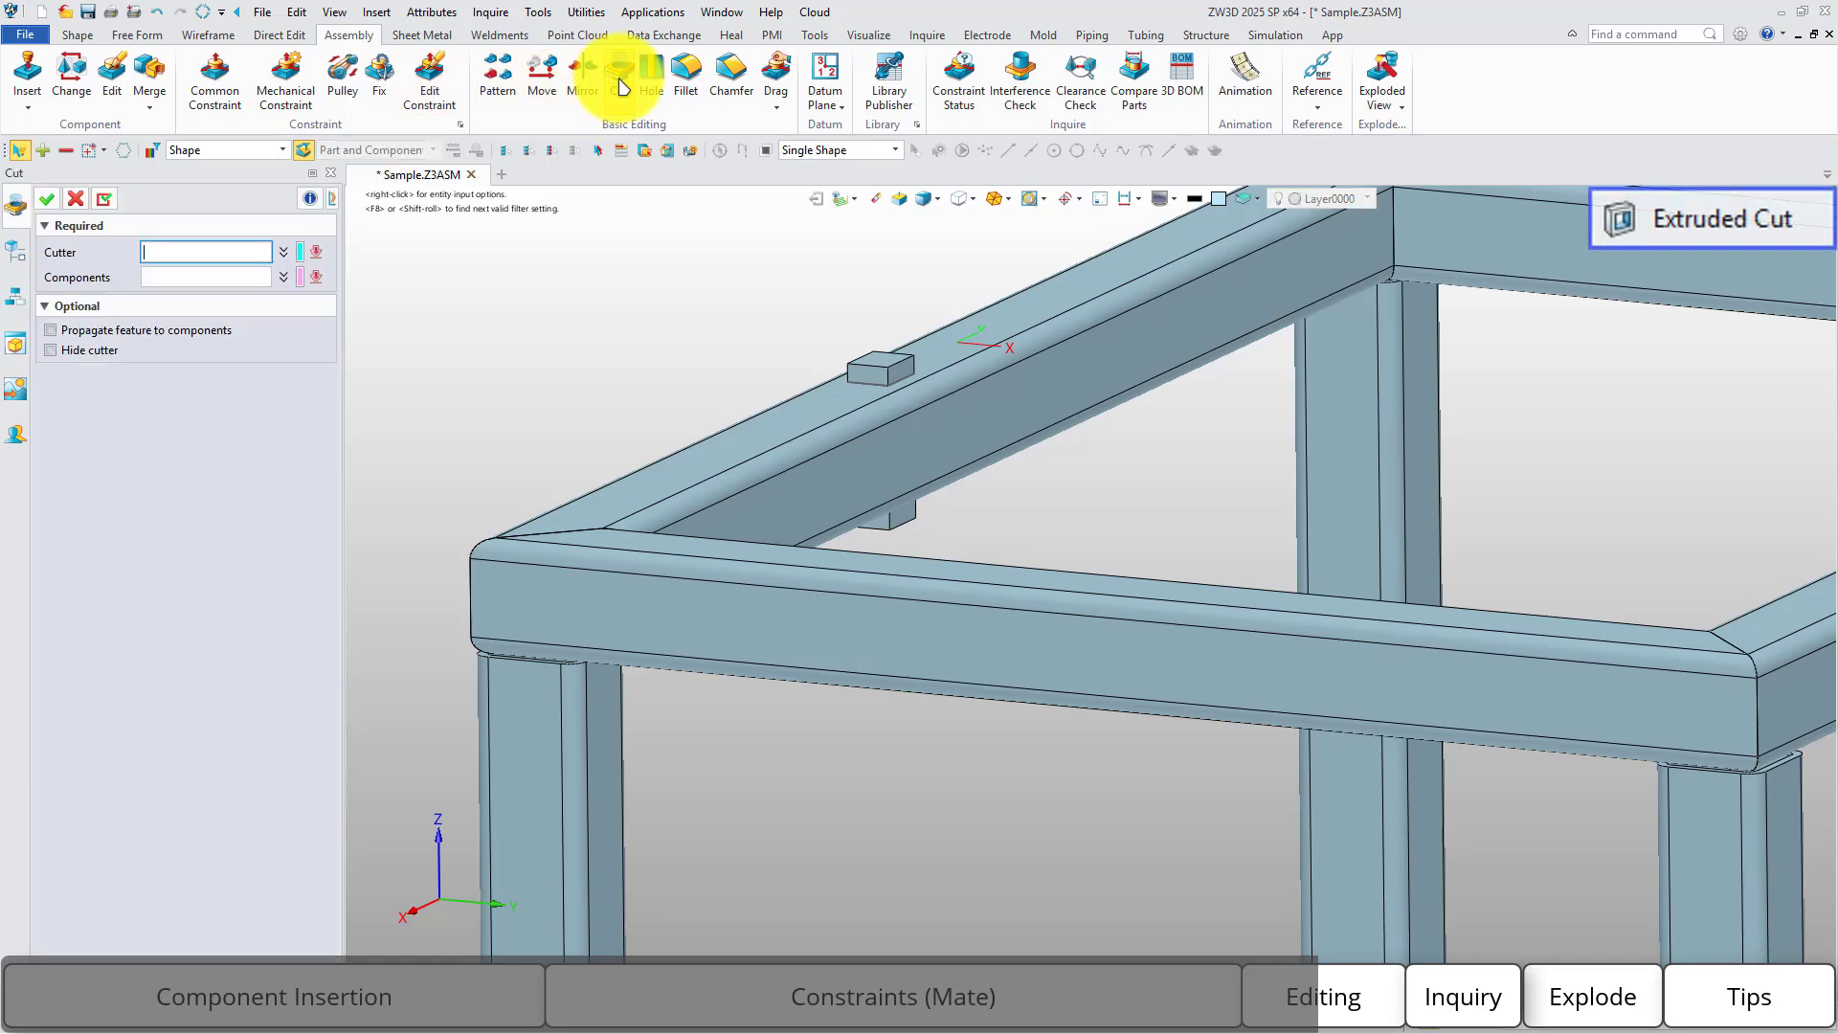
left_click(881, 368)
left_click(754, 441)
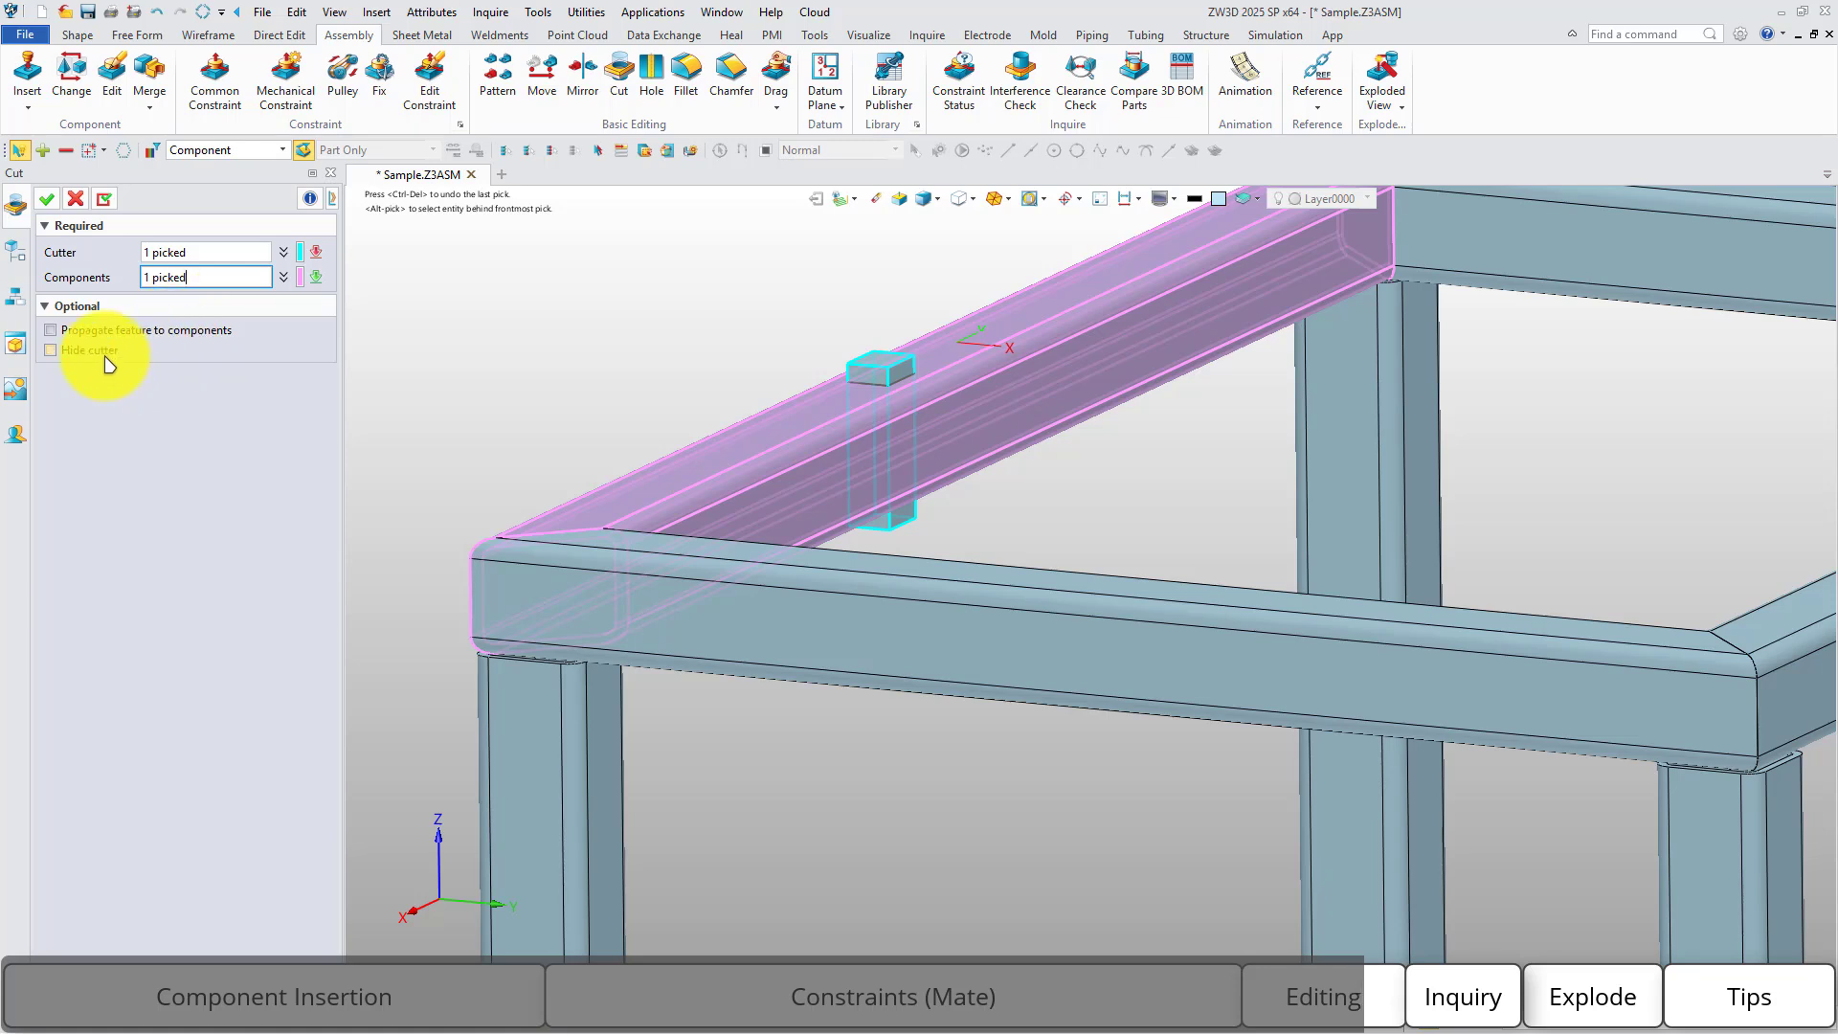
middle_click(475, 338)
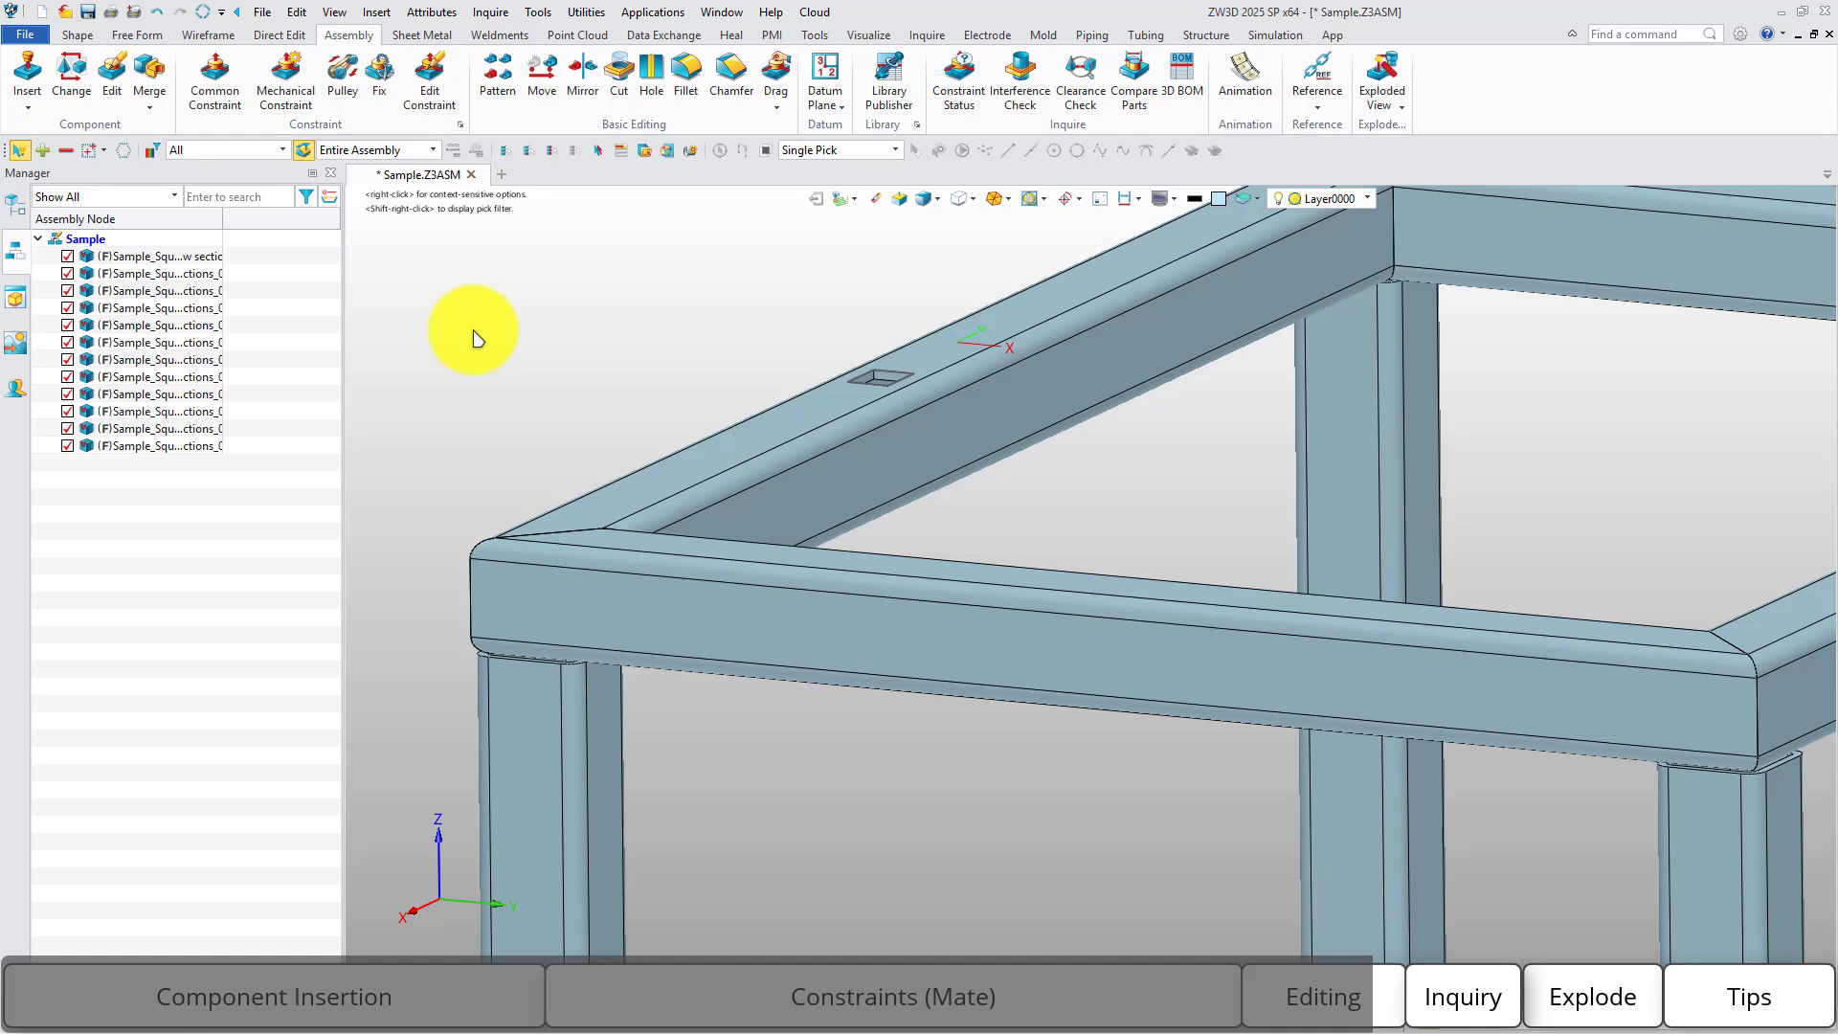
Calculate the assembly's physical properties for All in current and set their source to Only part in current.
left_click(432, 12)
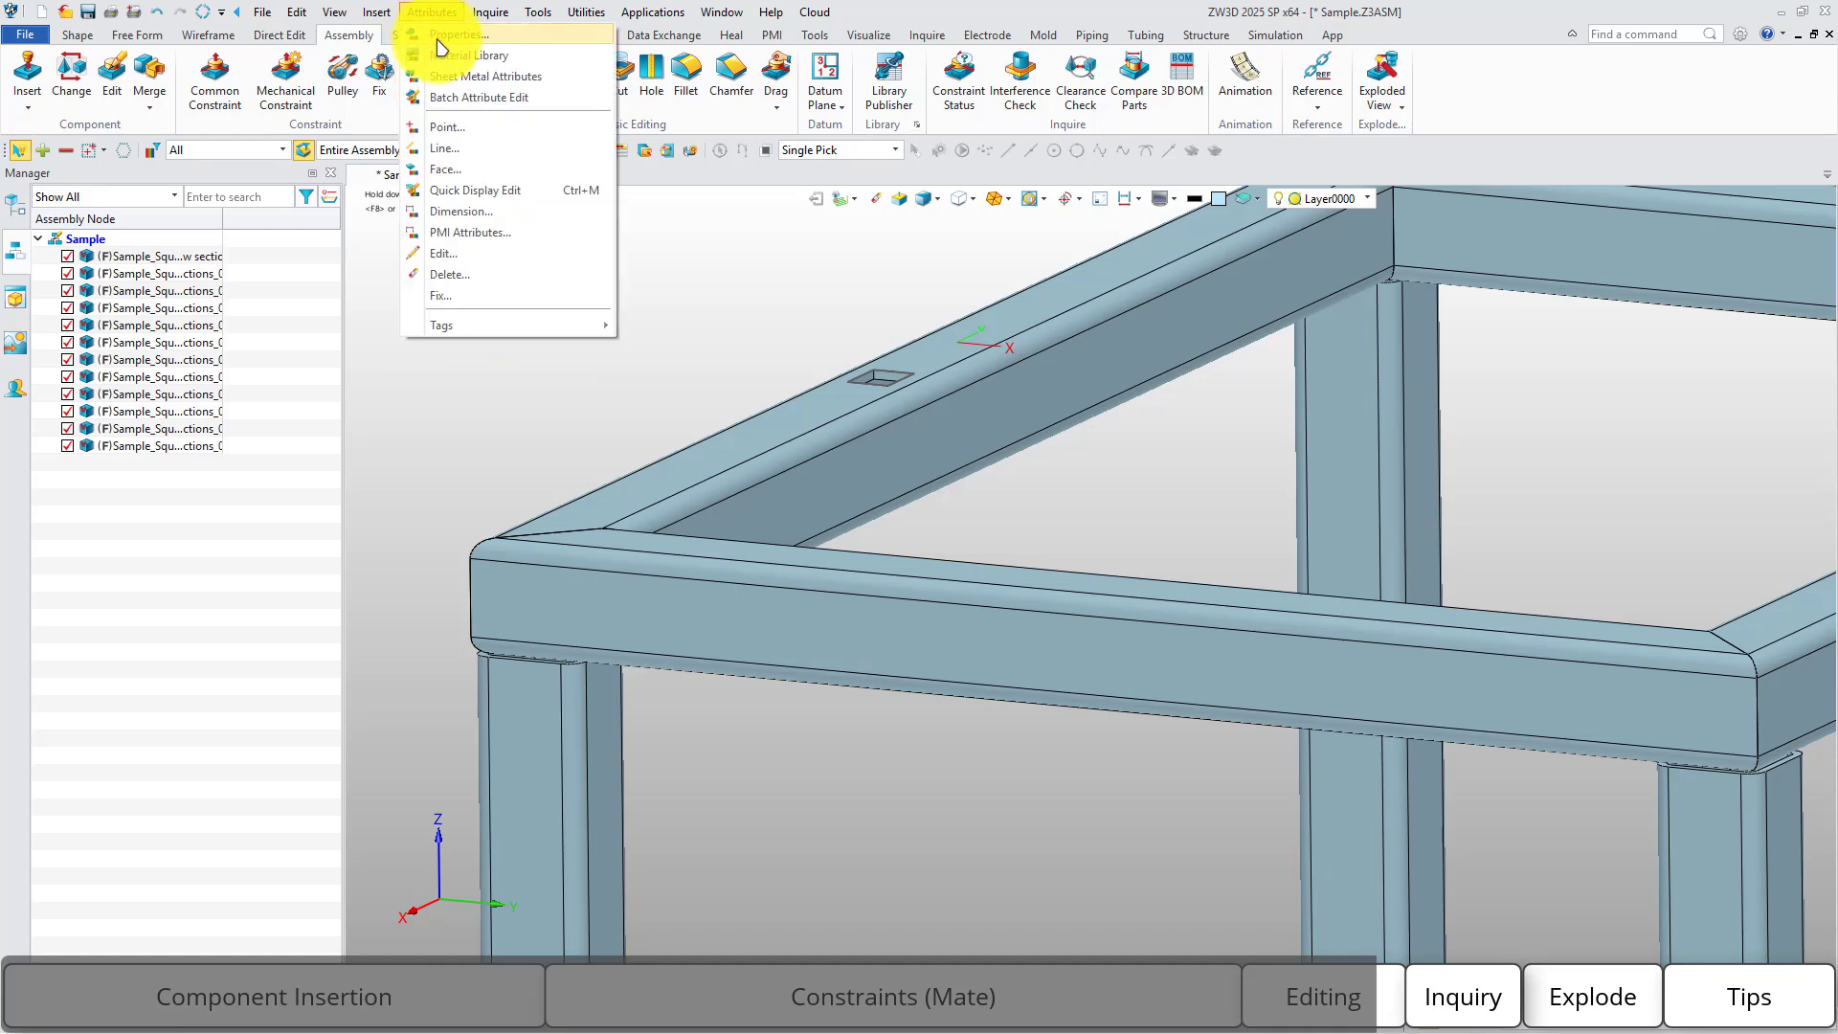
left_click(443, 39)
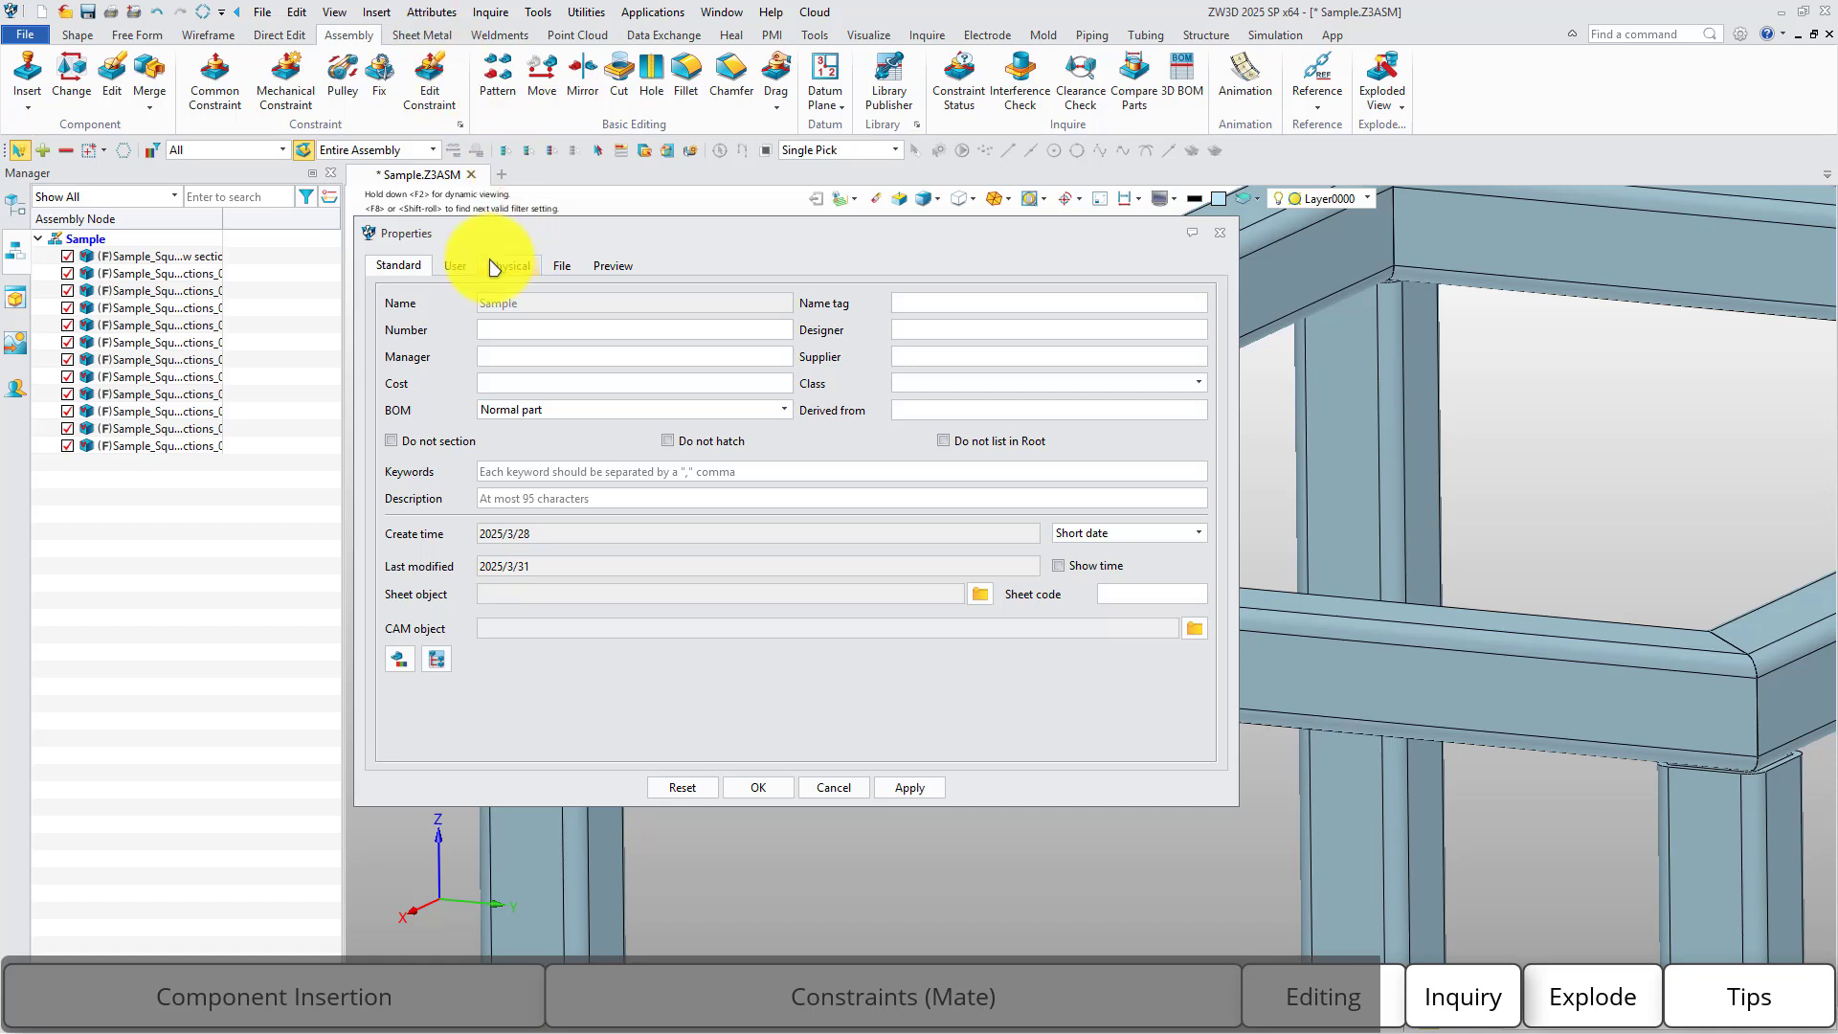
left_click(507, 266)
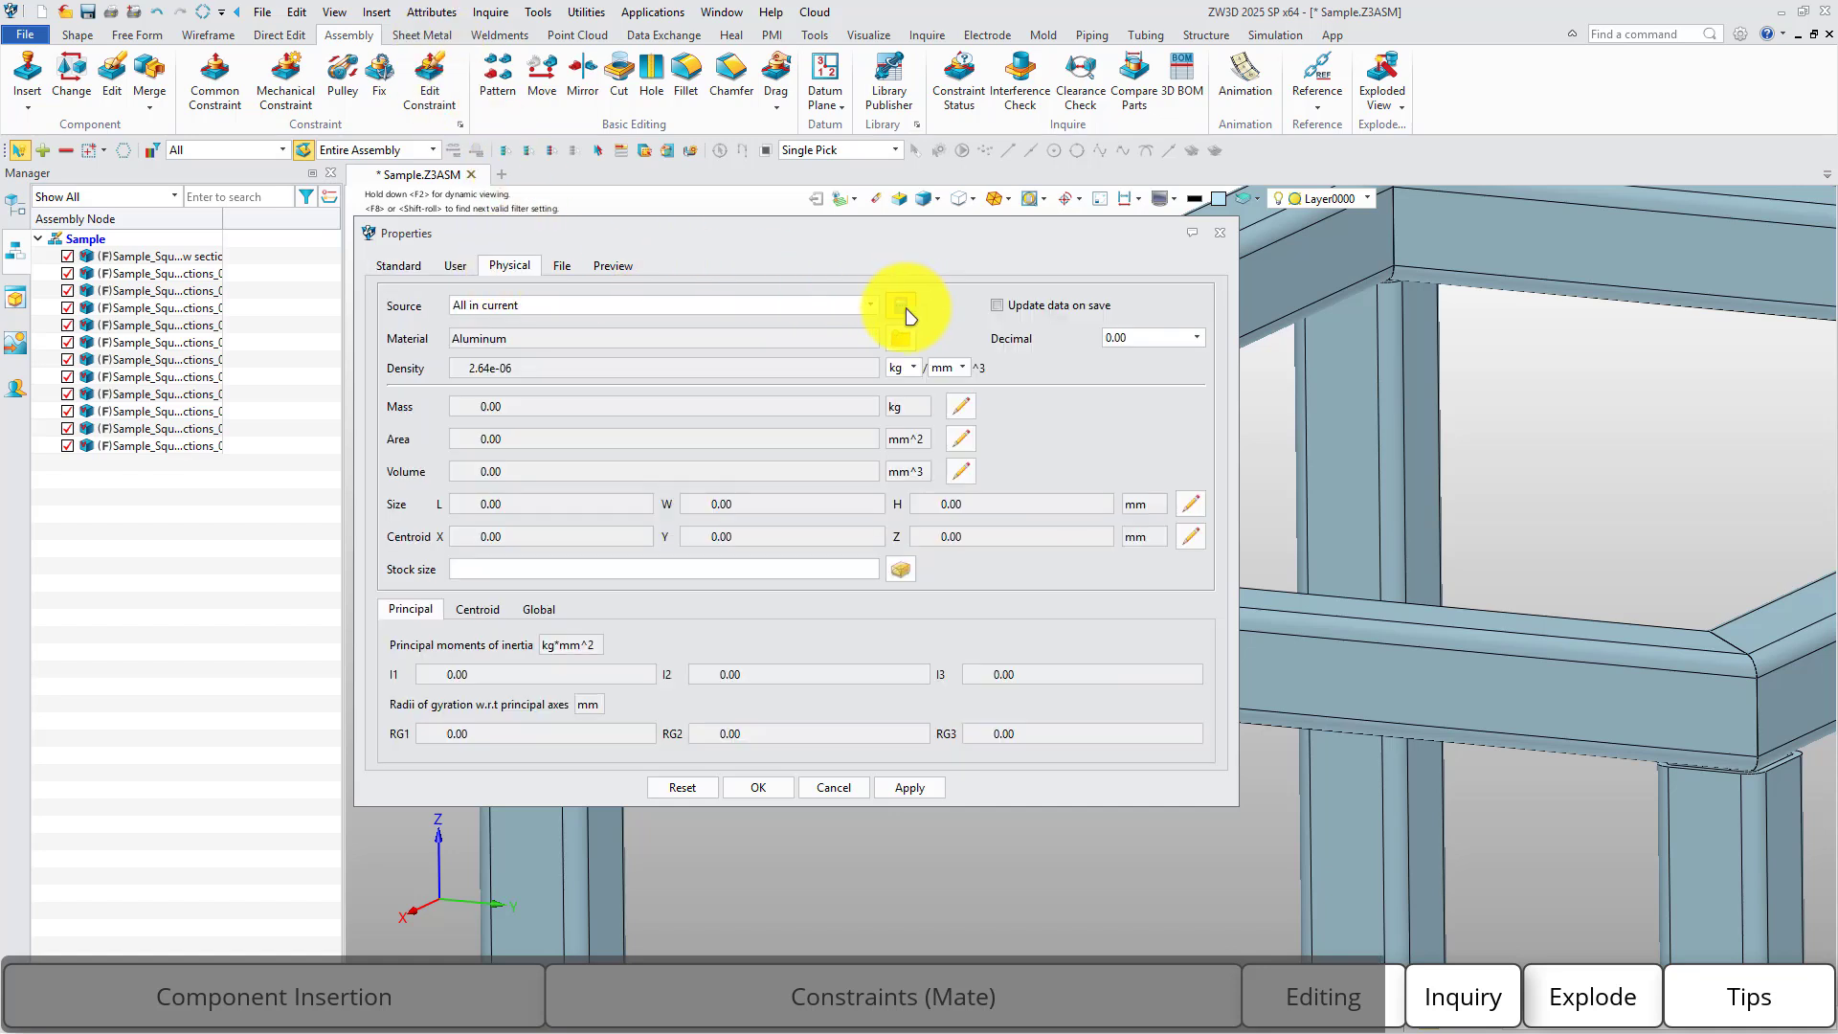
left_click(903, 307)
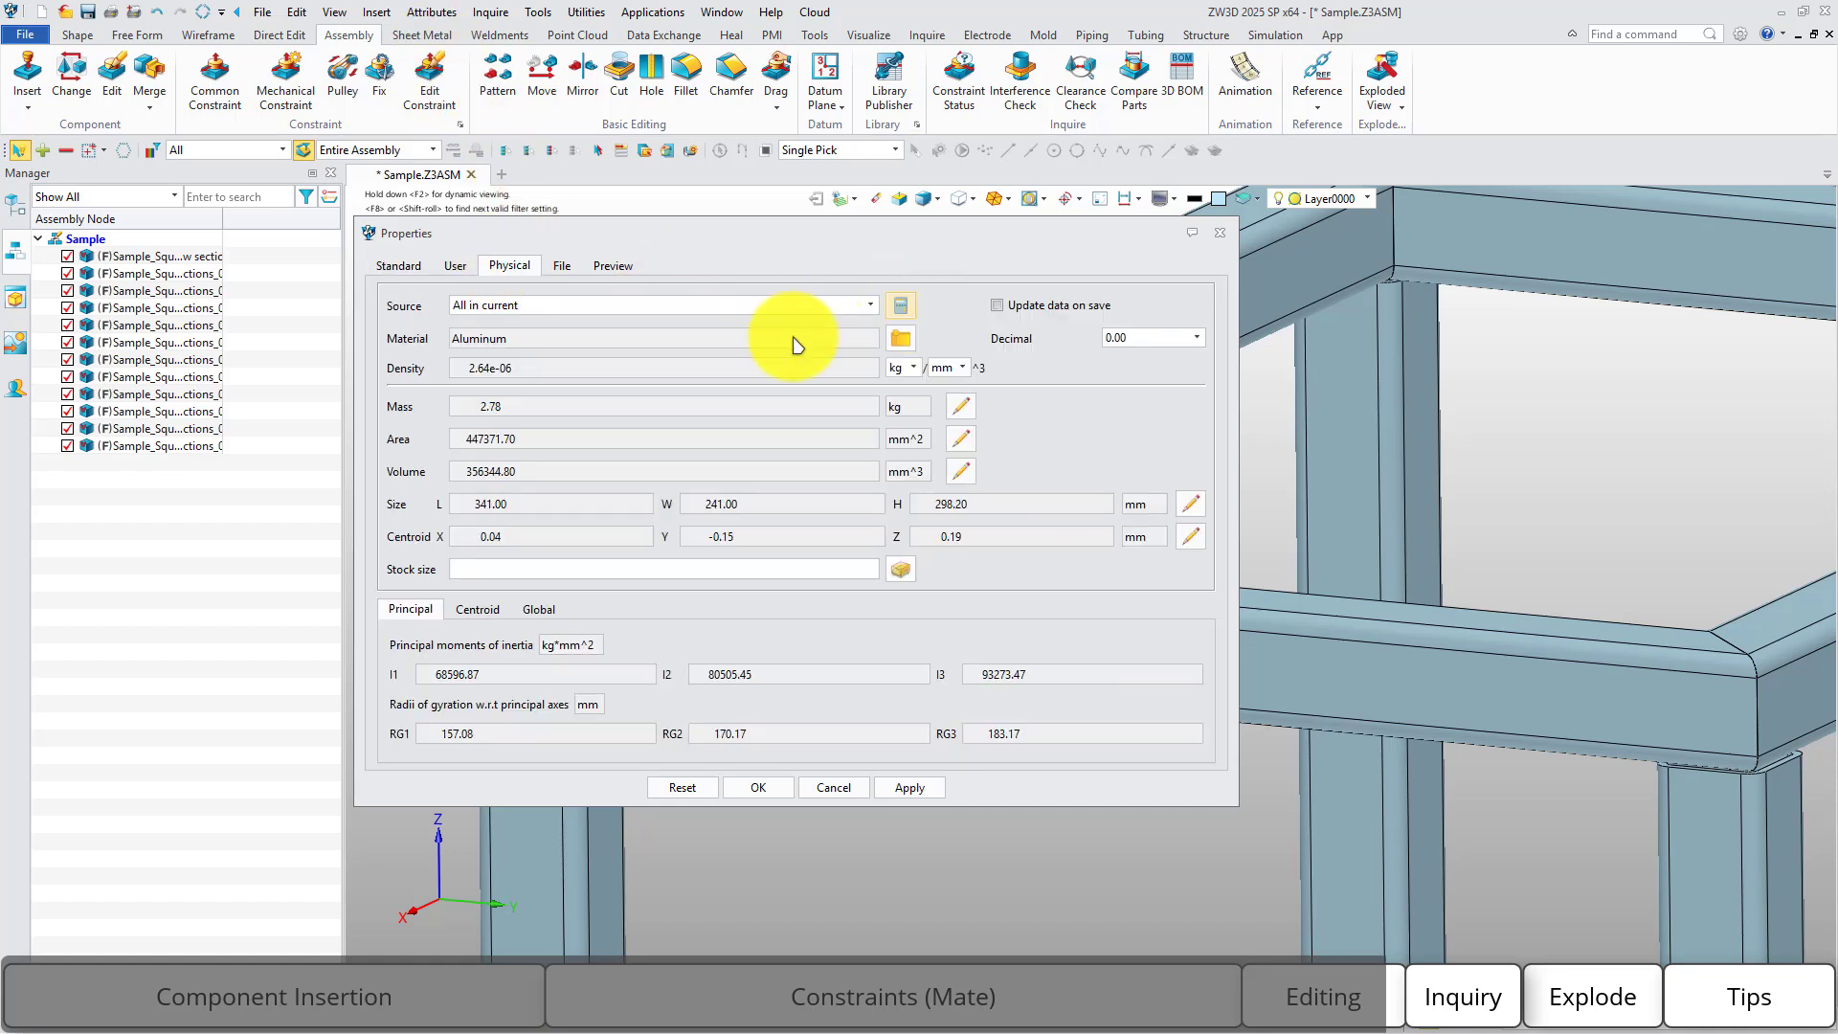
left_click(560, 307)
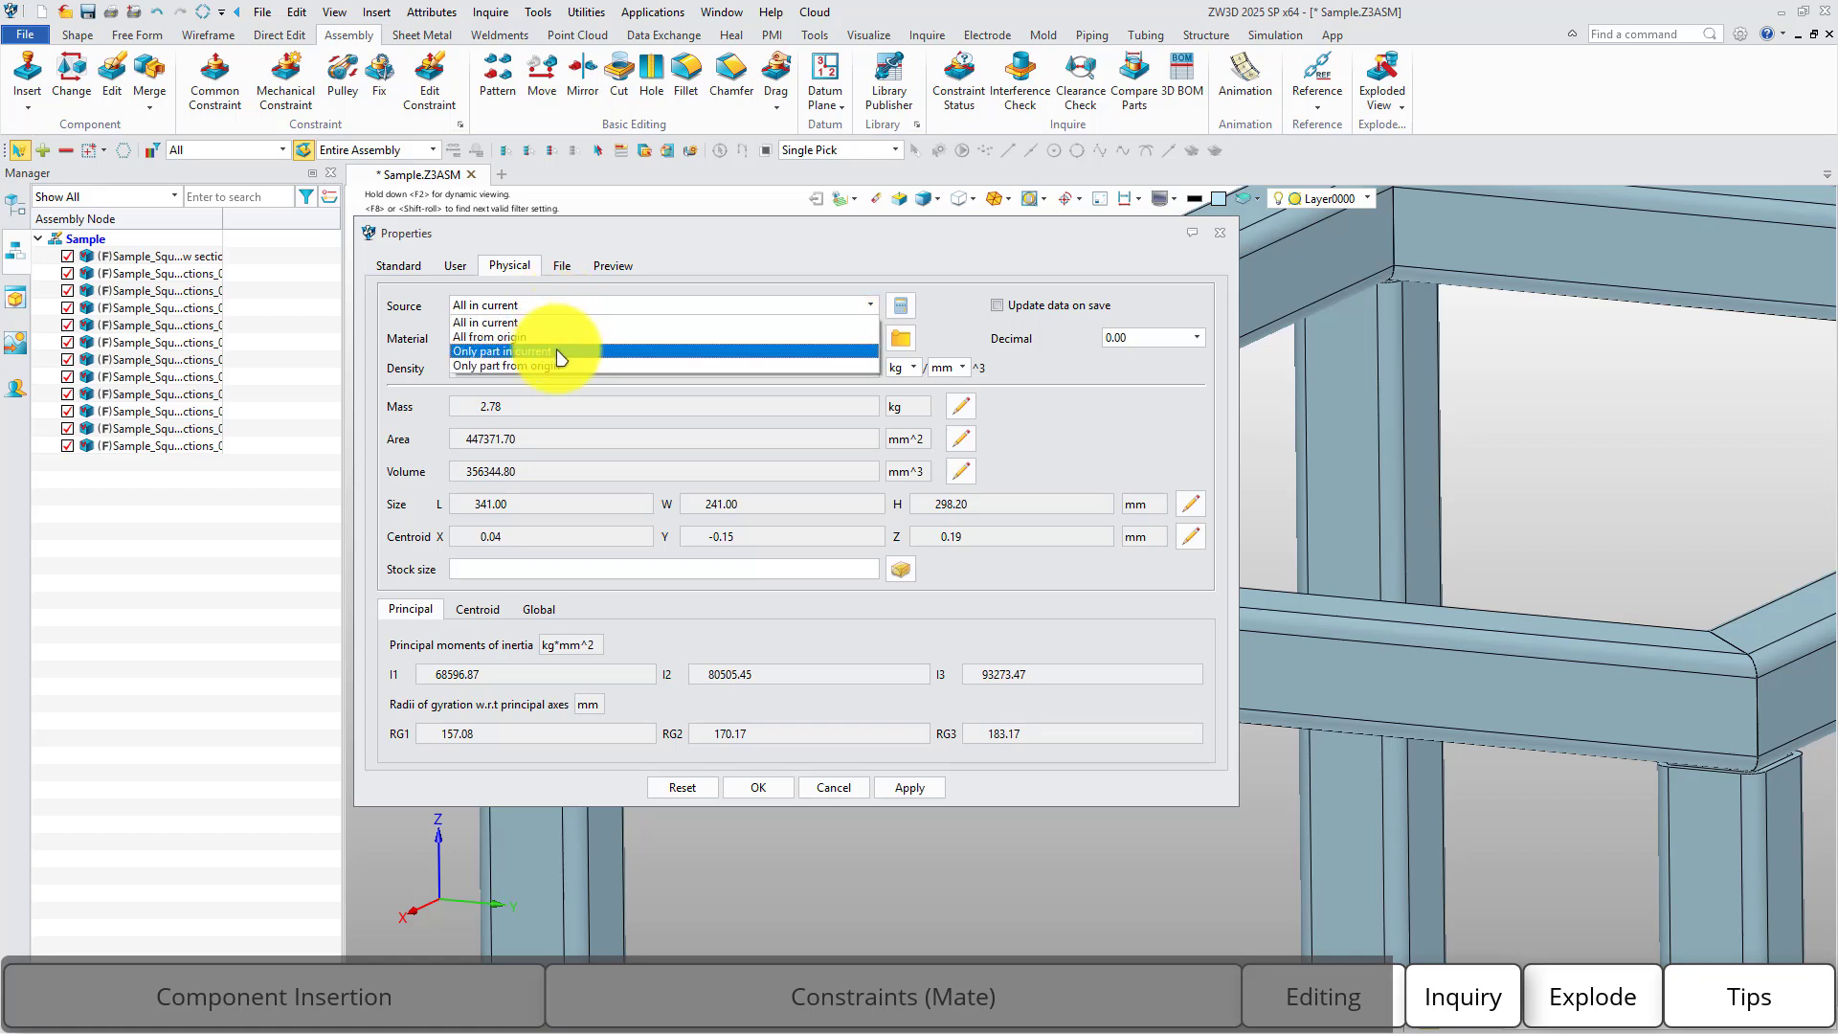
left_click(560, 353)
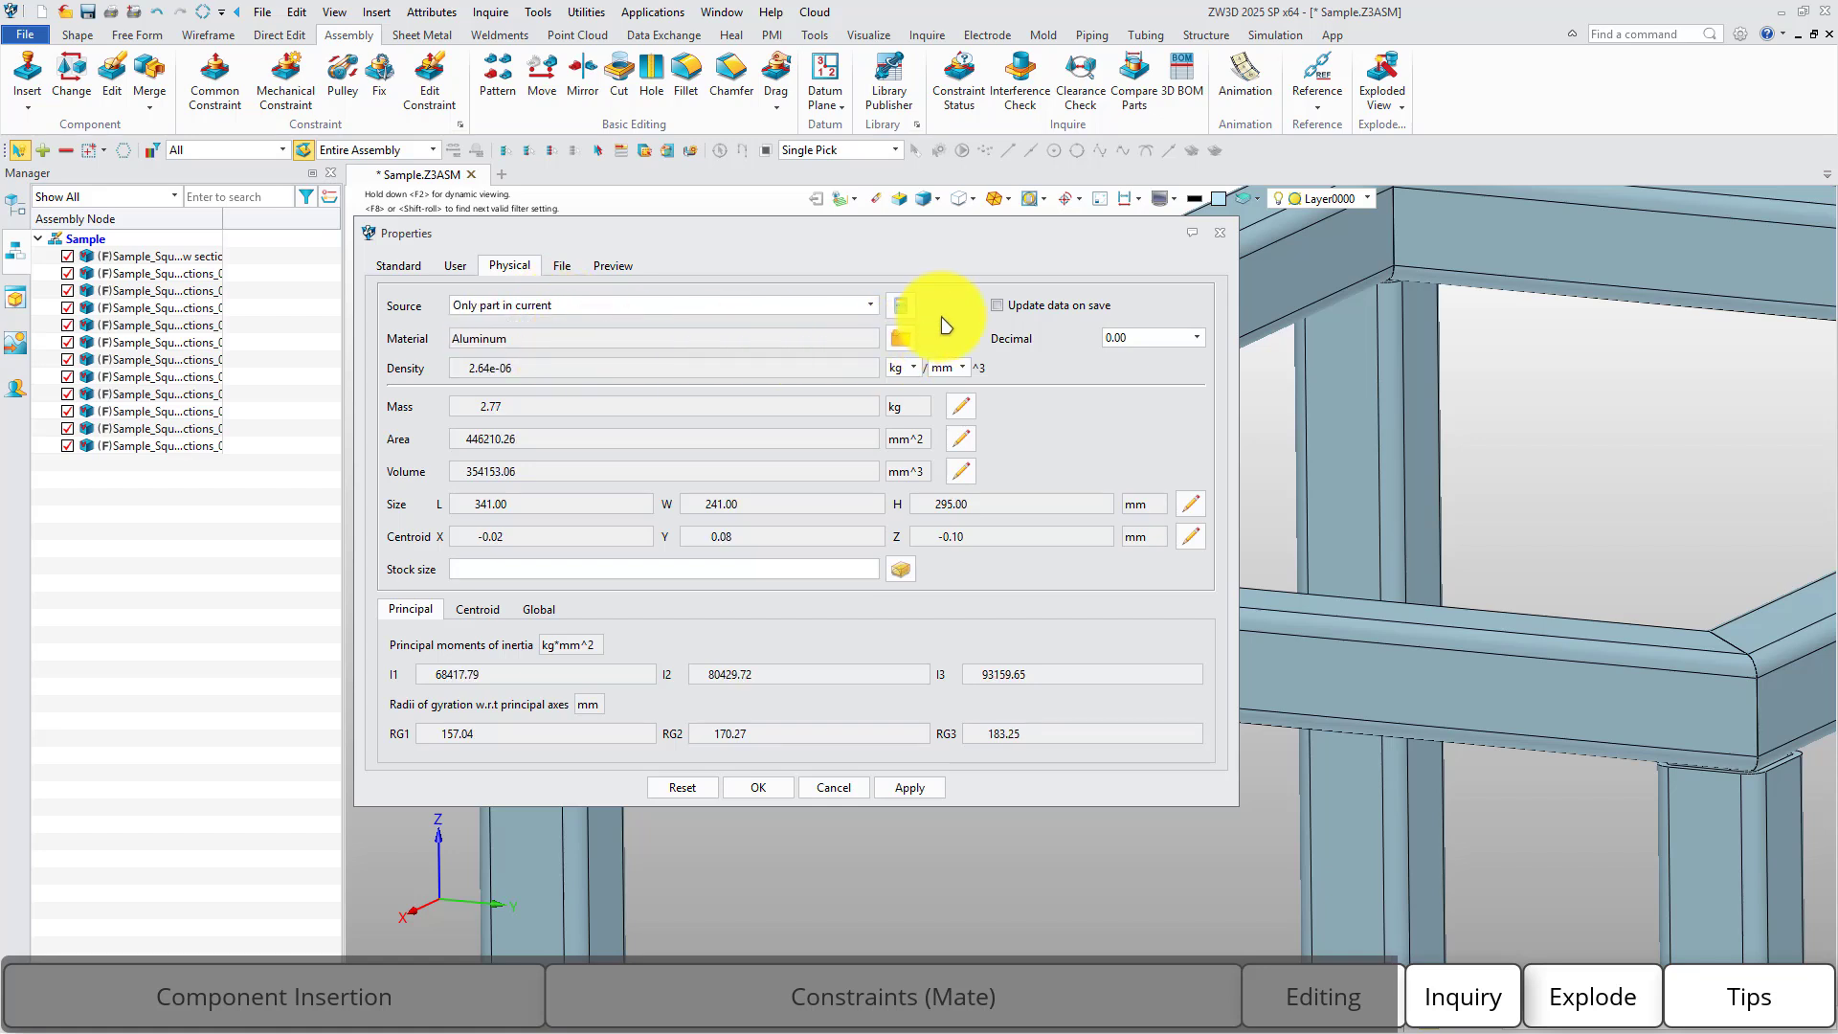
left_click(767, 792)
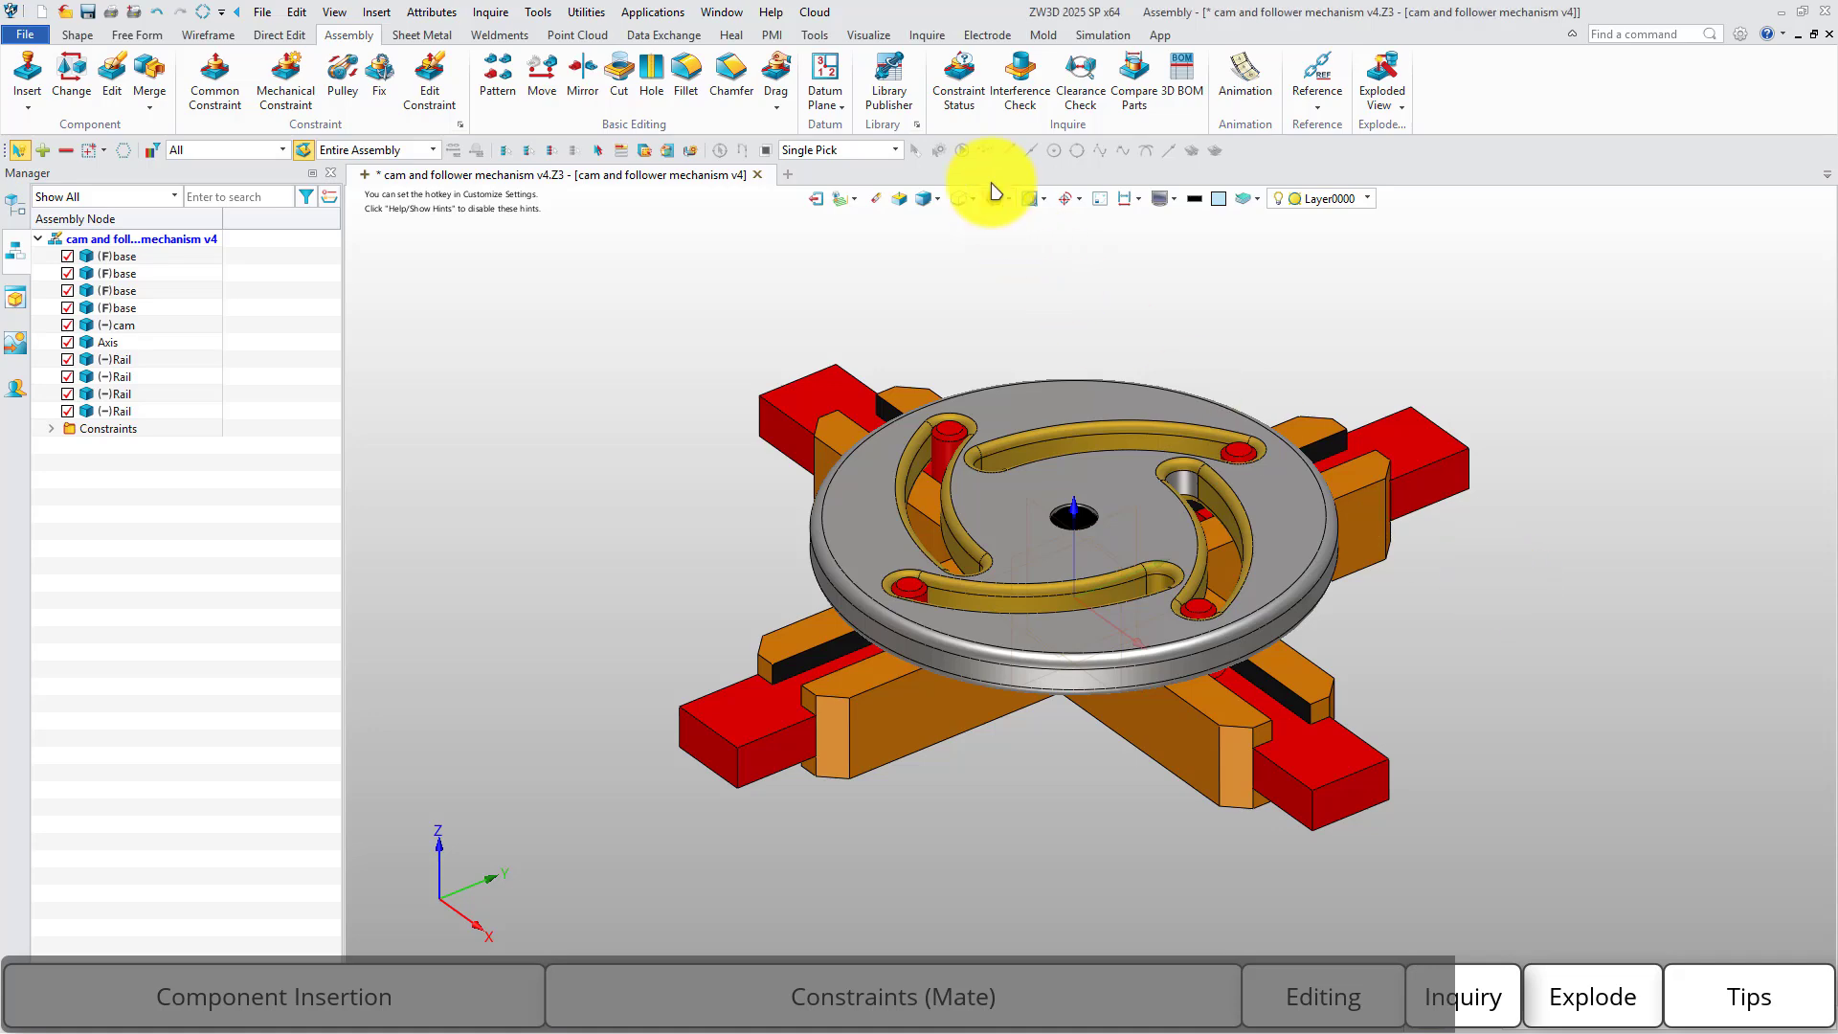
Run an interference check on all components of the cam and follower mechanism, with non-interfering components set to Transparent.
left_click(1019, 78)
left_click_drag(578, 247, 1657, 885)
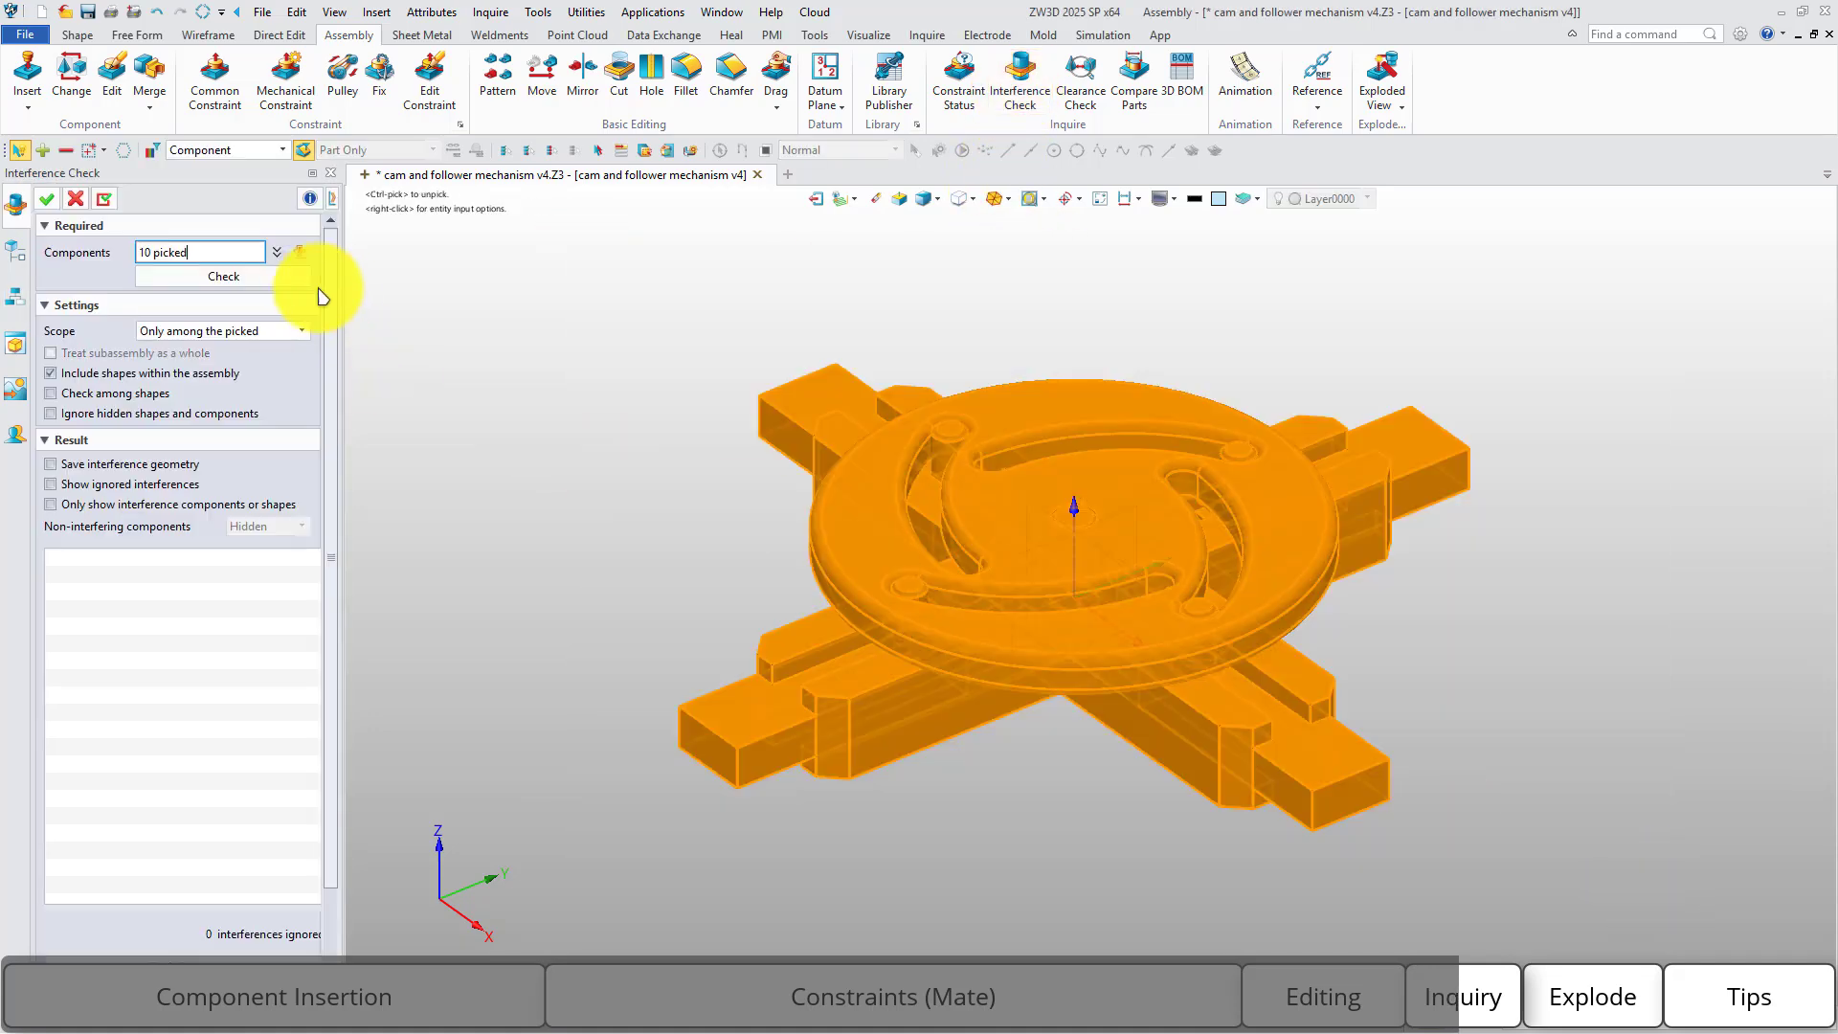
left_click(276, 277)
left_click(299, 526)
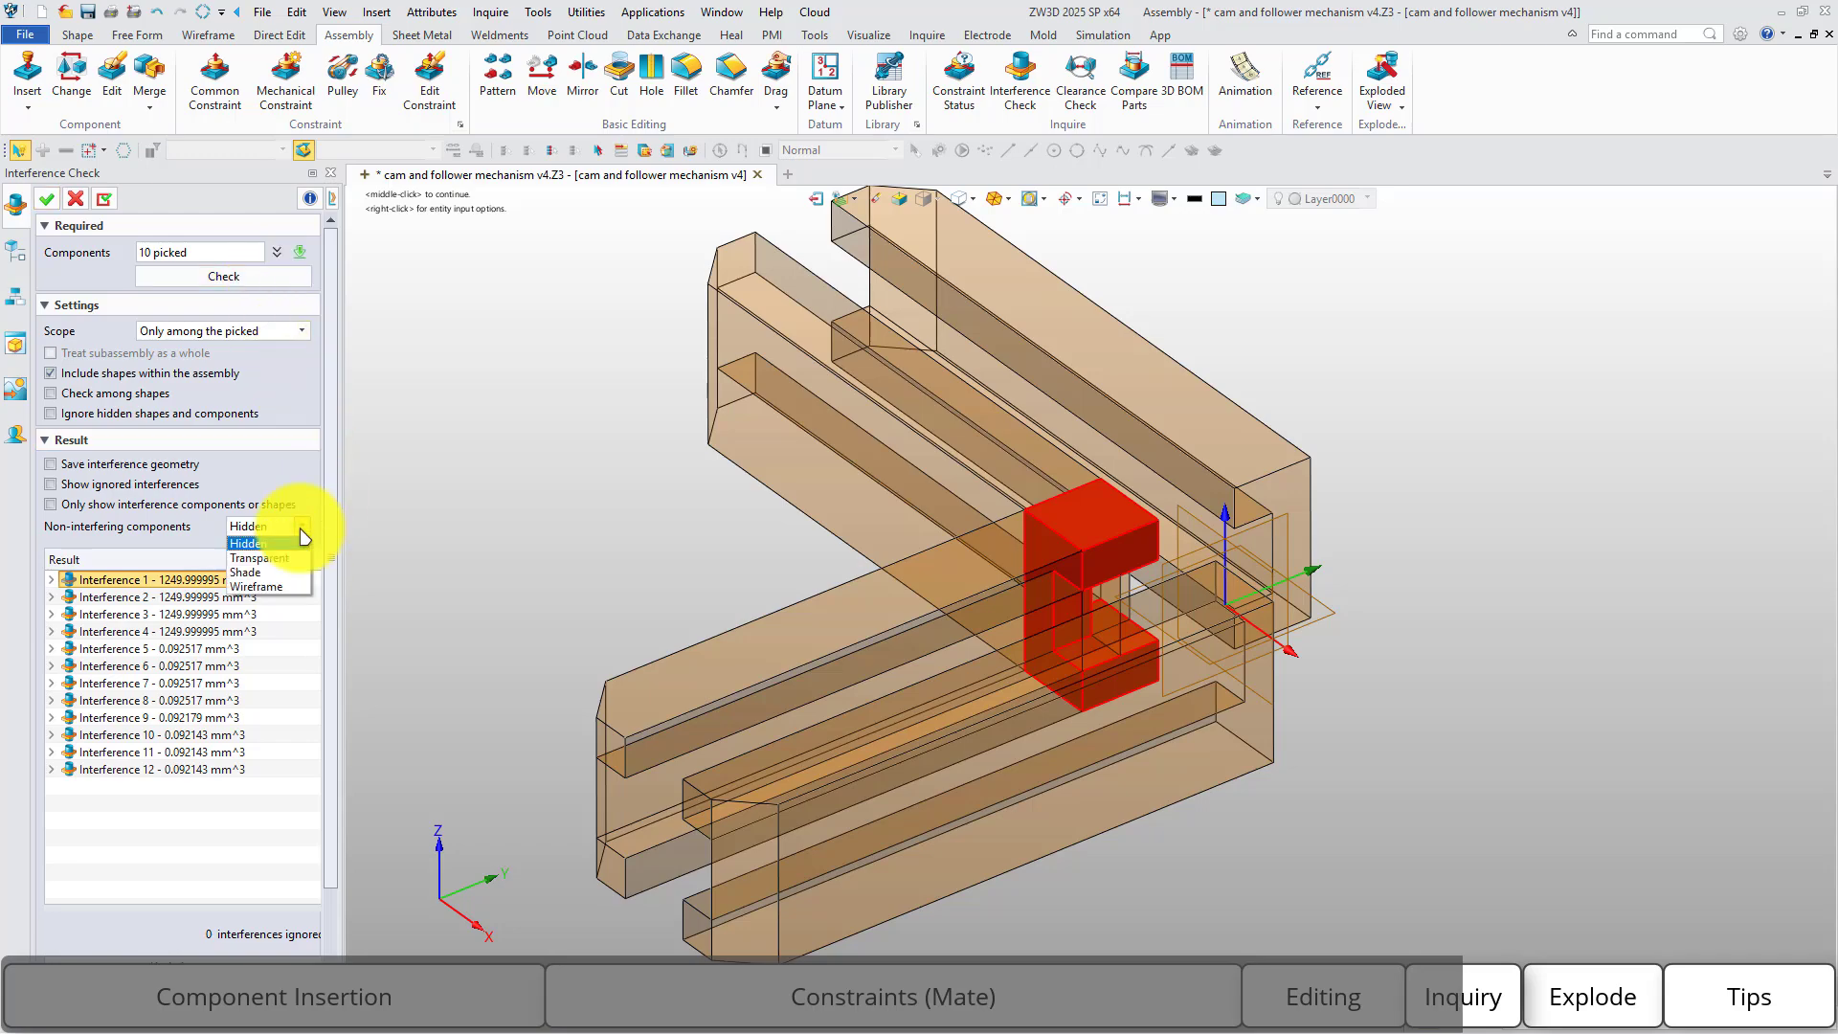
left_click(286, 563)
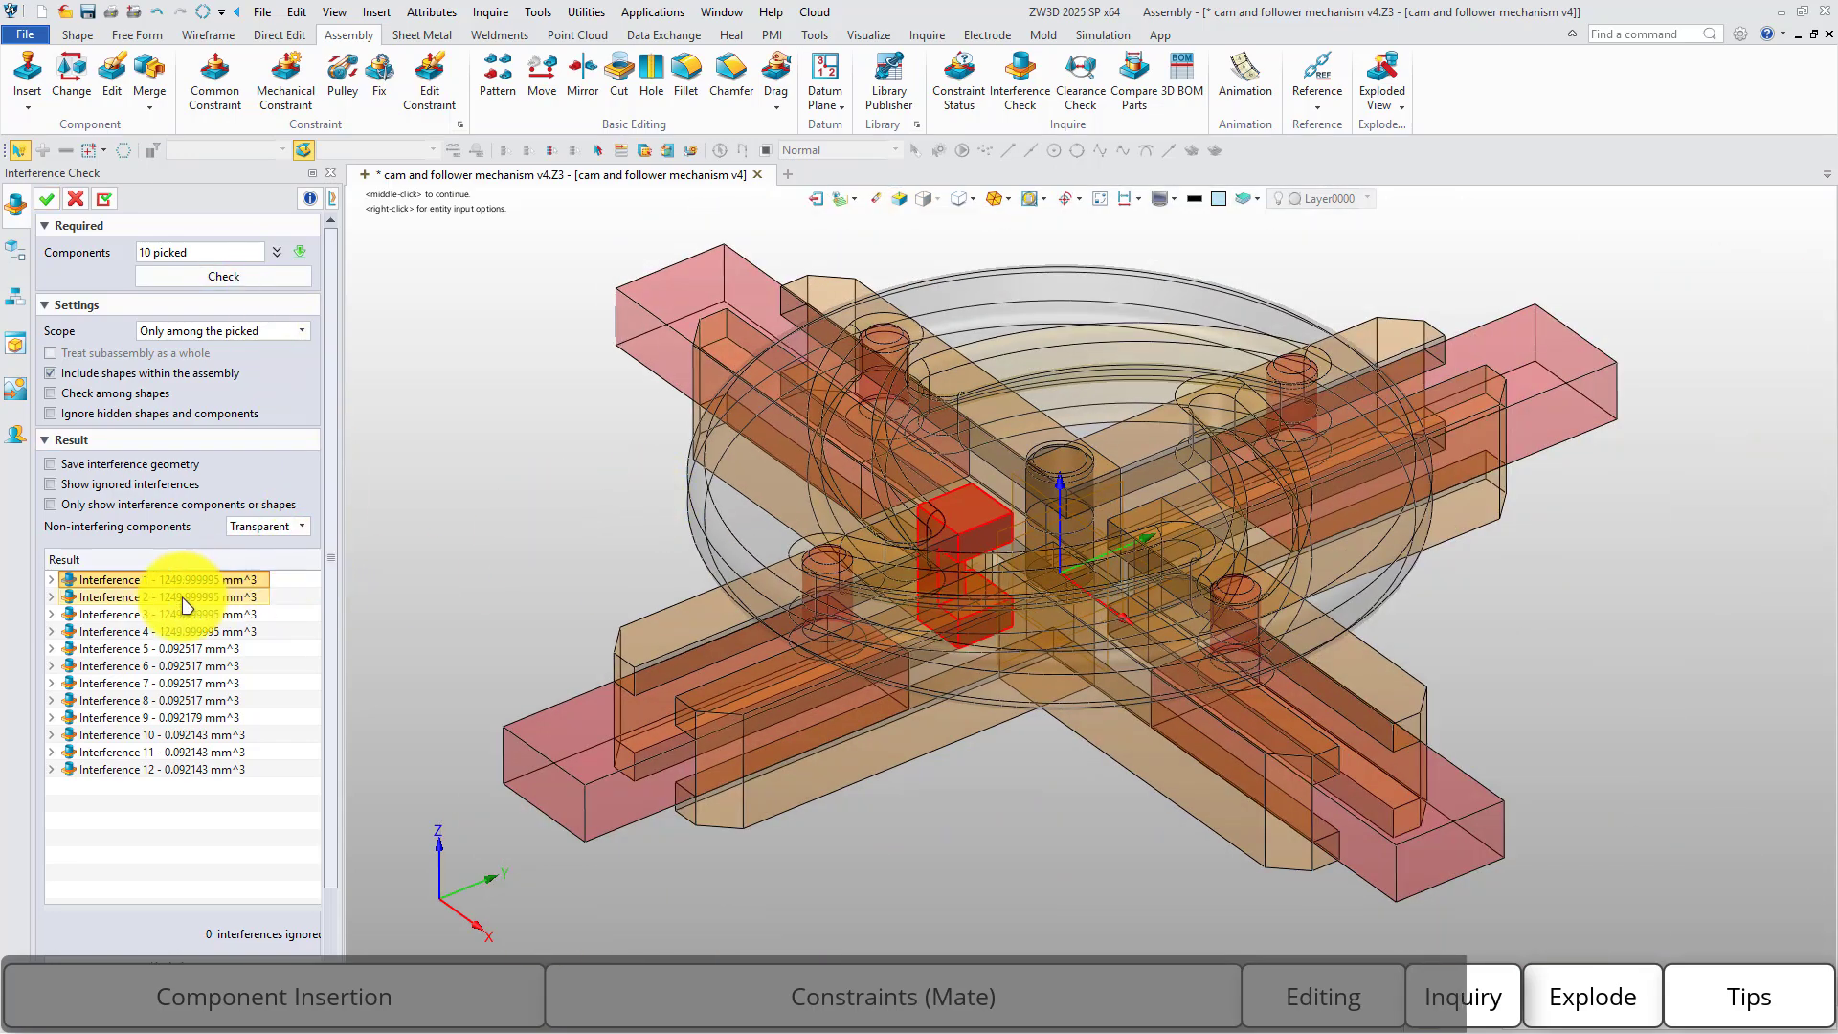
Examine interferences 2 to 7 from the check results one by one in the model.
left_click(185, 597)
left_click(187, 614)
left_click(187, 631)
left_click(186, 648)
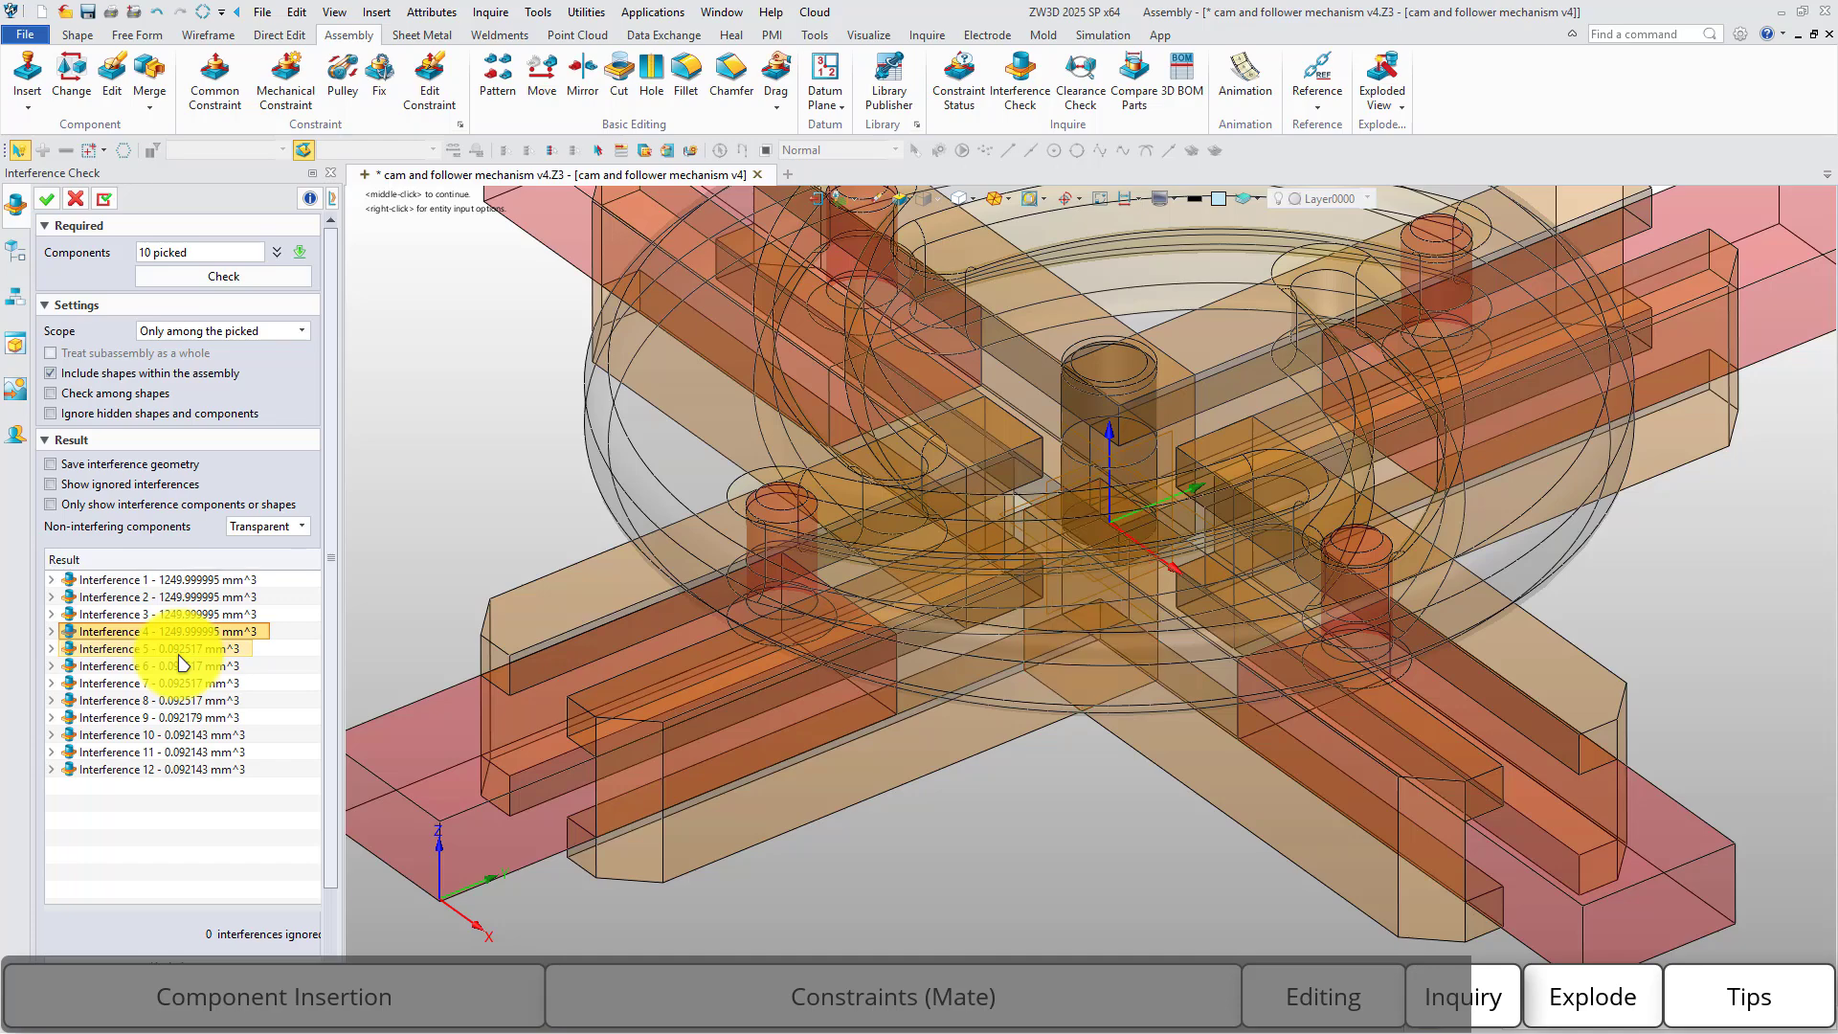
left_click(186, 666)
left_click(187, 682)
scroll(1116, 664, "down", 5)
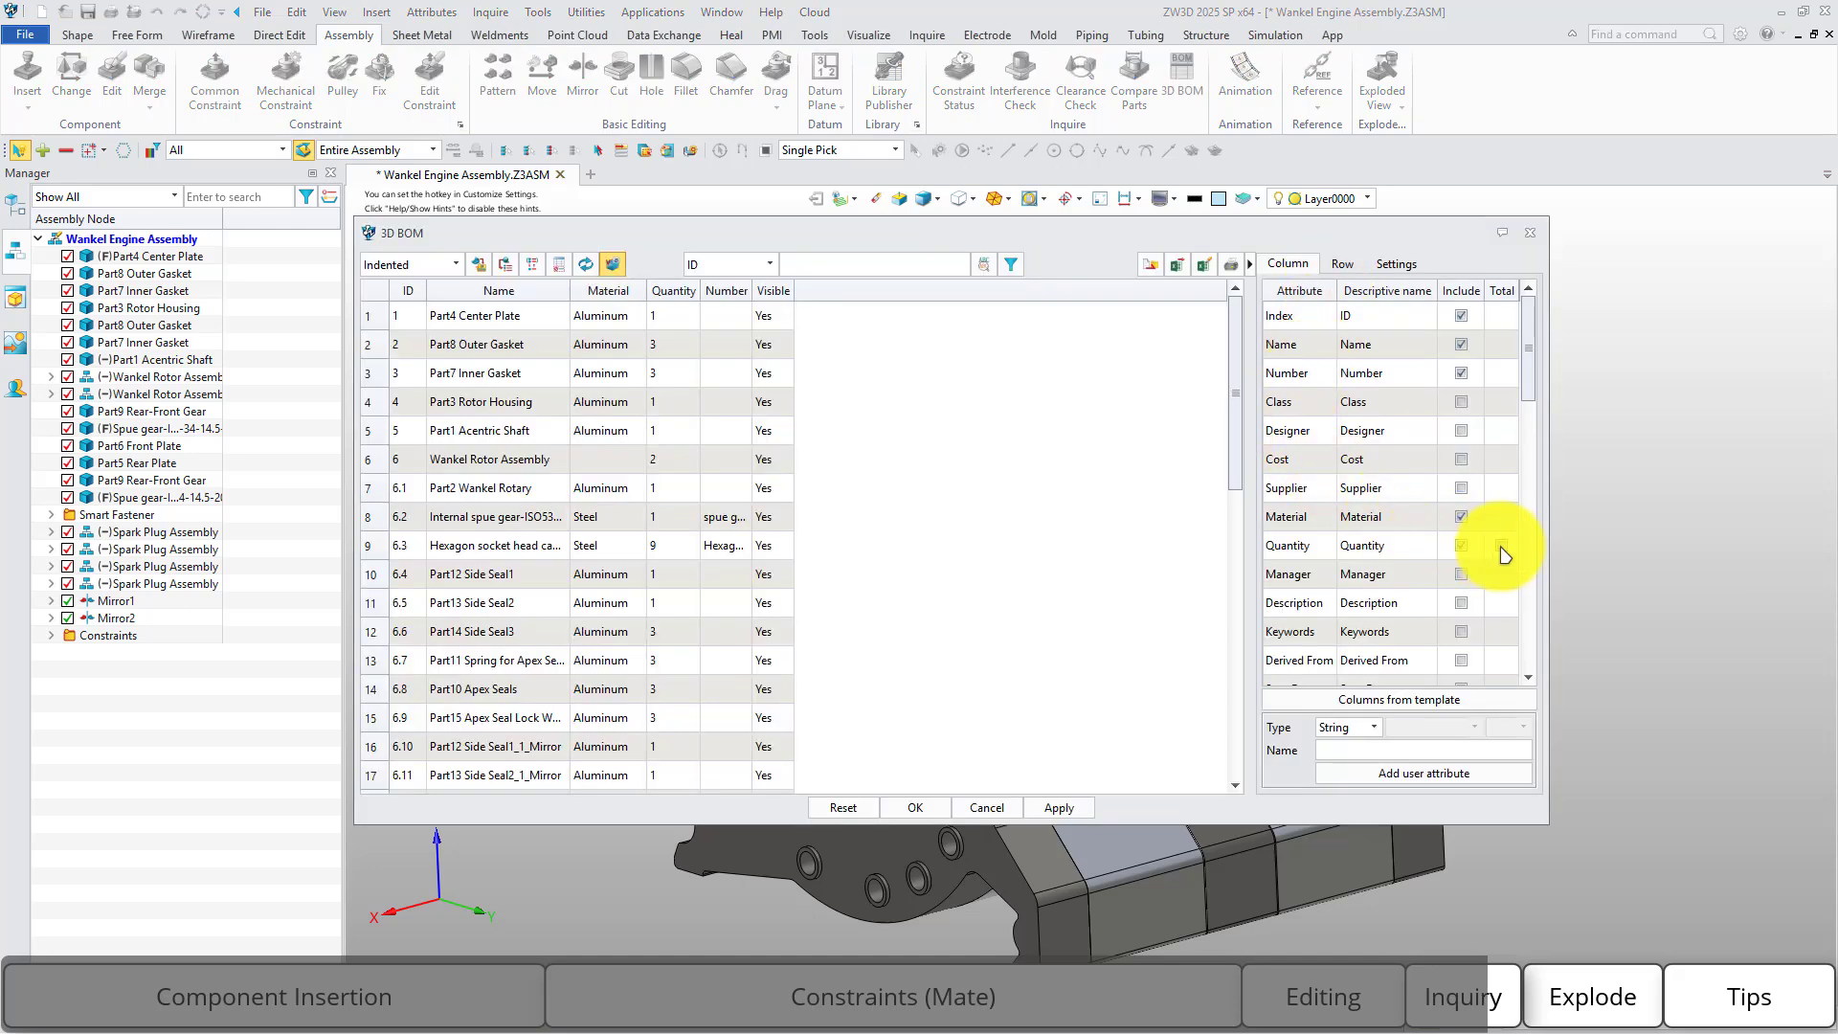
Add a Quantity total and the Description column to the Wankel engine's 3D BOM, and open its template settings.
left_click(1502, 546)
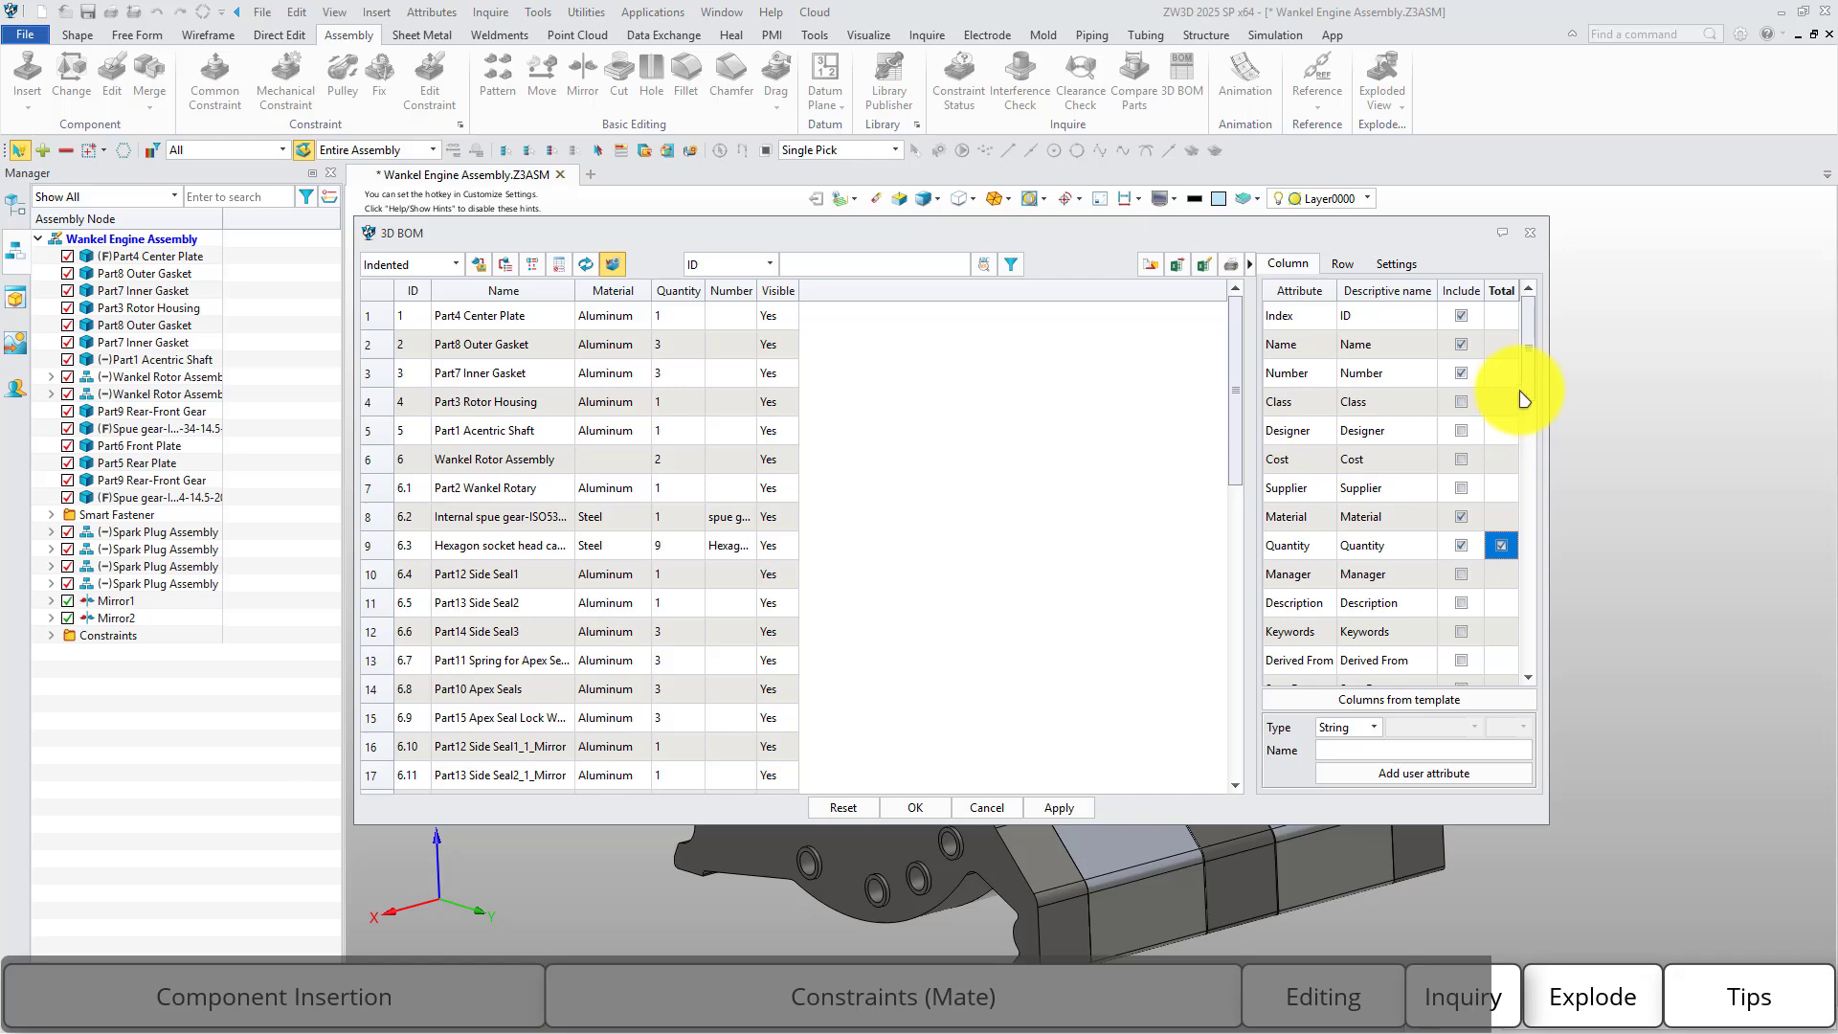
scroll(1529, 412, "down", 1)
left_click(1461, 517)
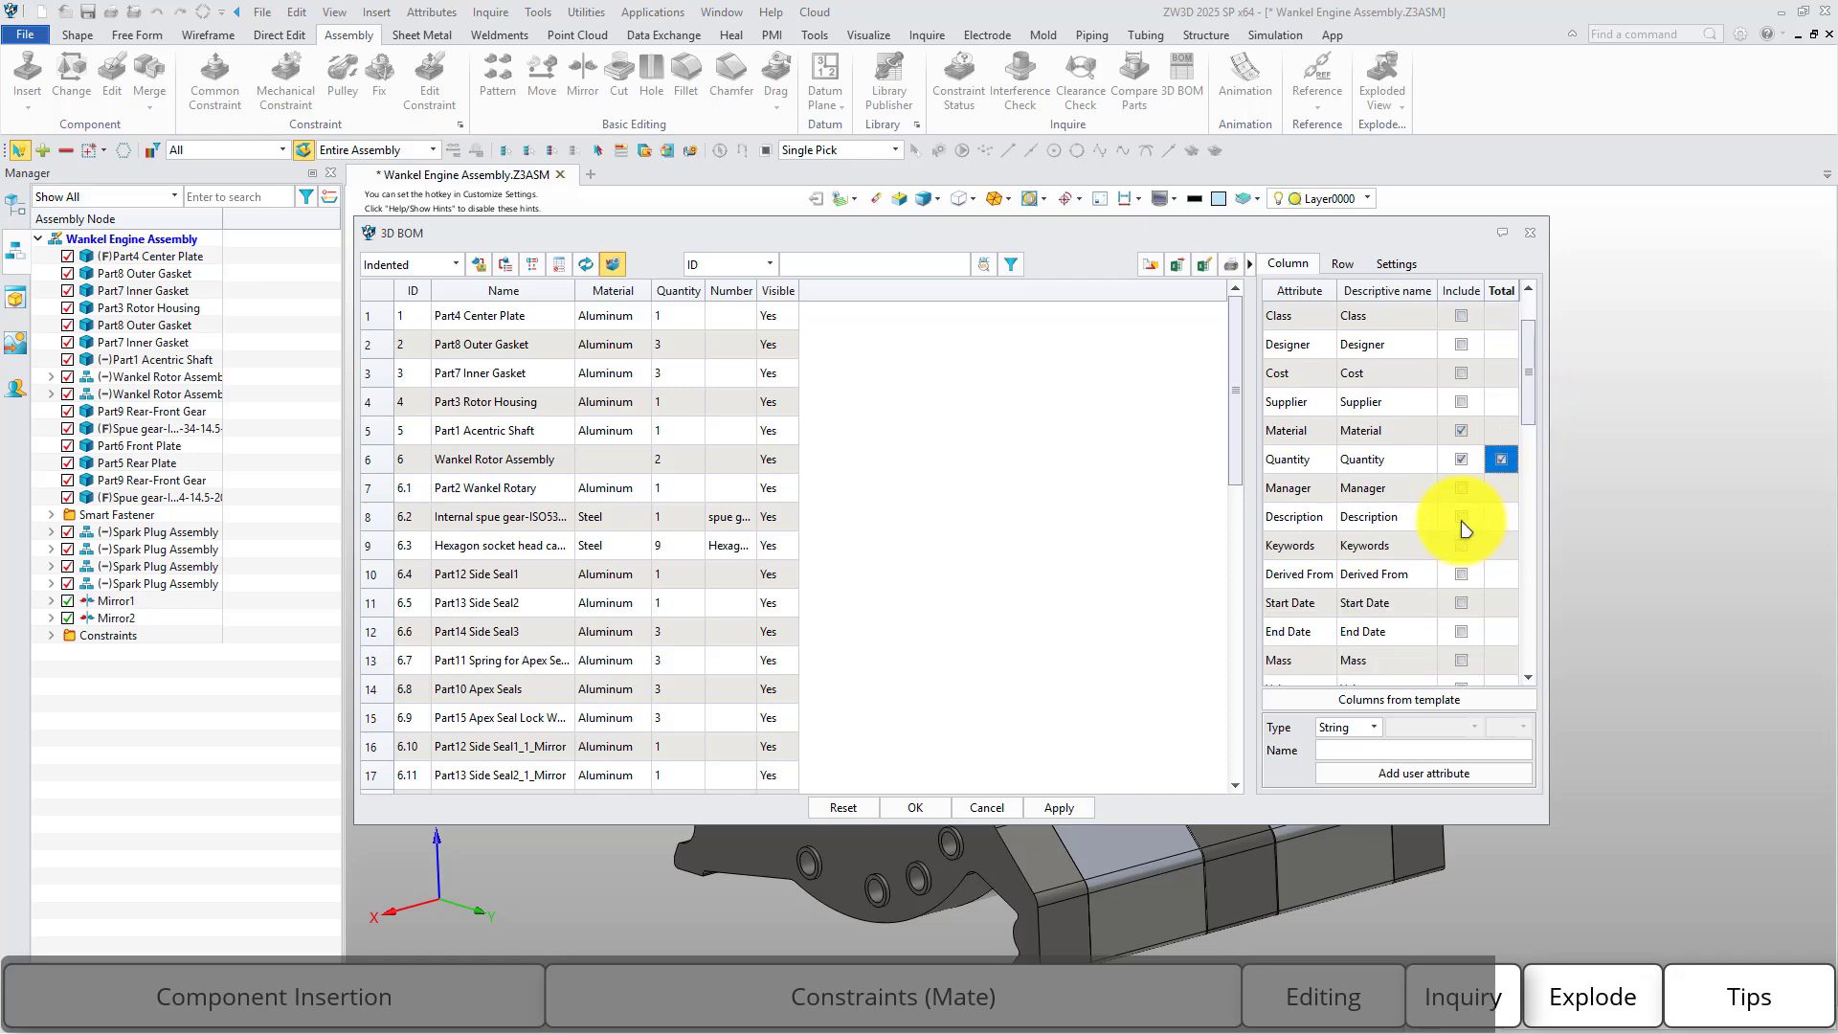
left_click_drag(1235, 399, 1233, 689)
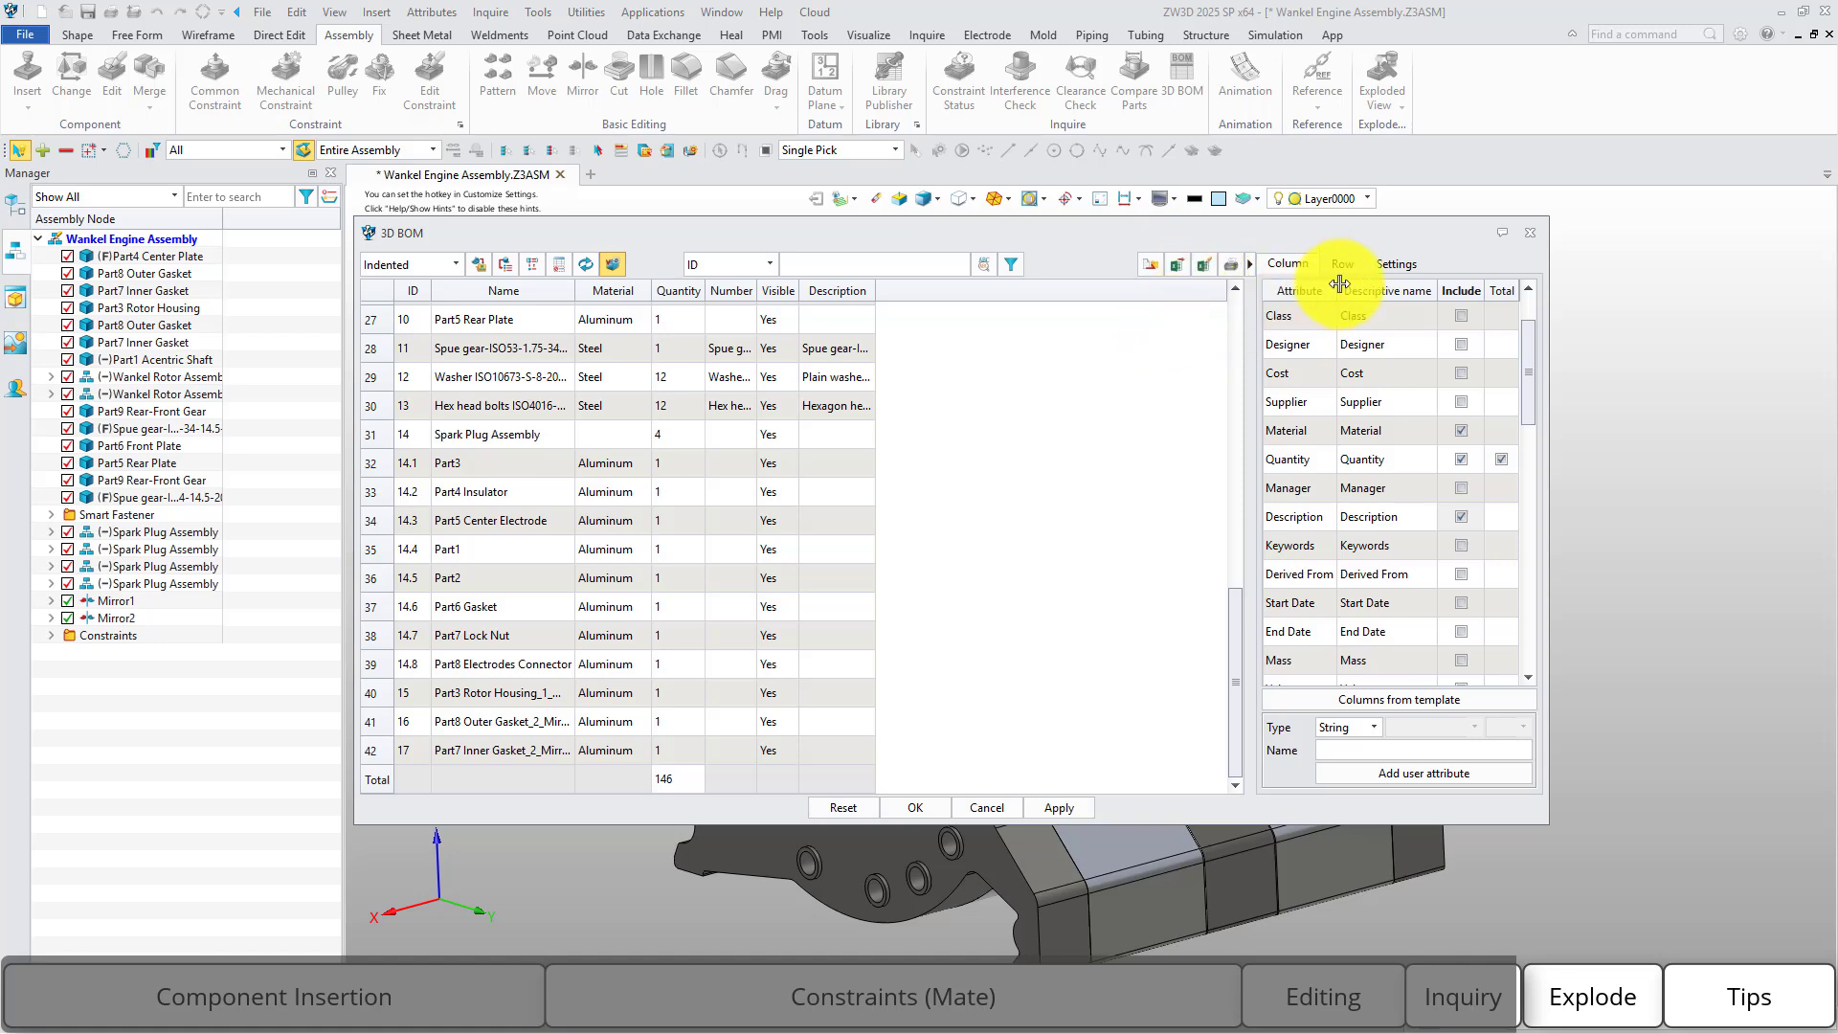
left_click(1393, 274)
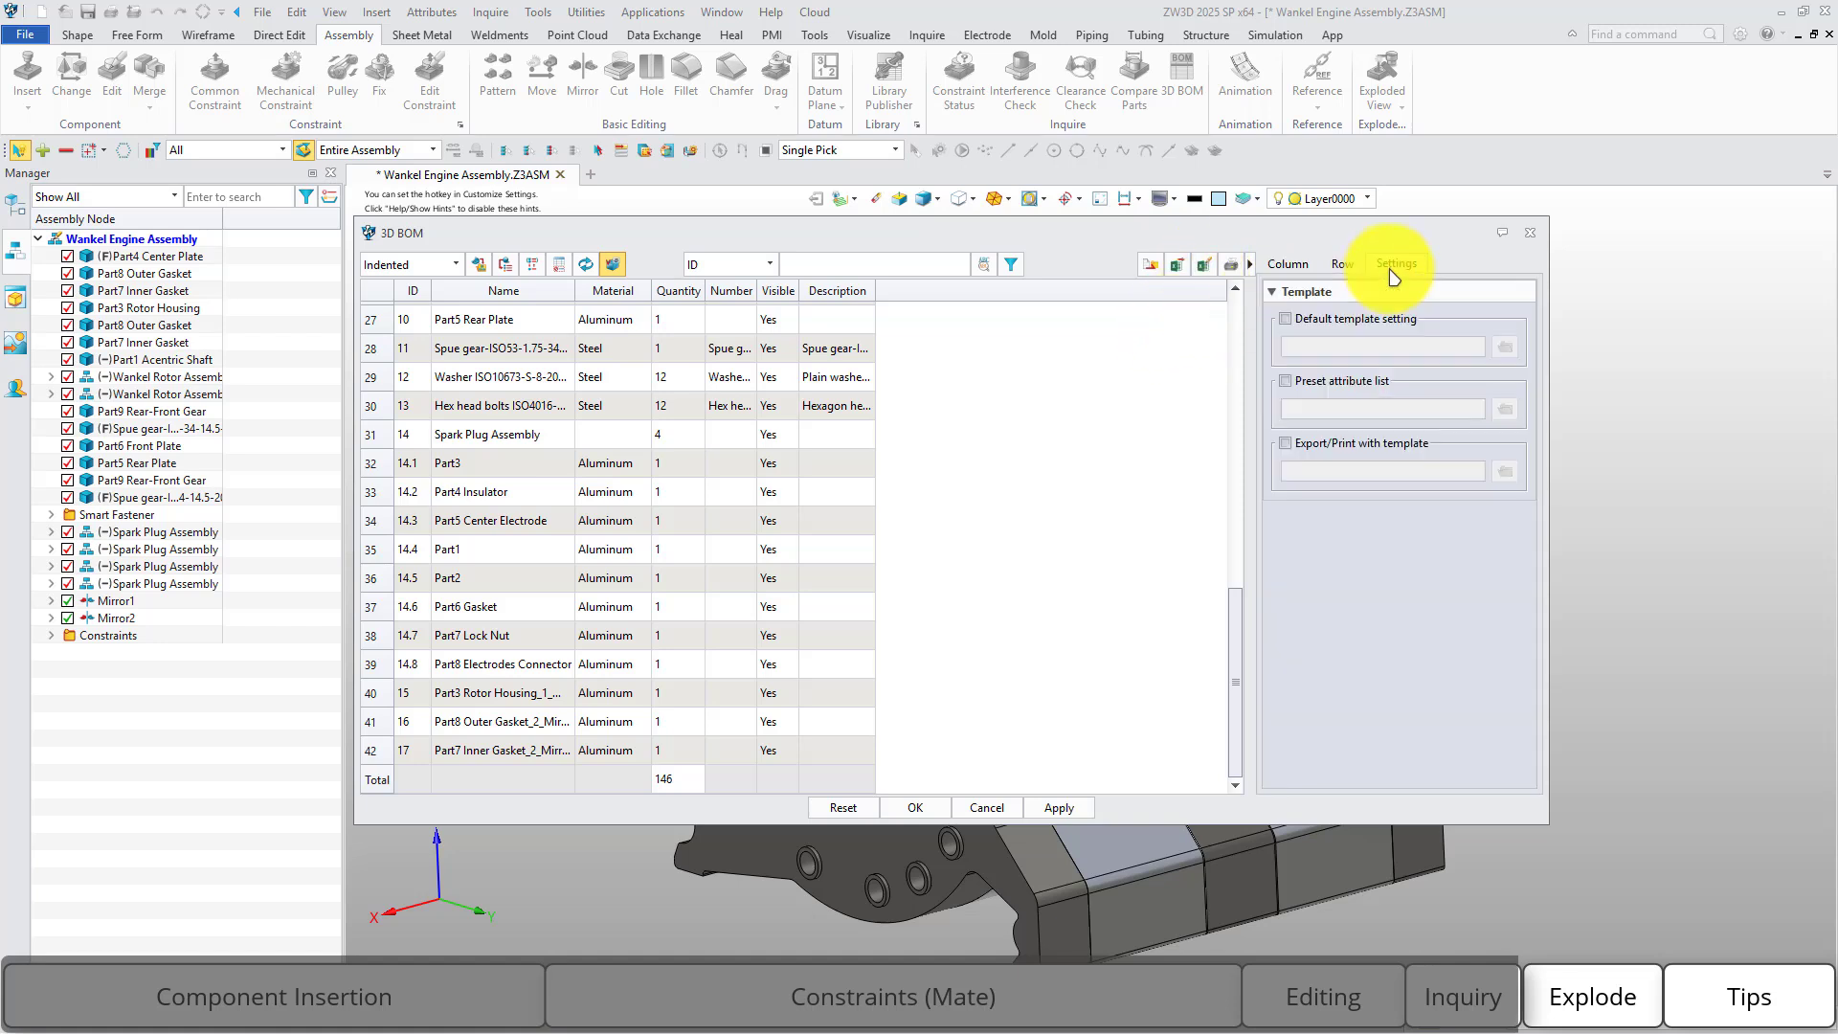
left_click(1353, 321)
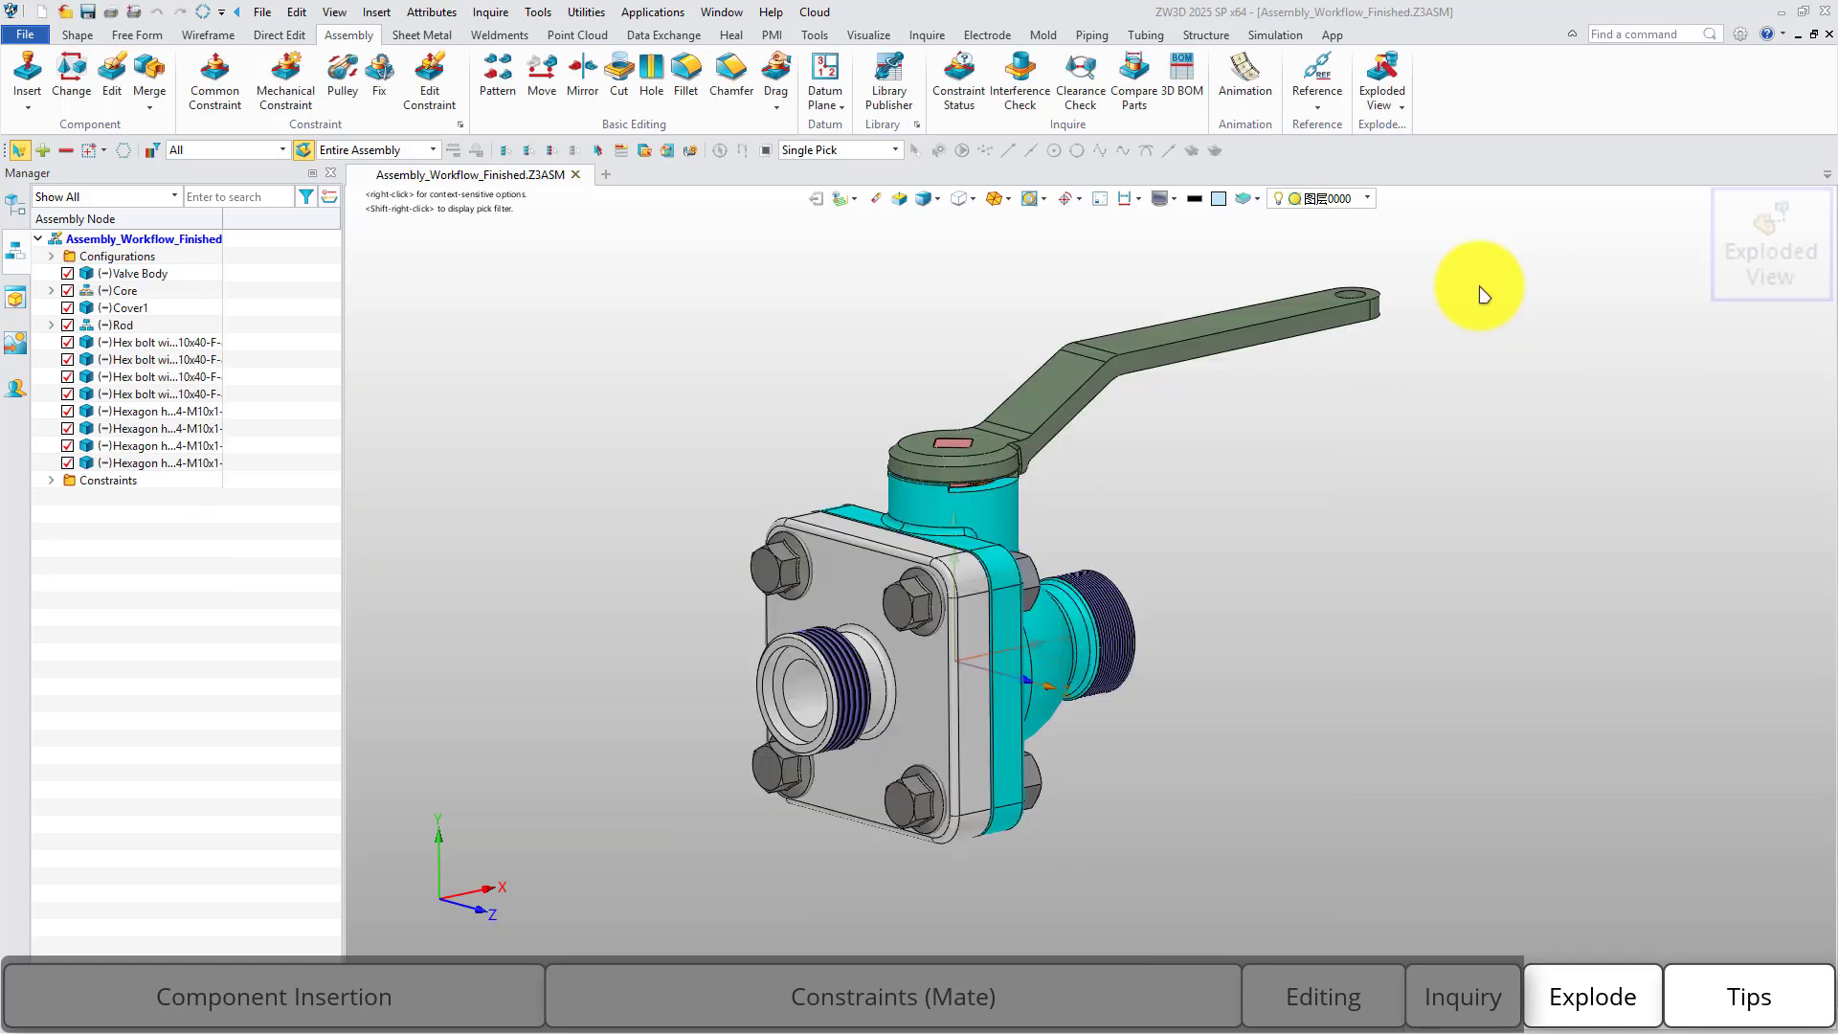
Create a new exploded view of the valve with a step moving the four front hex flange bolts straight out from the cover.
left_click(1384, 72)
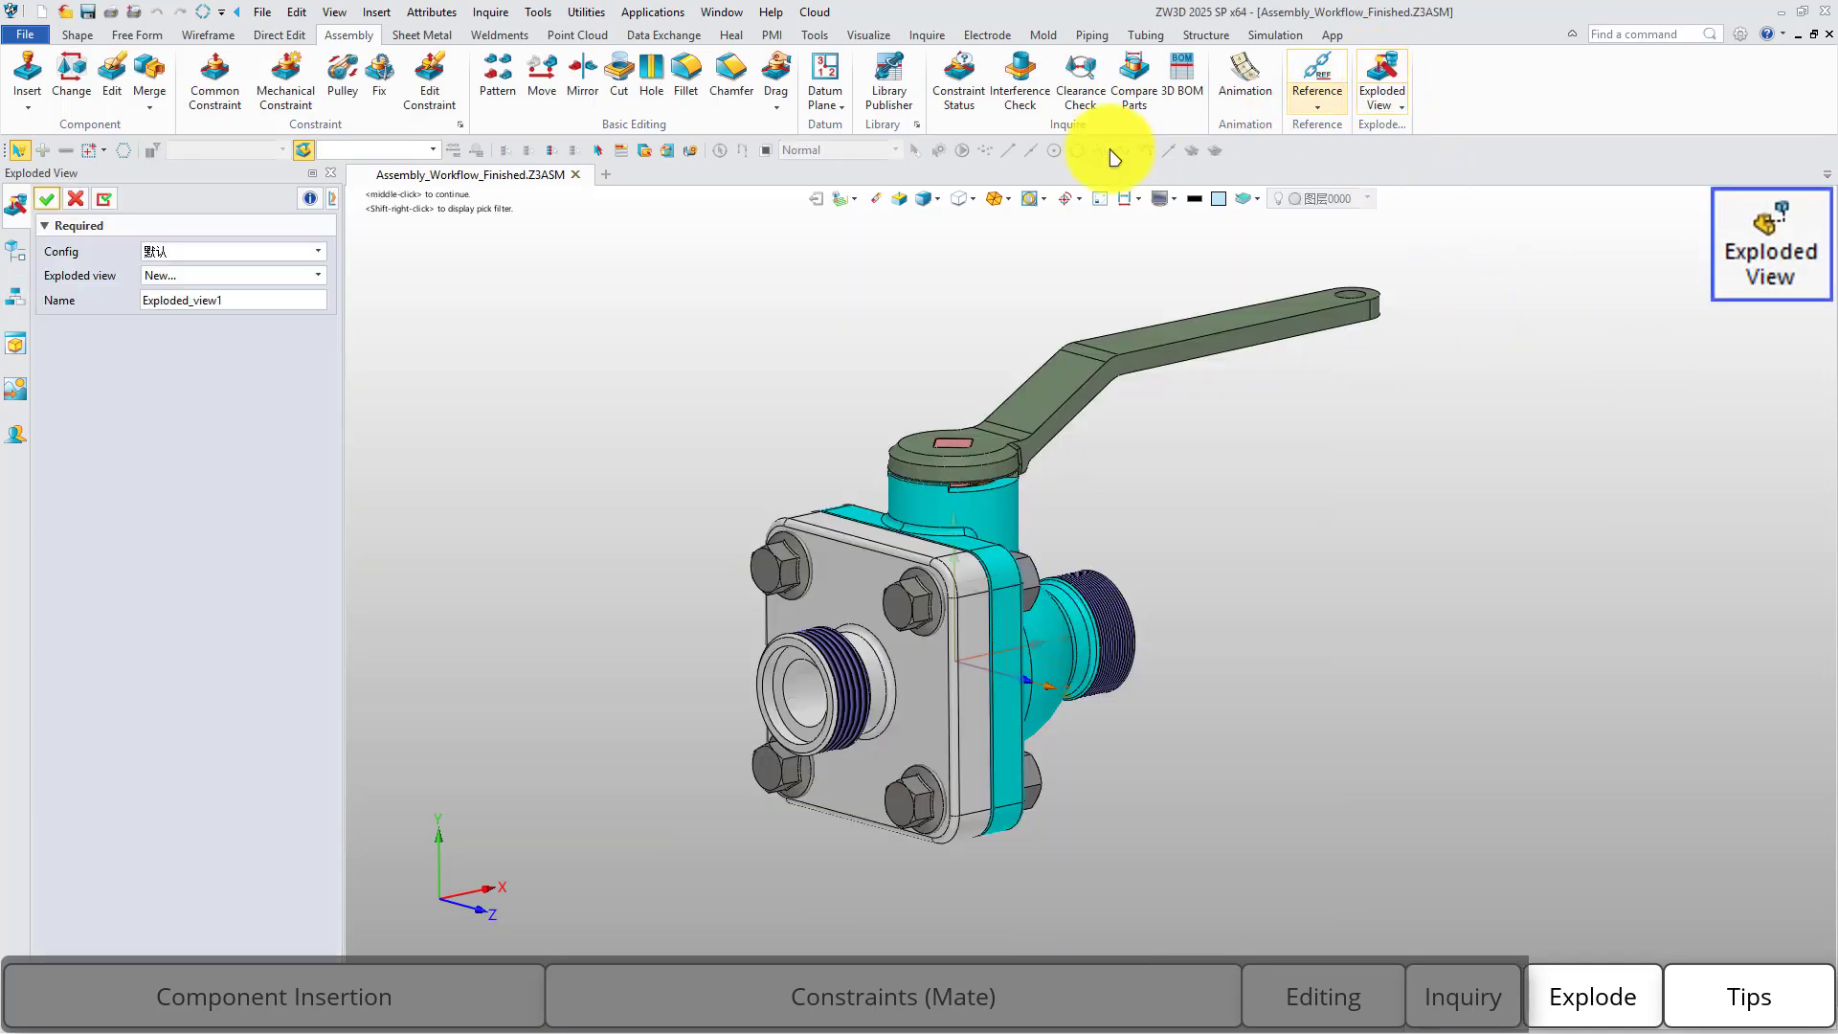
left_click(55, 199)
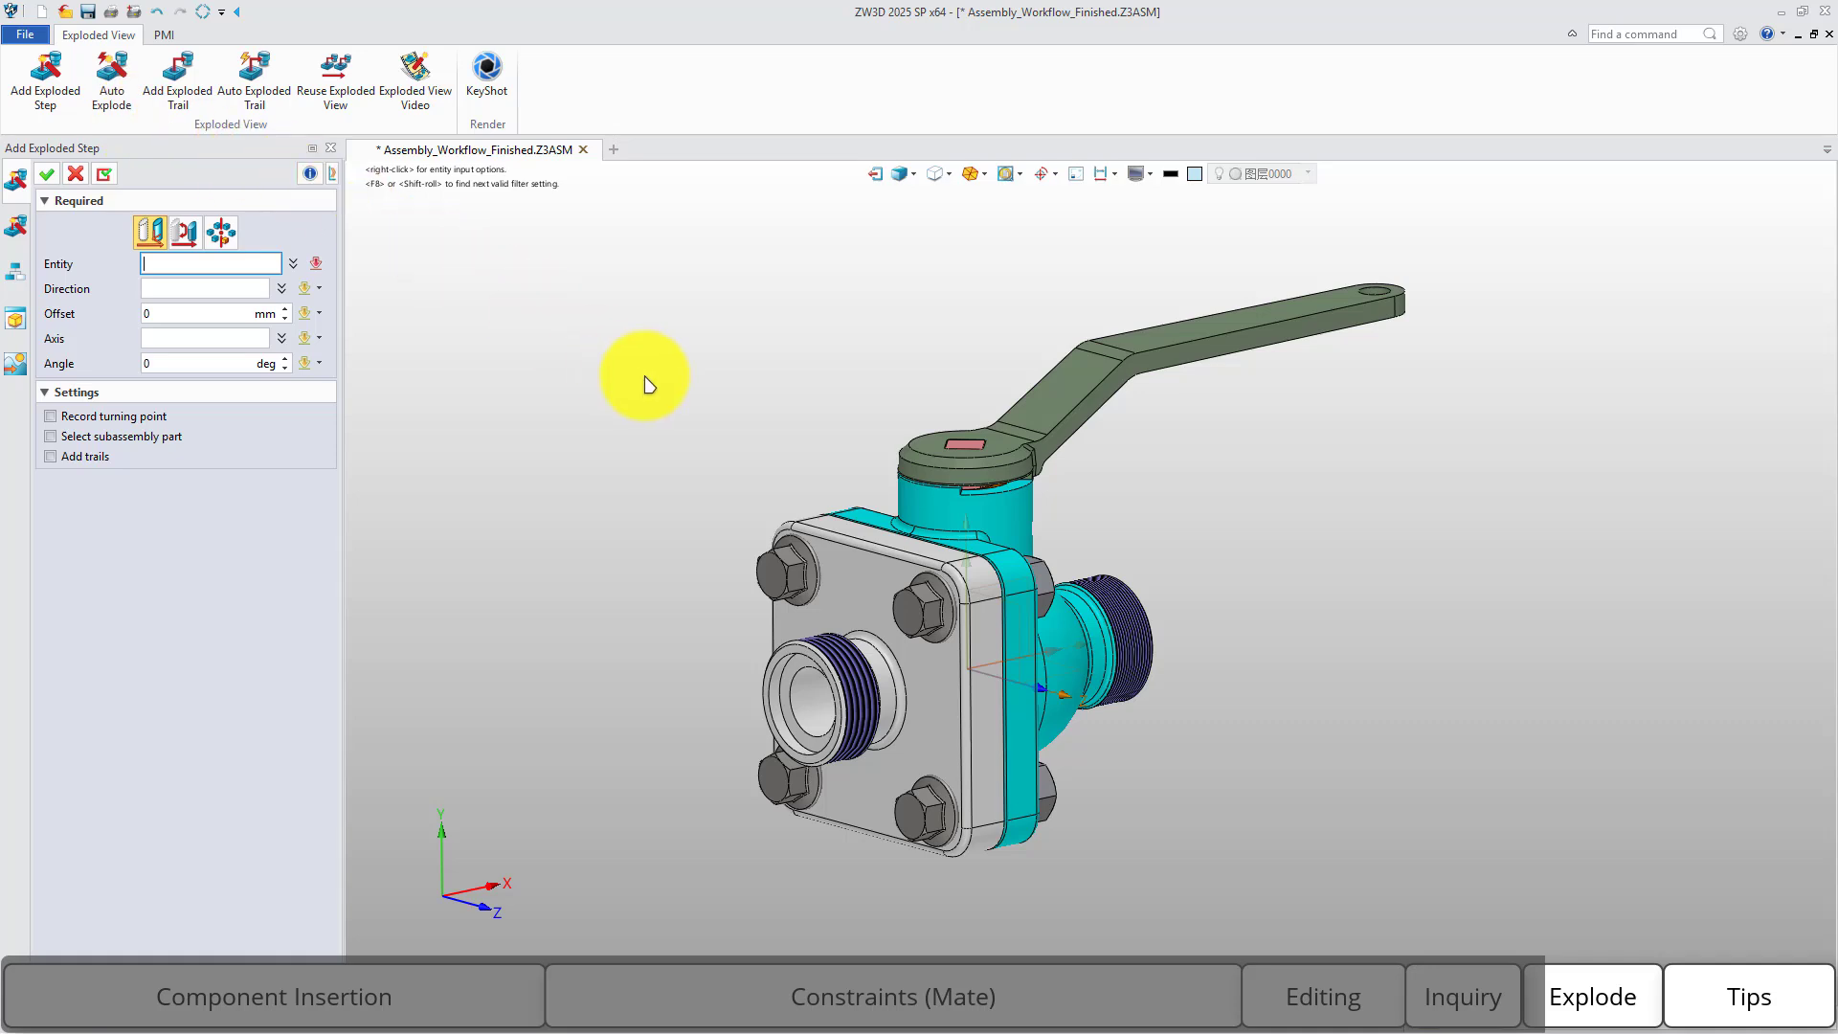
left_click(921, 814)
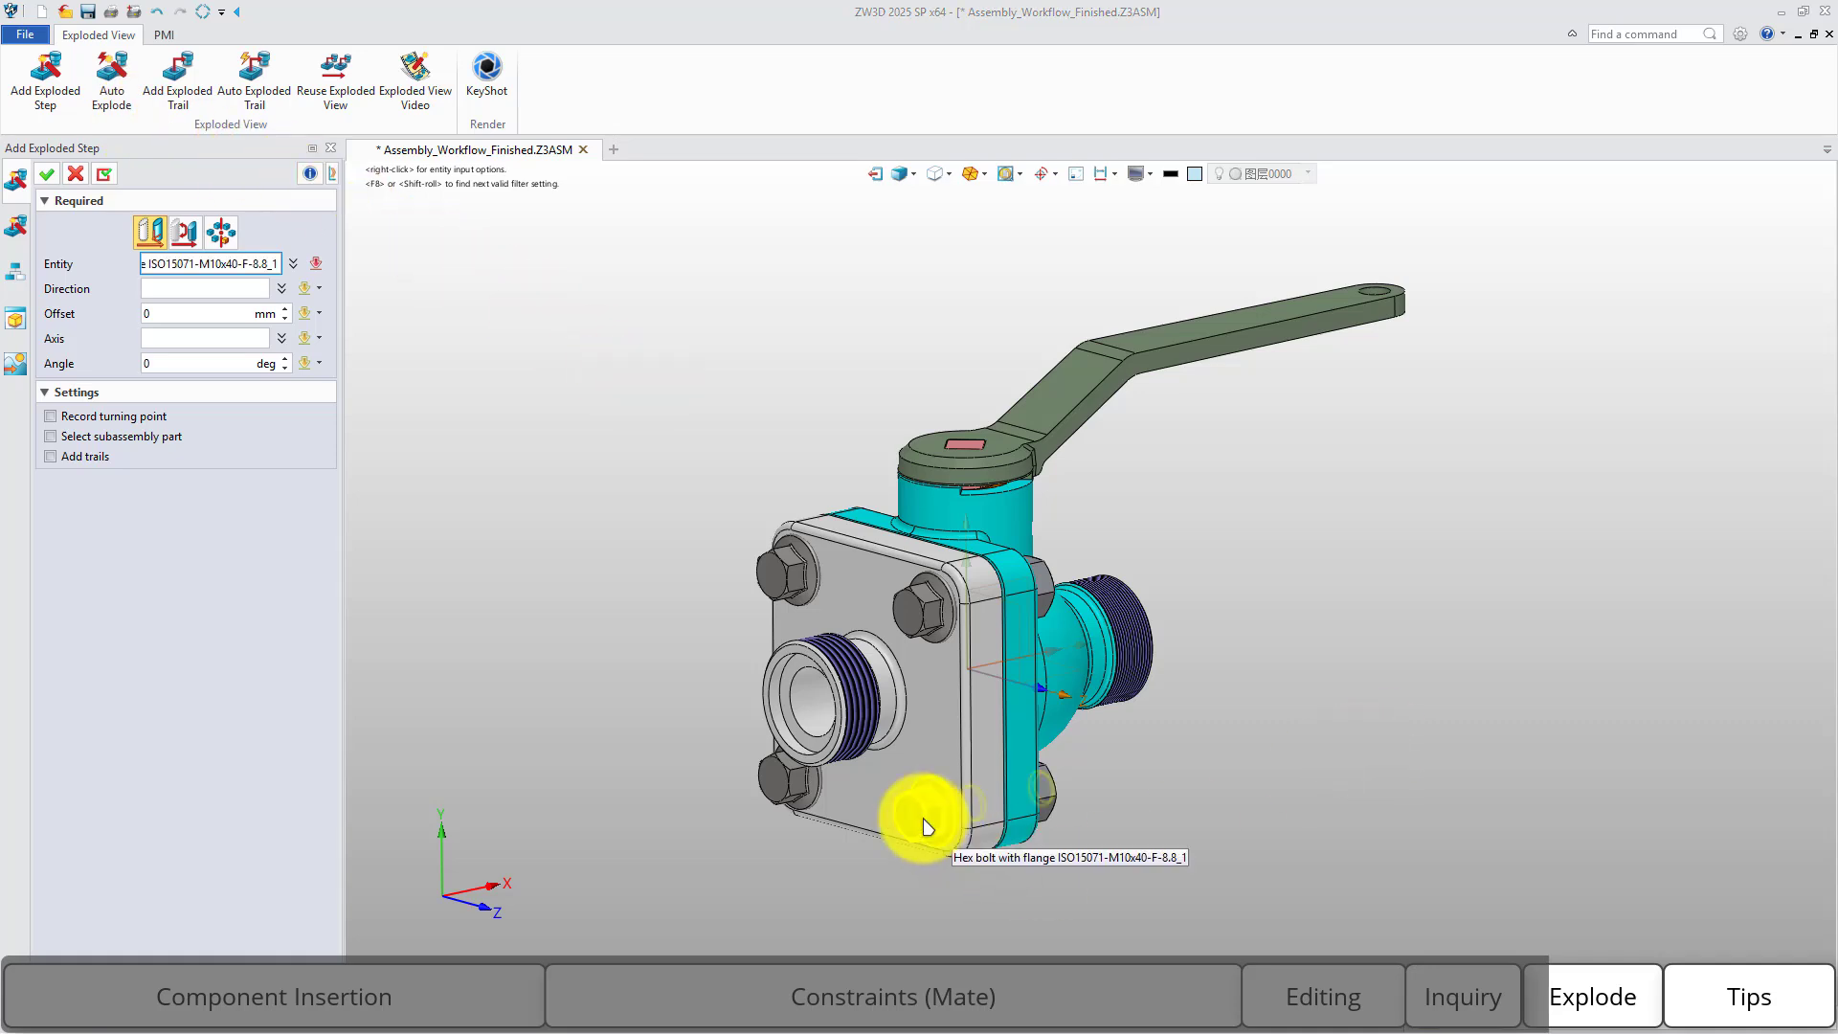
left_click(783, 777)
left_click(783, 569)
left_click(927, 611)
scroll(933, 618, "down", 2)
left_click_drag(958, 649, 567, 755)
middle_click(748, 571)
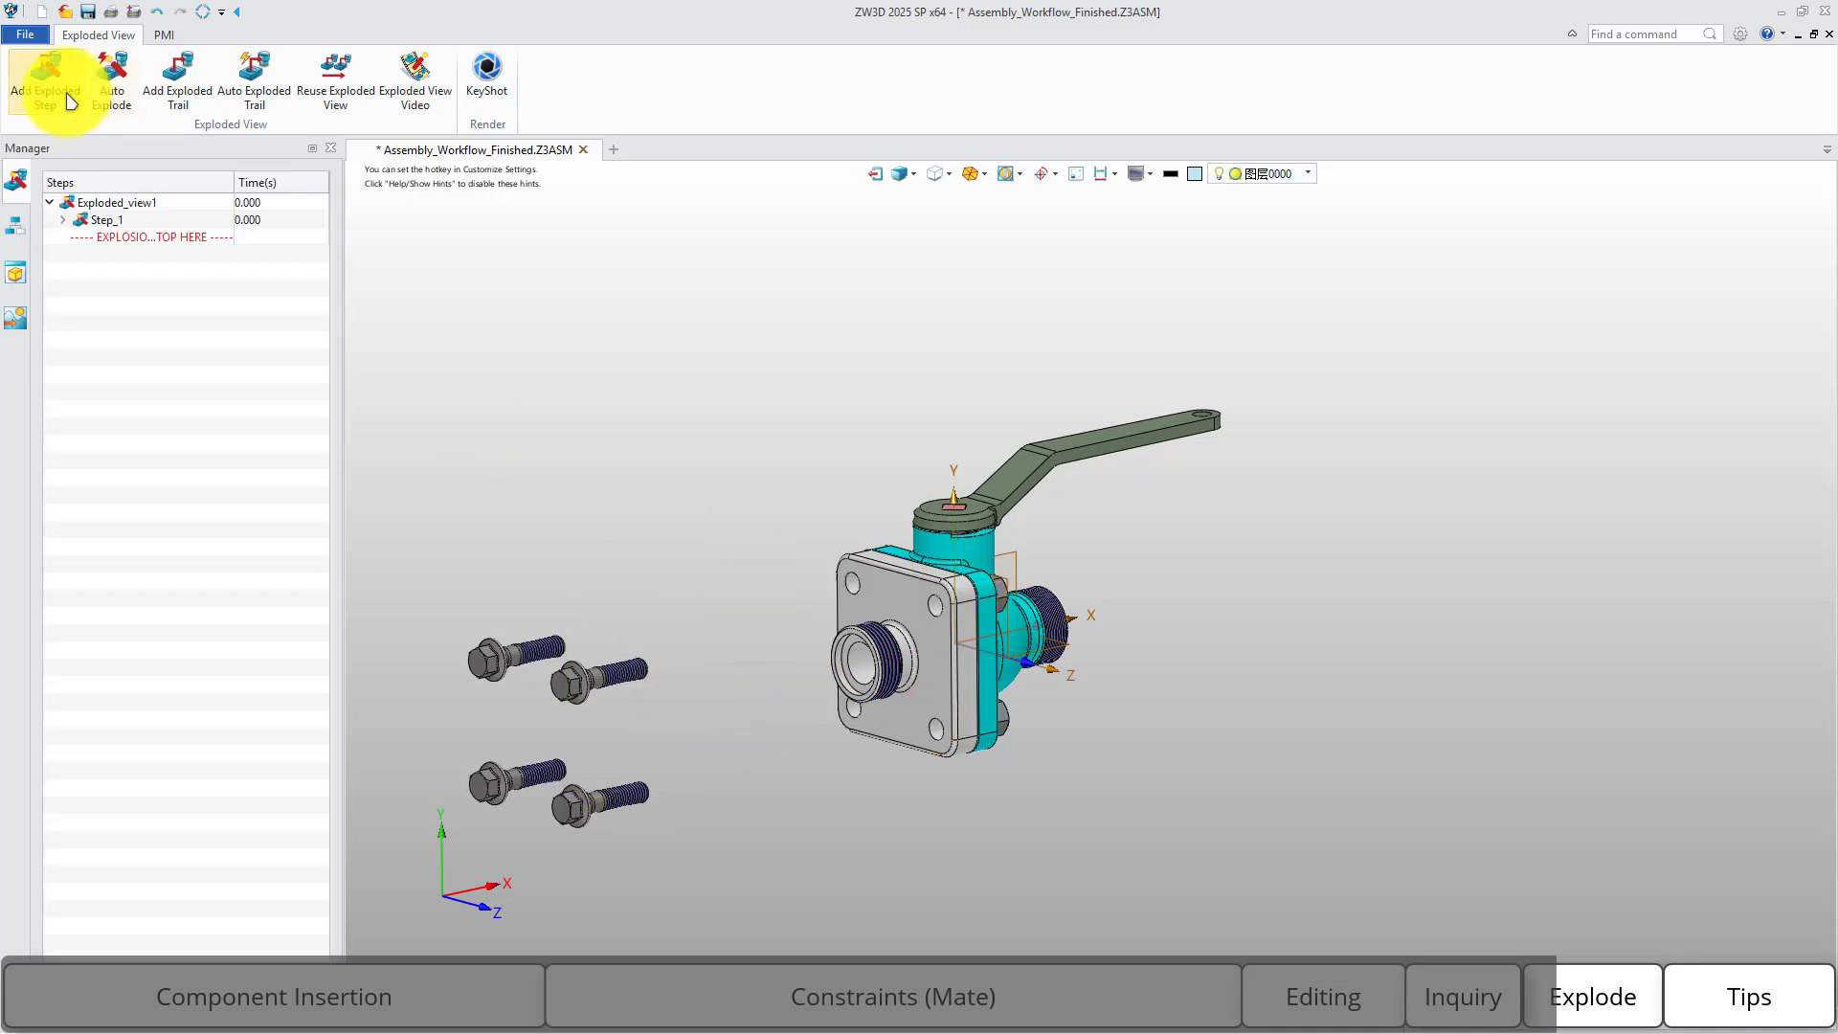
Add a second exploded step moving the square cover out from the valve body towards the bolts.
left_click(46, 77)
left_click(938, 641)
left_click_drag(936, 644, 706, 706)
middle_click(738, 583)
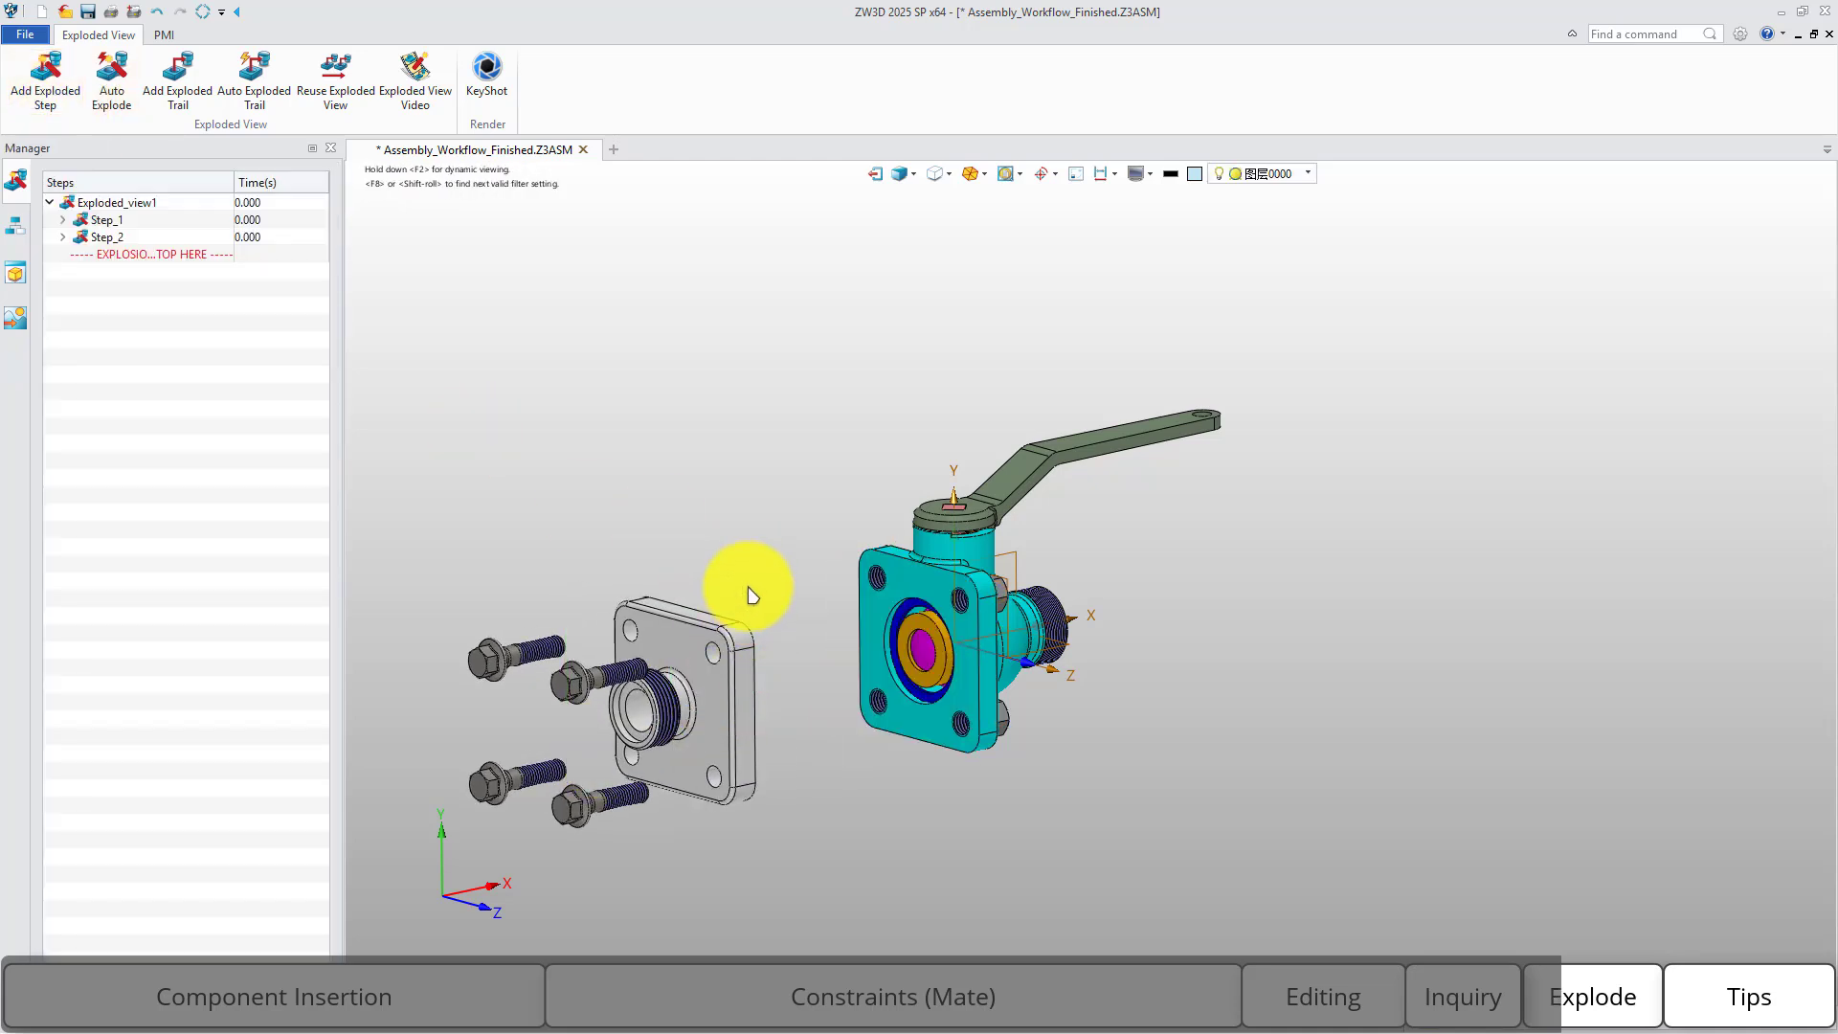
middle_click(1100, 534)
left_click(1005, 484)
left_click_drag(1006, 483, 1128, 349)
middle_click(1108, 410)
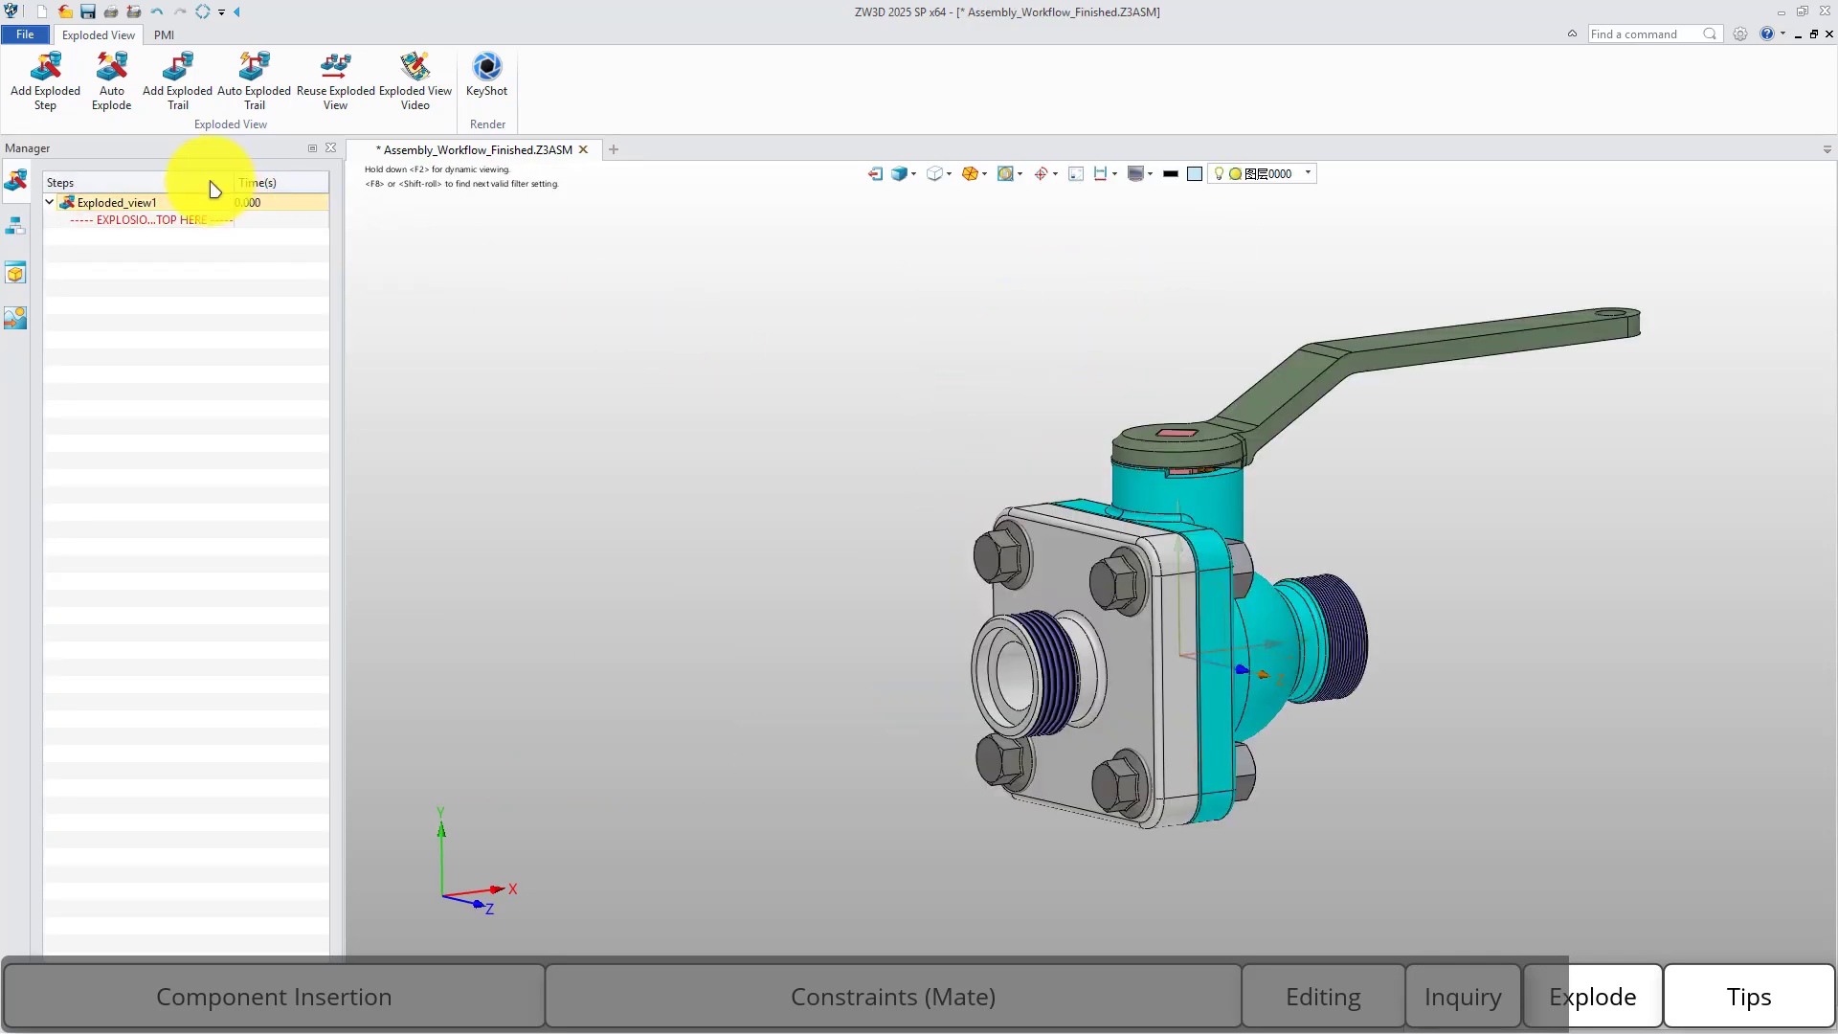
Auto-explode the square cover and its four front flange bolts along the -X axis with a distance of 50 mm.
left_click(111, 77)
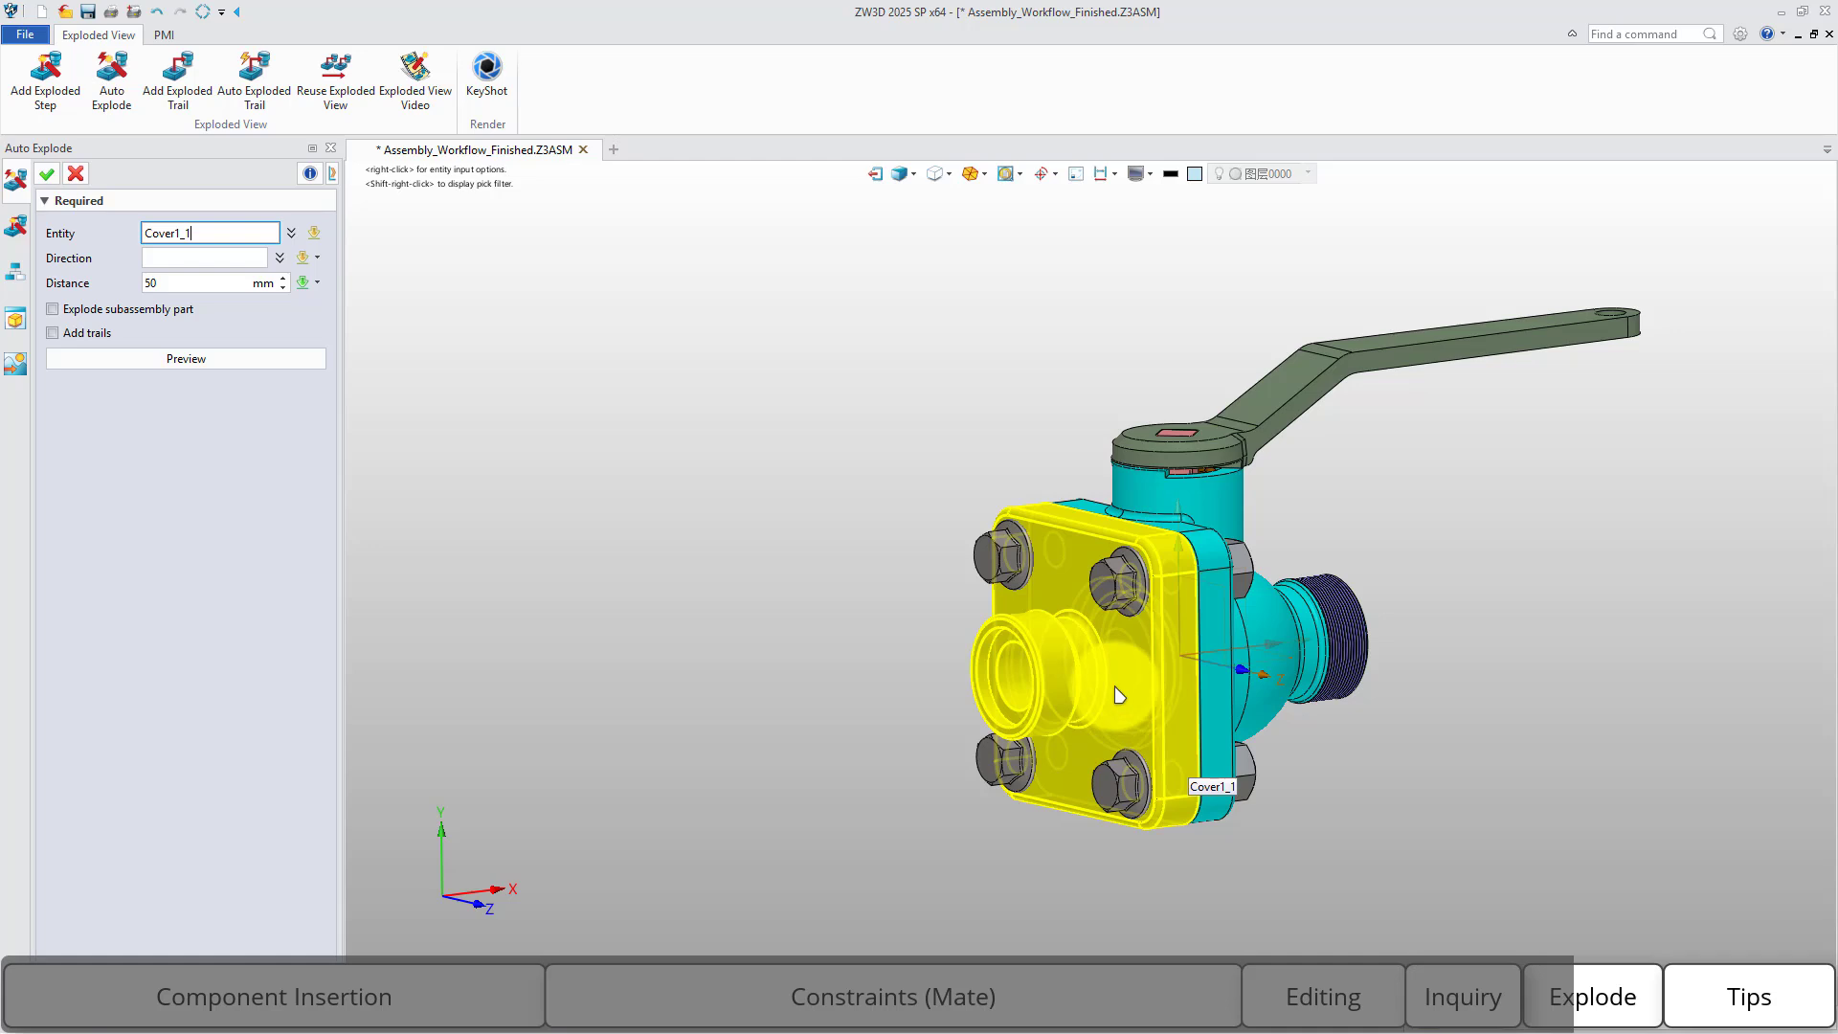
left_click(1034, 550)
left_click(1004, 758)
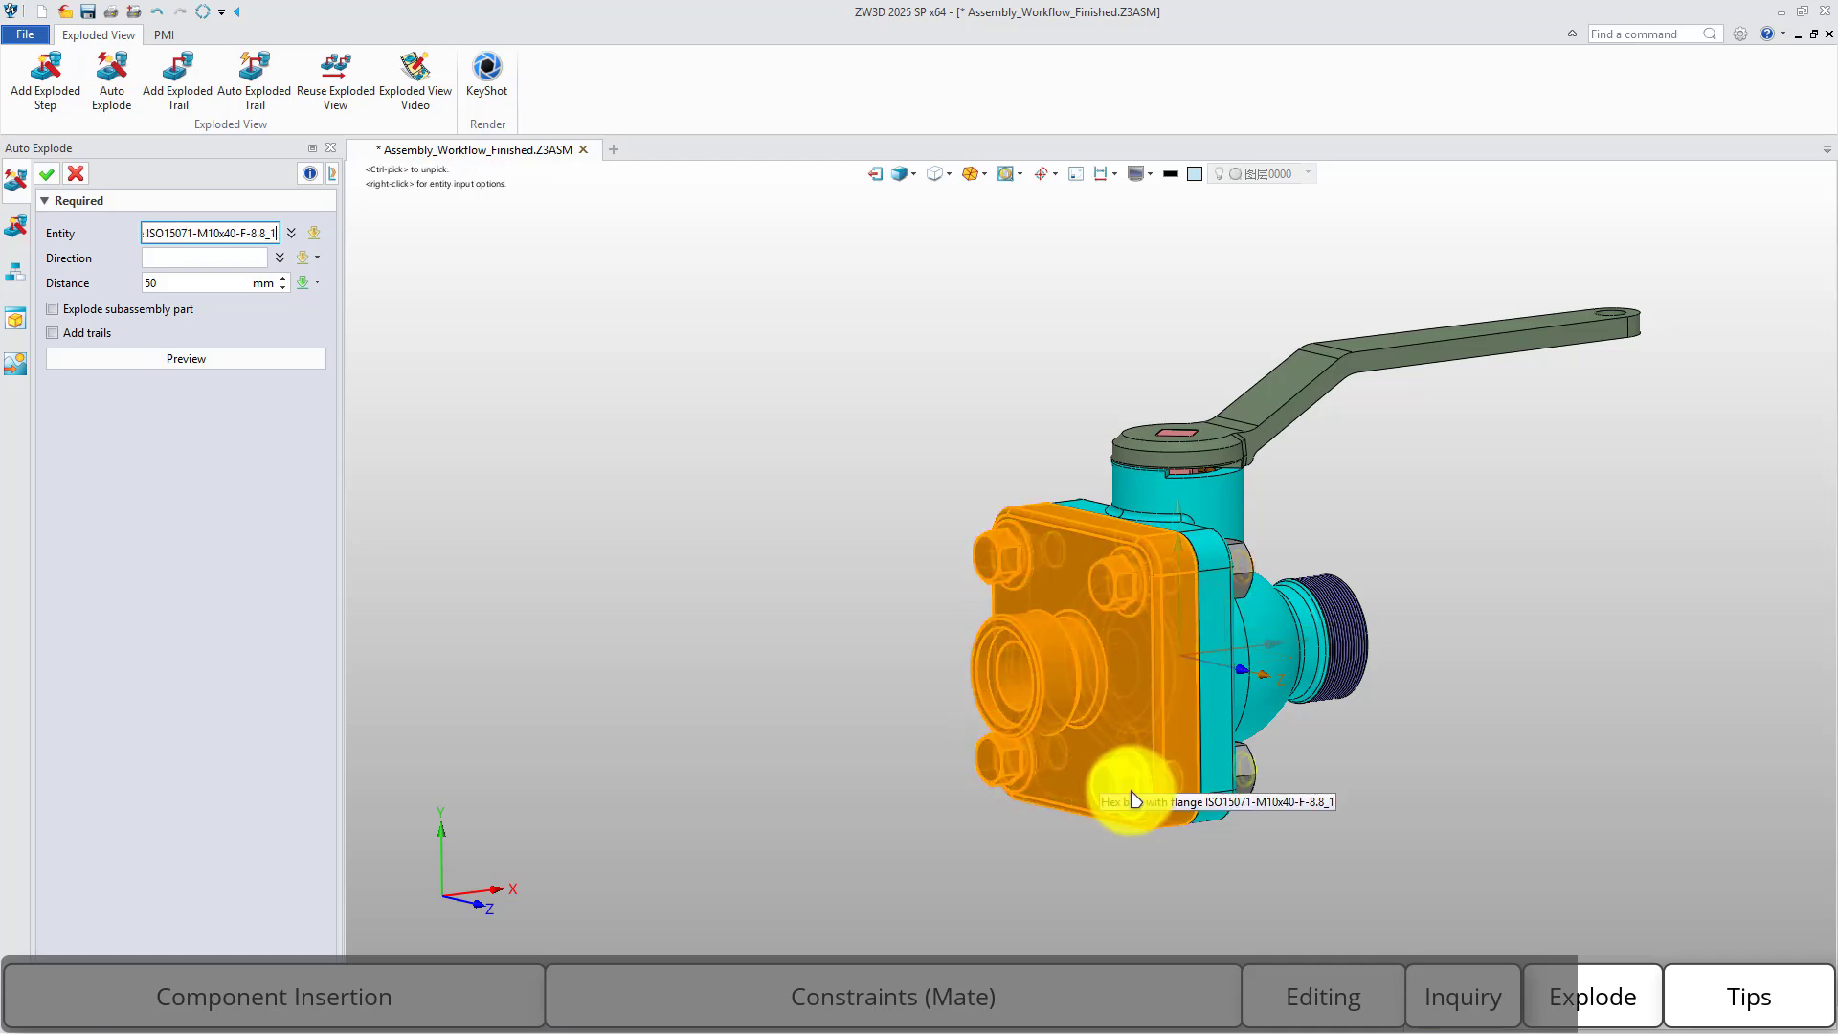
left_click(1130, 796)
left_click(203, 258)
right_click(734, 500)
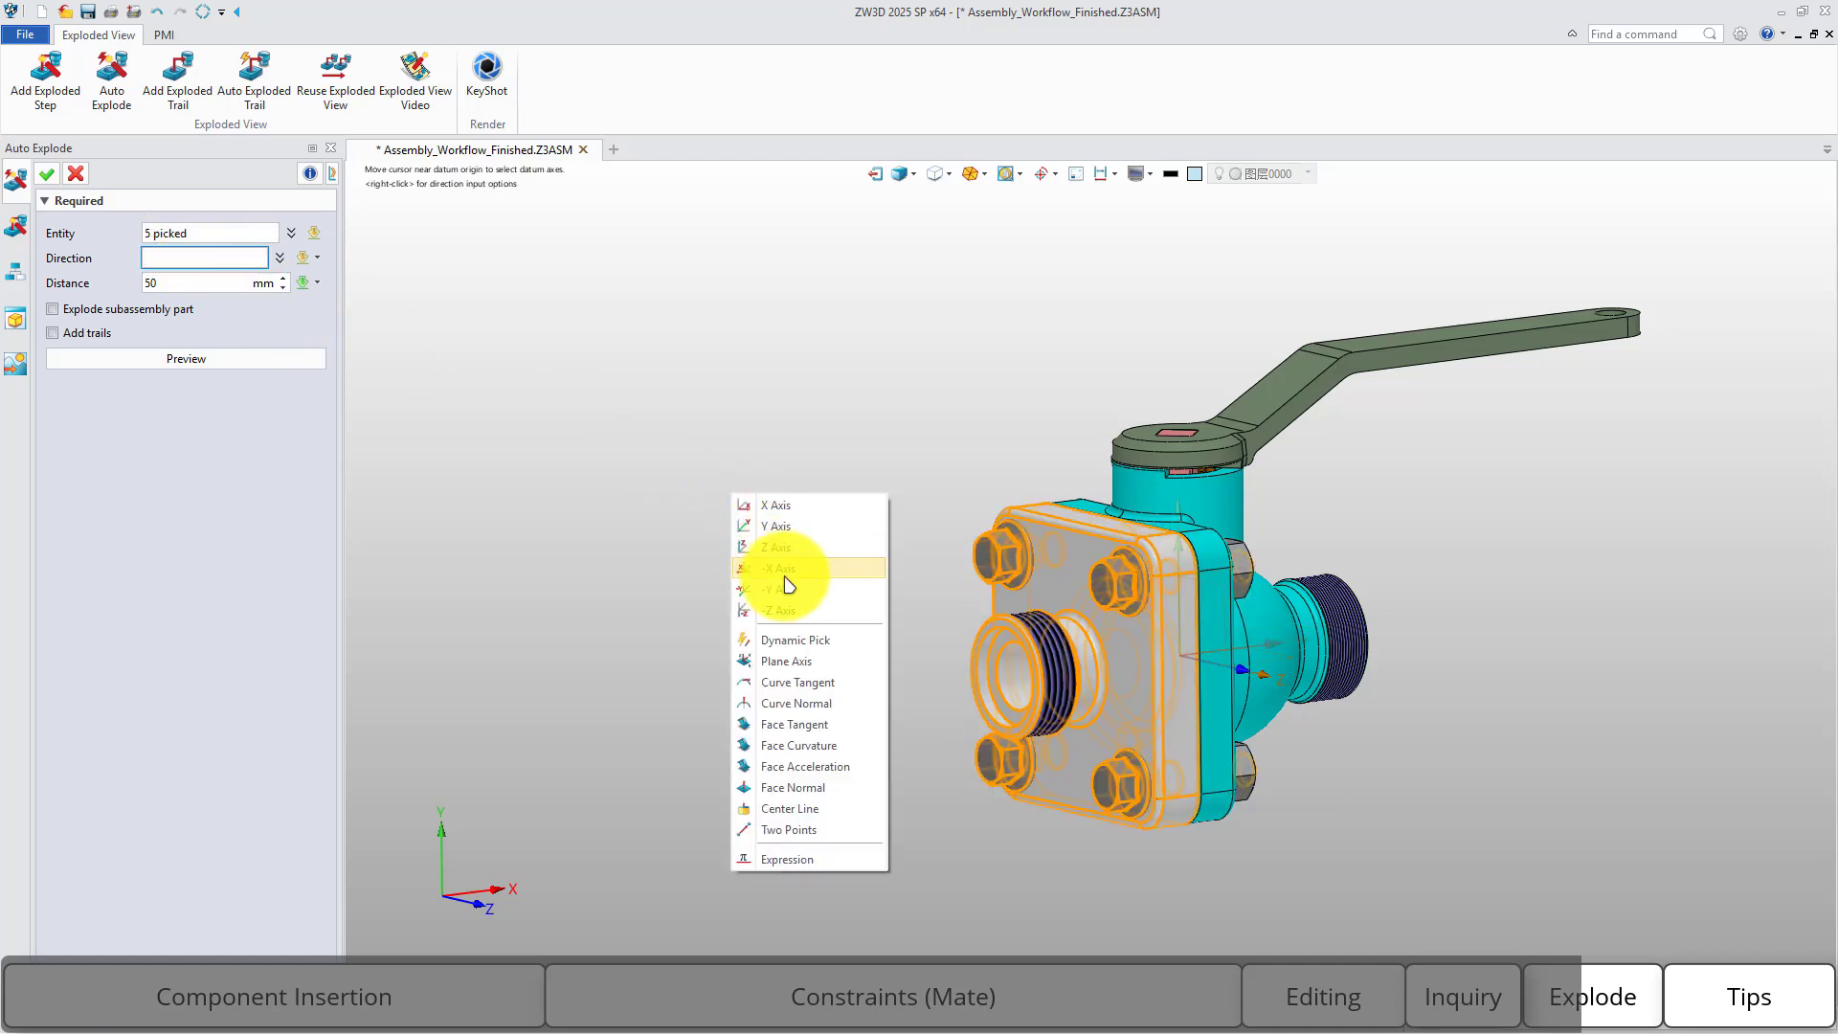
left_click(788, 582)
left_click(146, 370)
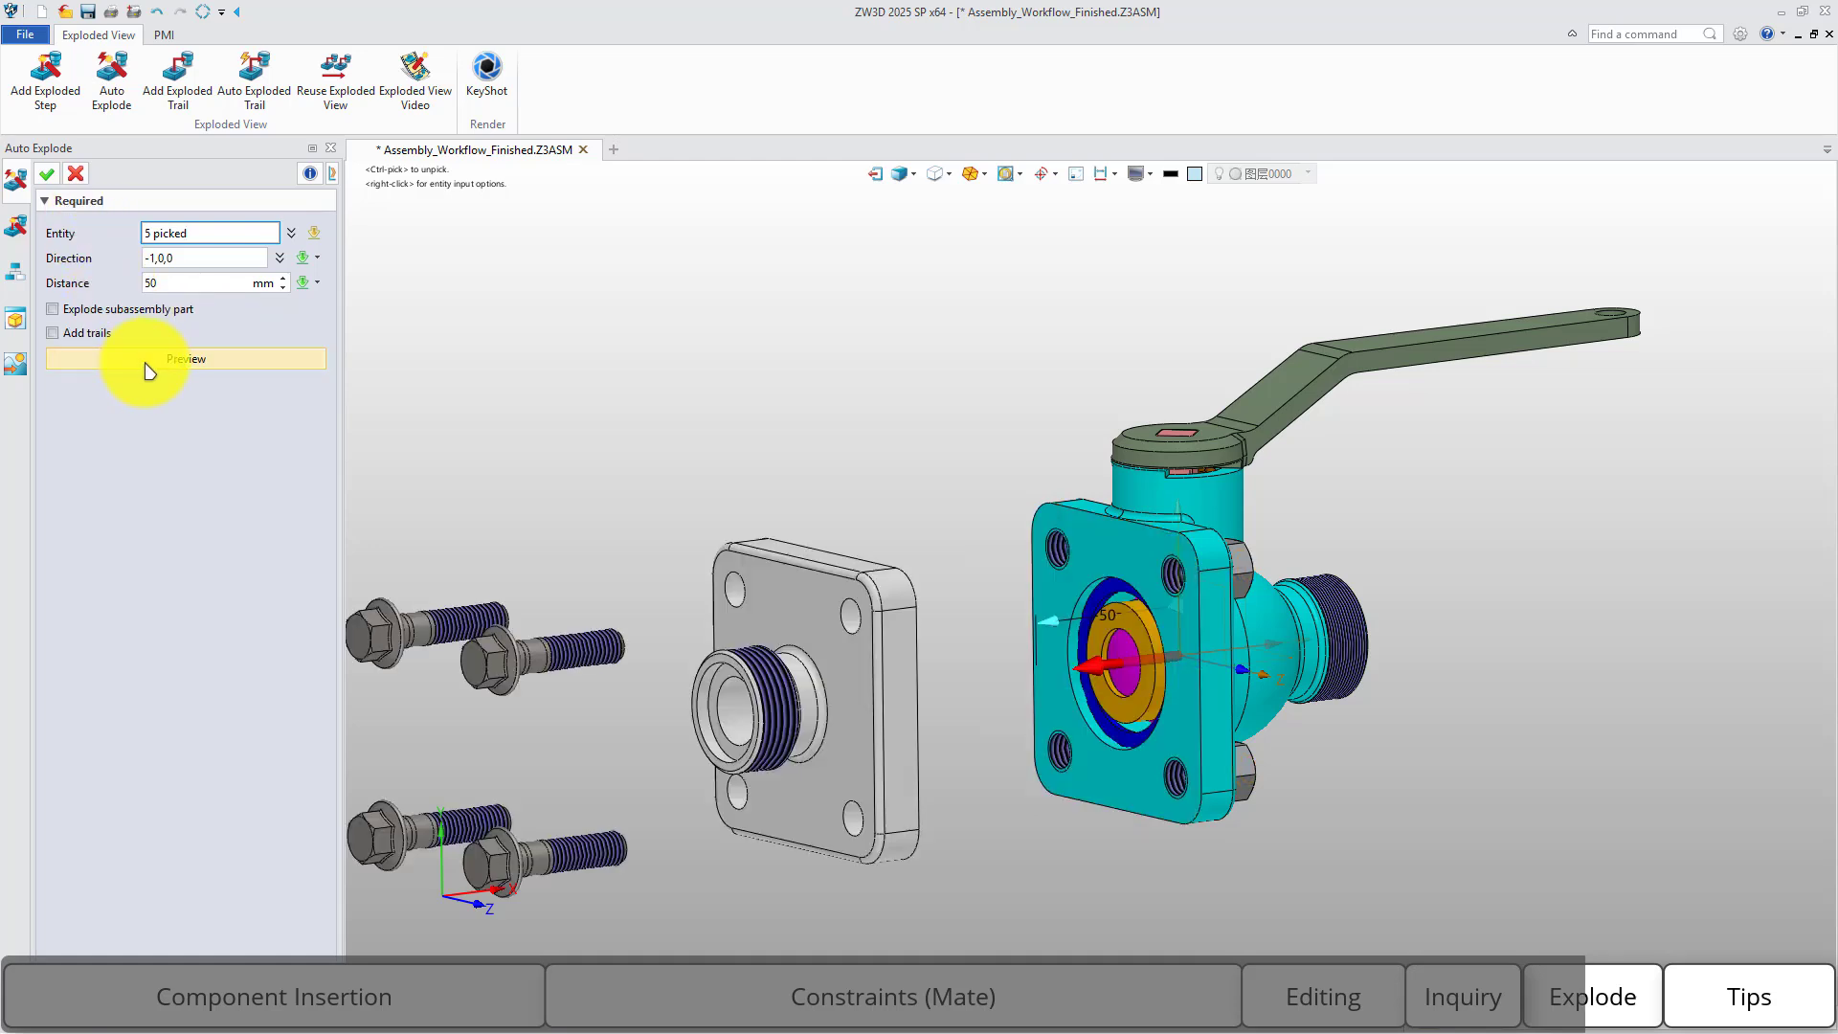
left_click(45, 173)
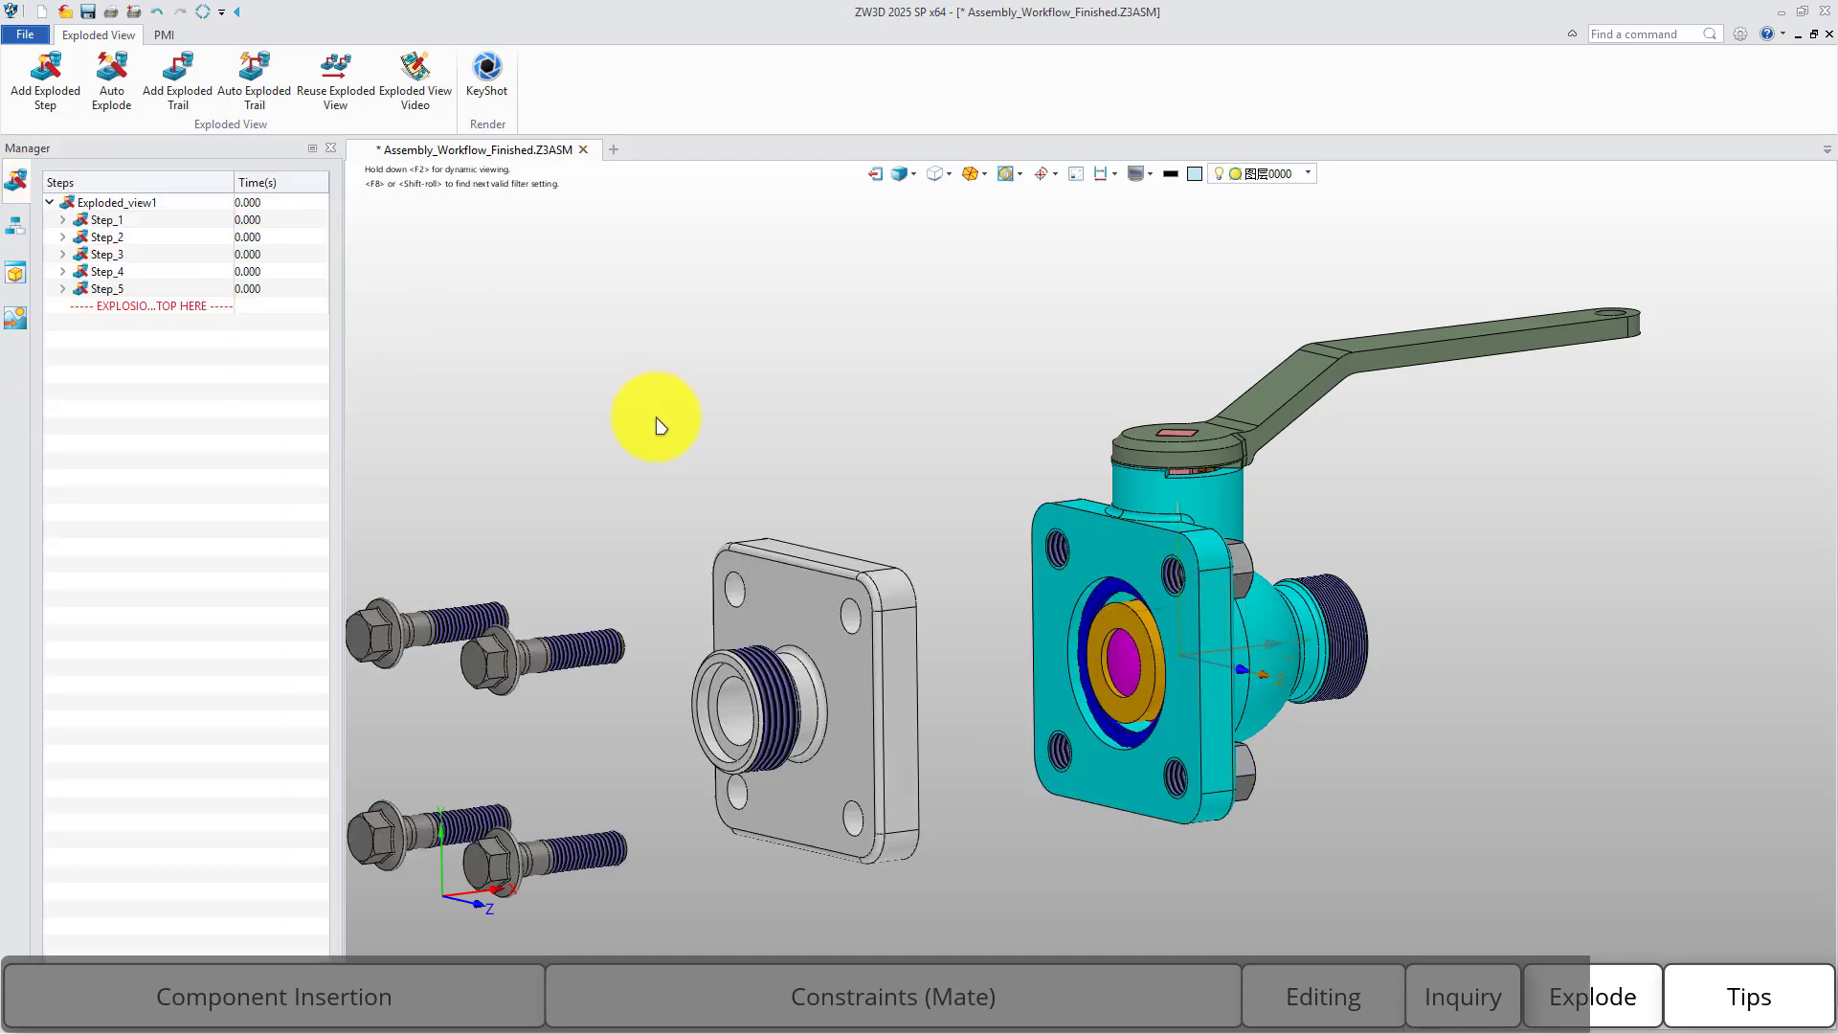
Export the explosion process of Exploded_view1 as the video Untitled001.mp4 on the Desktop.
scroll(717, 416, "down", 2)
middle_click_drag(658, 369, 733, 383)
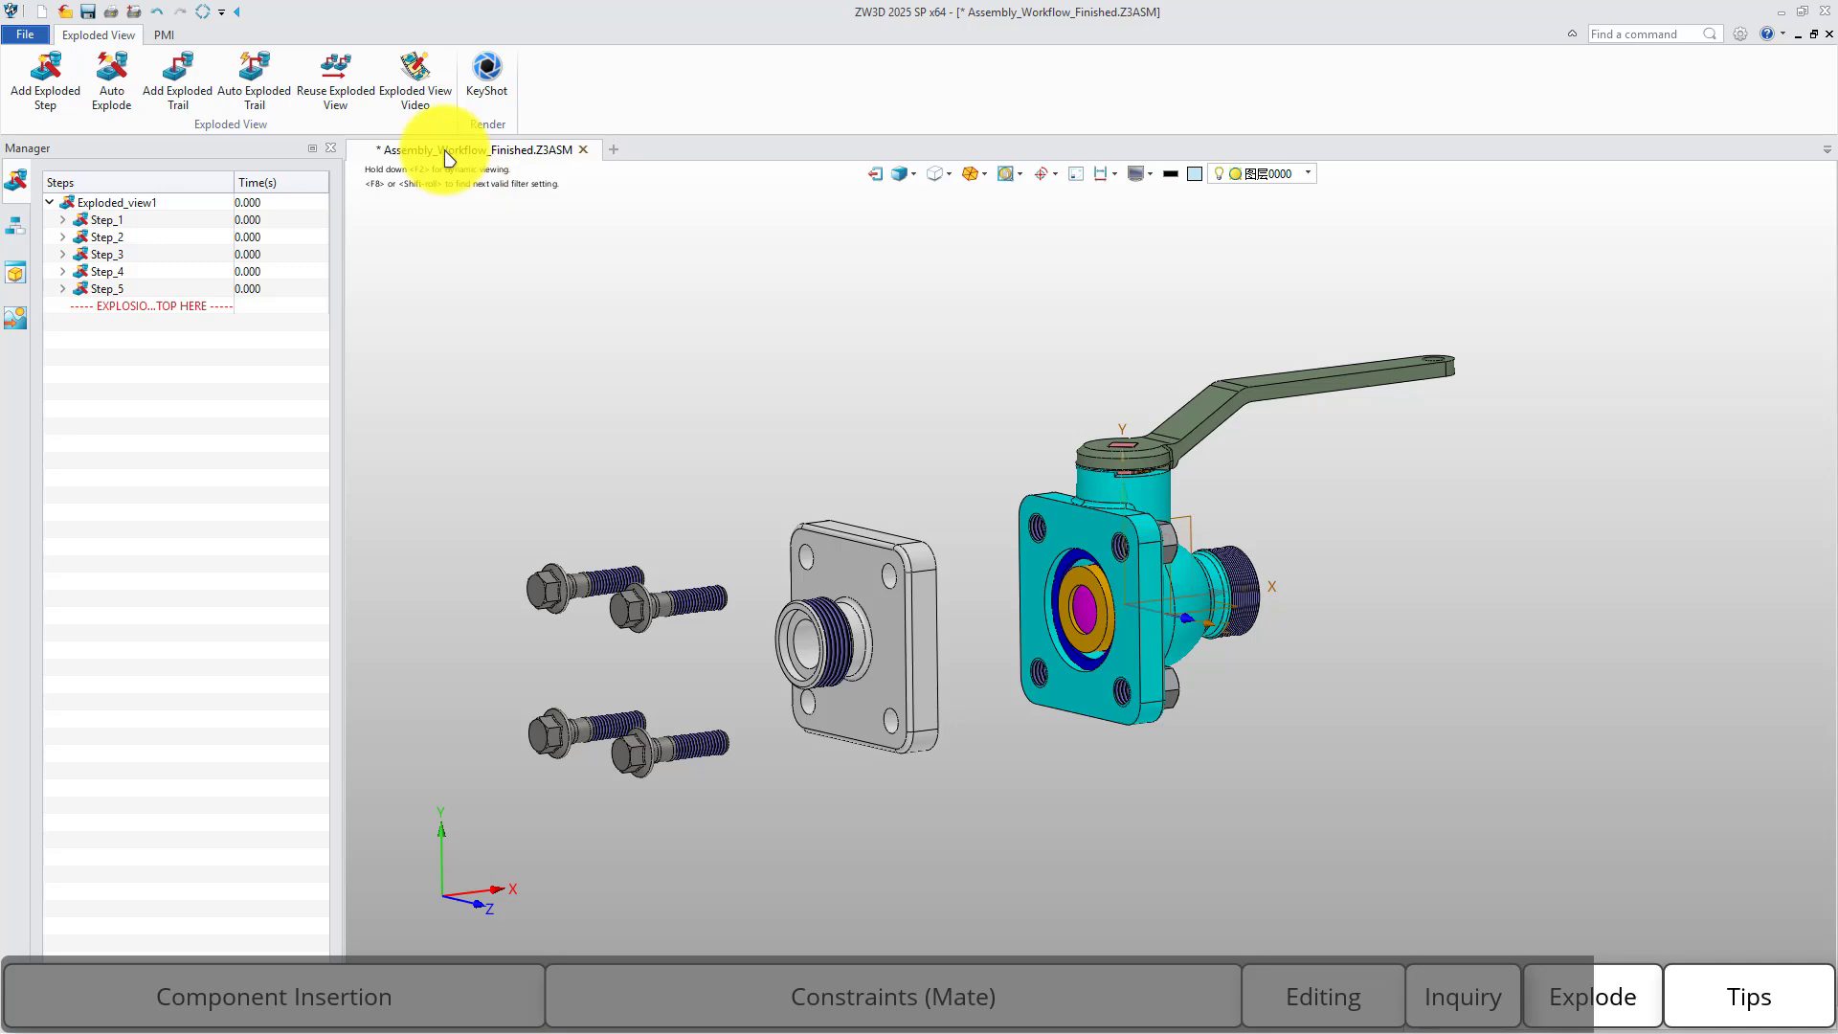
left_click(415, 113)
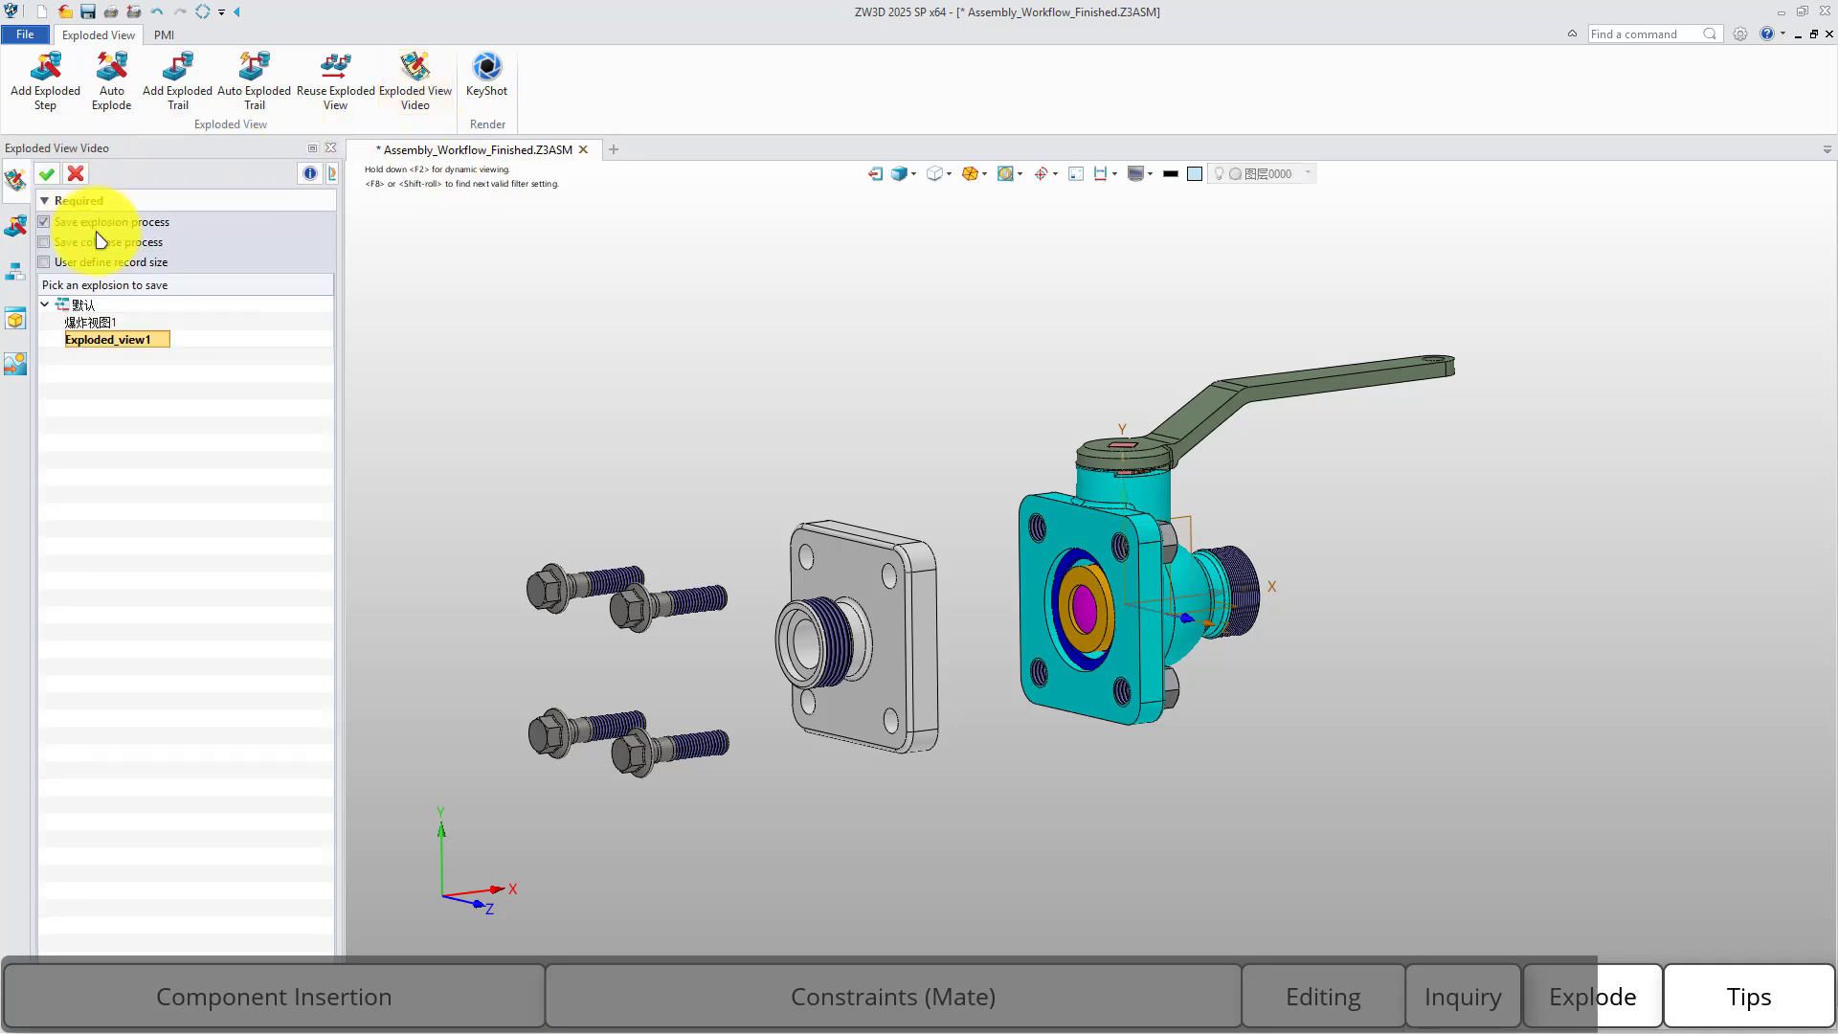
left_click(47, 174)
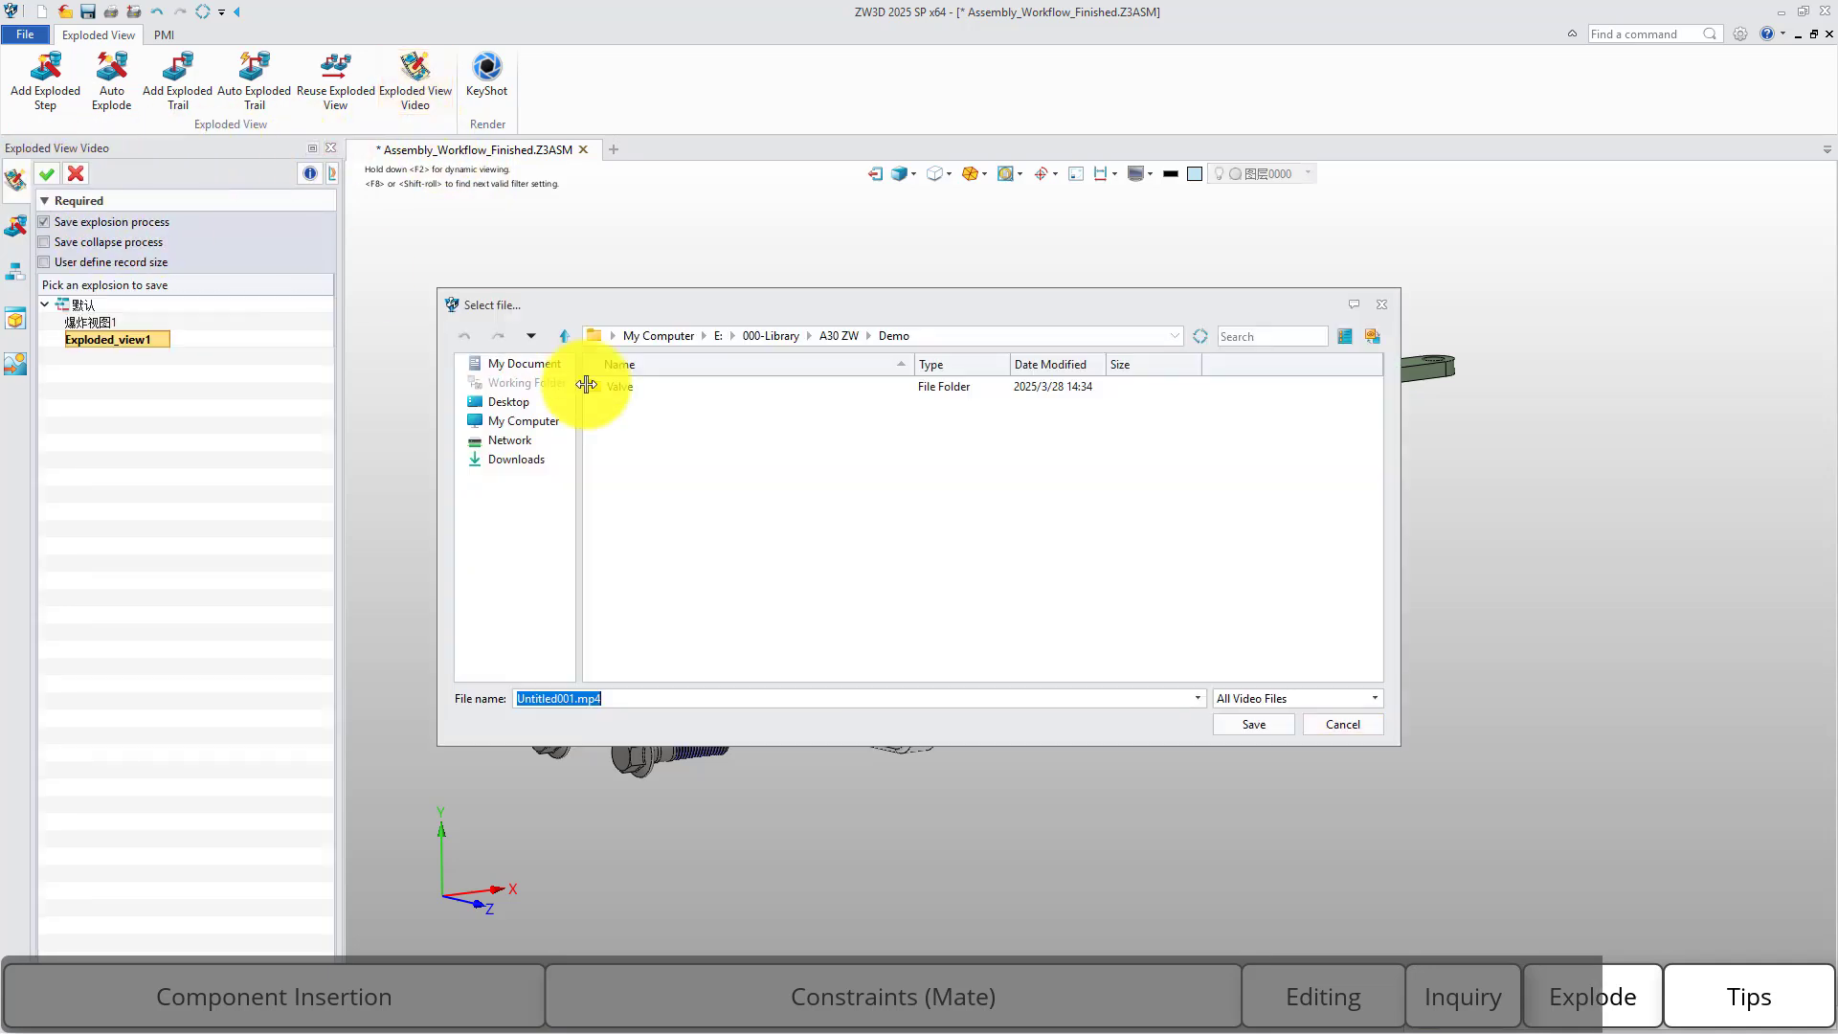
left_click(509, 401)
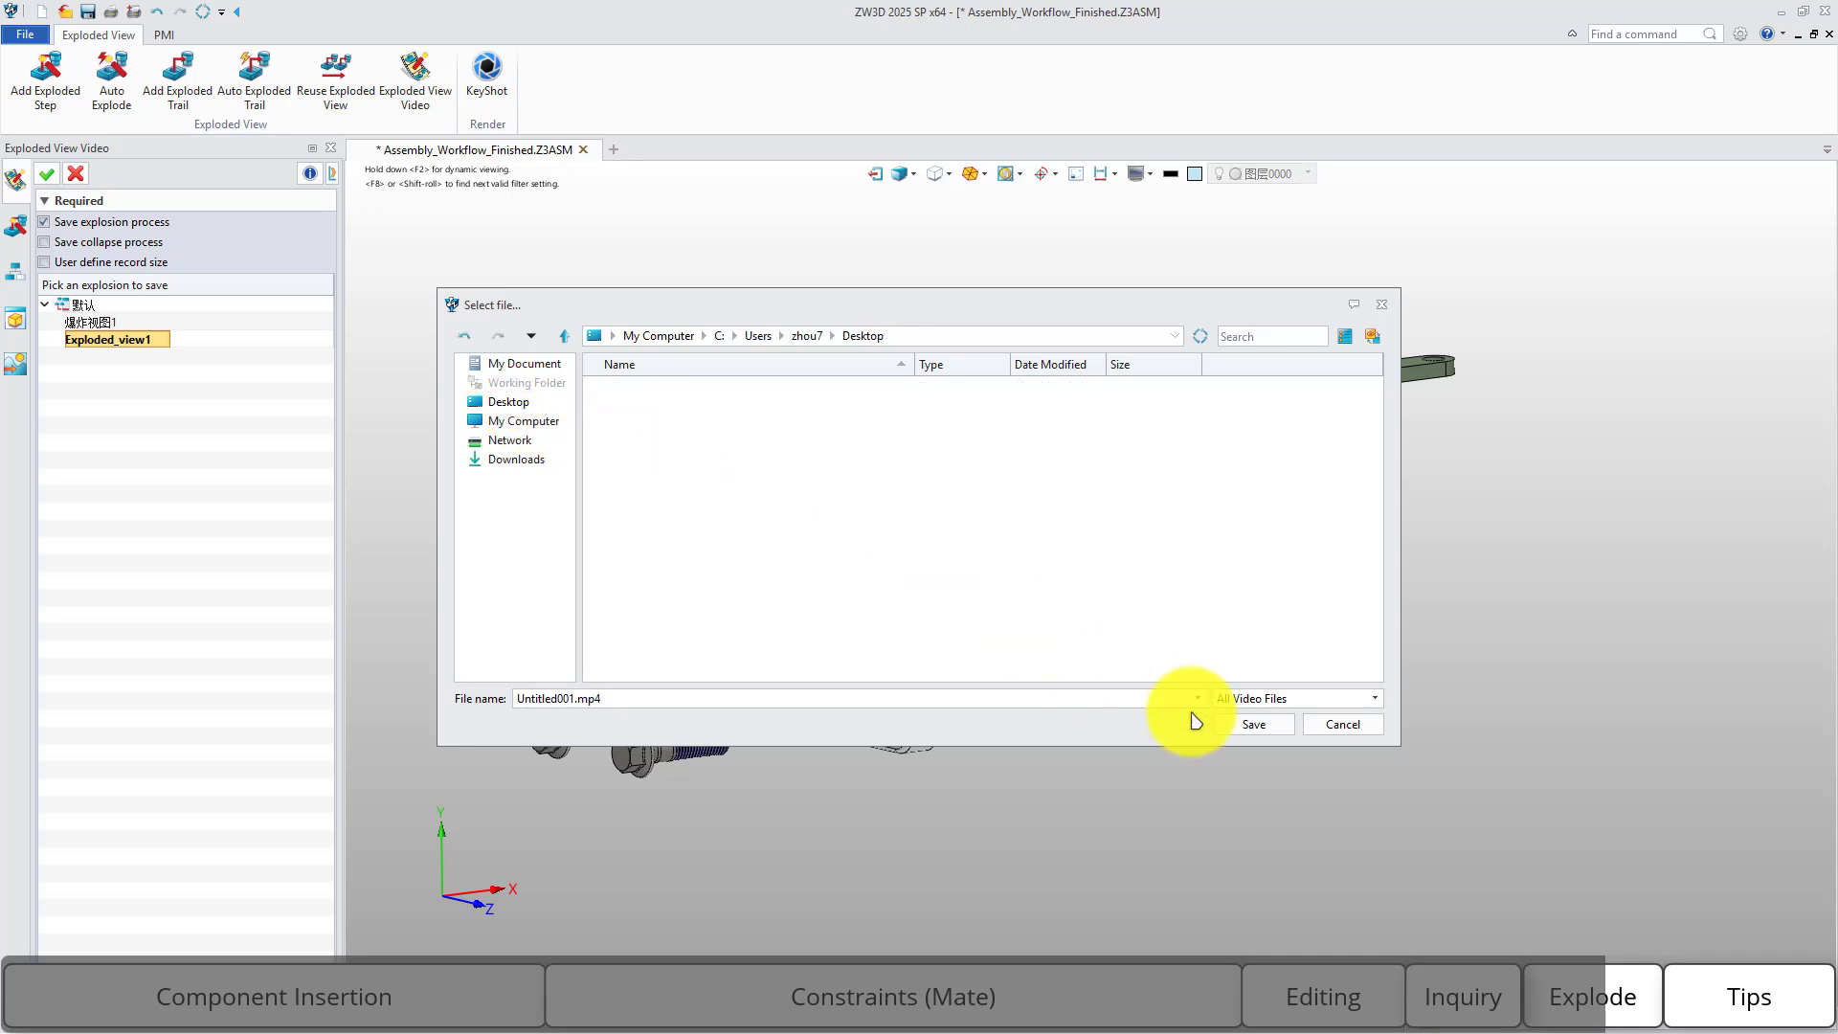
left_click(1261, 725)
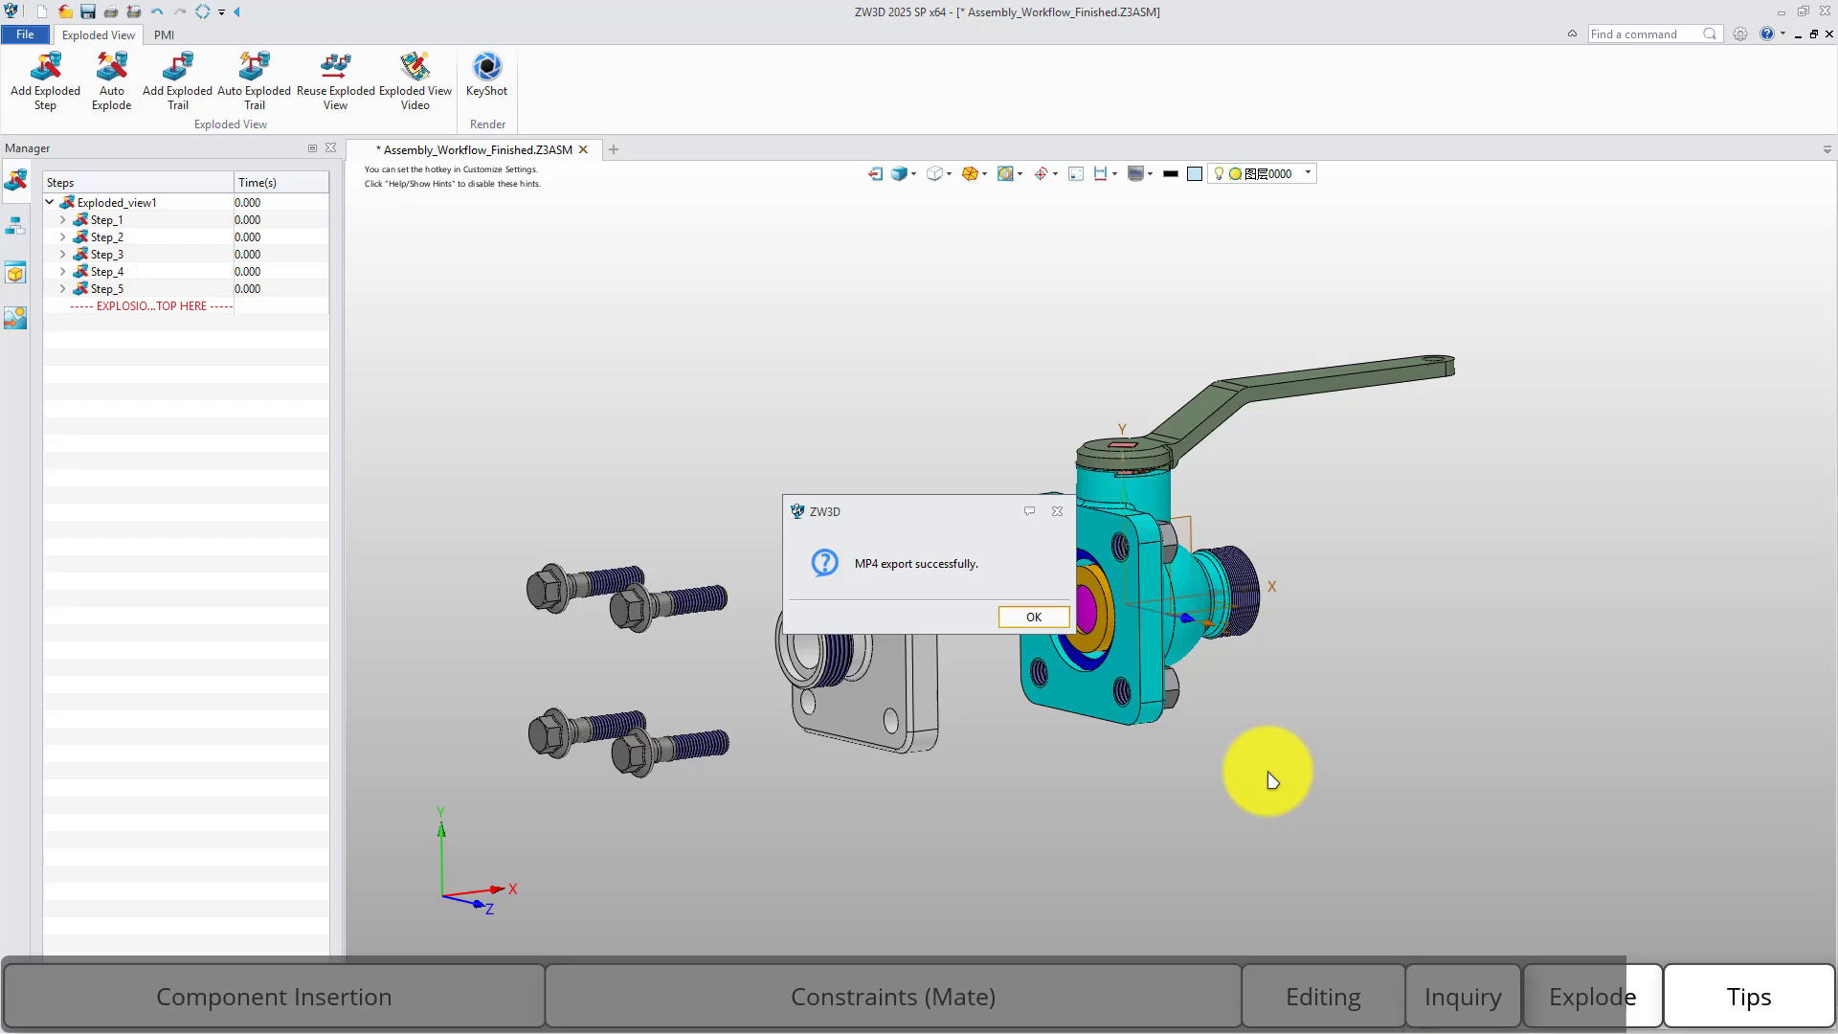
key("Return")
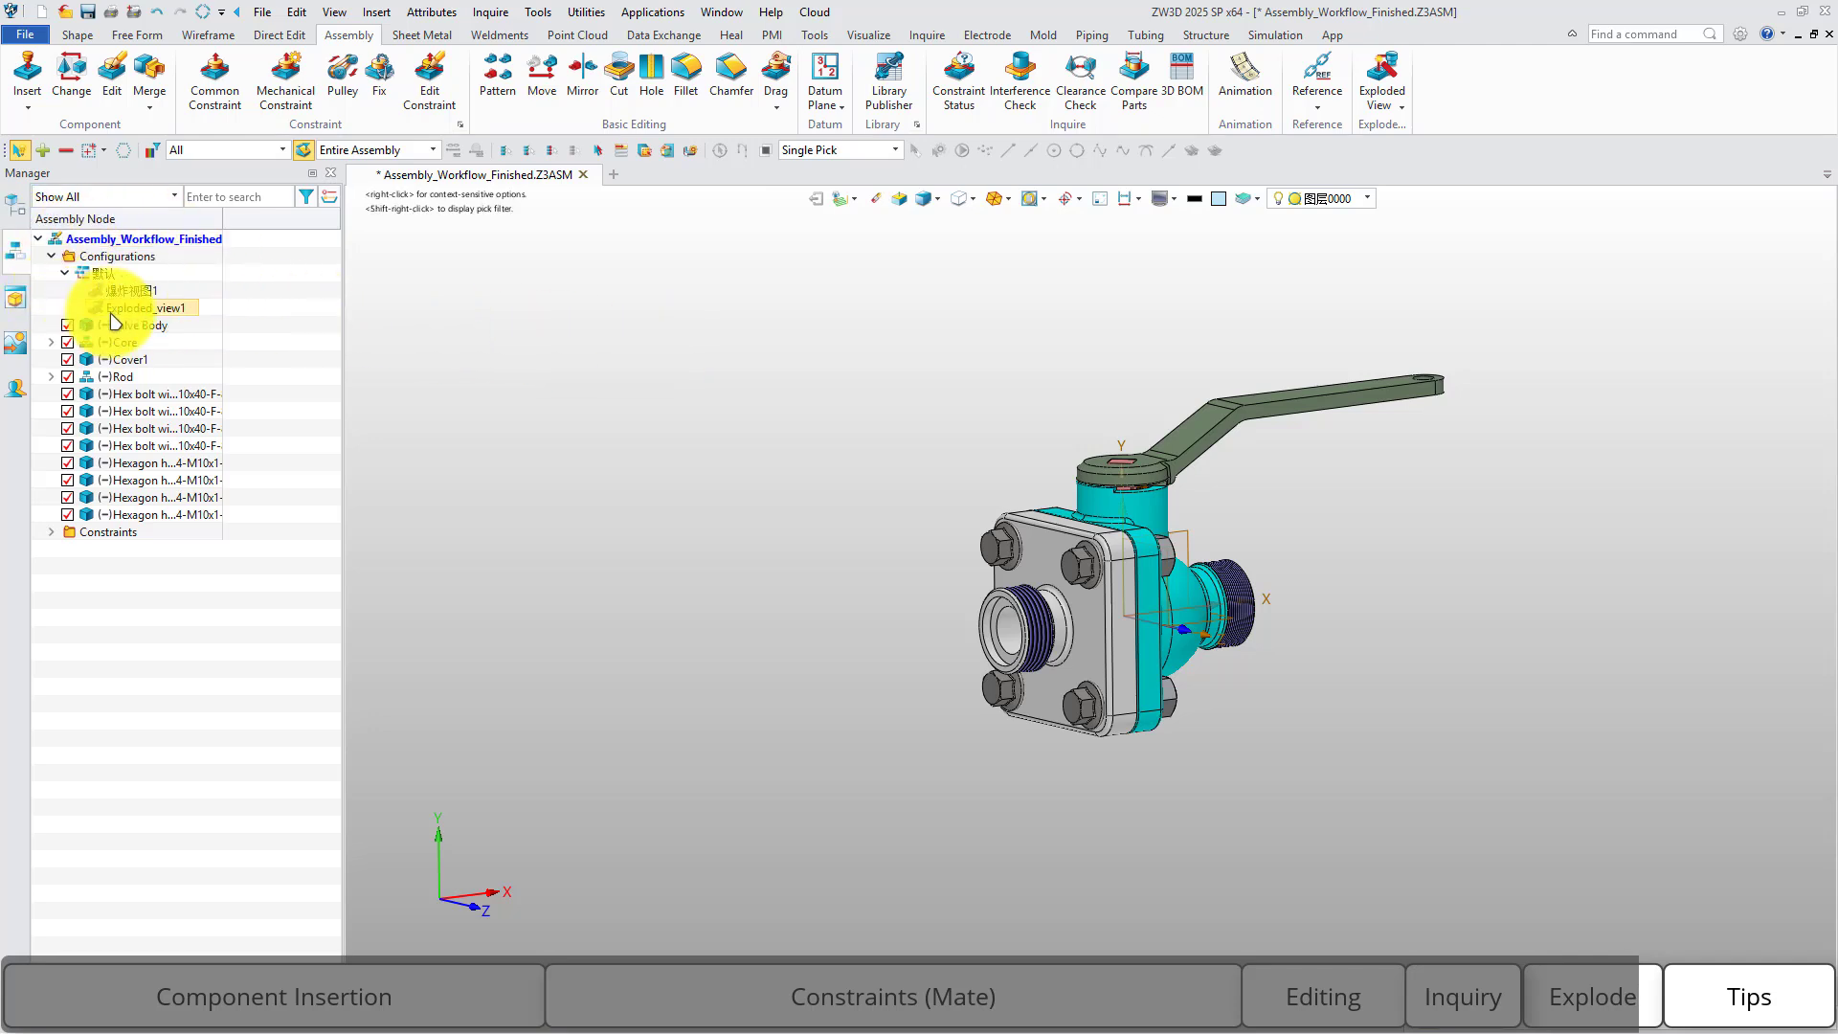
Activate Exploded_view1 from the valve assembly's configurations.
left_click(169, 310)
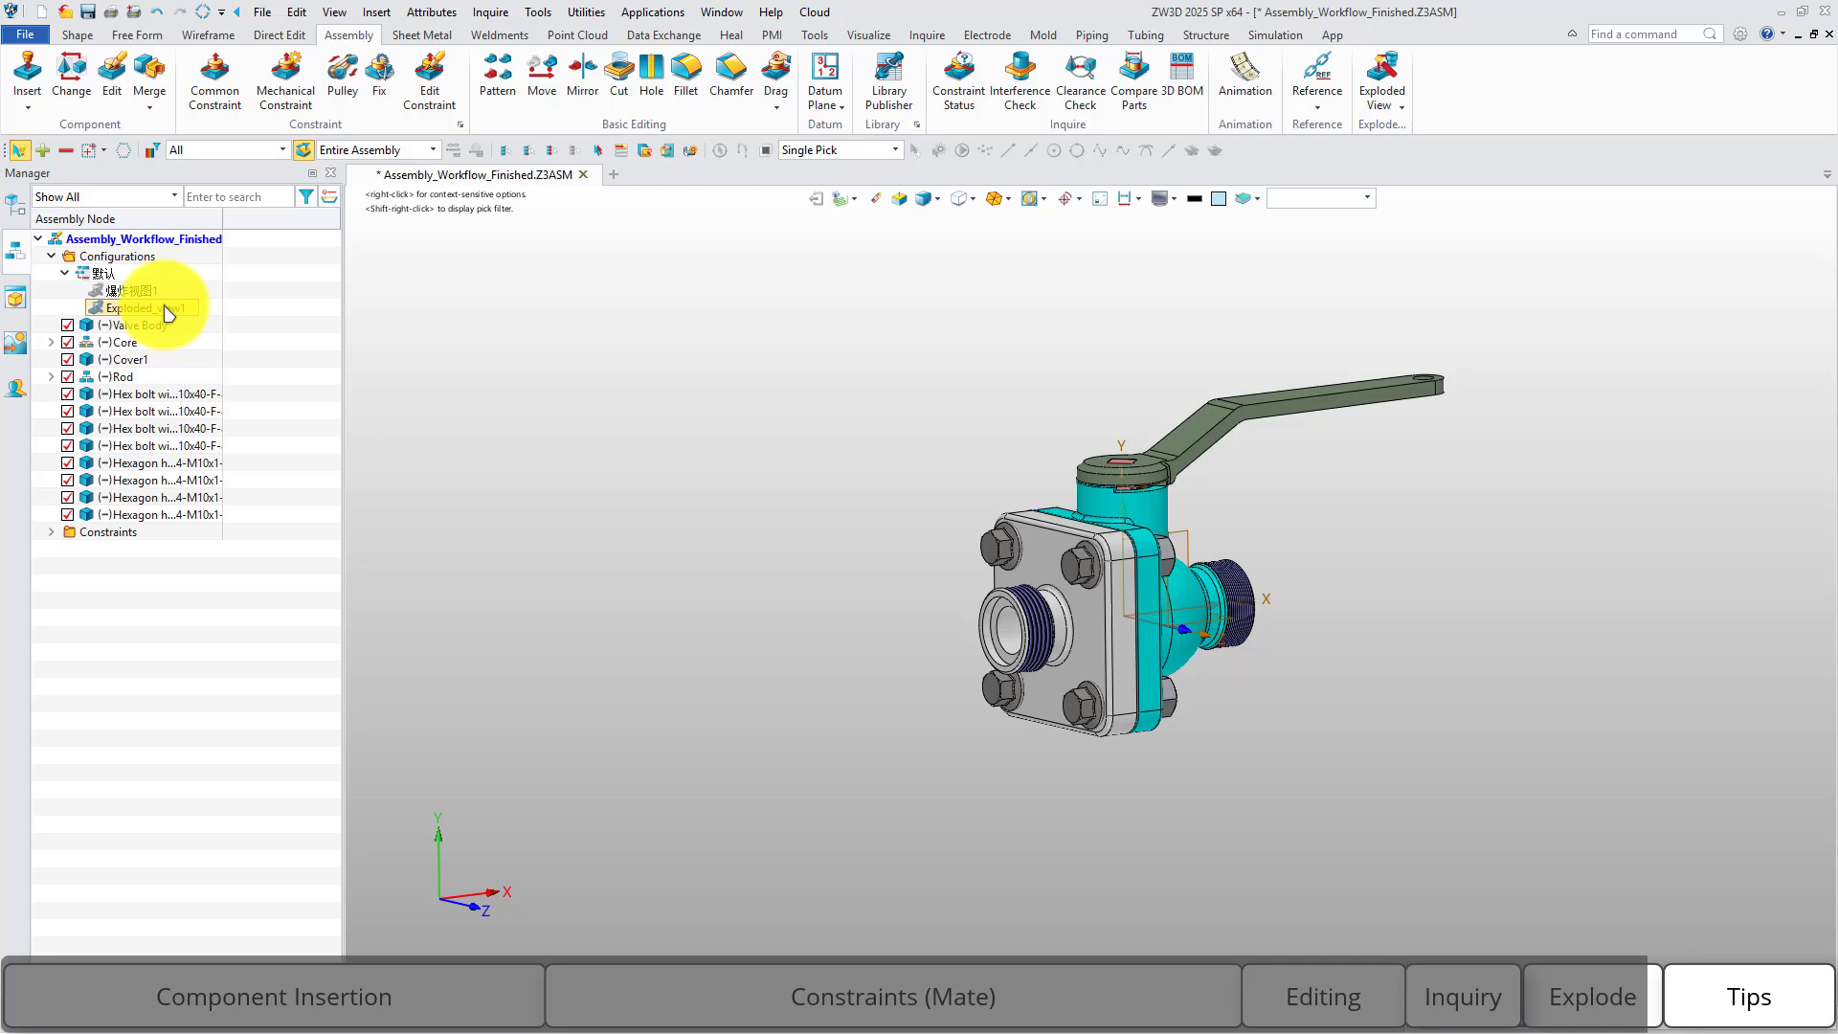
double_click(168, 310)
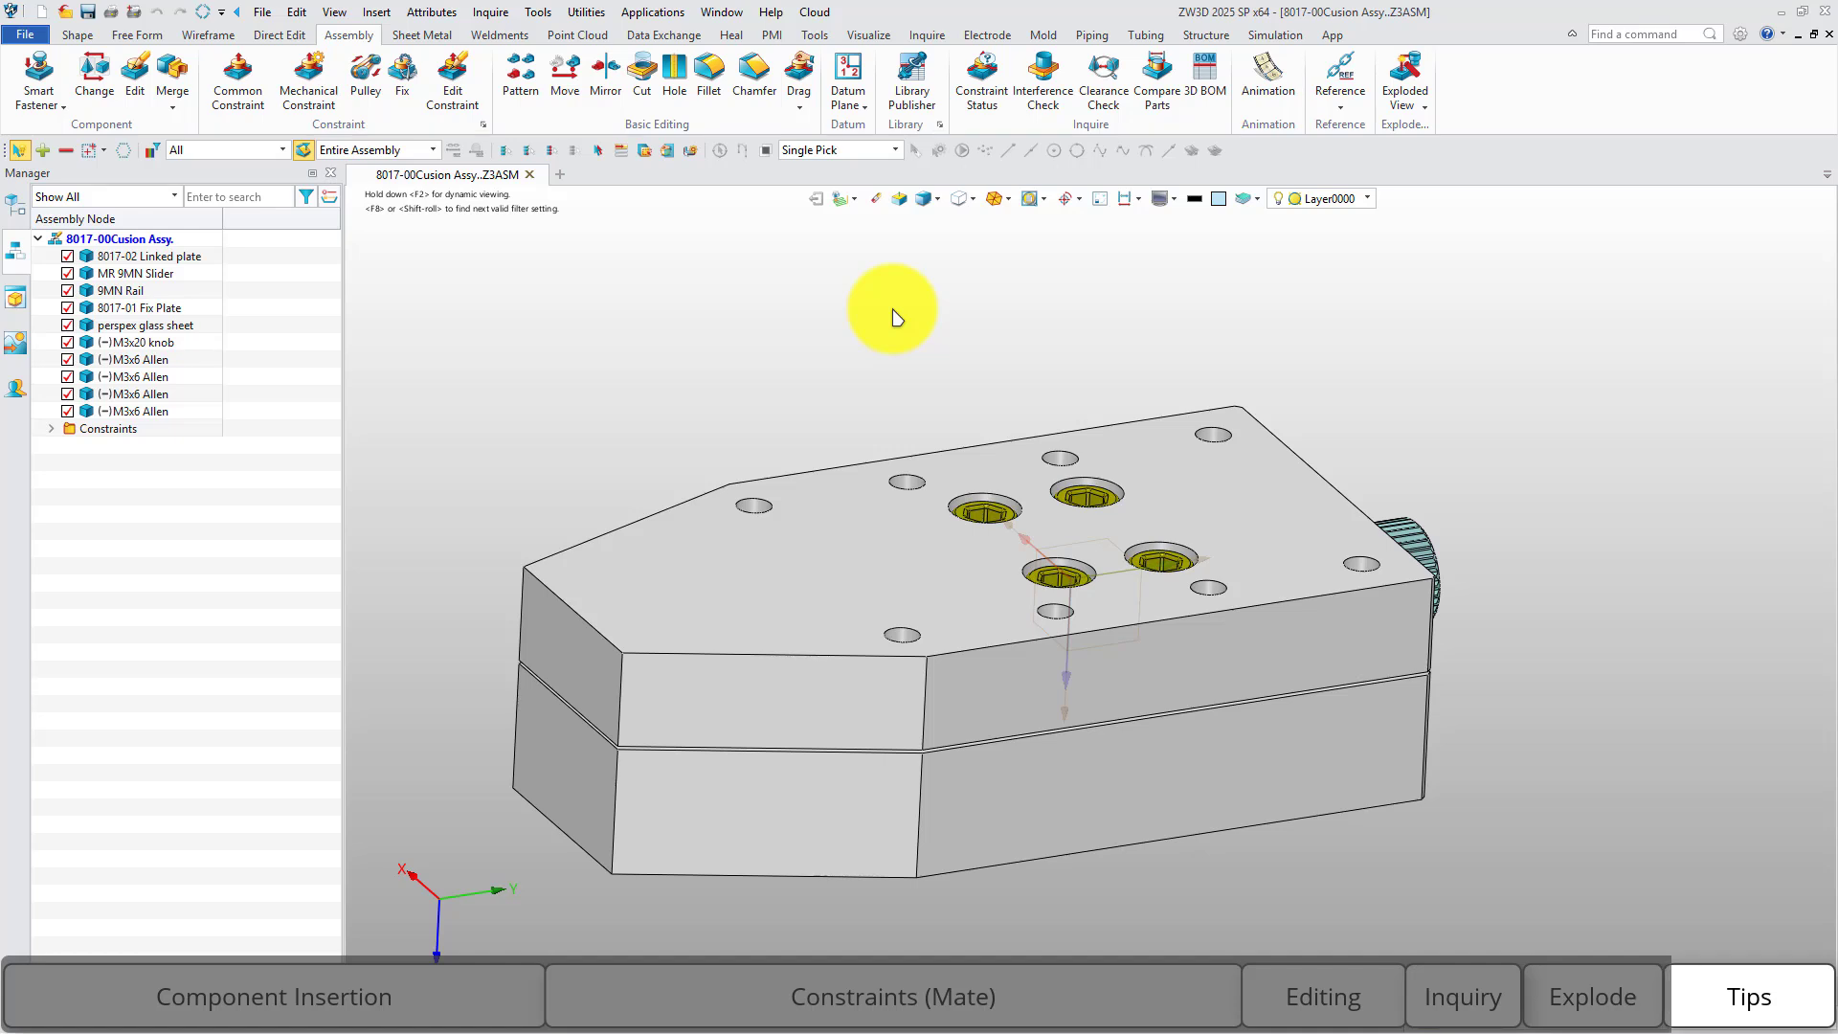
Insert Hex head bolts ISO4014 as smart fasteners in the open holes of the 8017-02 Linked plate's top face, with ISO7089 plain washers stacked on top.
left_click(39, 69)
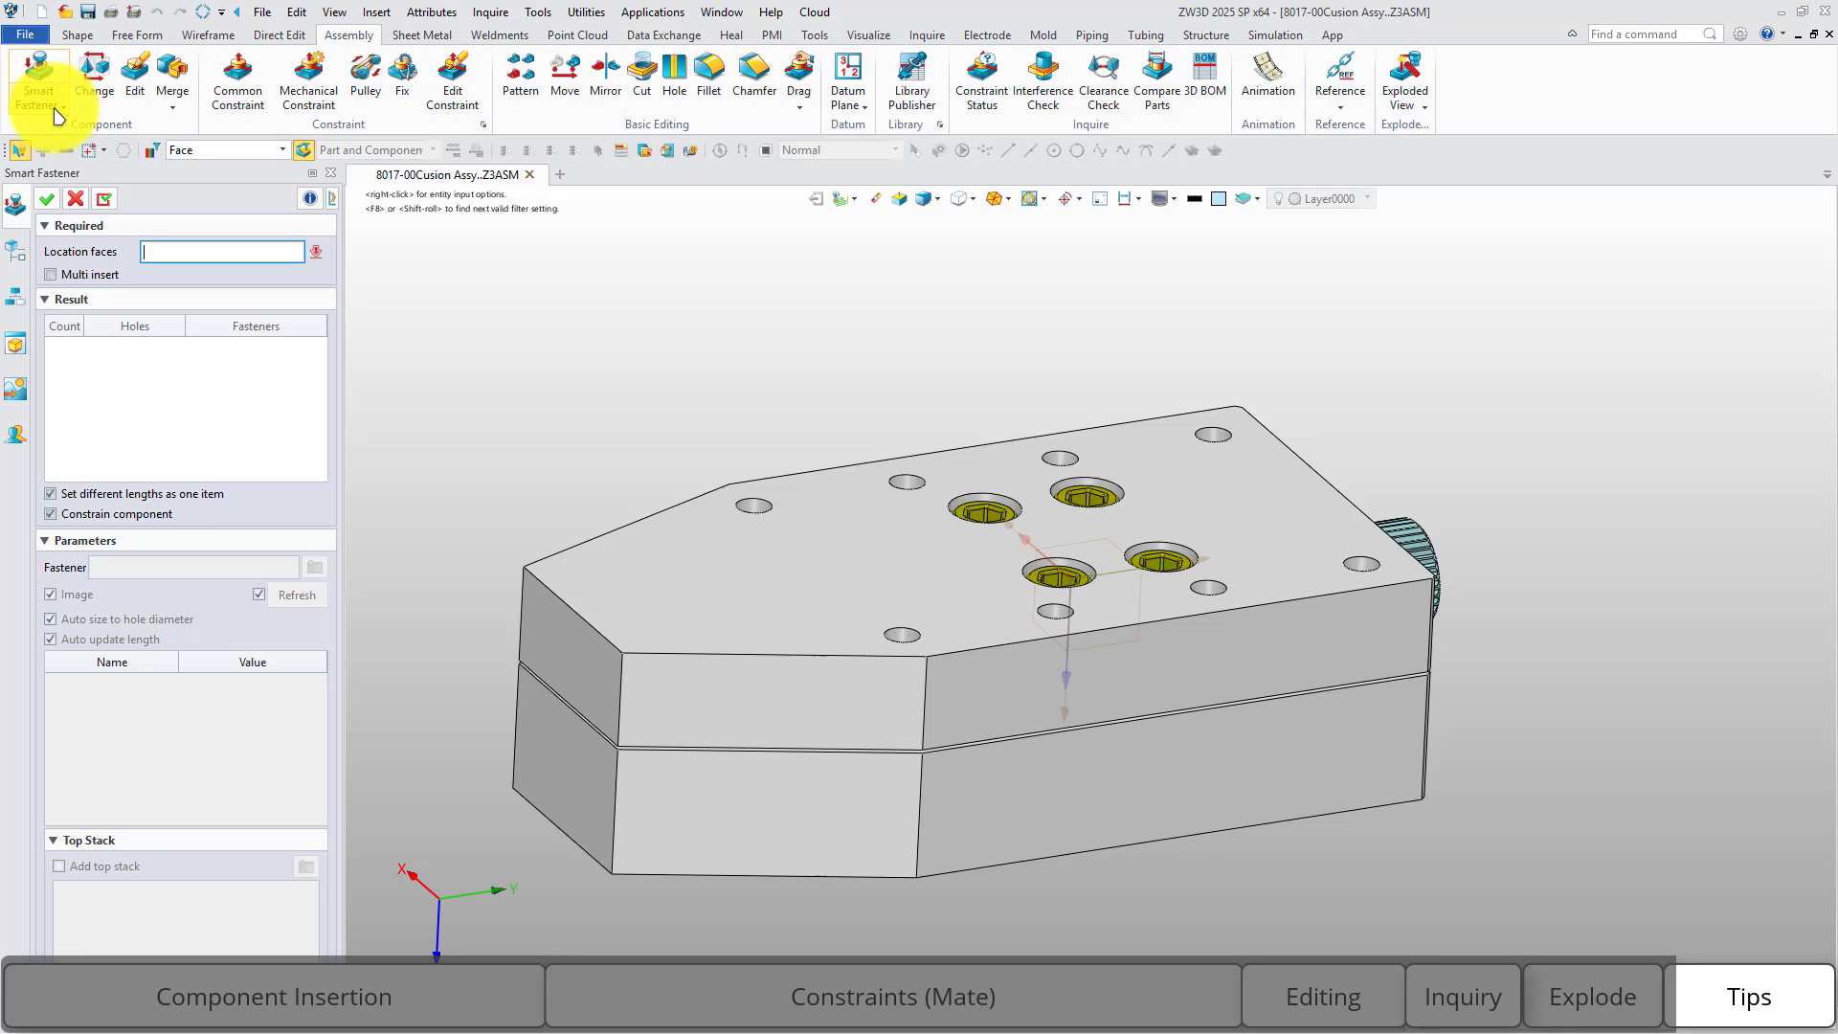
left_click(729, 570)
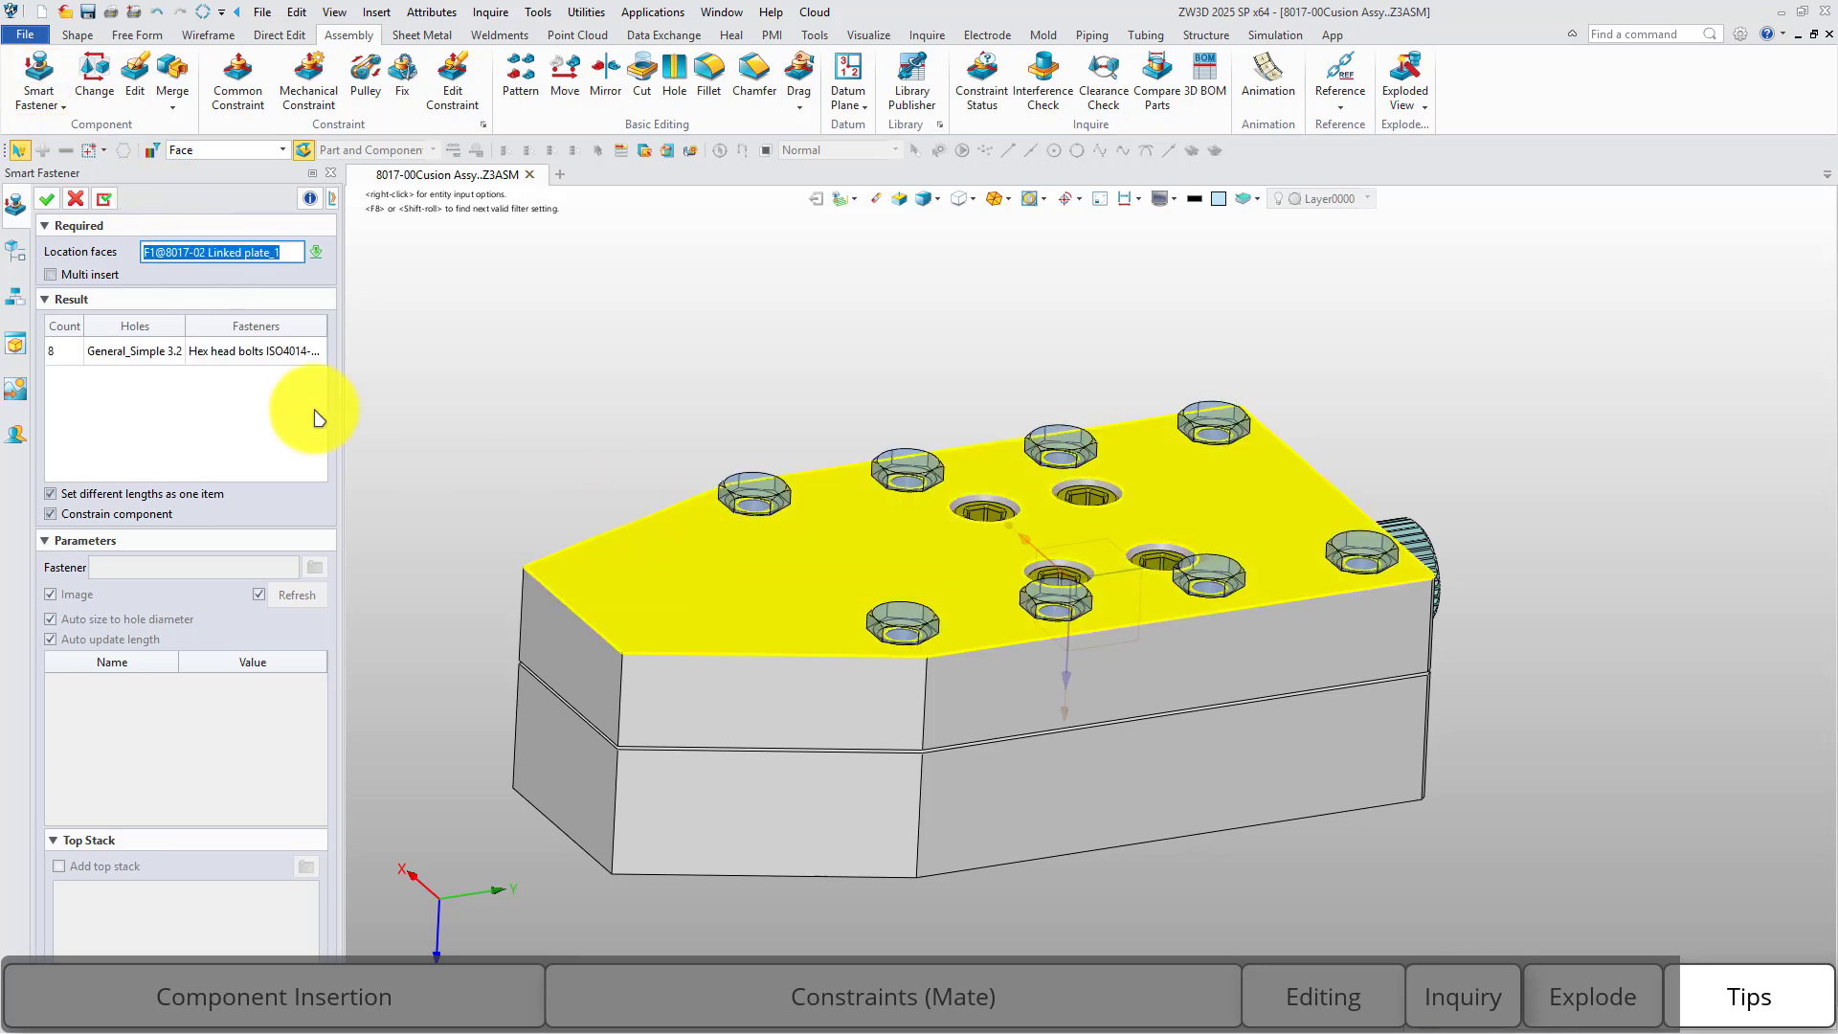
left_click(194, 353)
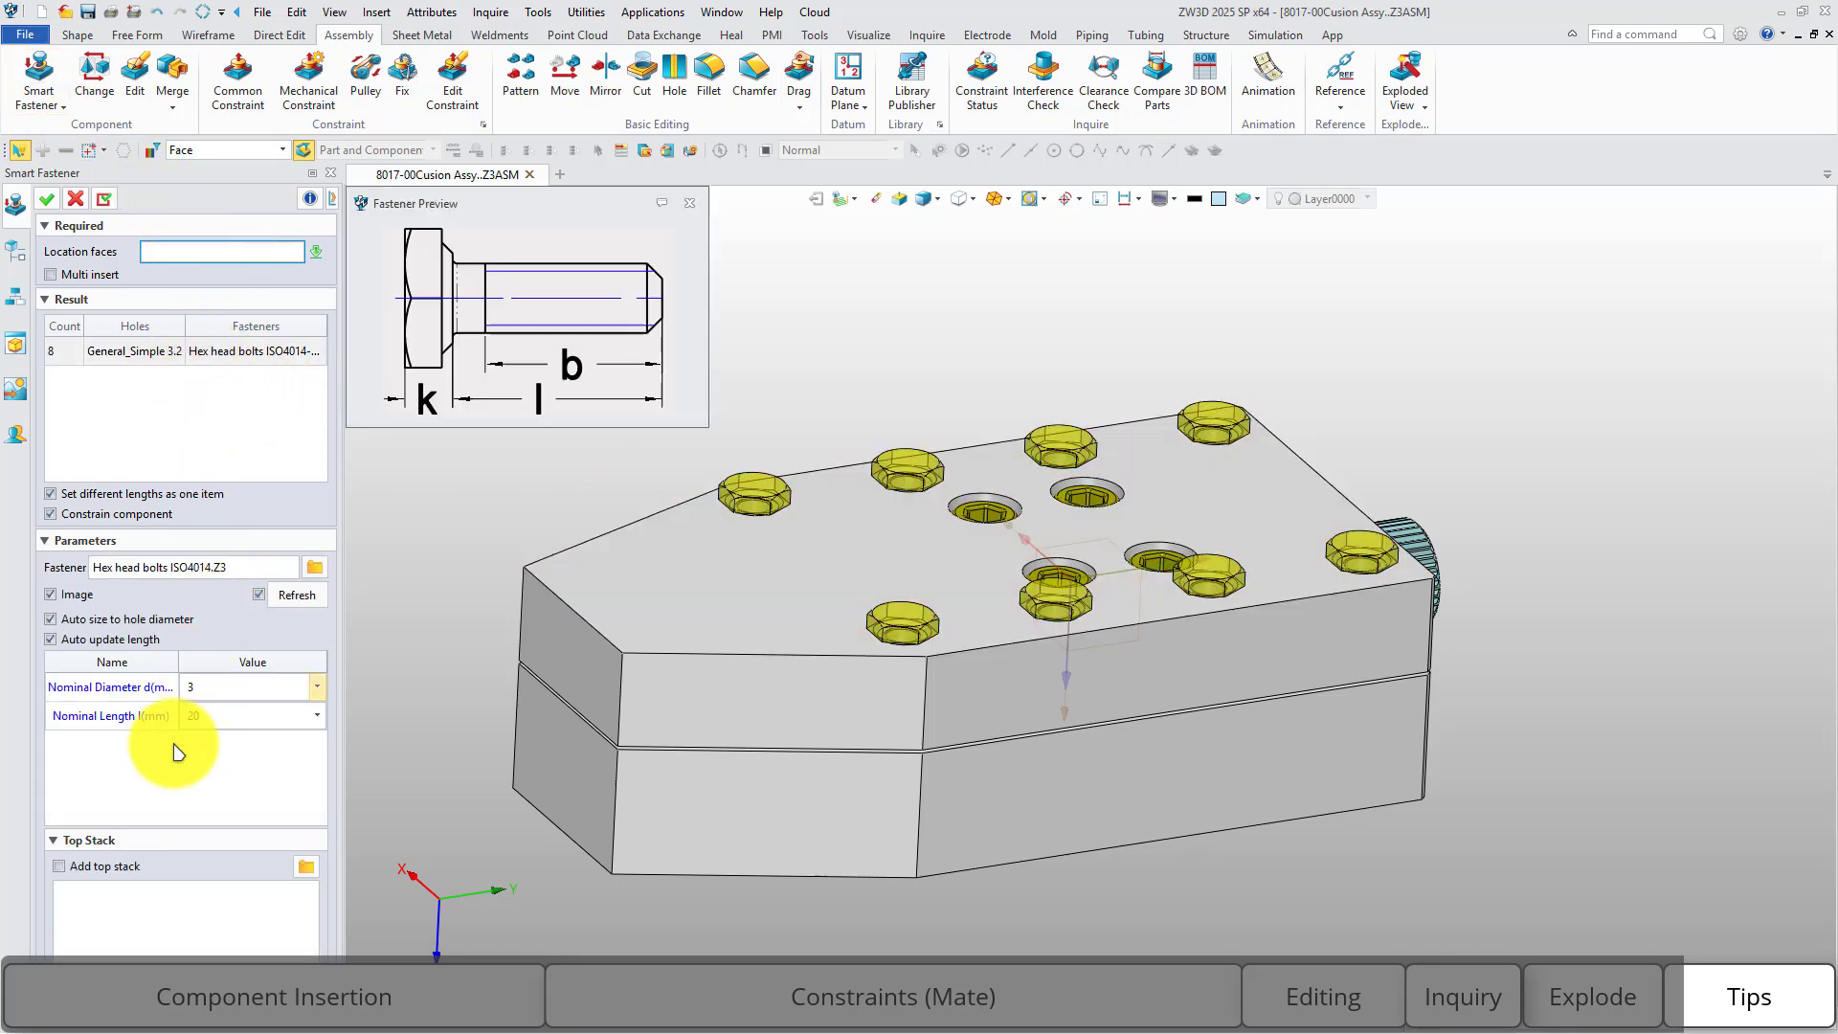
left_click(101, 870)
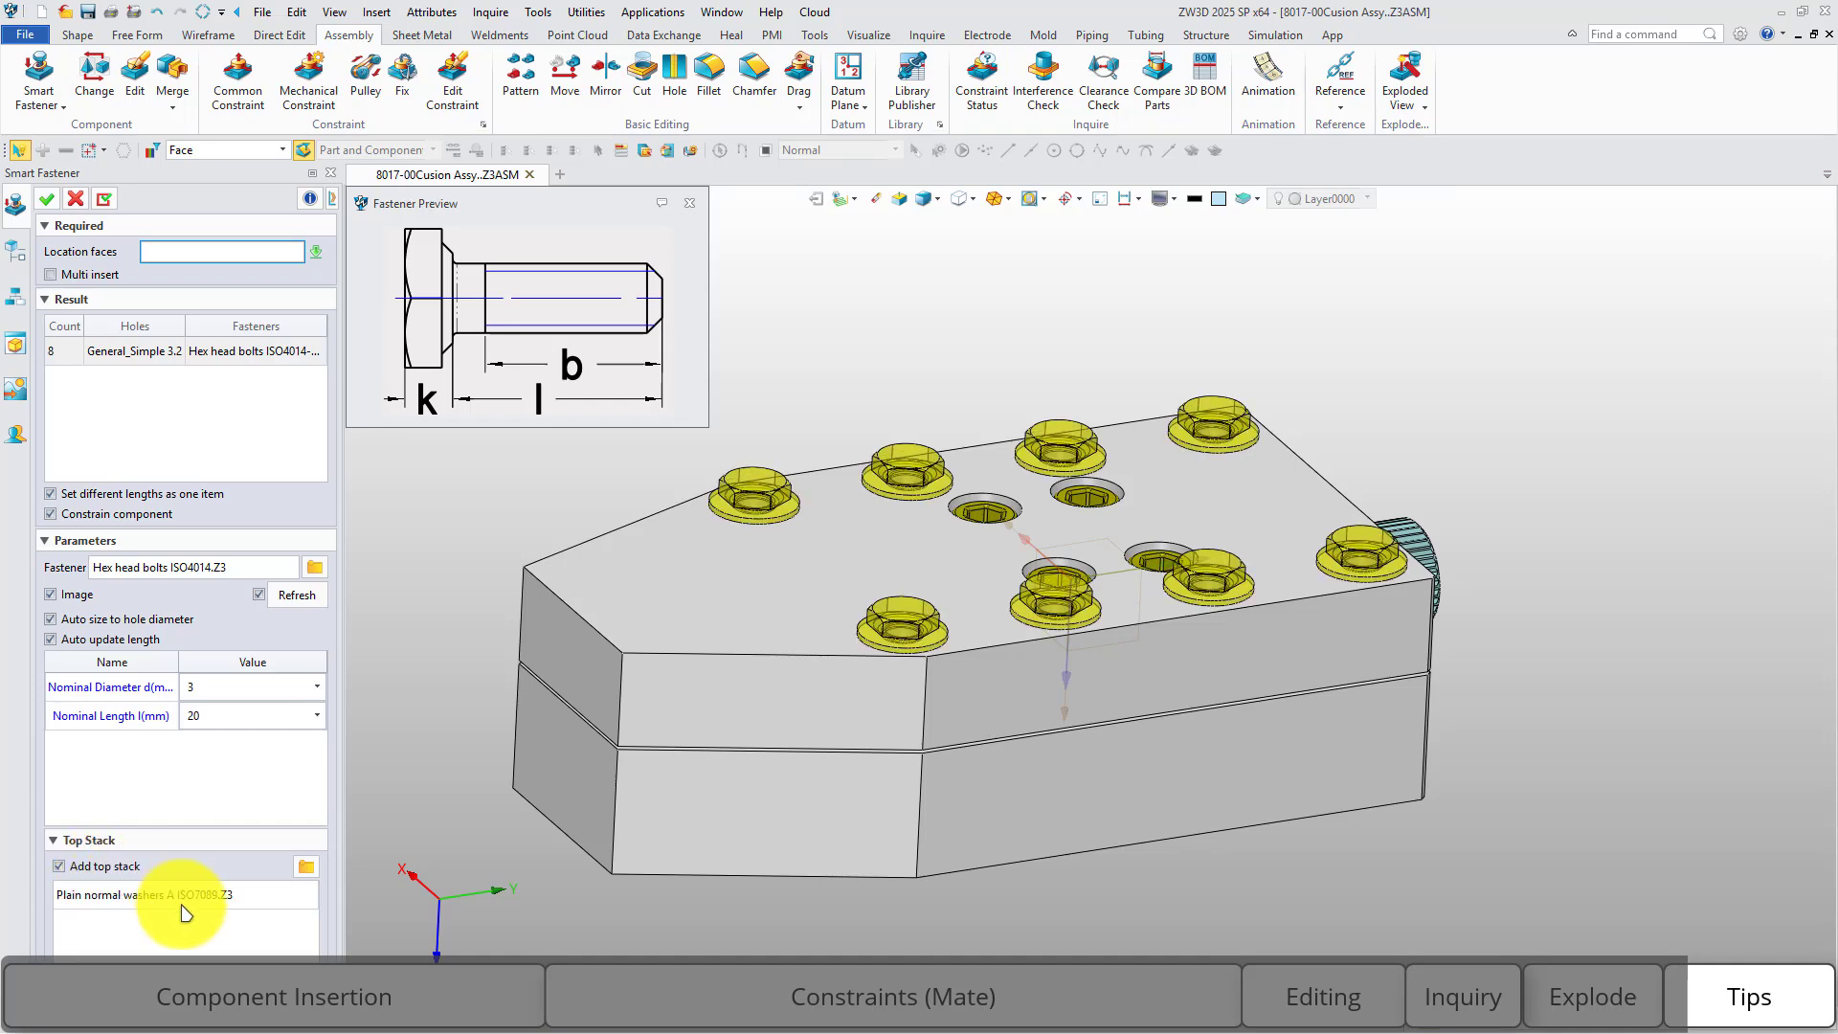
middle_click(484, 790)
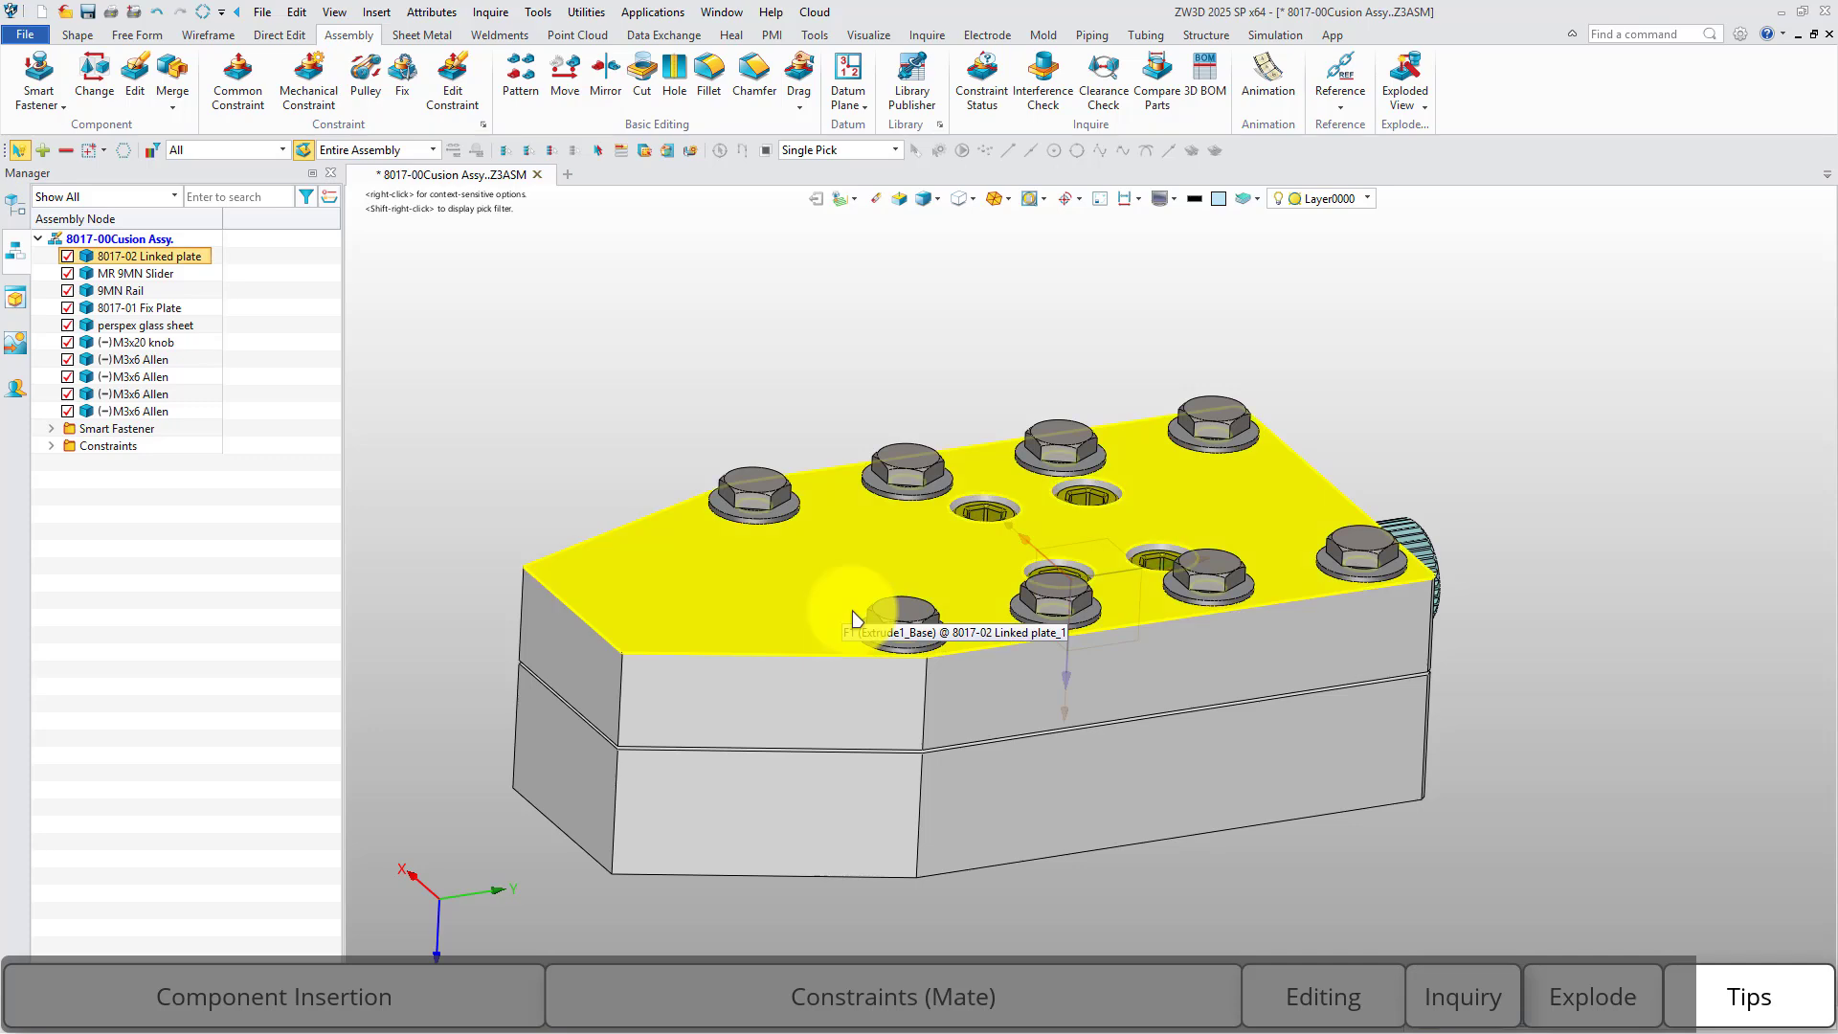
scroll(890, 636, "up", 5)
scroll(903, 665, "down", 5)
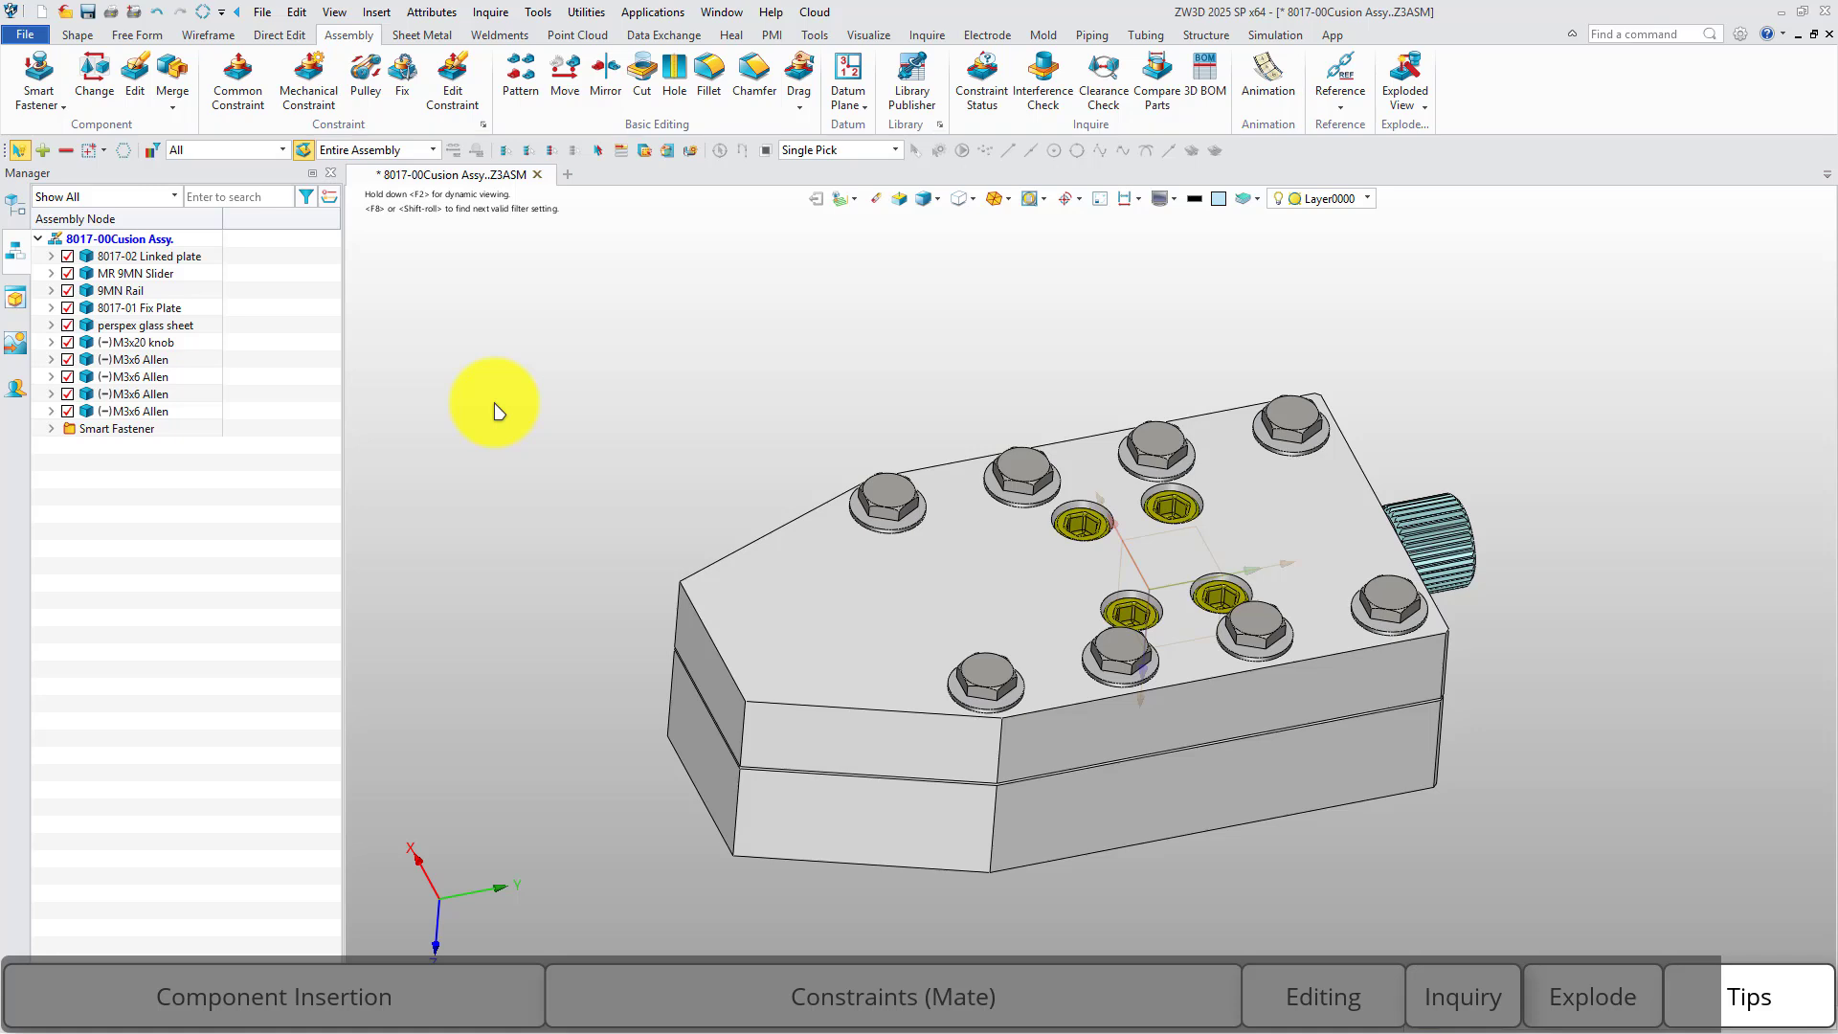
Open the first M3x6 Allen screw's constraints for editing, toggle its separate preview window off and on, and rotate the screw in it.
right_click(141, 359)
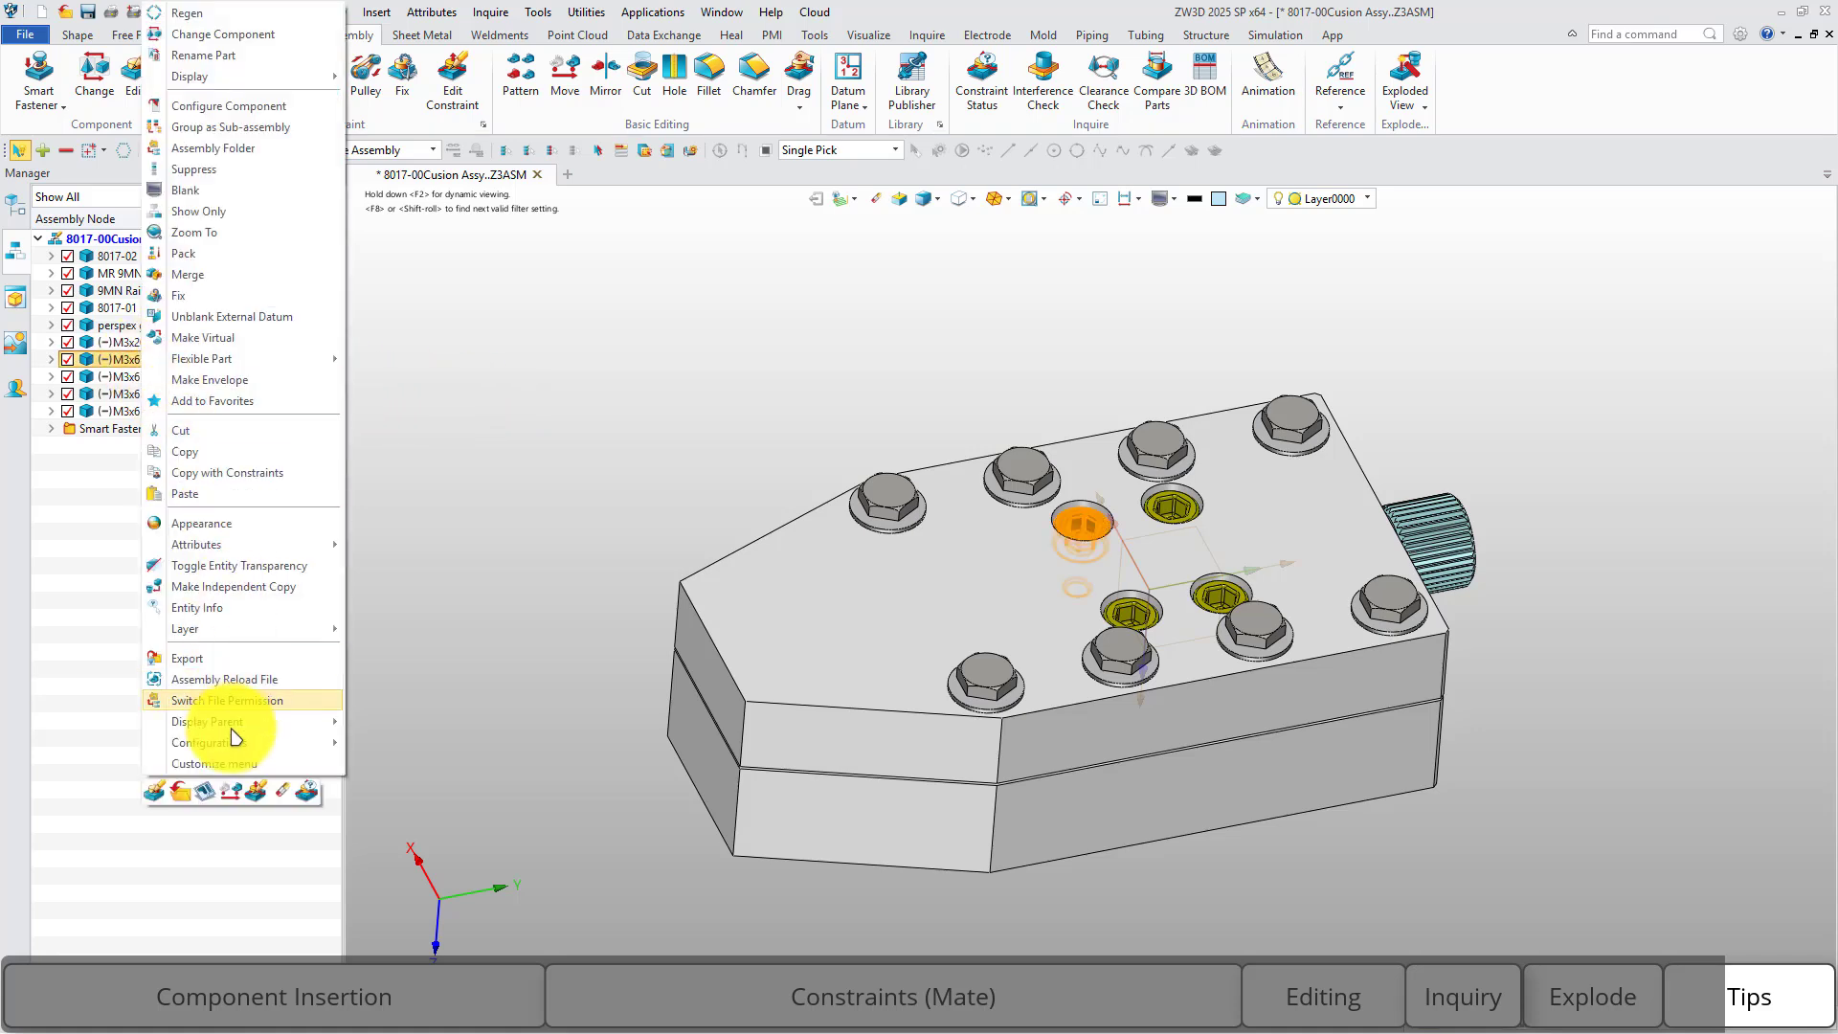
left_click(256, 794)
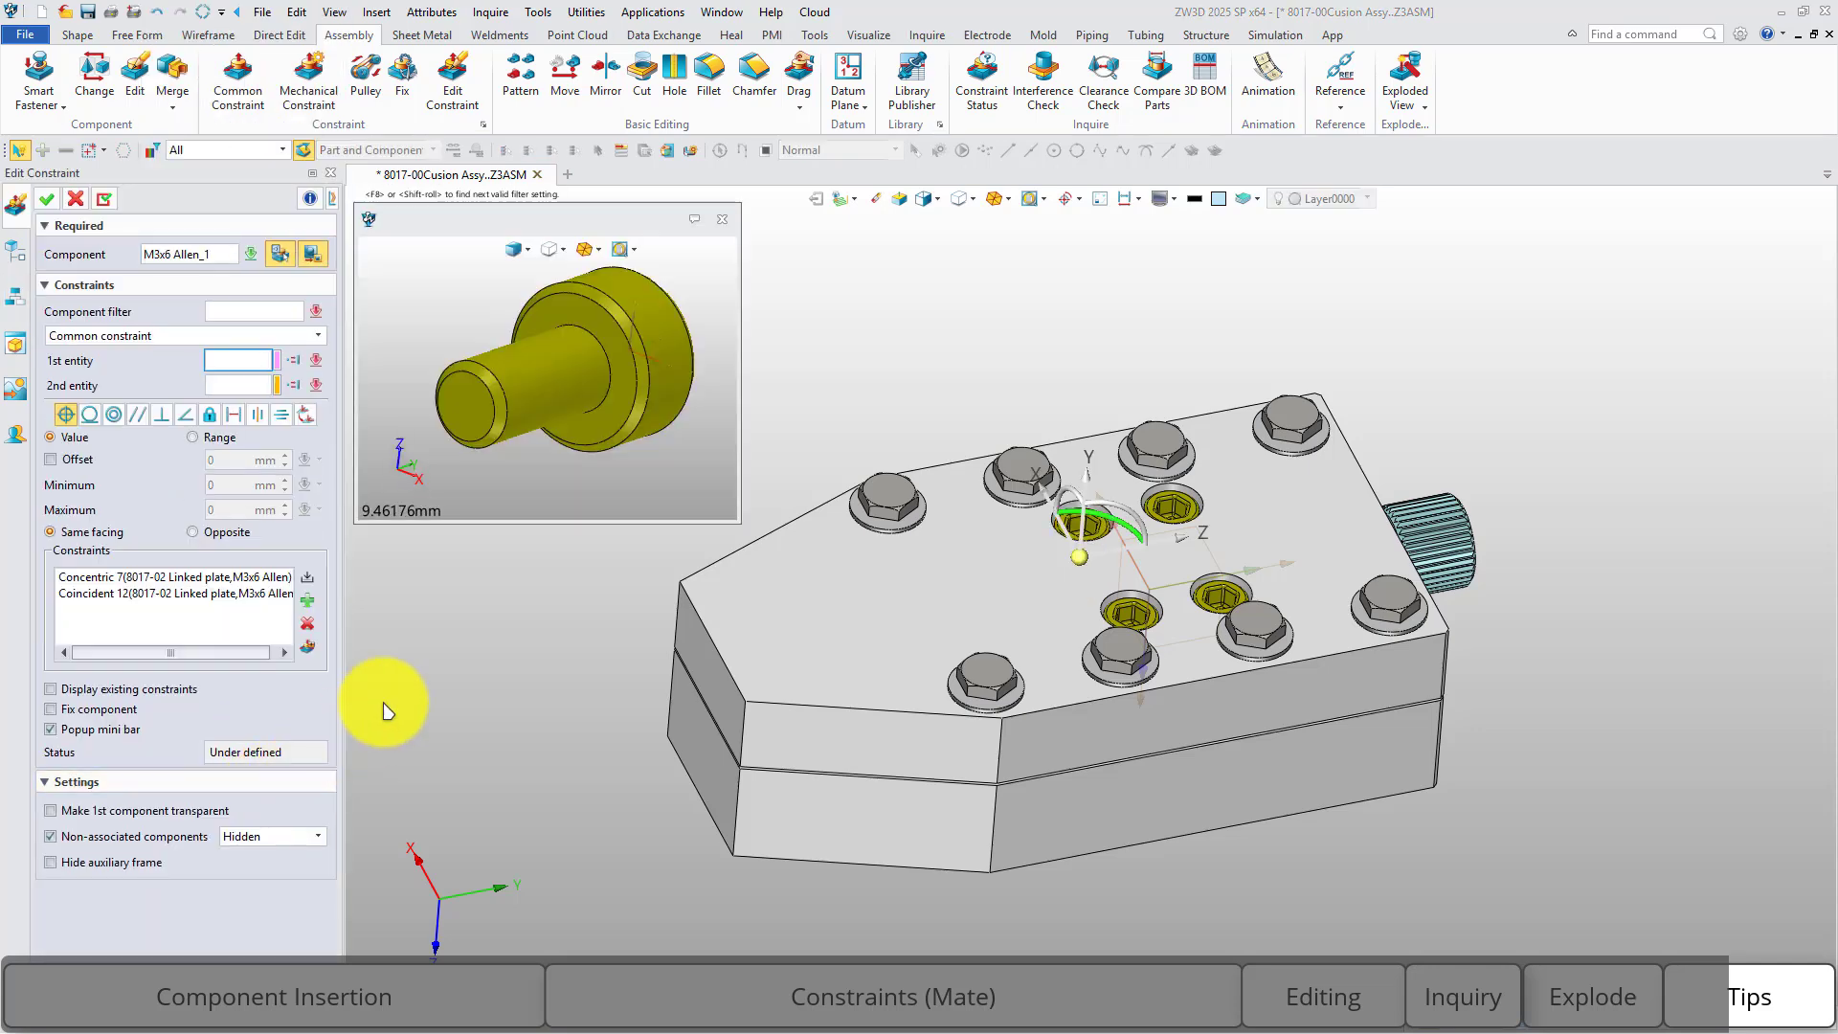
left_click(314, 259)
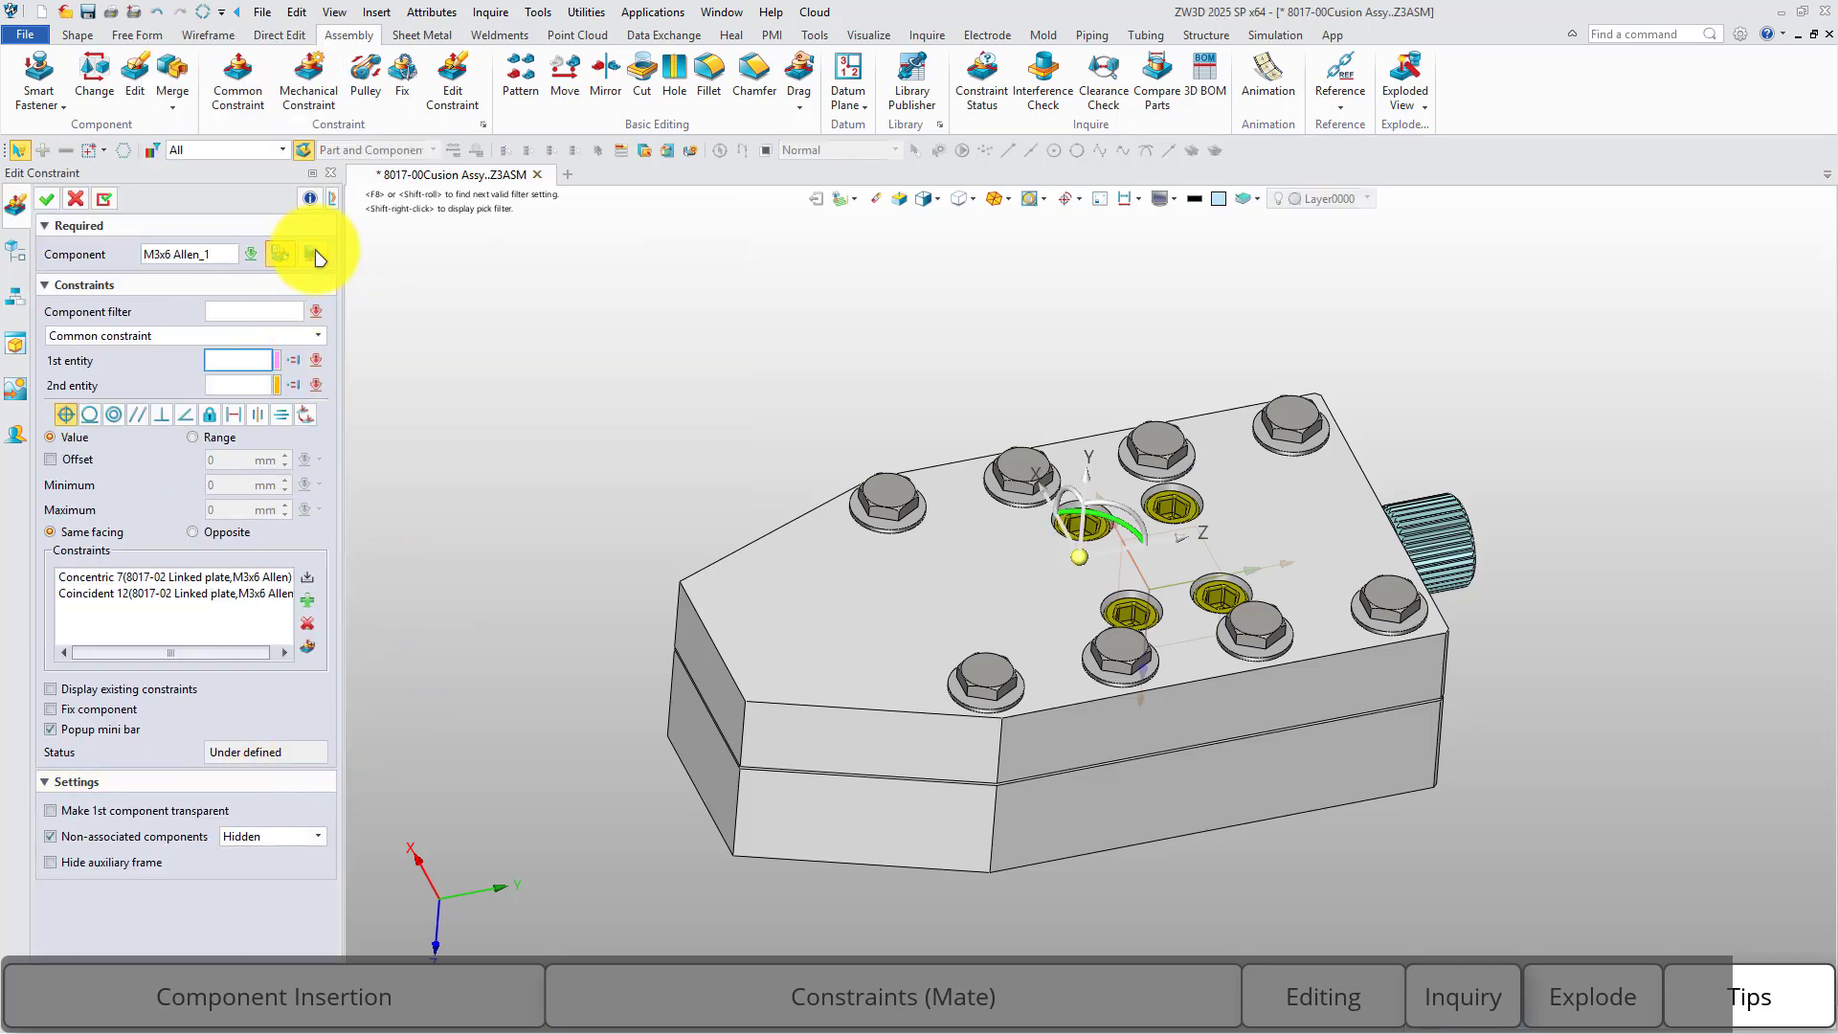
left_click(316, 262)
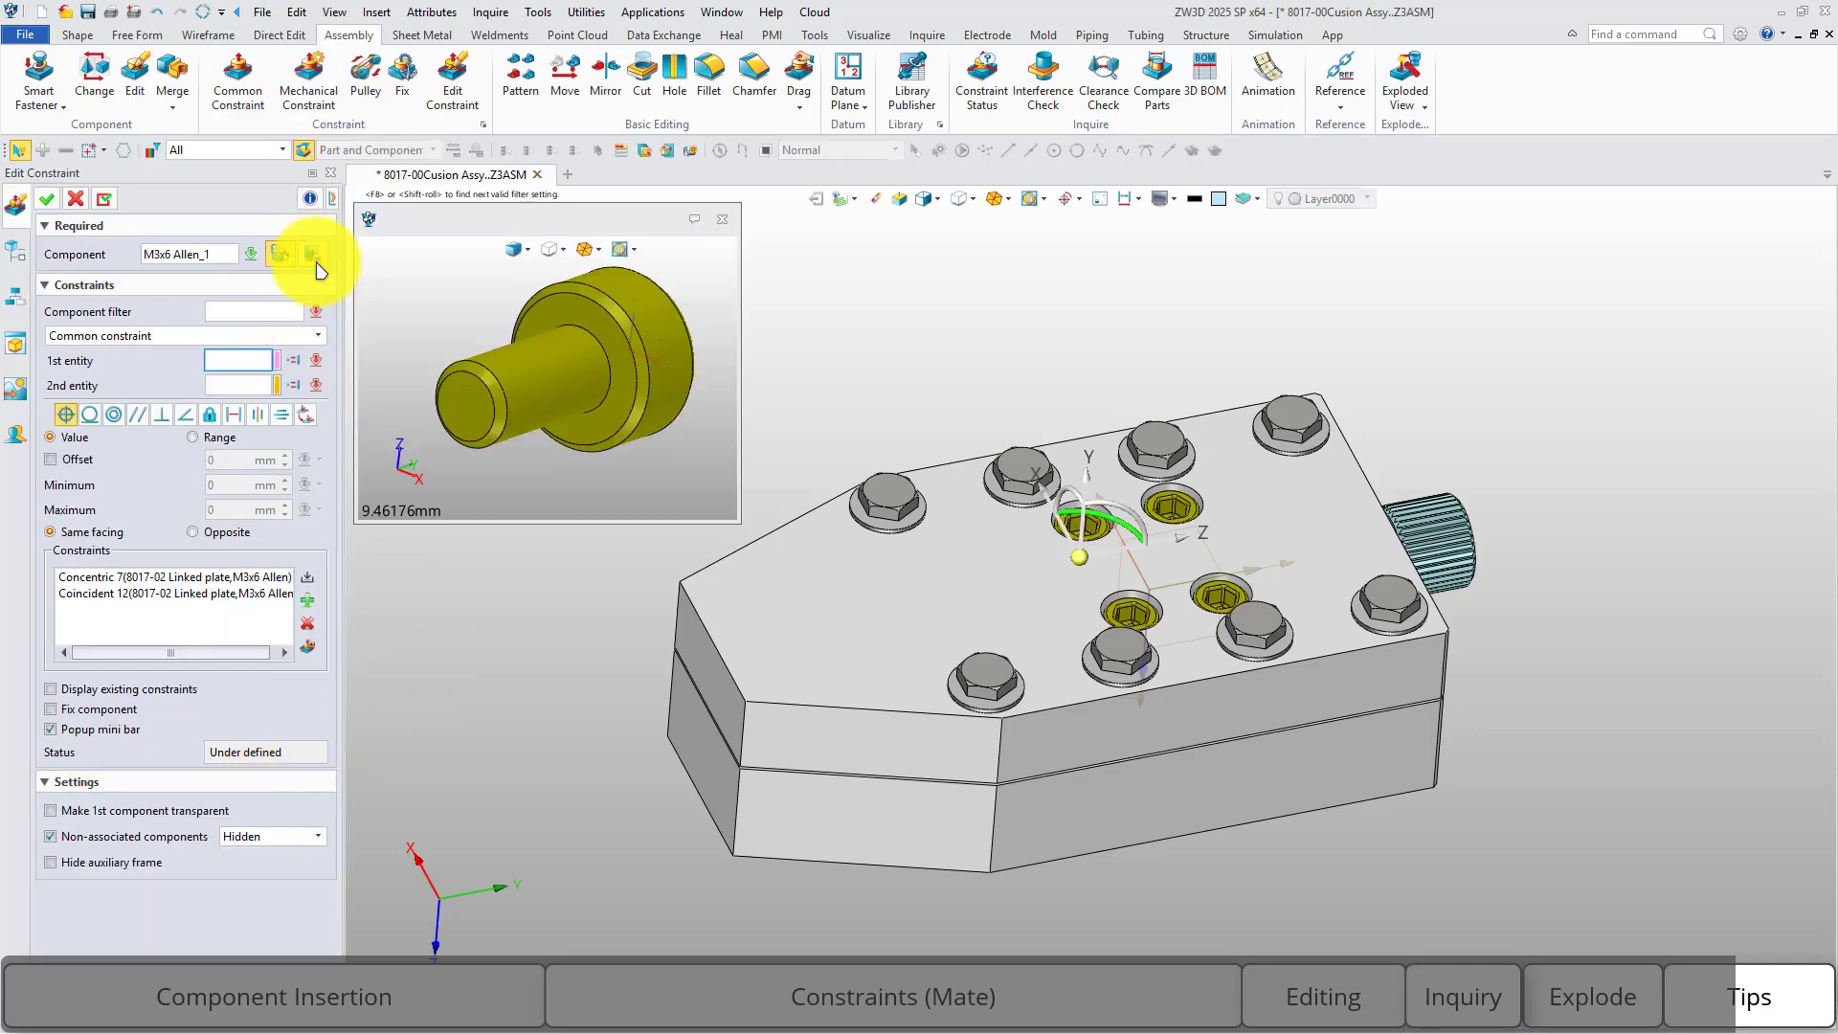
left_click(625, 346)
right_click_drag(584, 370, 601, 329)
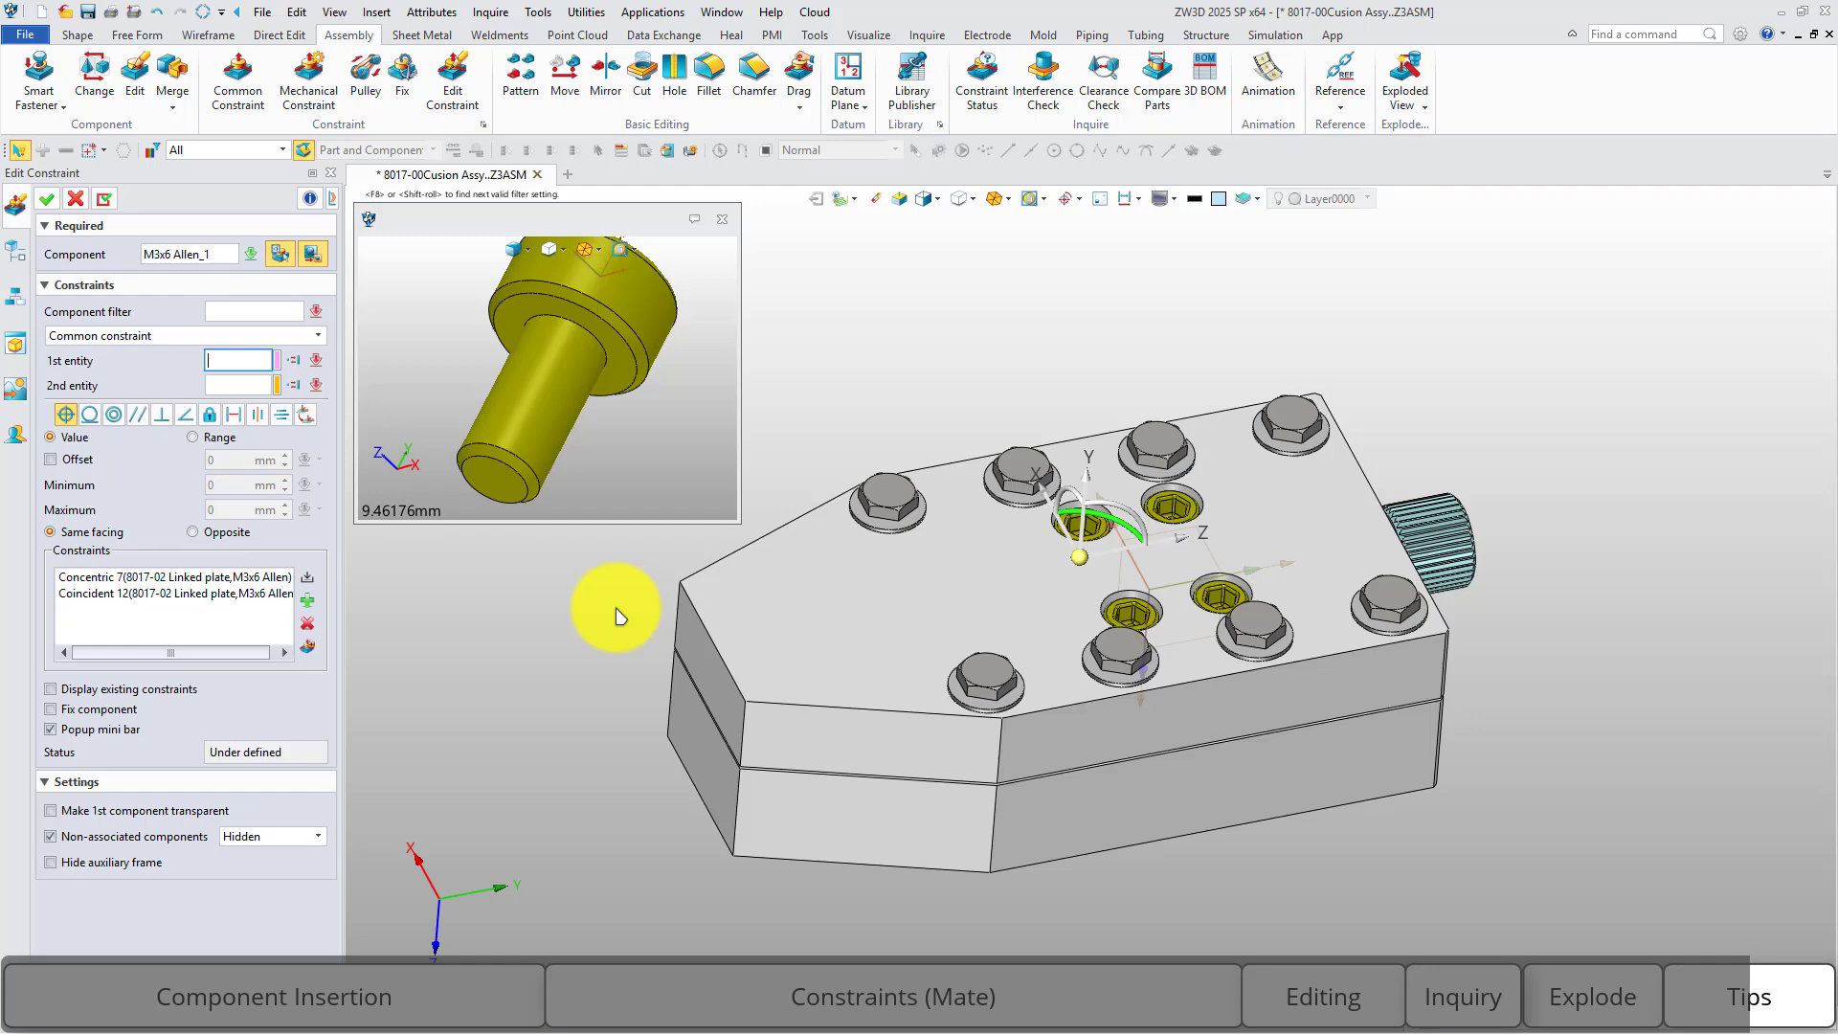
Bring up the pick list of overlapping entities beside the first Allen screw's hole and try F5(Extrude1_Base) of the 8017-01 Fix Plate.
scroll(1139, 574, "up", 5)
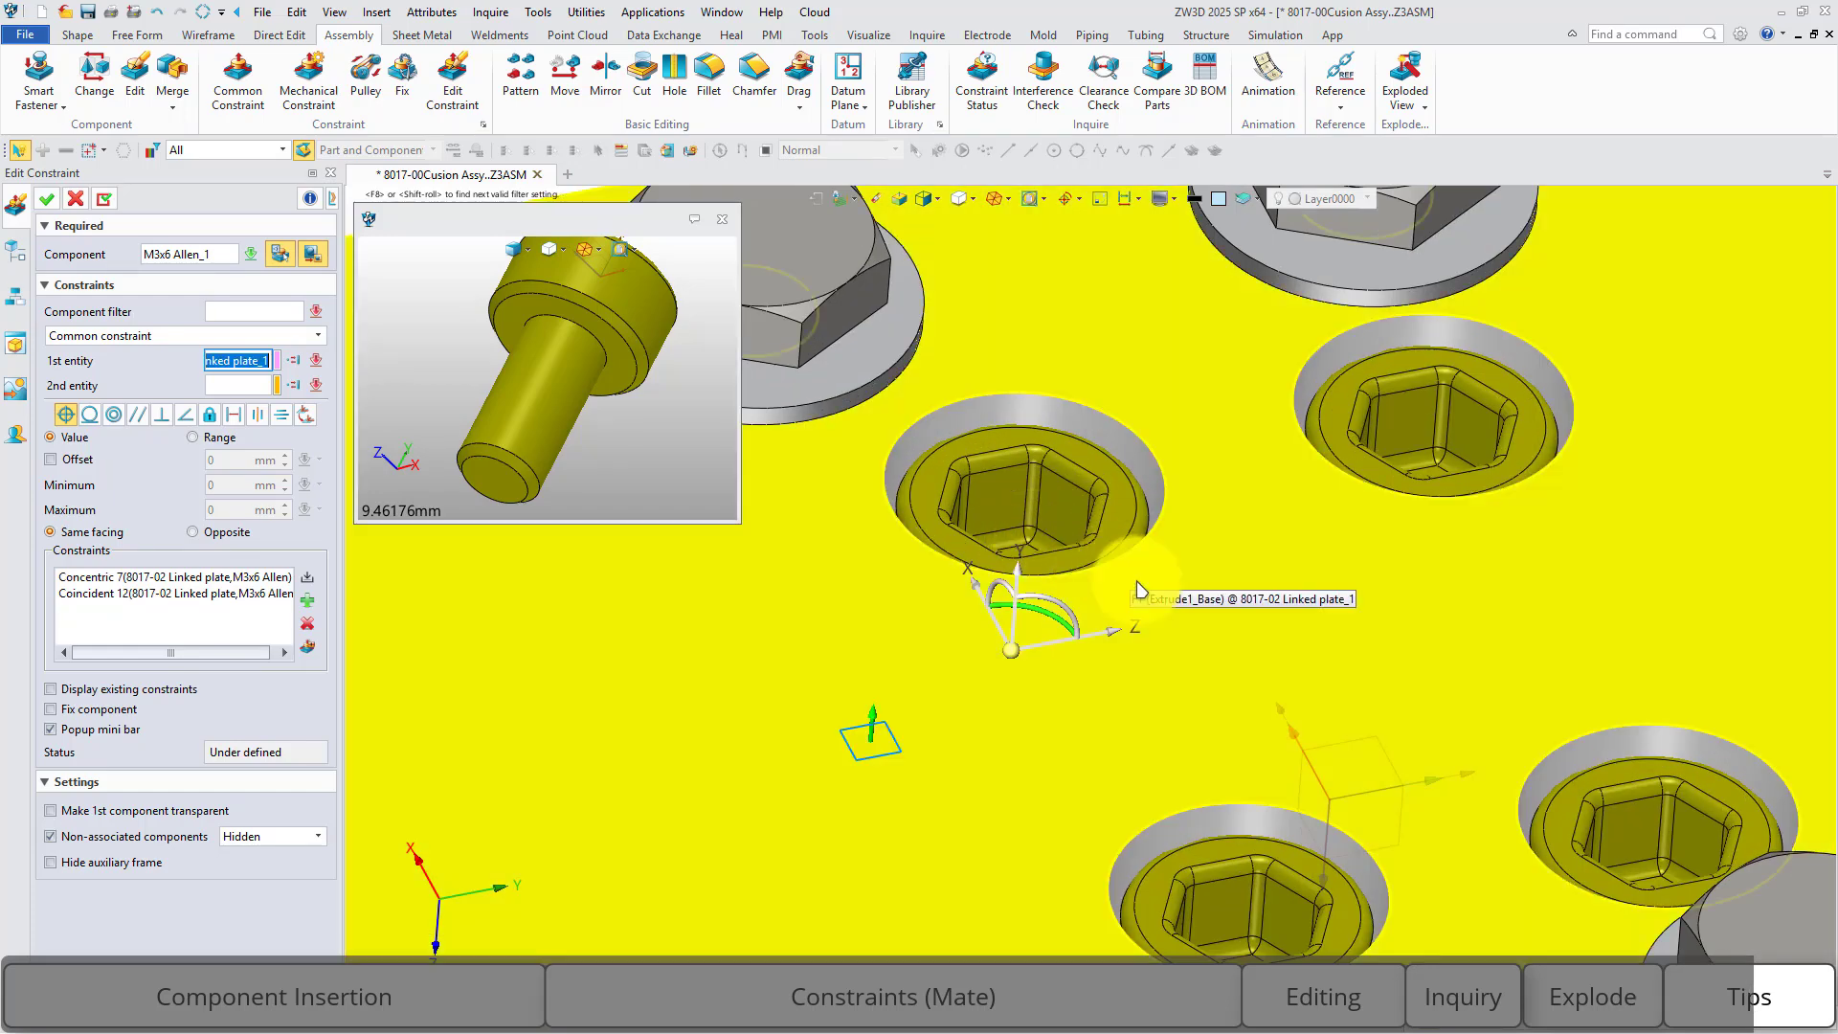
right_click(1139, 589)
left_click(1197, 581)
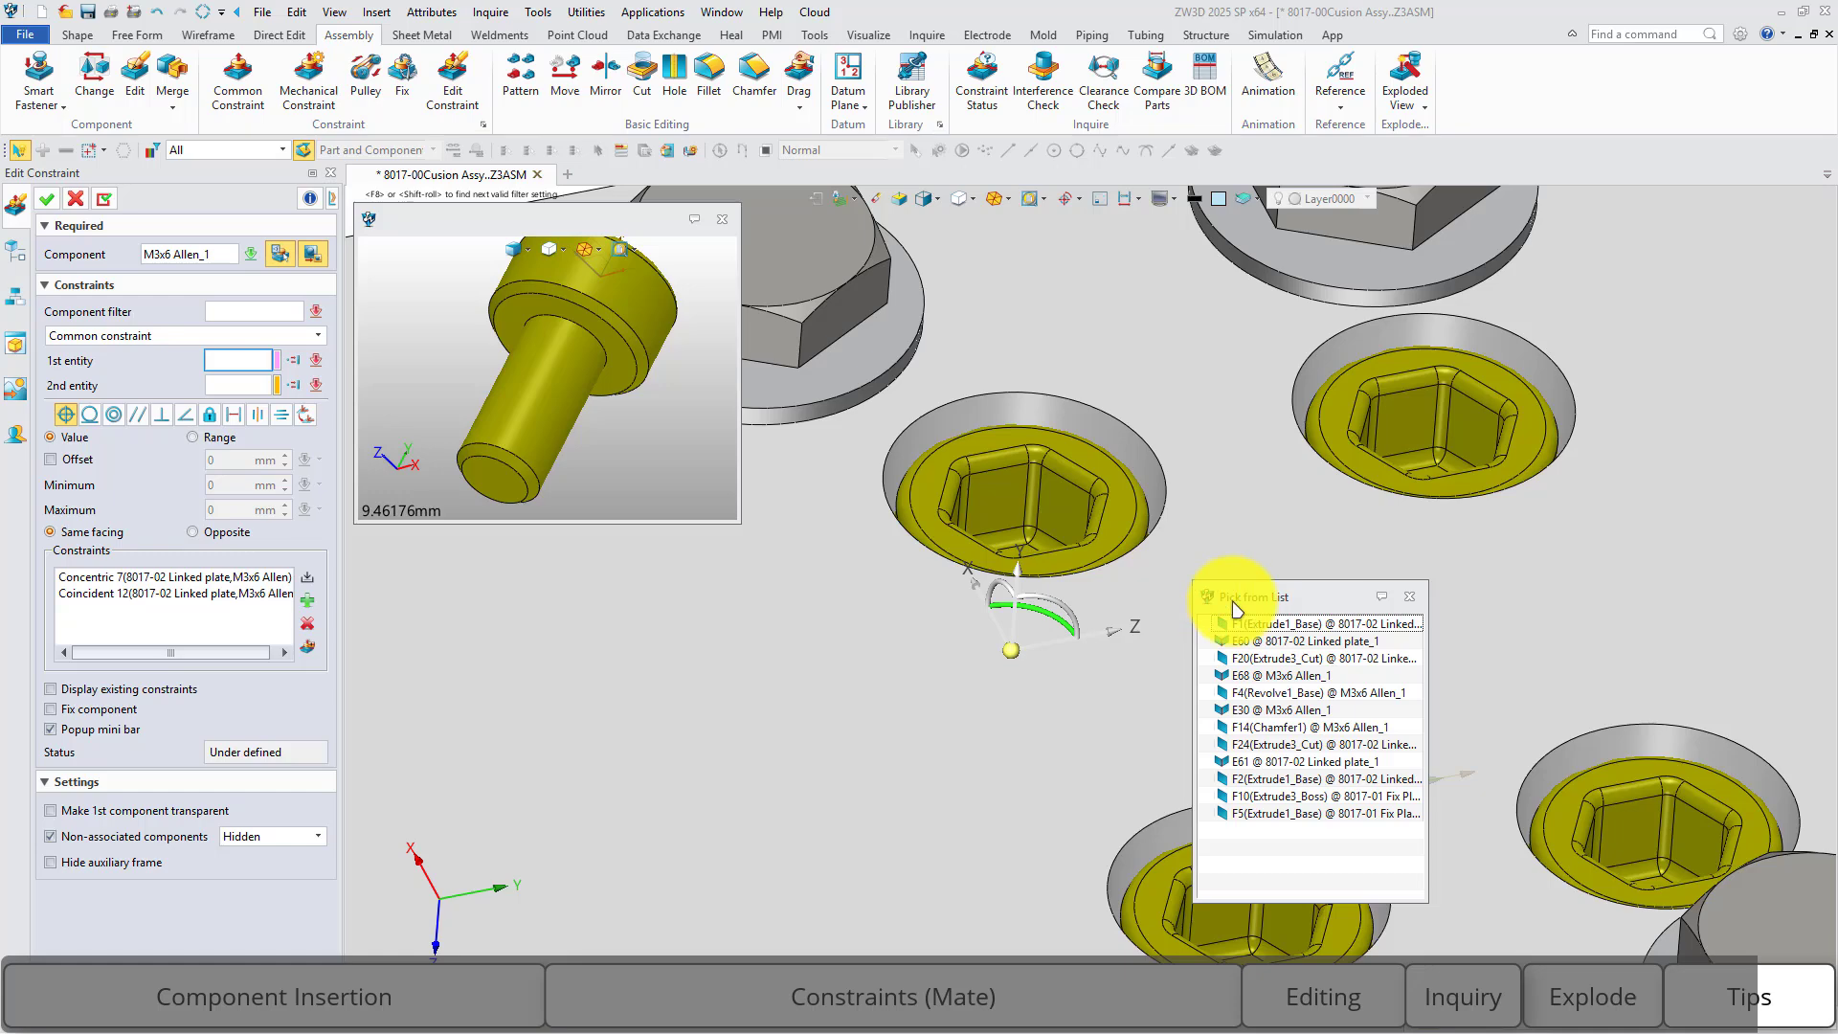
left_click(1295, 807)
scroll(1293, 766, "down", 4)
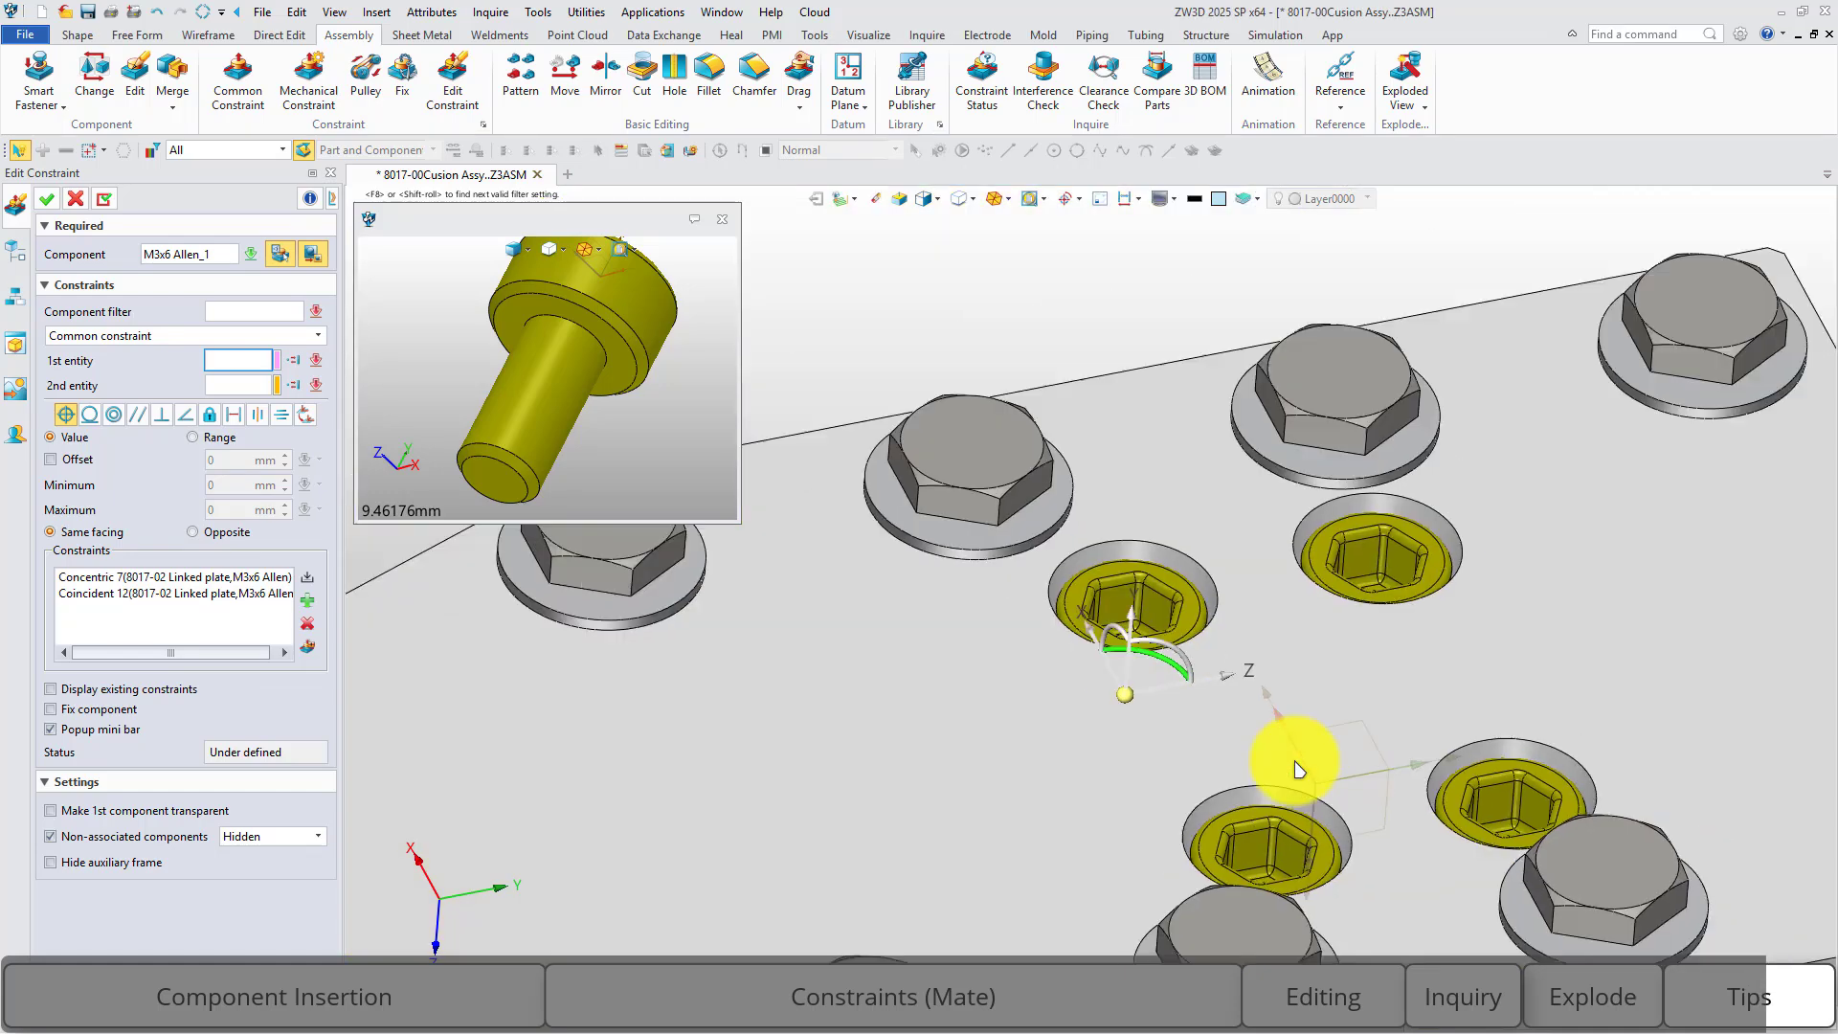